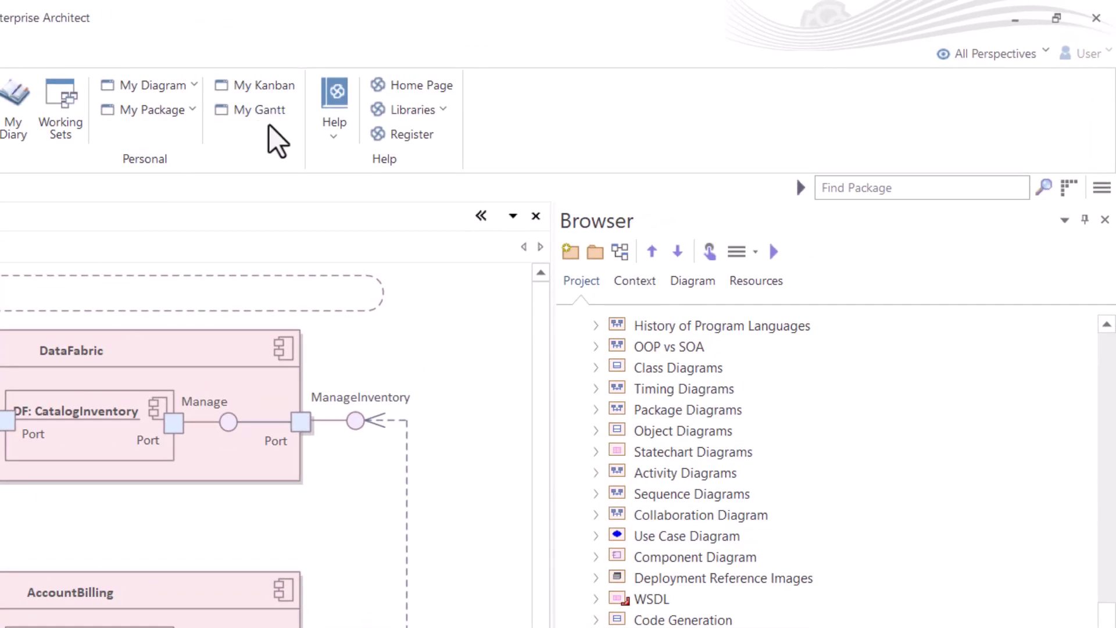
Step: Open the online user guide's Properties Window topic under The Application Desktop and read through it
left_click(334, 146)
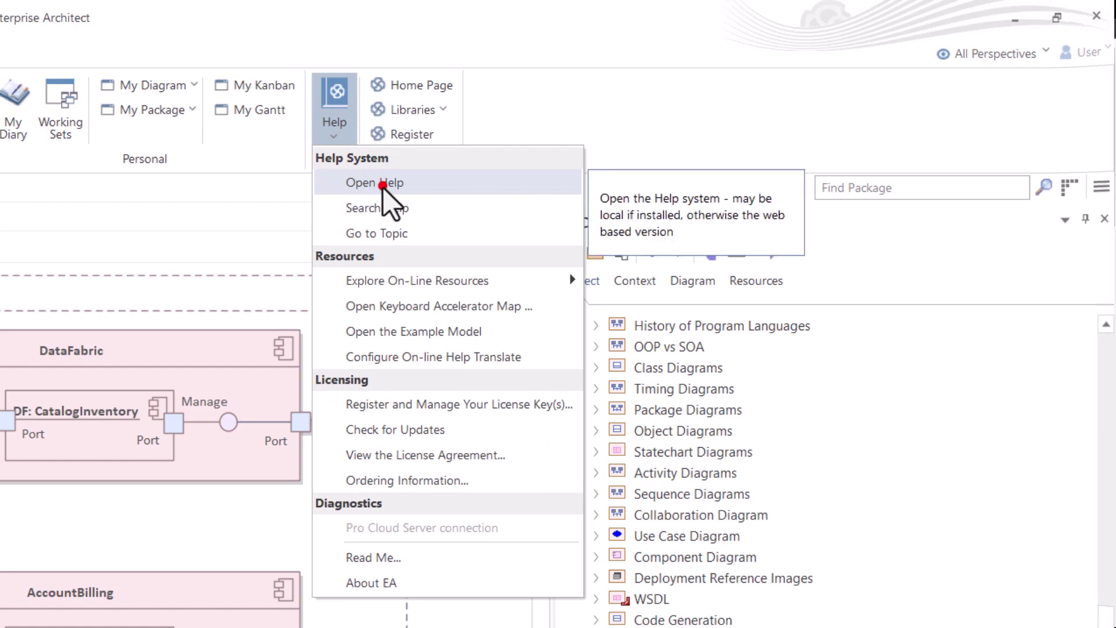
left_click(385, 197)
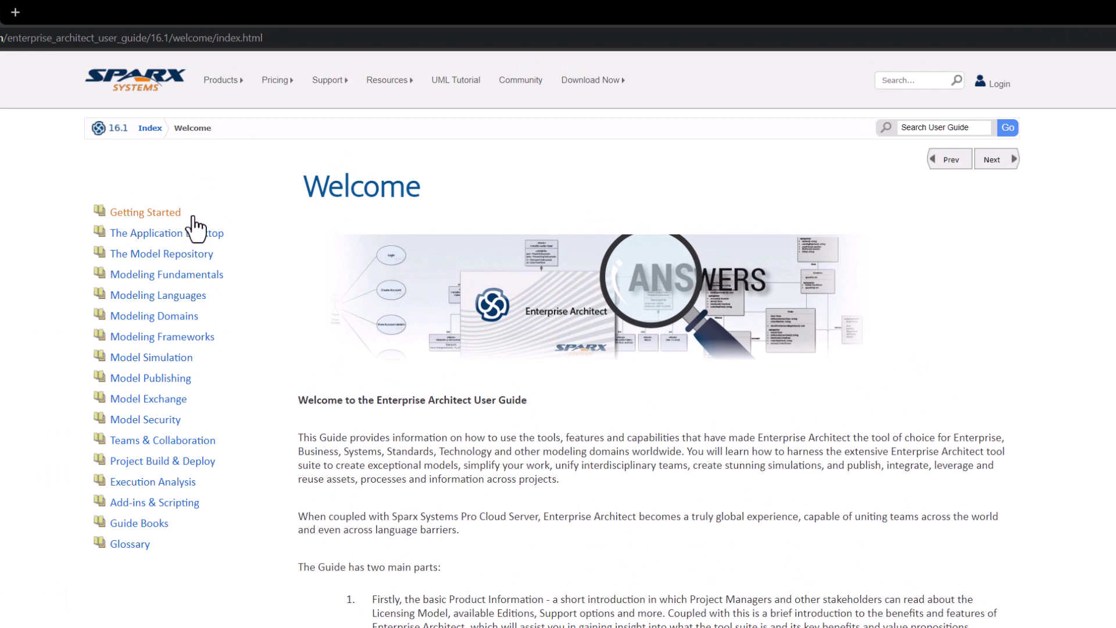
left_click(152, 233)
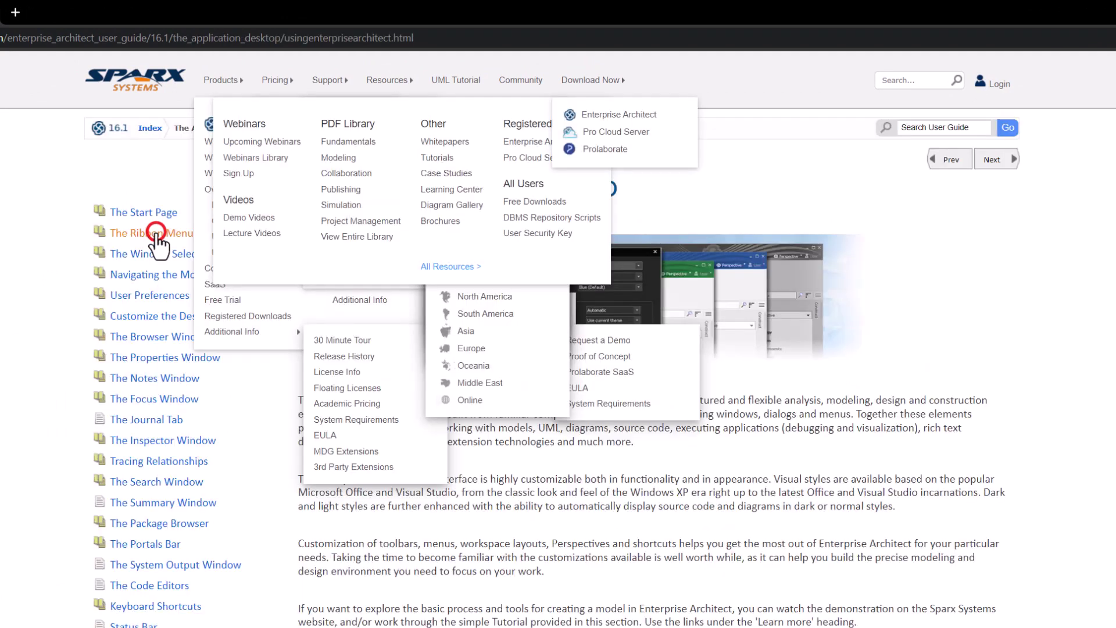
left_click(191, 358)
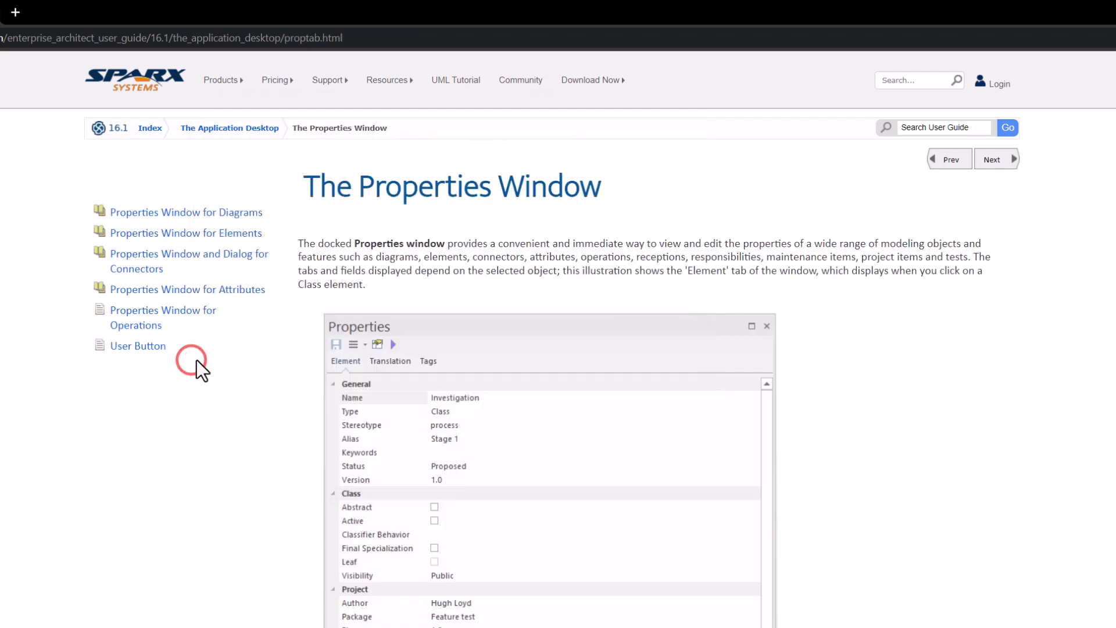
scroll(443, 336, "down", 5)
scroll(443, 334, "down", 18)
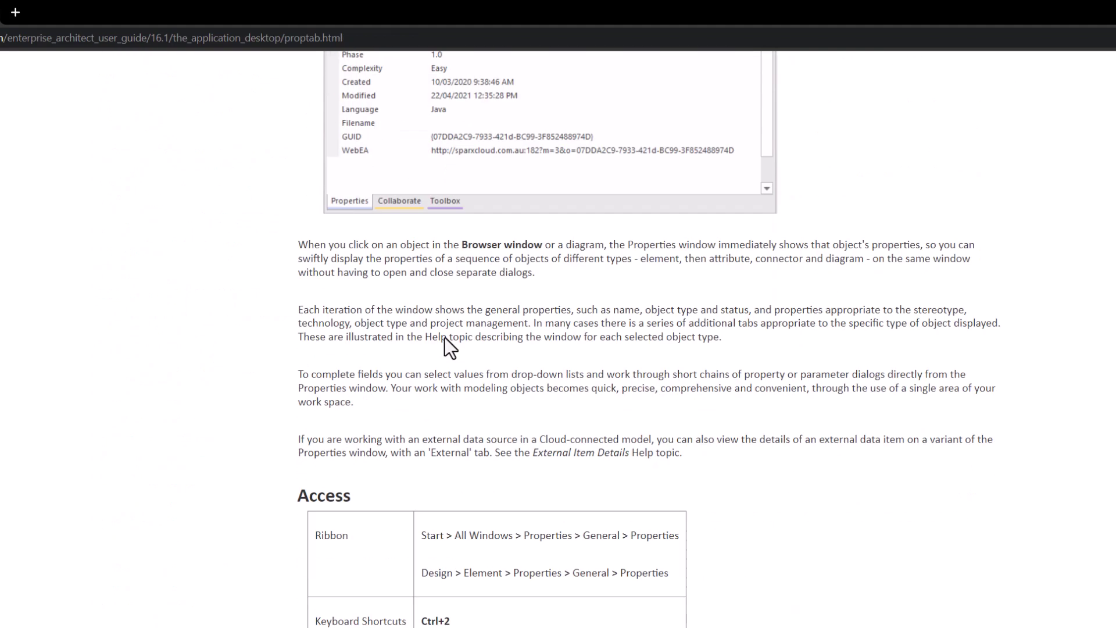
scroll(445, 337, "down", 6)
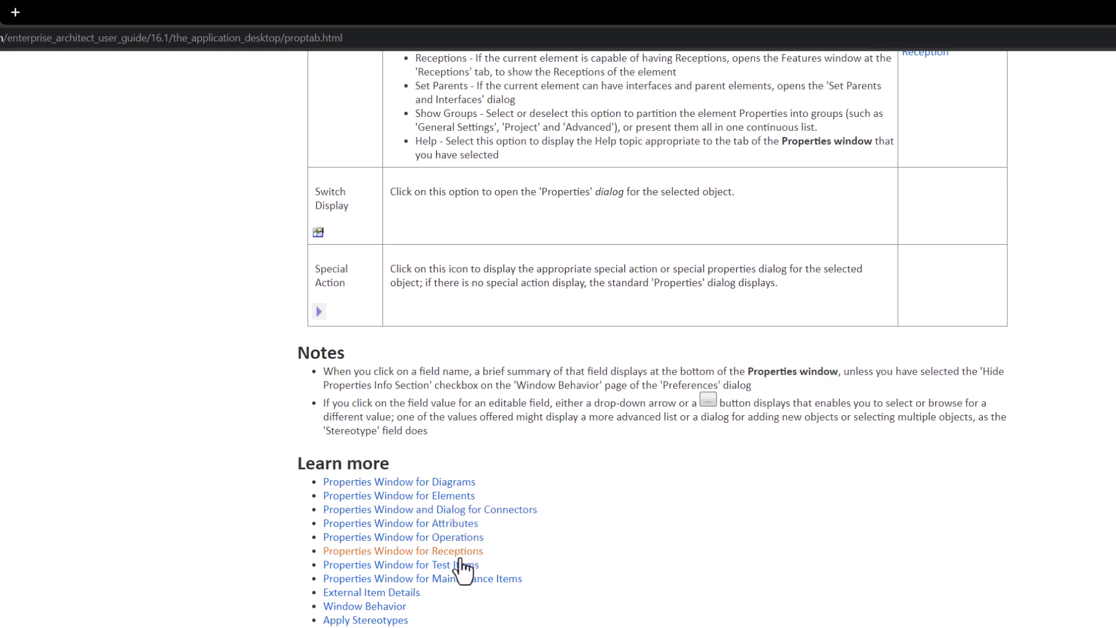
scroll(218, 415, "up", 20)
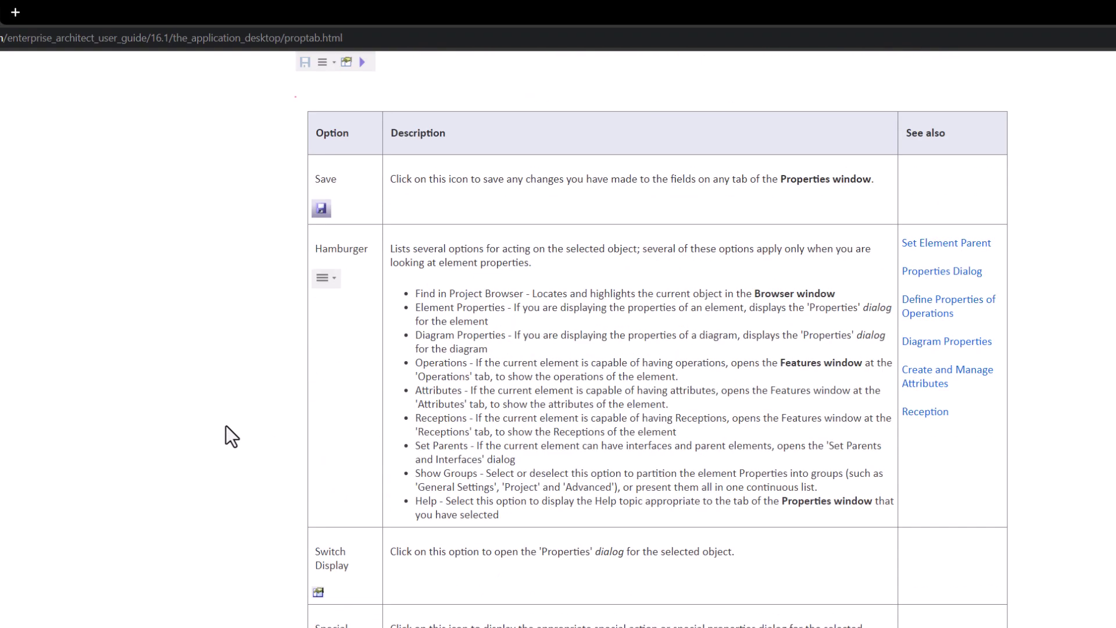
scroll(229, 425, "up", 3)
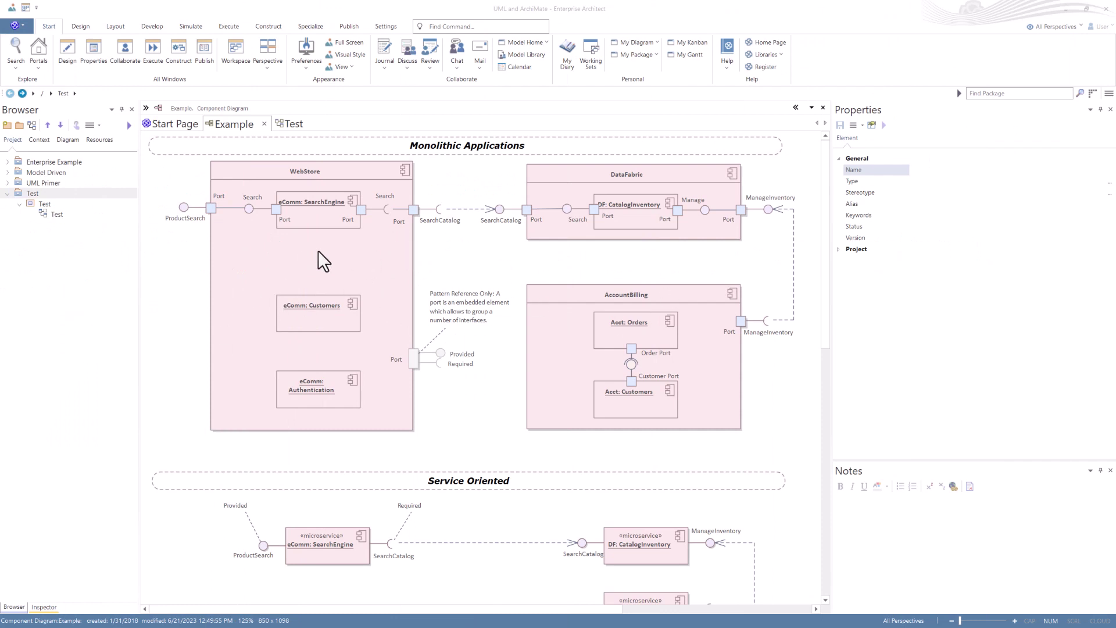
Step: Open the Test class diagram from the Test package
left_click(920, 116)
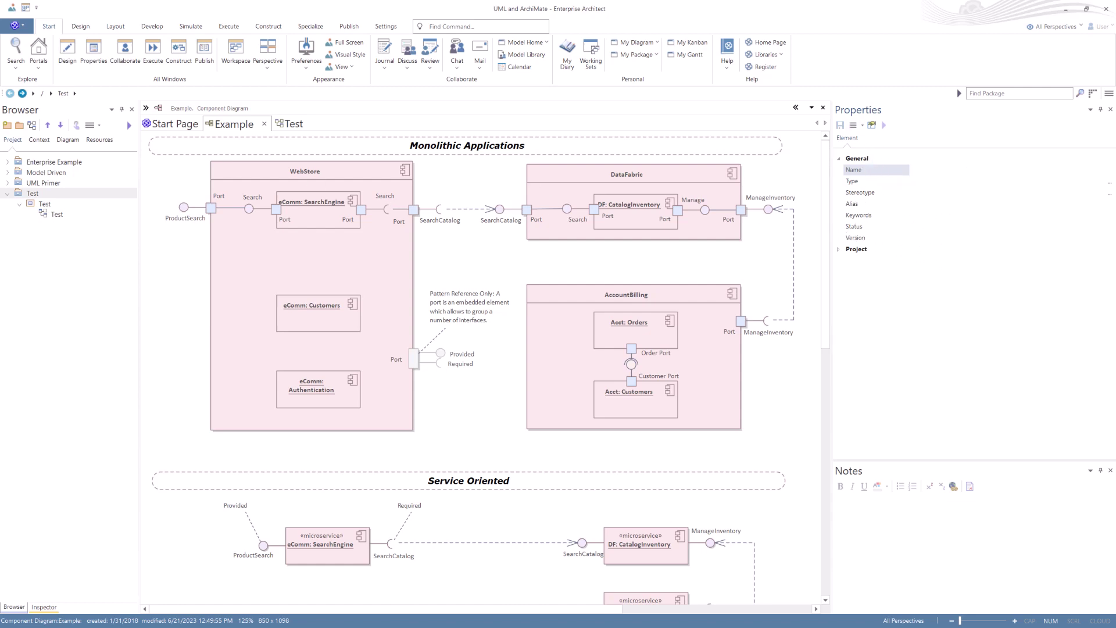
double_click(57, 214)
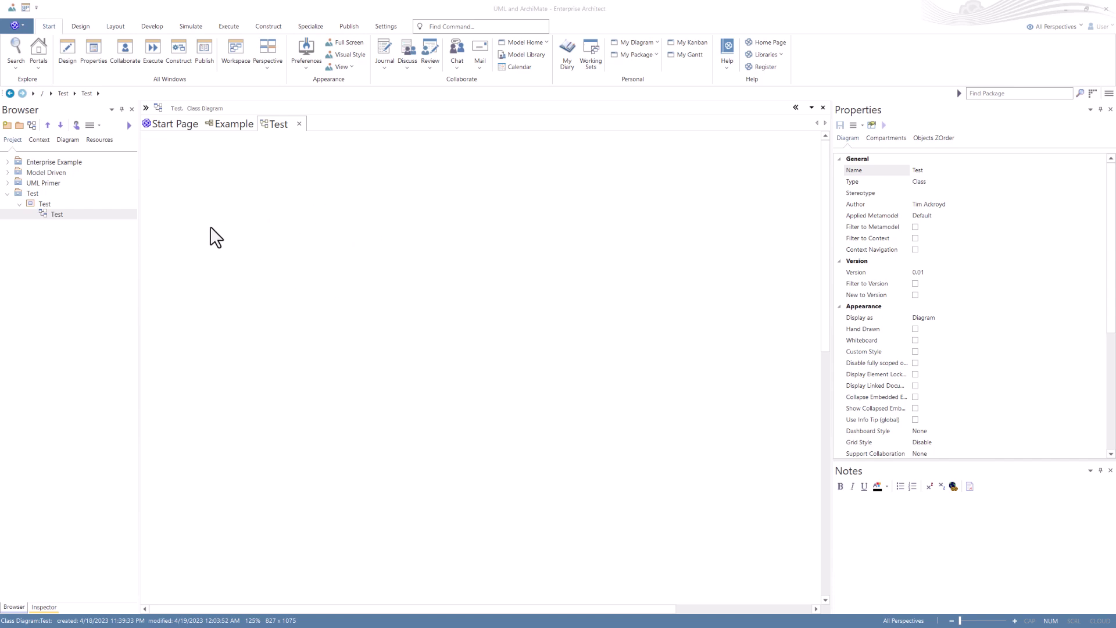
left_click(279, 125)
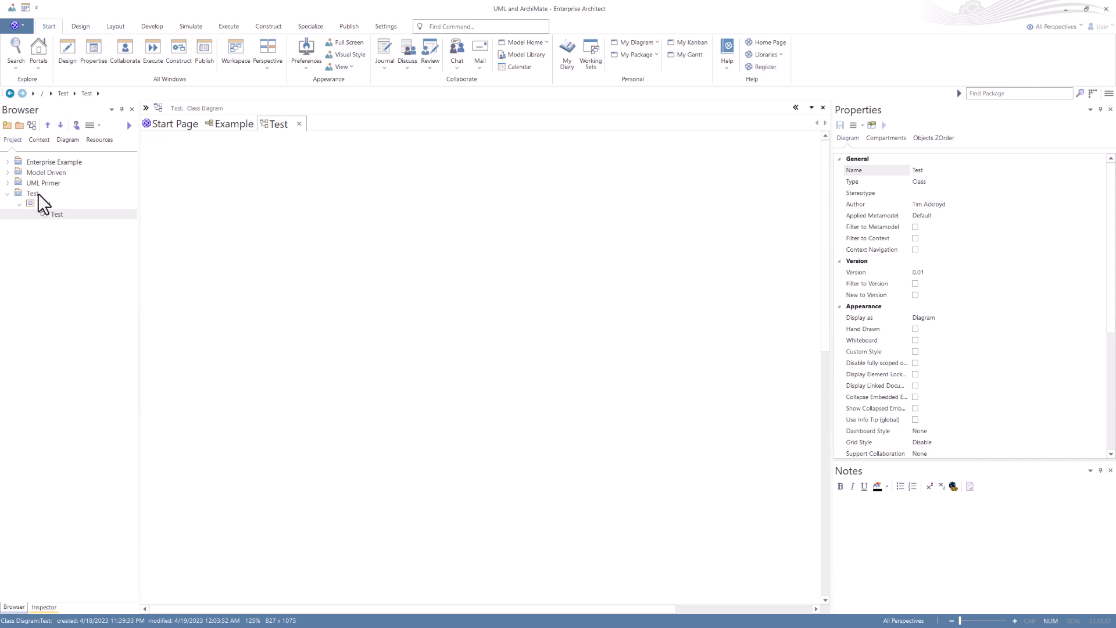
Step: Display the diagram Toolbox beside the Test diagram
left_click(79, 26)
left_click(50, 26)
left_click(69, 49)
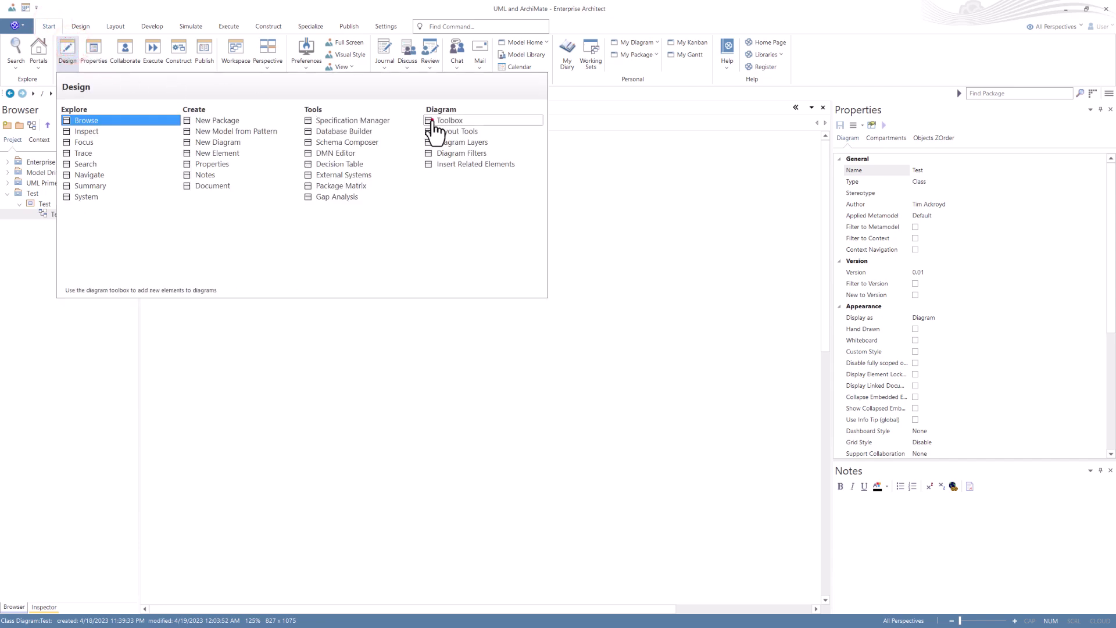
left_click(432, 120)
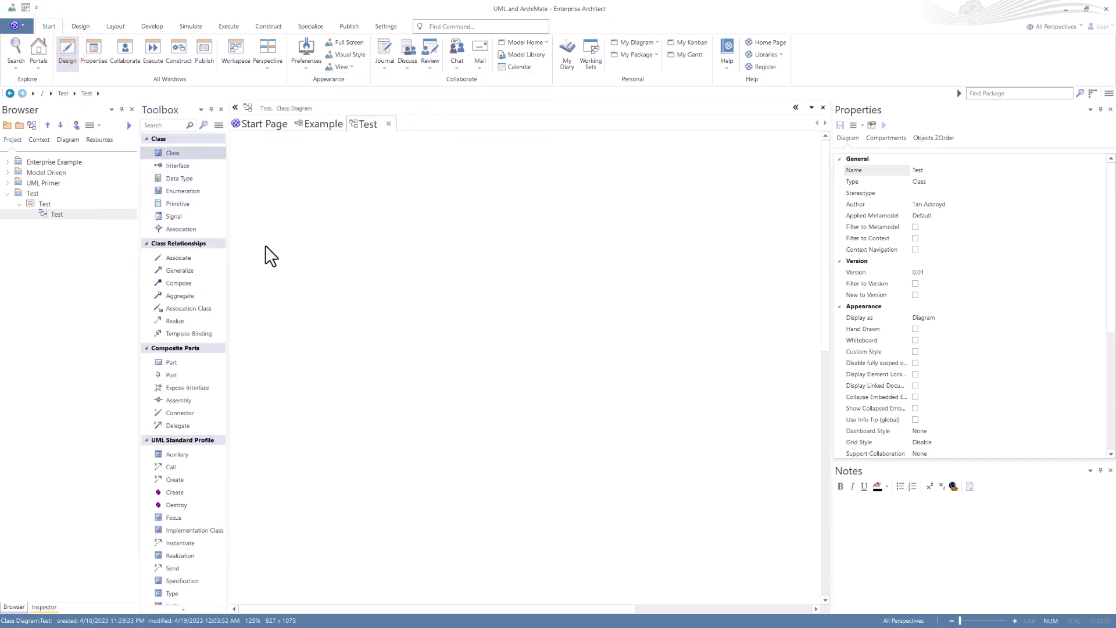
Step: Add a Class element to the upper part of the empty Test diagram, keeping its default name
left_click(298, 221)
left_click(187, 154)
left_click(290, 168)
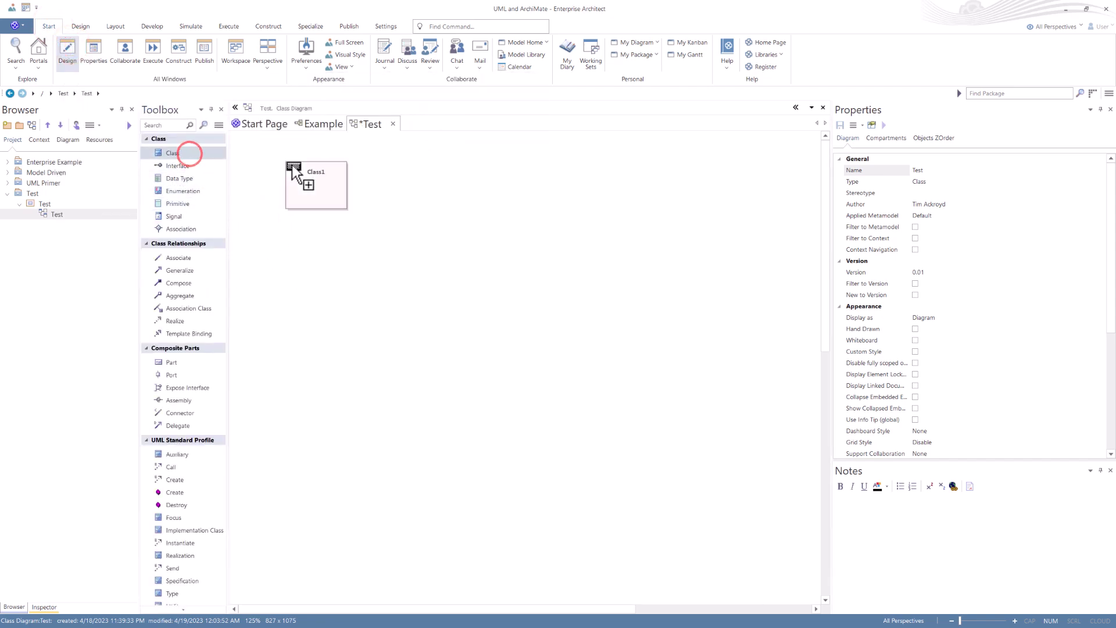
left_click(351, 255)
Step: Create a second class linked to Class1 by an Association and move it further right, level with Class1
left_click_drag(325, 190, 420, 204)
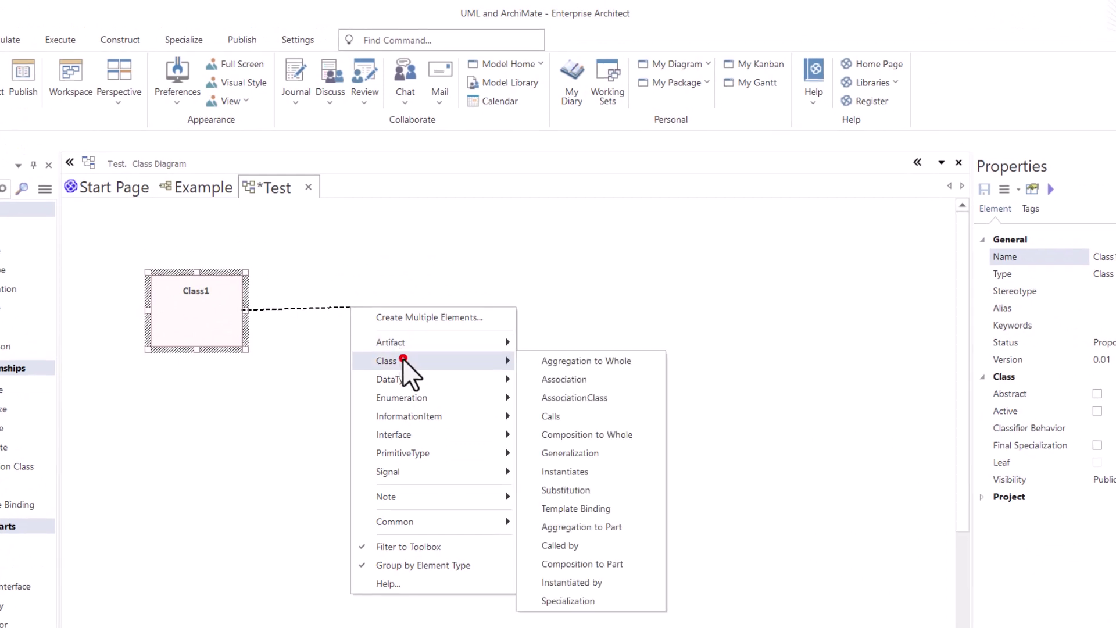
left_click(456, 237)
left_click(567, 376)
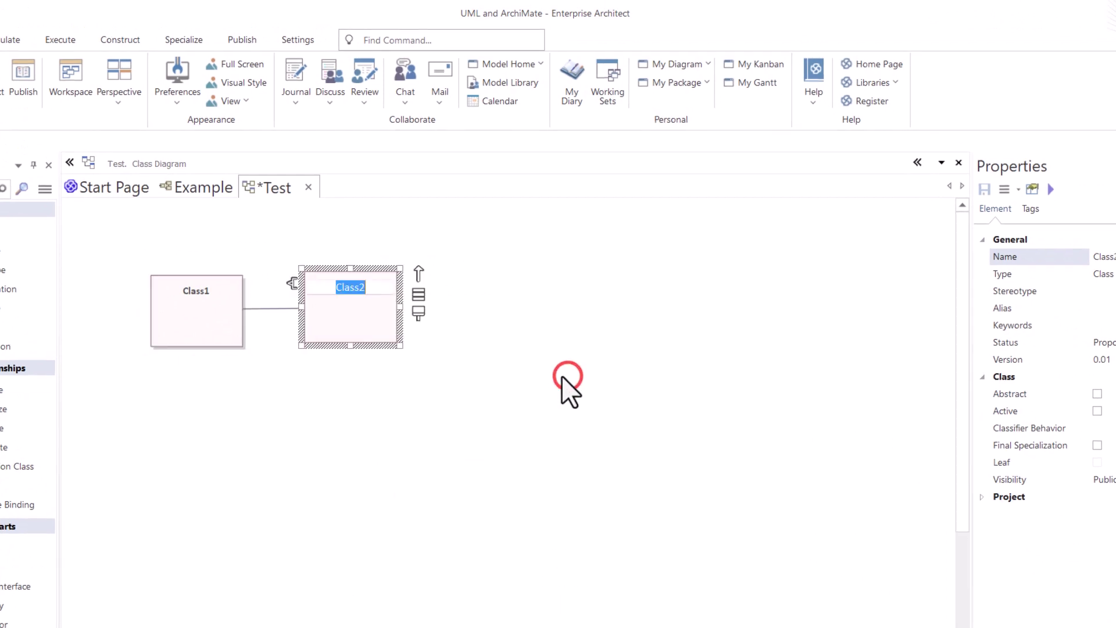
left_click_drag(370, 325, 463, 326)
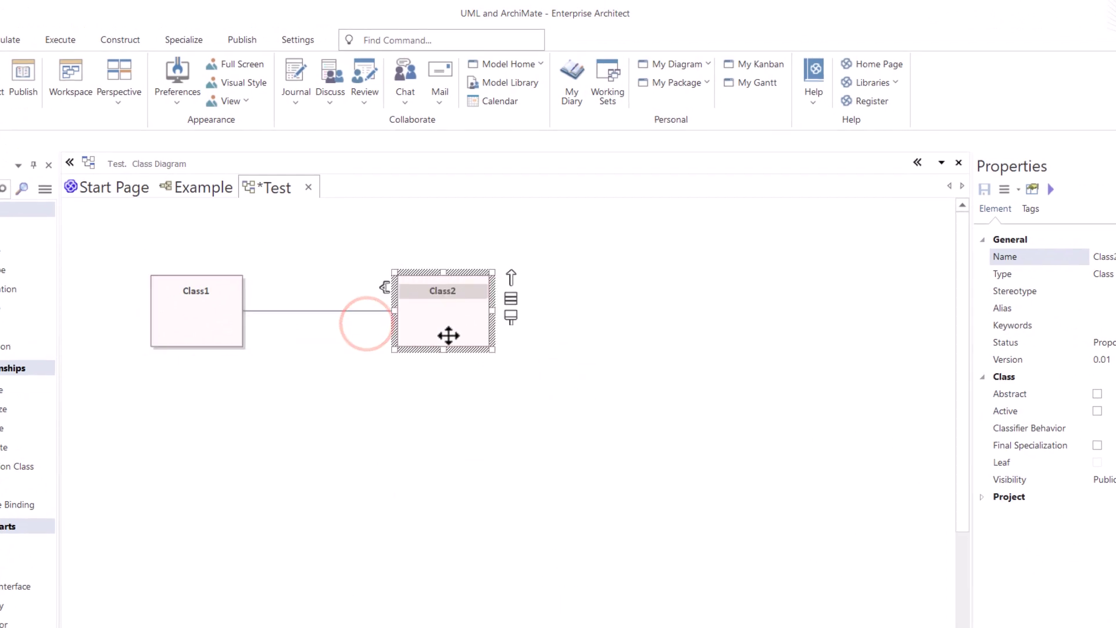
Step: Select Class1, Class2 and the association between them in turn to view each one's properties
left_click(192, 324)
left_click(434, 320)
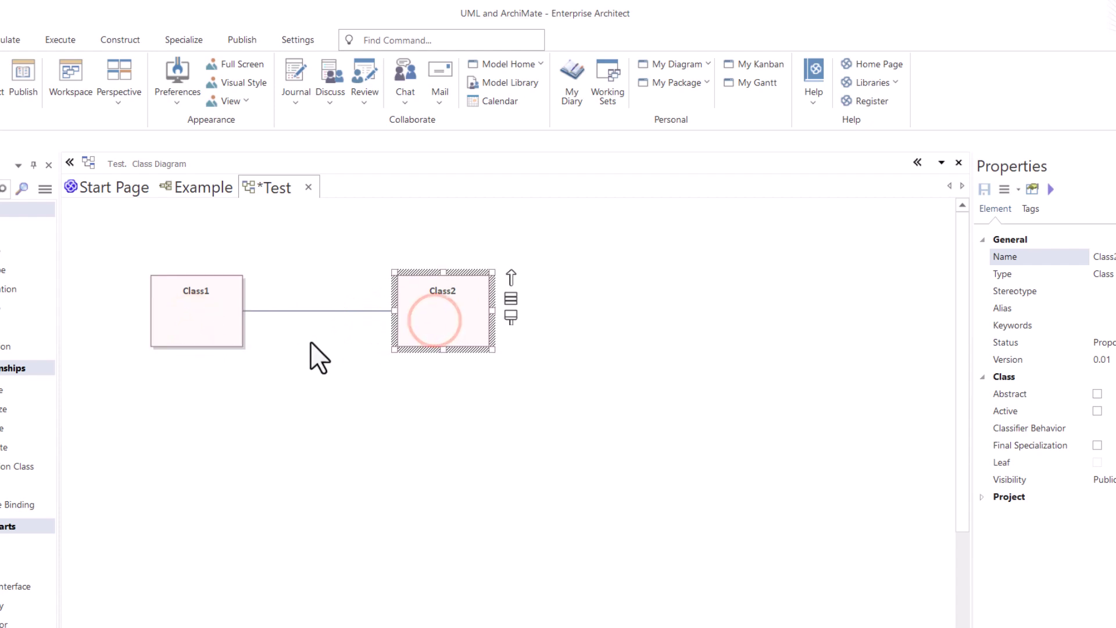
left_click(295, 310)
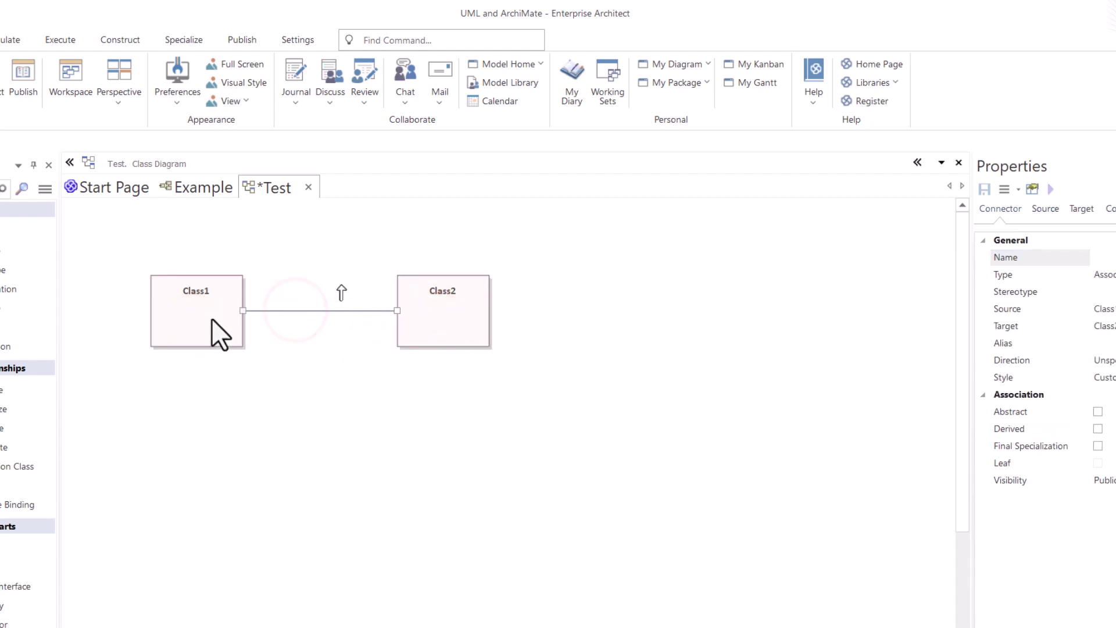
Step: Show the Test diagram's own properties and look through them from General down to Connectors
left_click(326, 407)
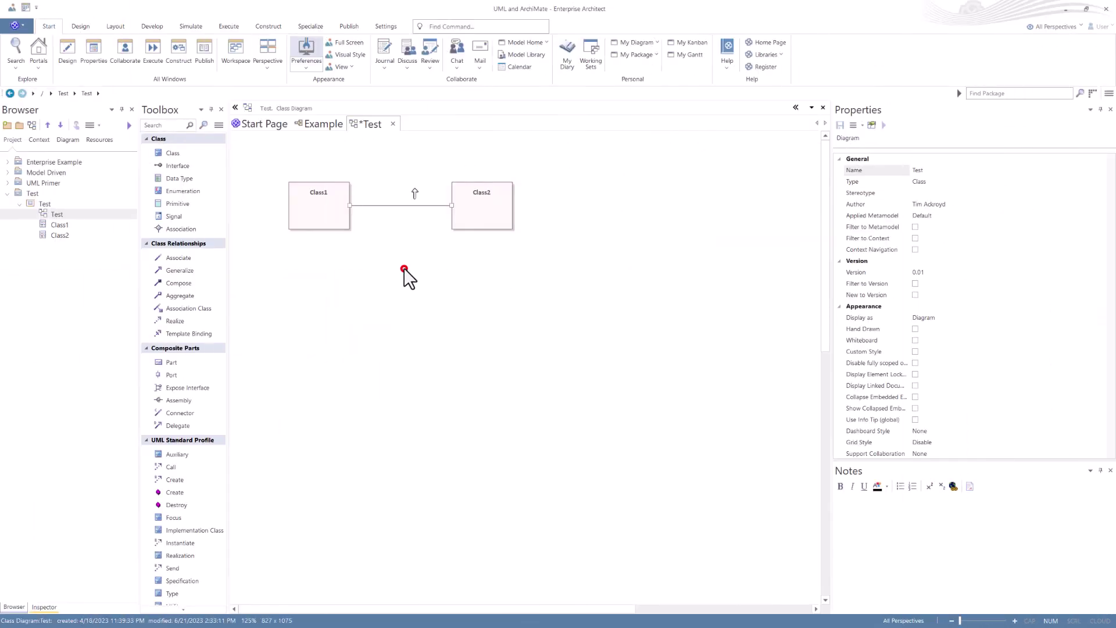
left_click(494, 303)
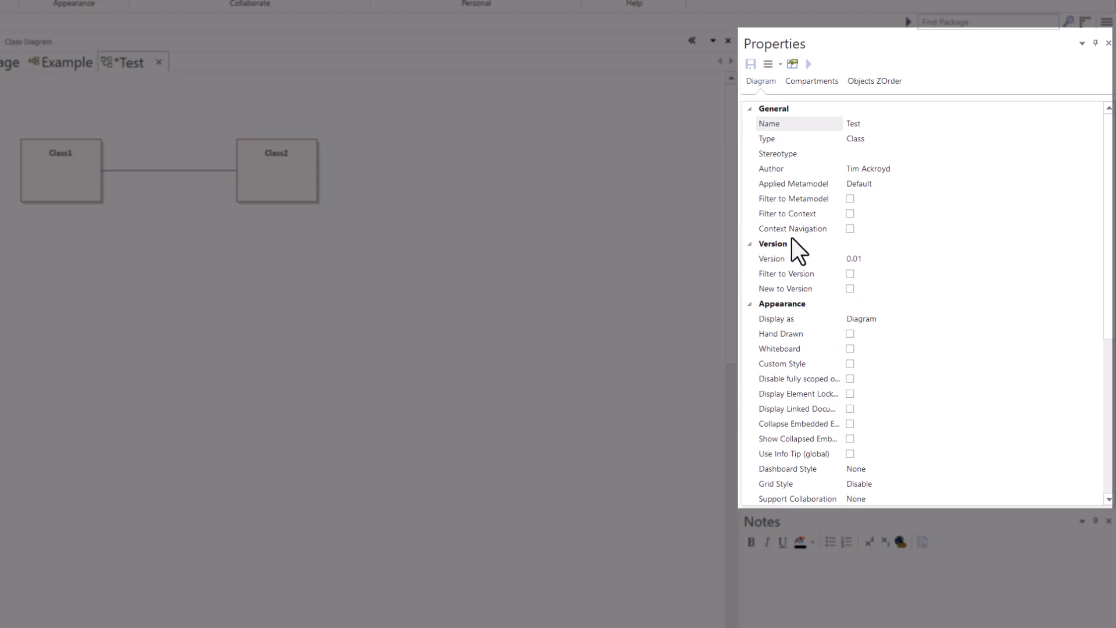
scroll(825, 372, "down", 2)
scroll(825, 384, "down", 4)
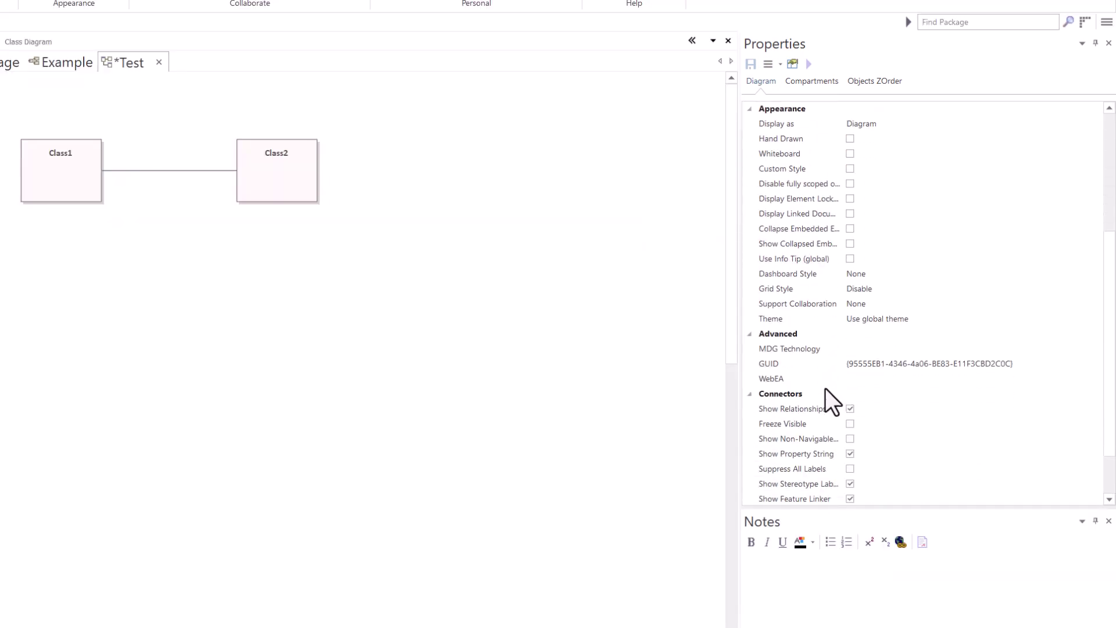
scroll(822, 372, "up", 2)
scroll(819, 353, "up", 4)
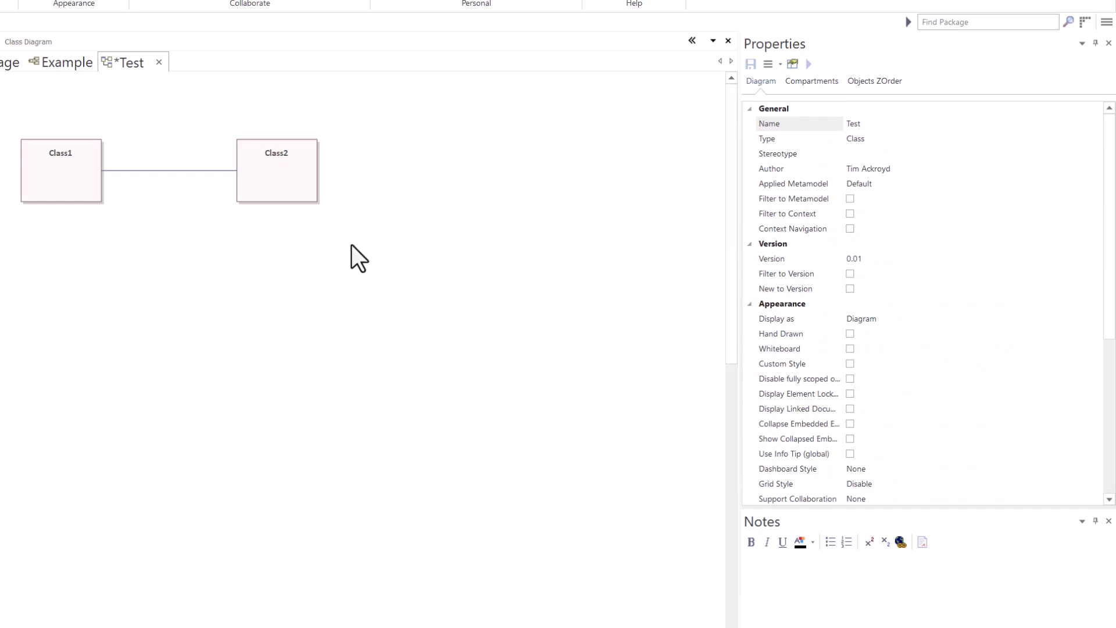
Step: Examine the properties of Class1 with its Project group expanded, and those of Class2 and the association connector
left_click(75, 160)
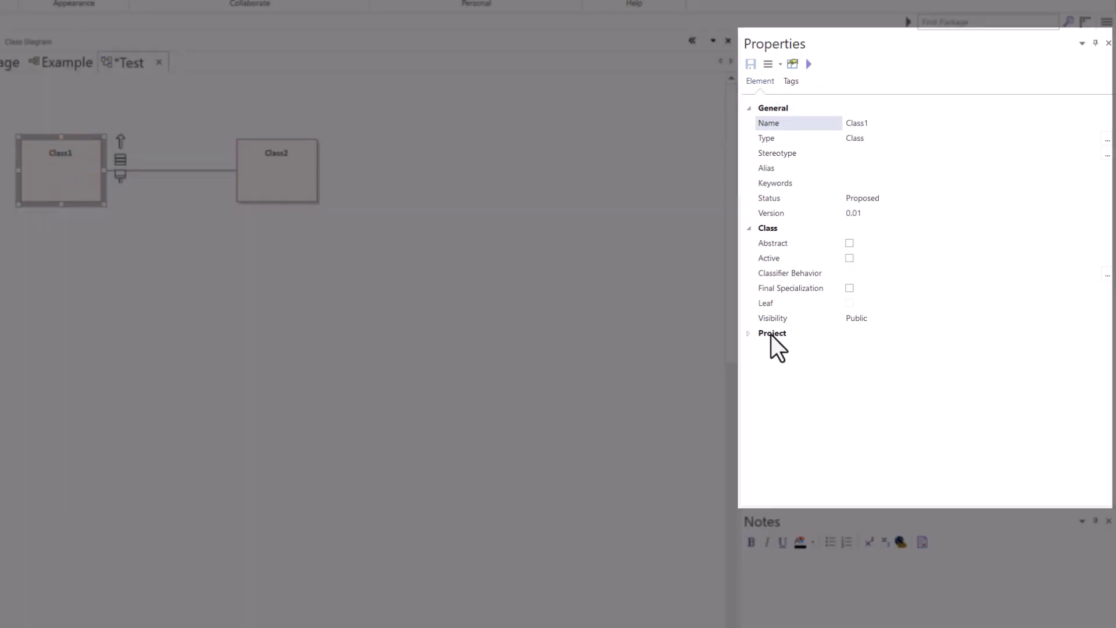
left_click(749, 333)
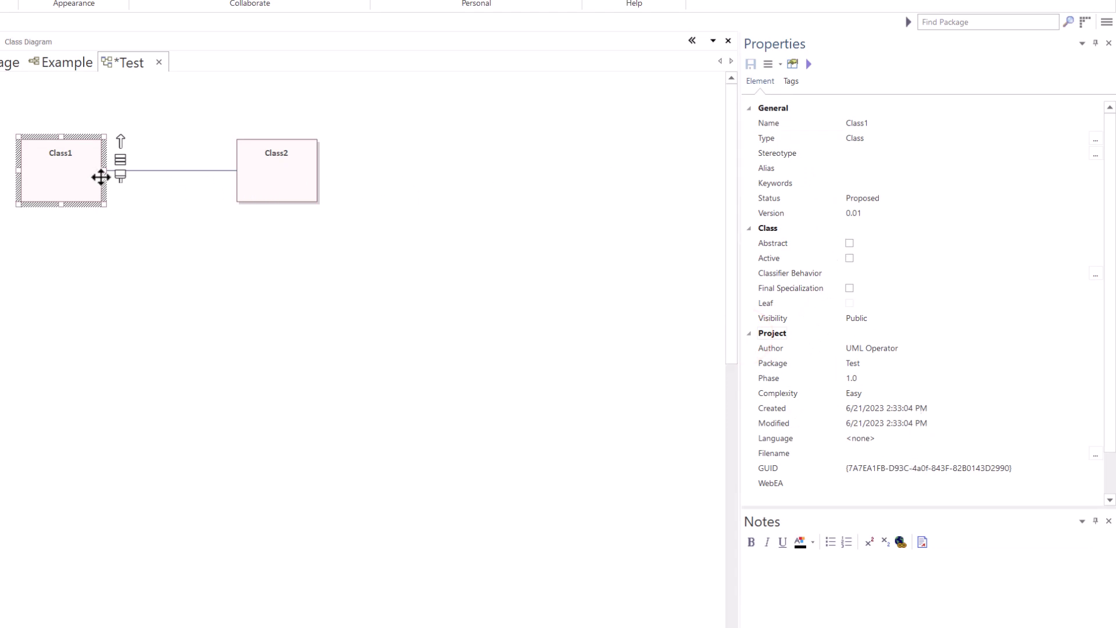
left_click(277, 183)
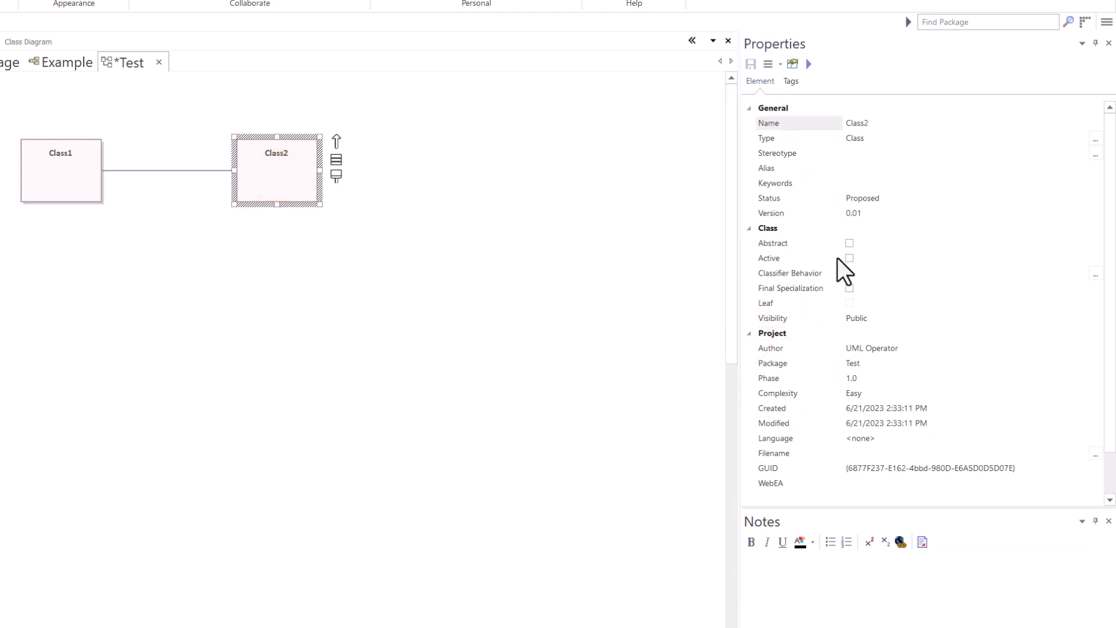
left_click(205, 171)
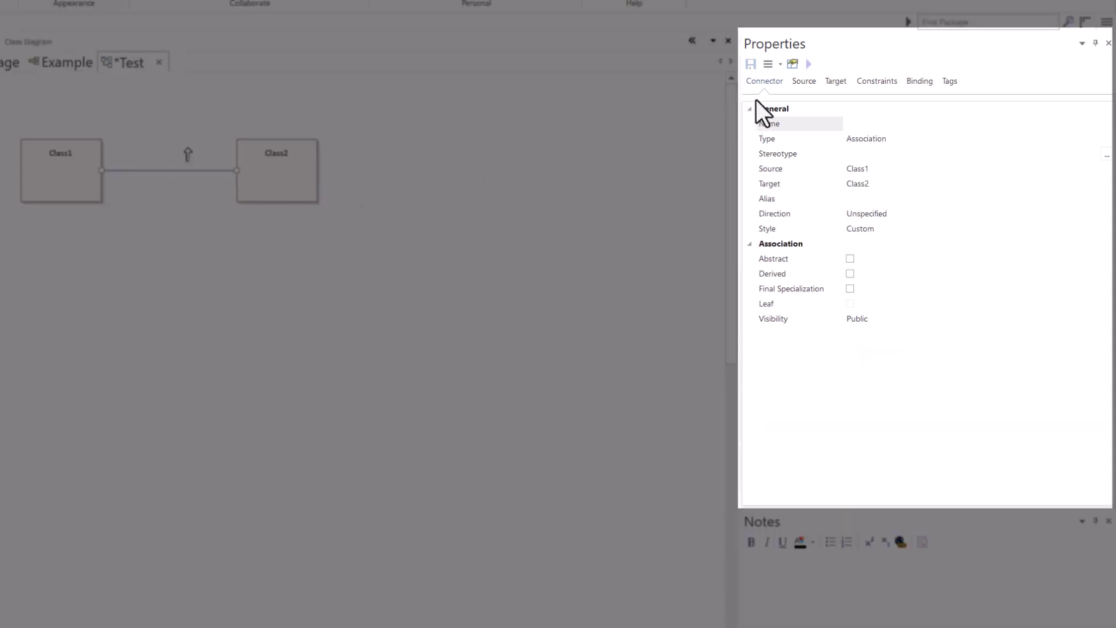
left_click(760, 79)
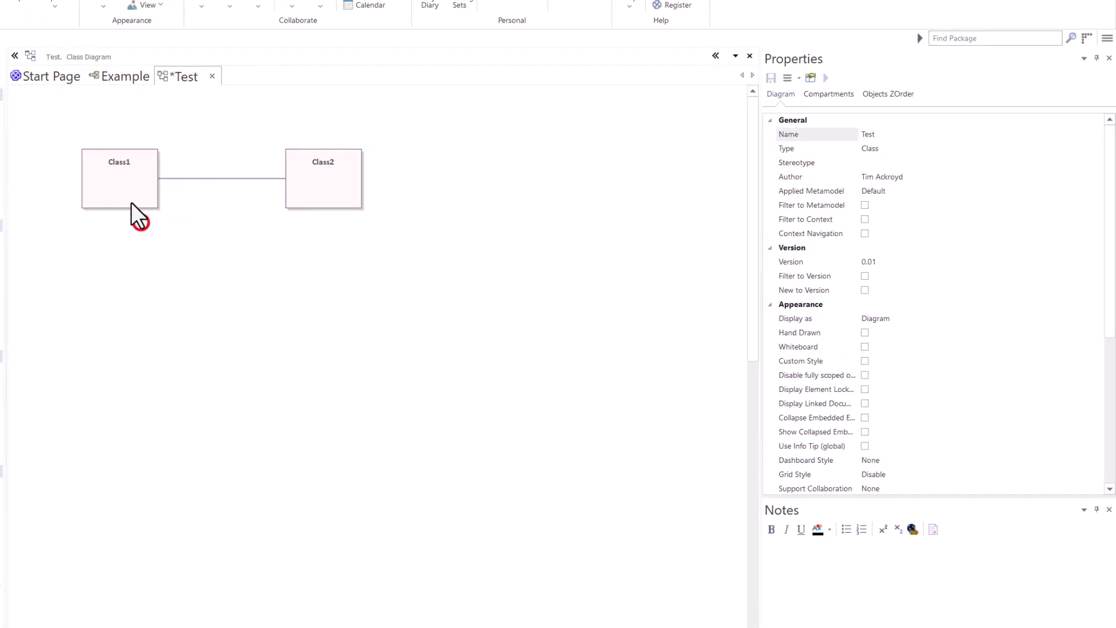
Step: Review the General, Diagram, Elements, Features, Connectors and Theme pages of the Test diagram's Properties dialog, and close it without changes
left_click(137, 219)
left_click(182, 239)
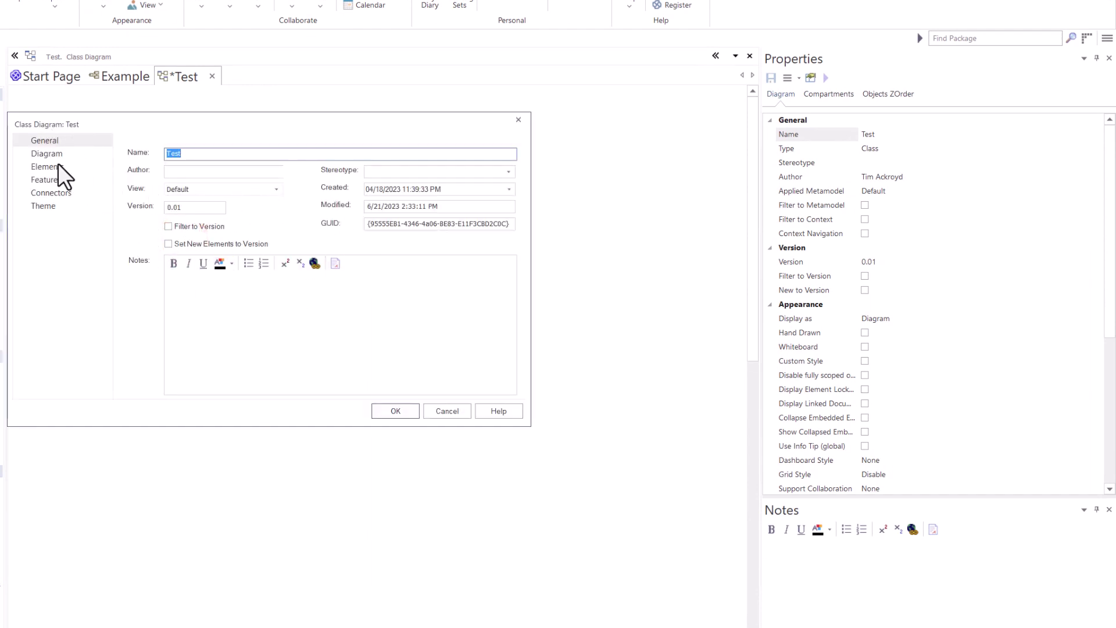
left_click(47, 154)
left_click(47, 167)
left_click(44, 180)
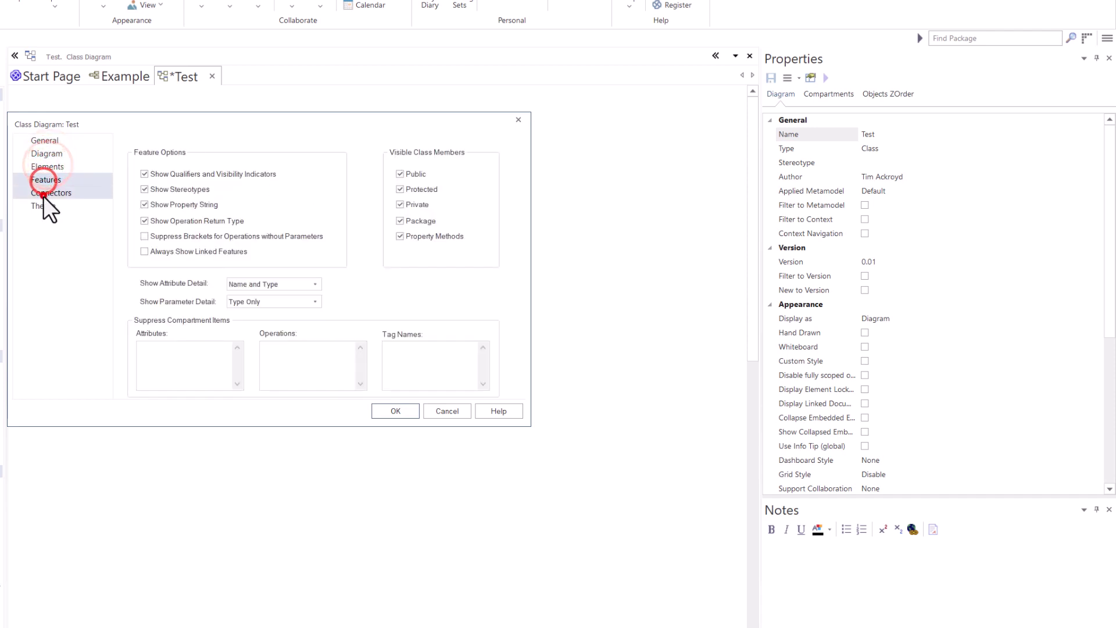
left_click(44, 193)
left_click(40, 205)
left_click(45, 140)
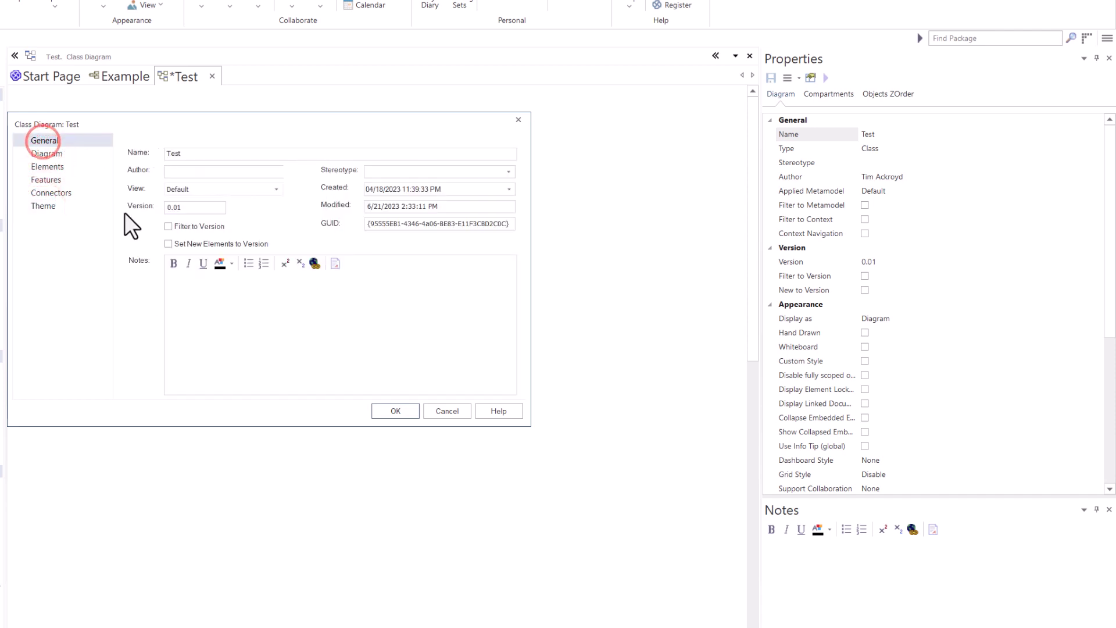
left_click(441, 411)
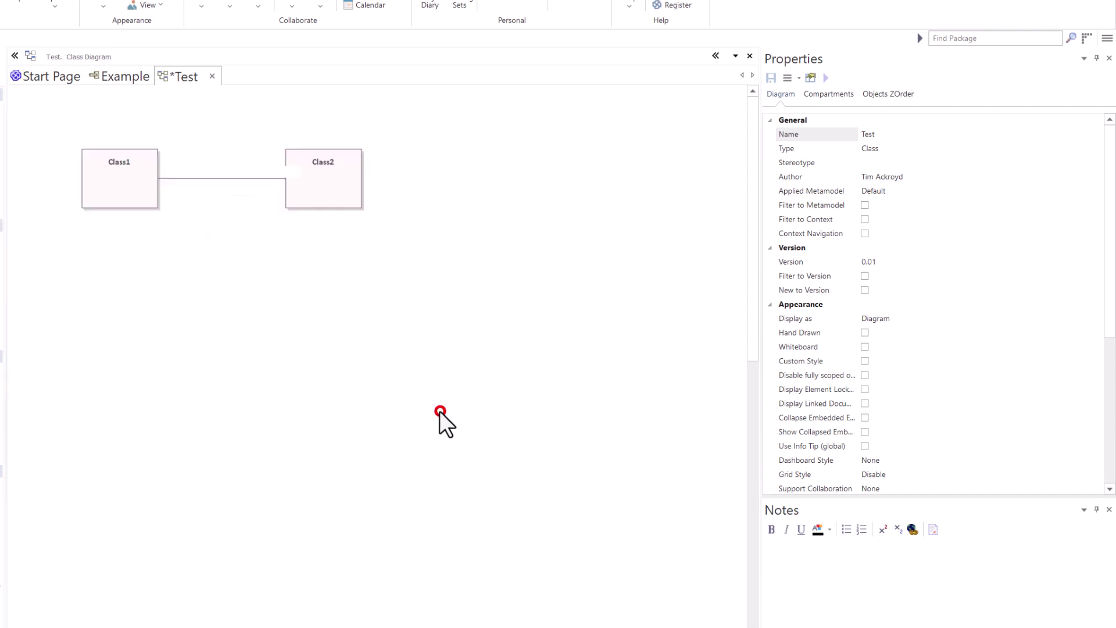
Step: Reopen the Test diagram's Properties dialog through the diagram background's Properties command, and cancel it
right_click(155, 251)
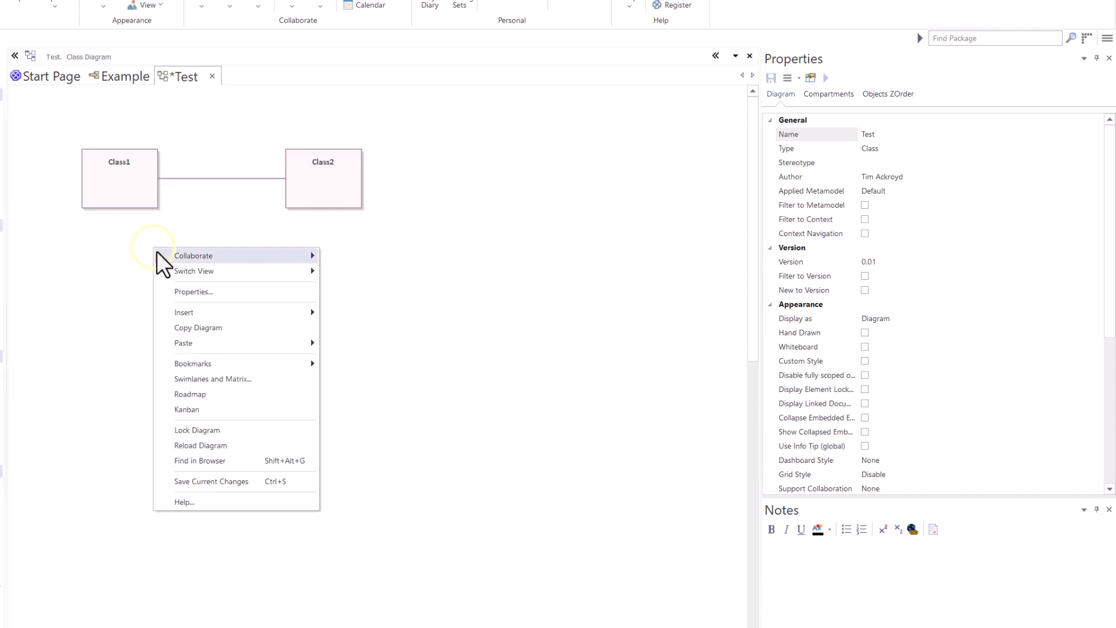
left_click(251, 293)
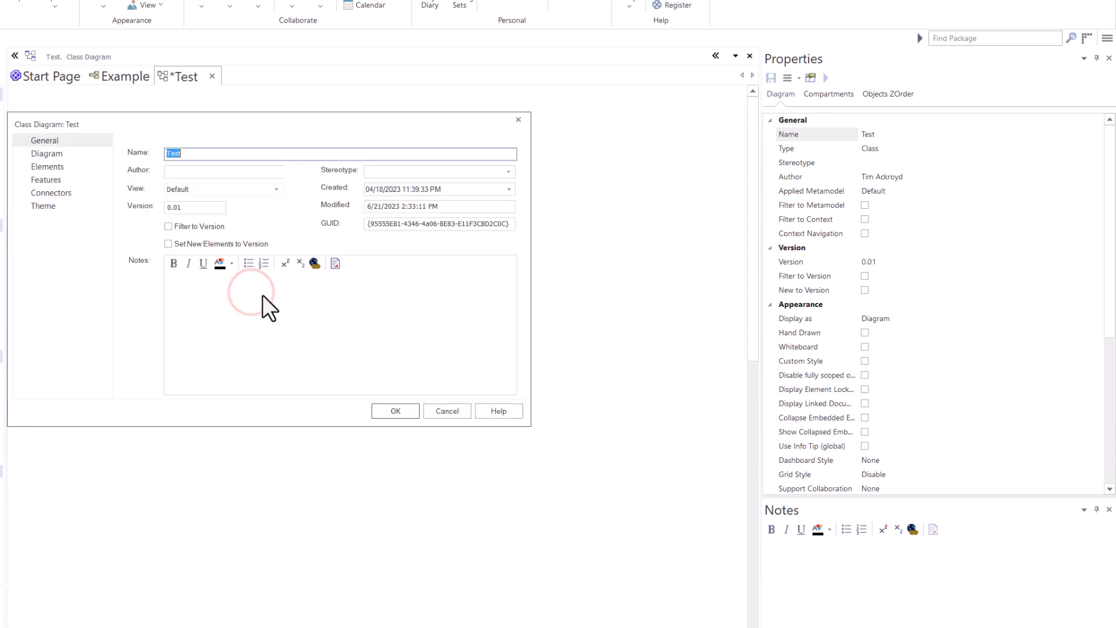
left_click(434, 411)
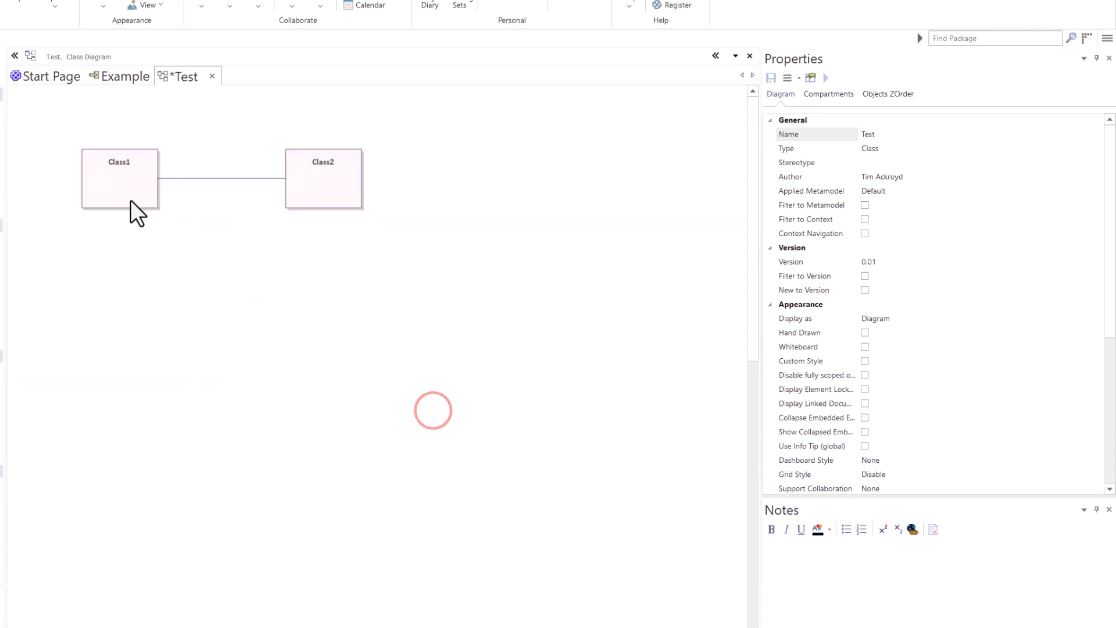
Step: Select Class1, open its Properties dialog to view the General page, and cancel without changes
left_click(115, 186)
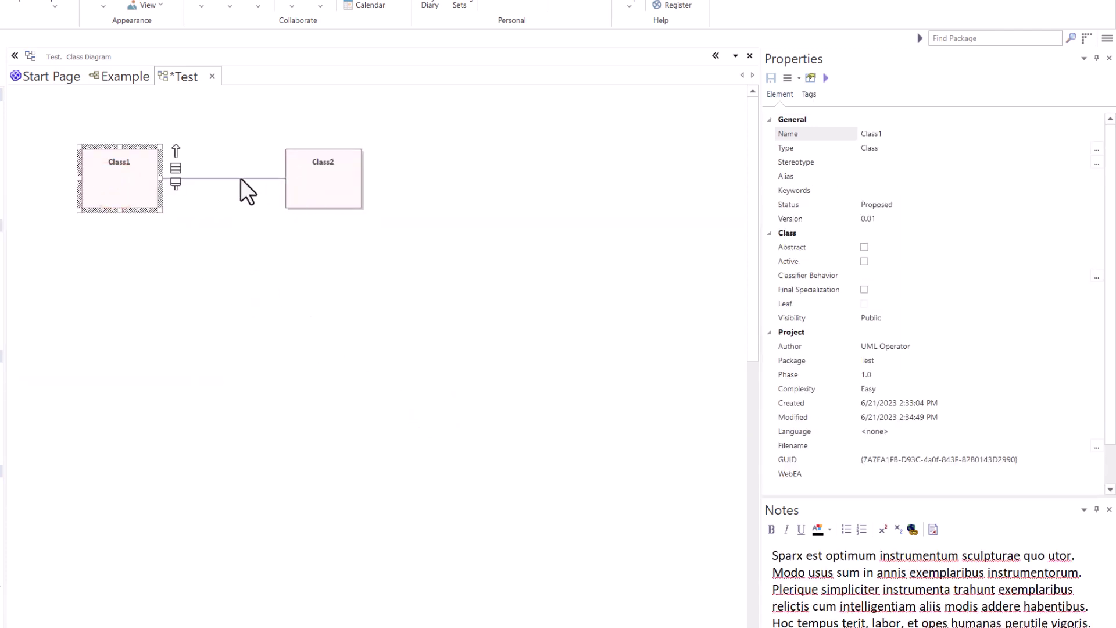
double_click(121, 182)
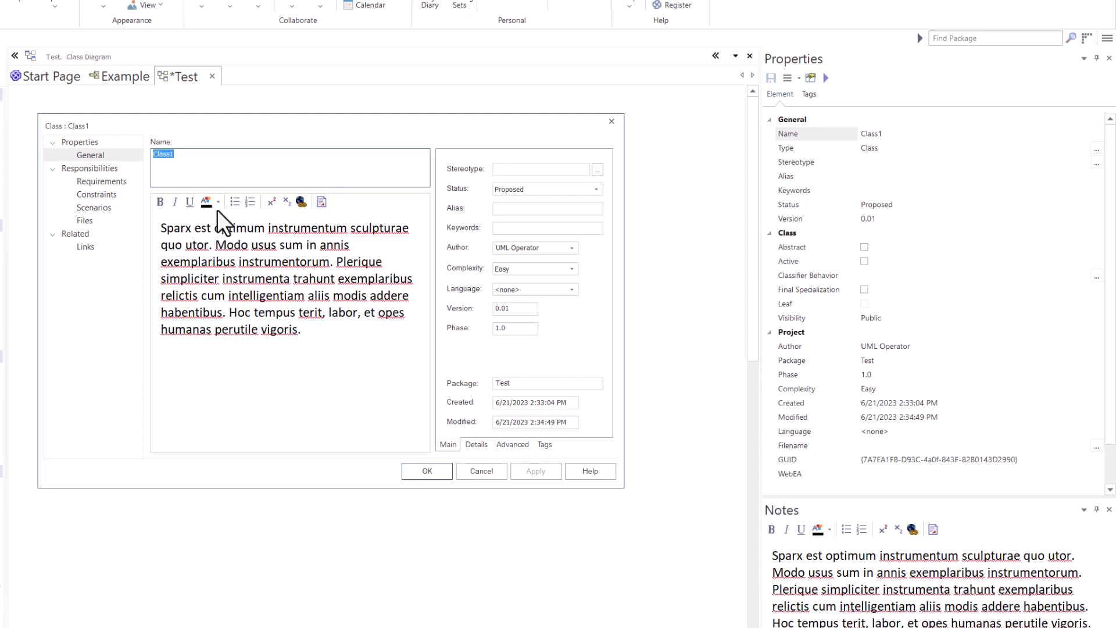
left_click(82, 154)
left_click(82, 154)
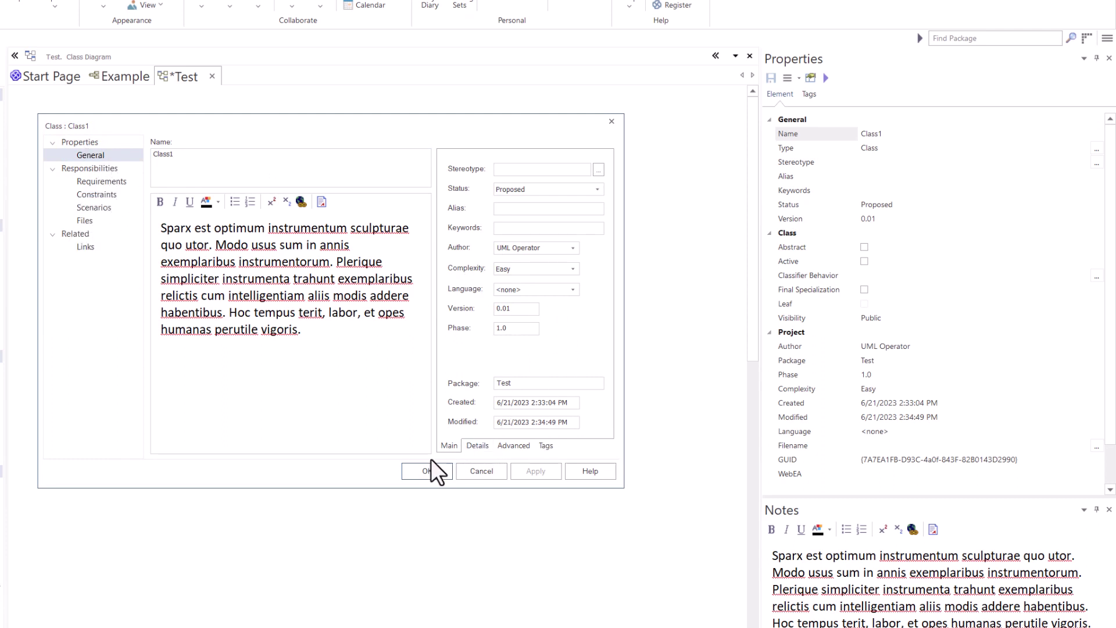
left_click(475, 472)
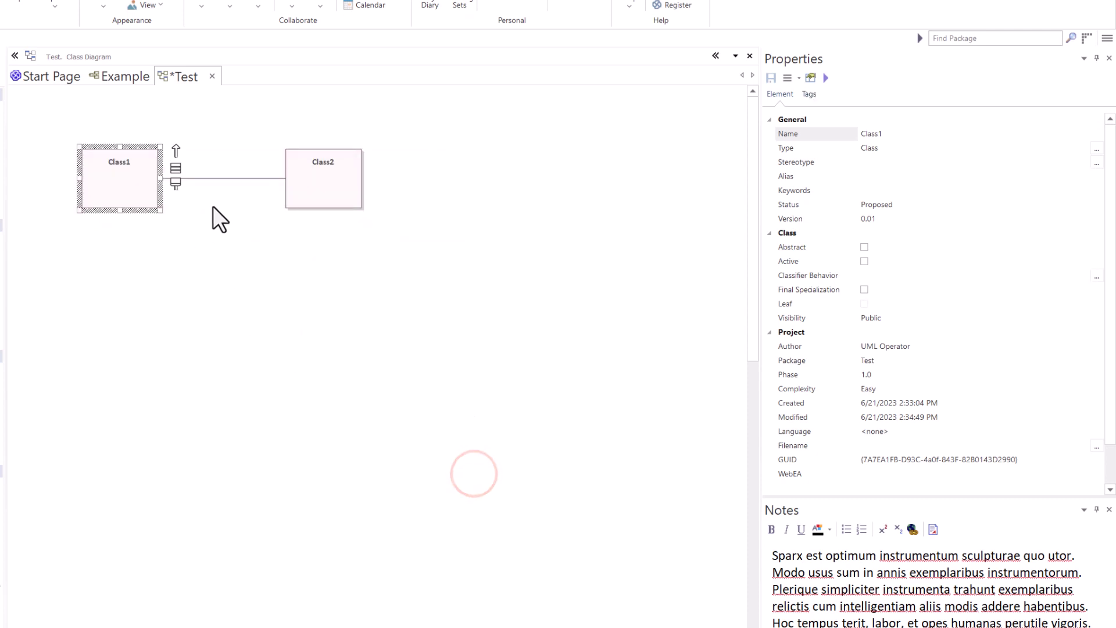
Step: Open the association connector's Properties dialog, review its Role(s), Constraints and Binding pages, and close it
left_click(228, 179)
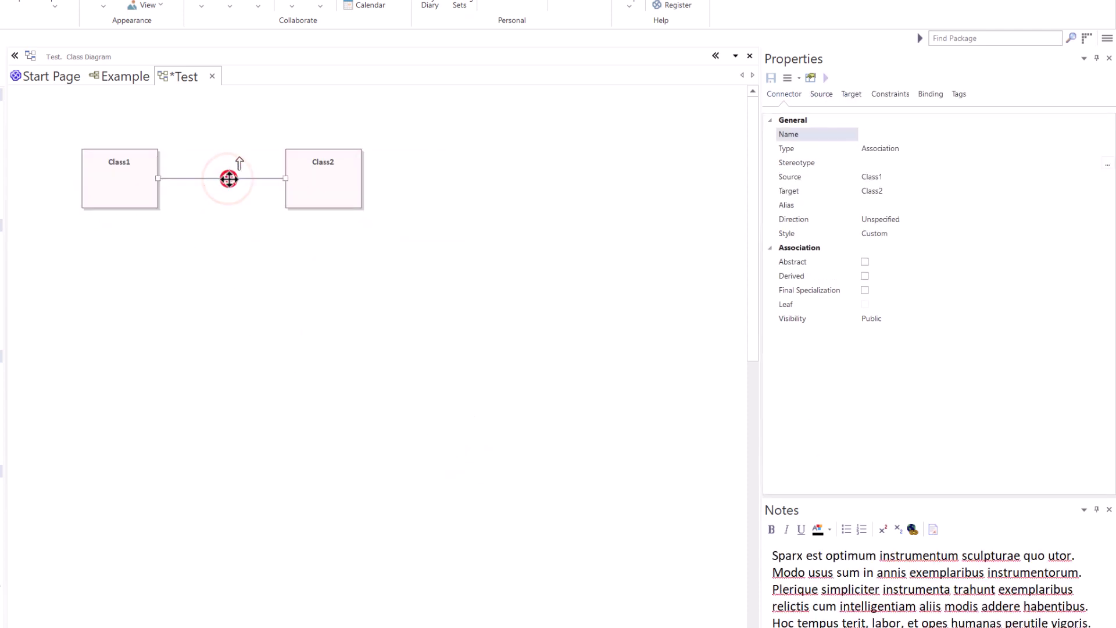
double_click(229, 178)
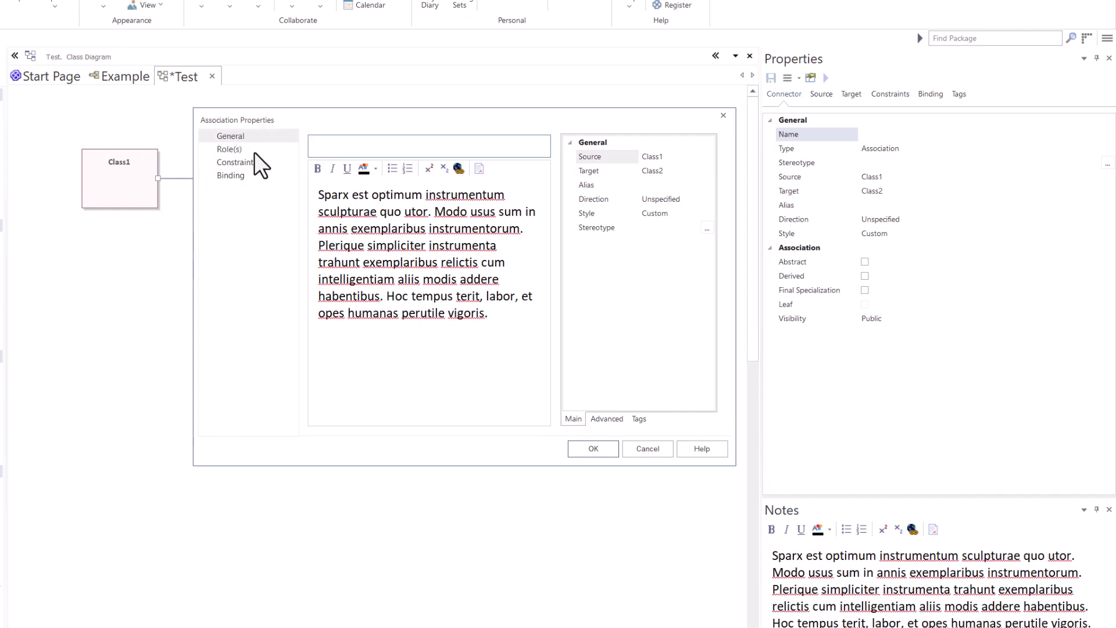
left_click(227, 149)
left_click(233, 162)
left_click(231, 174)
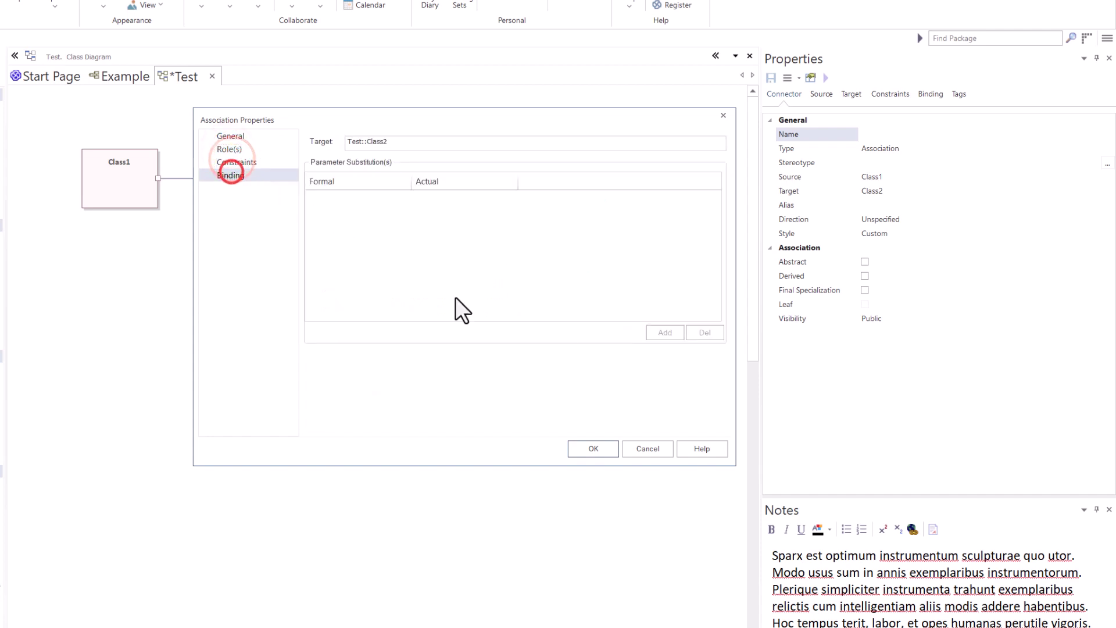
left_click(592, 448)
Step: Reopen the association's Properties dialog through the connector's own Properties command, and cancel it
left_click(243, 303)
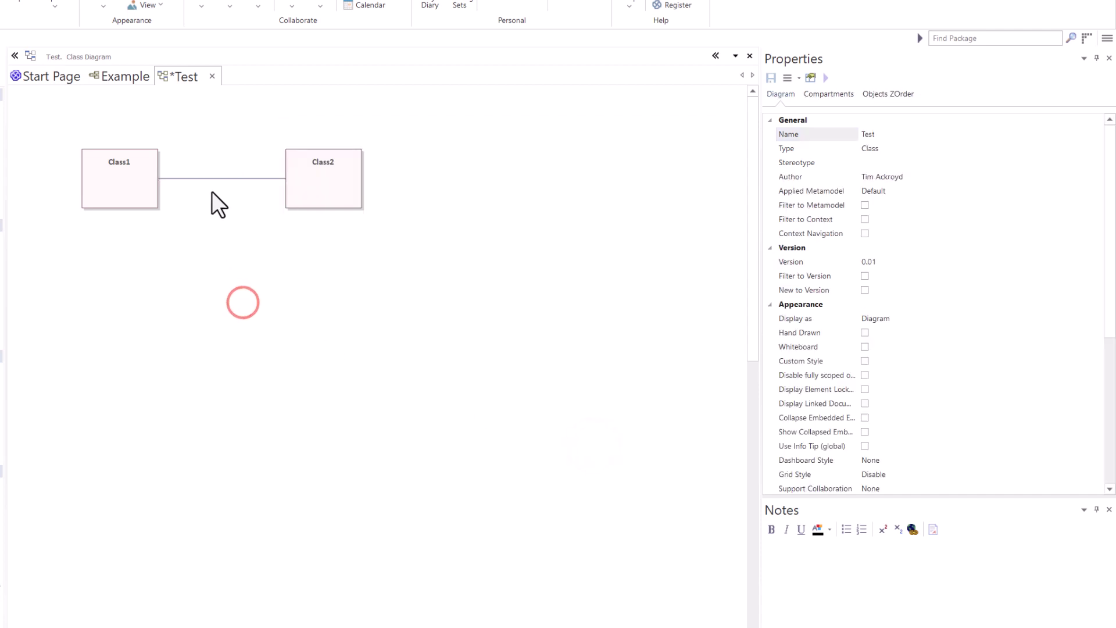
right_click(207, 177)
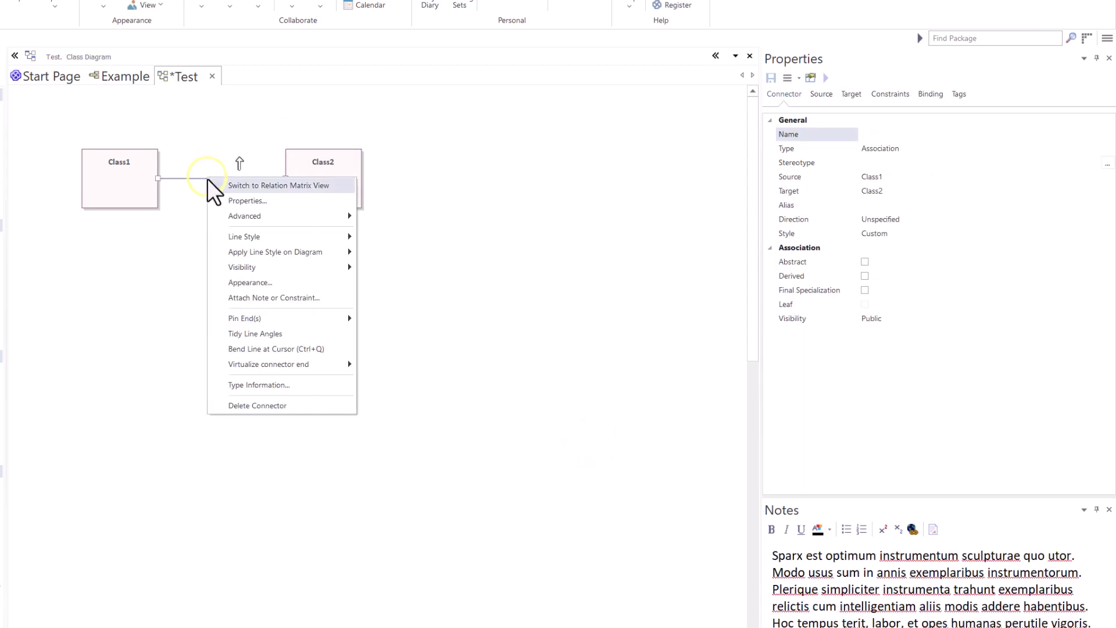
left_click(232, 195)
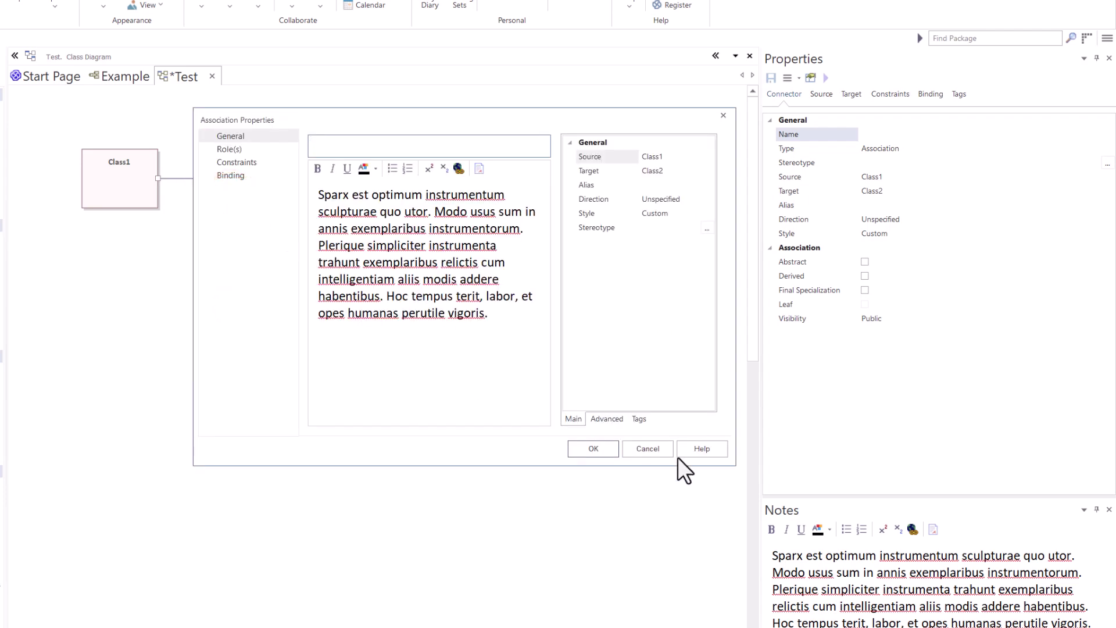
left_click(644, 450)
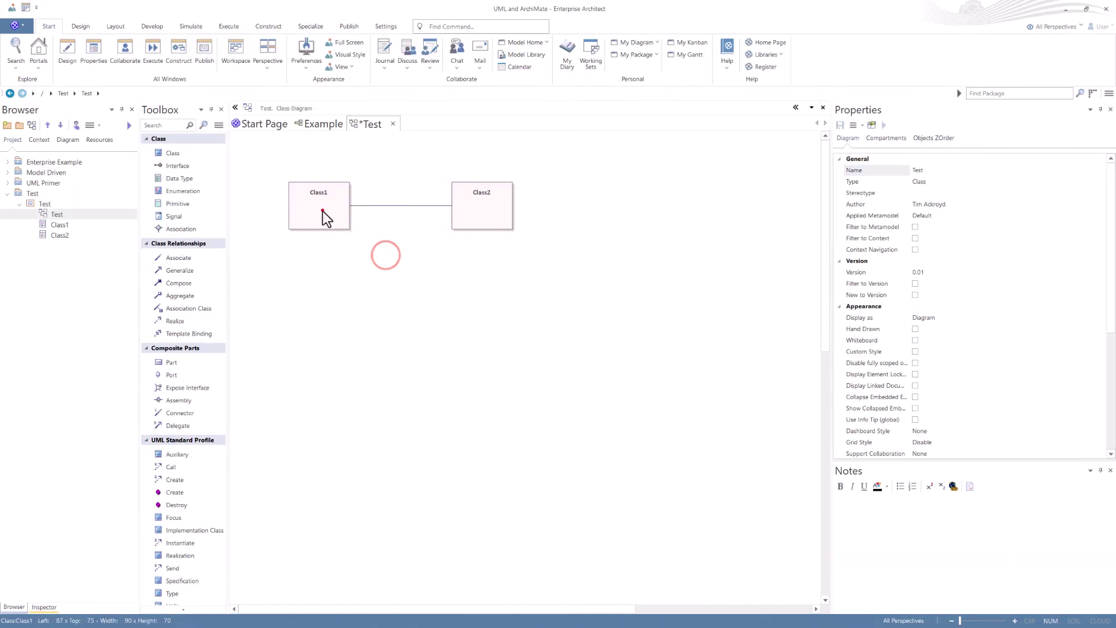
Step: Examine Class1's notes and its Details, Advanced, Tags and Main property groups in the Properties dialog, and close it
left_click(323, 219)
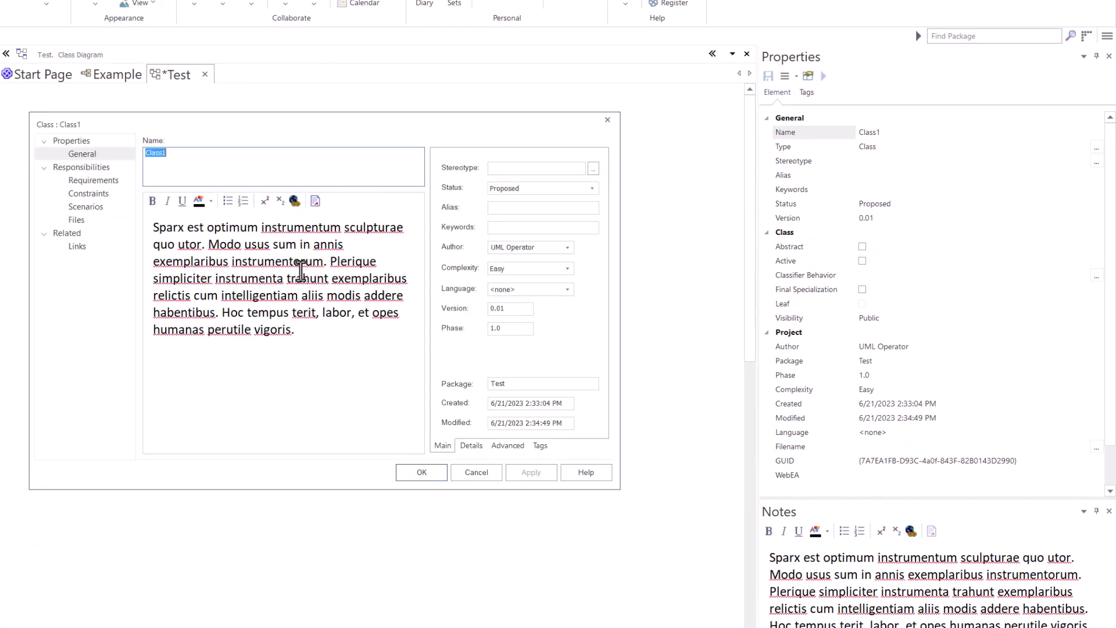
left_click(272, 276)
left_click_drag(299, 315, 229, 228)
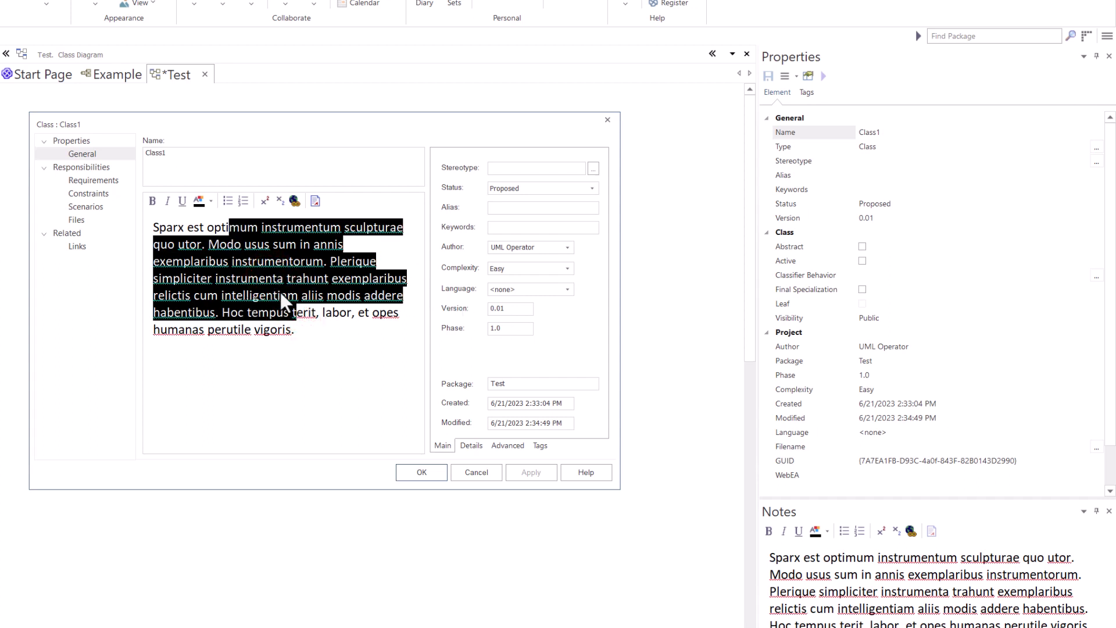
left_click(314, 328)
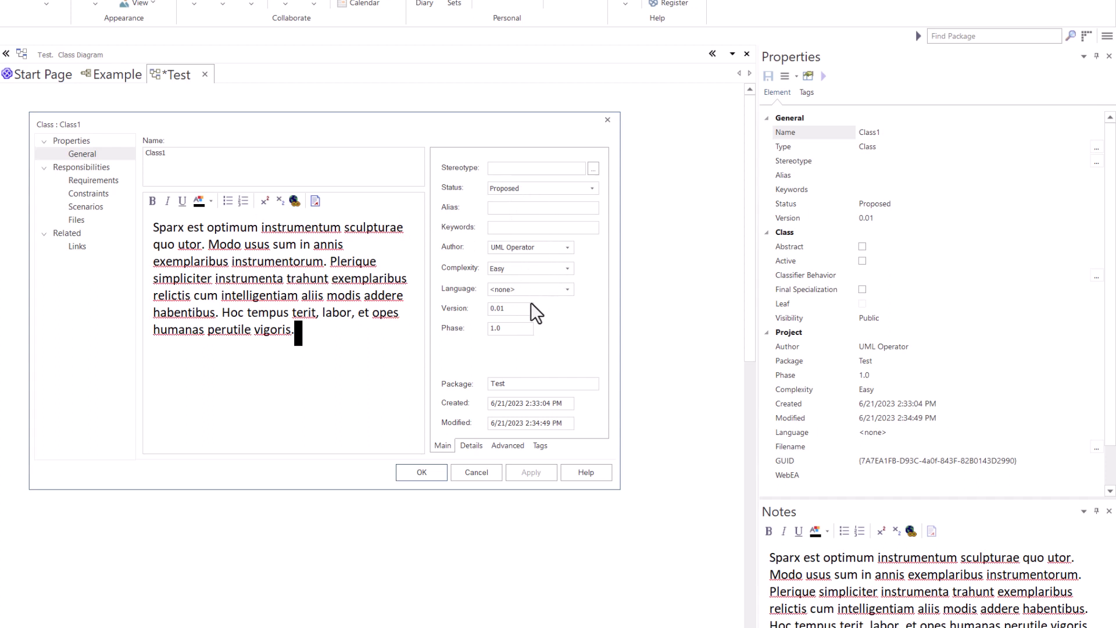
left_click(471, 445)
left_click(505, 445)
left_click(538, 446)
left_click(441, 446)
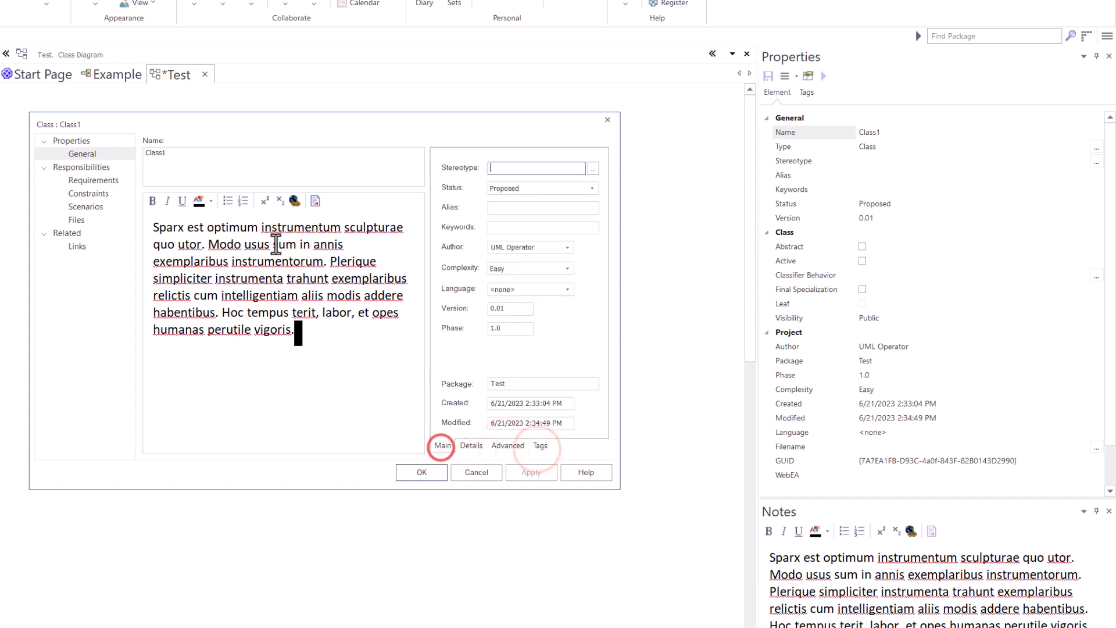
left_click(426, 473)
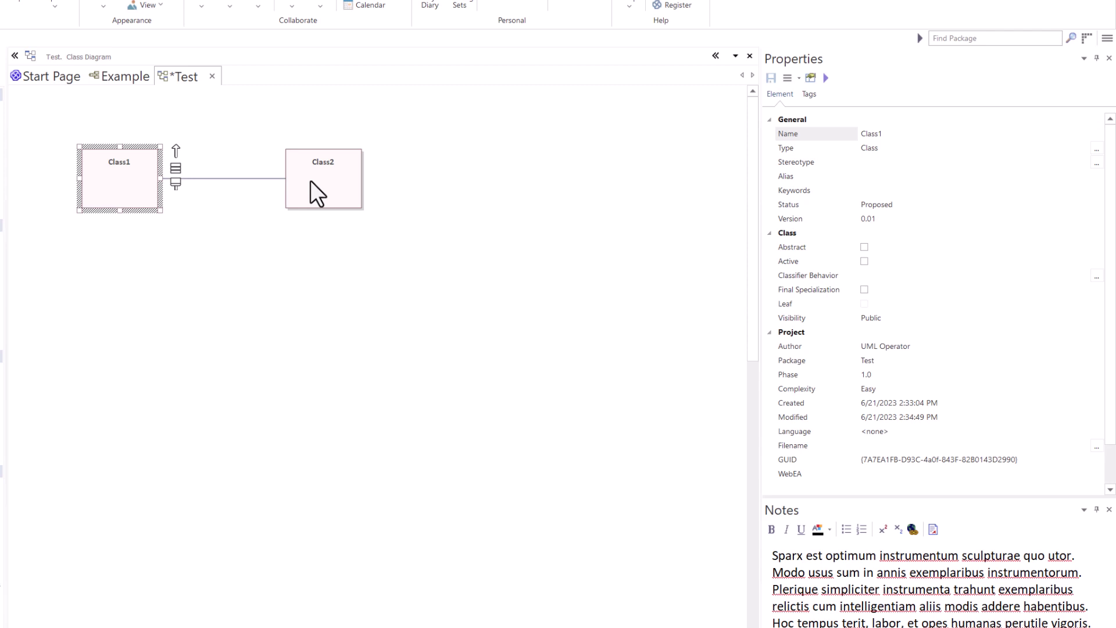
Step: Open the Properties dialog of Class2 and that of Class1 in turn, cancelling each one
double_click(311, 185)
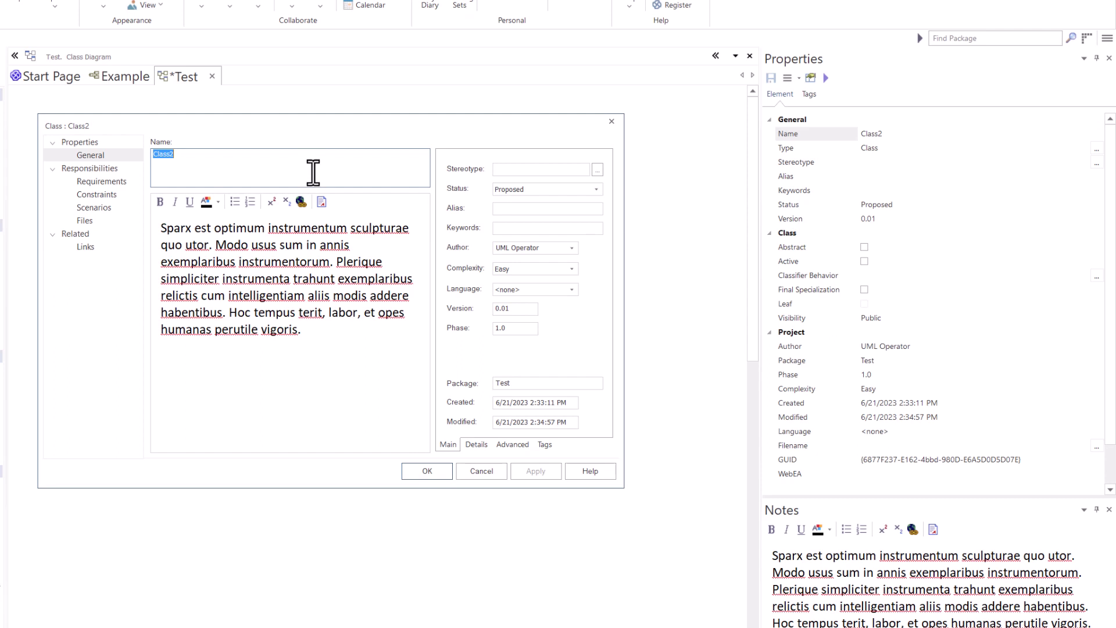
left_click(480, 469)
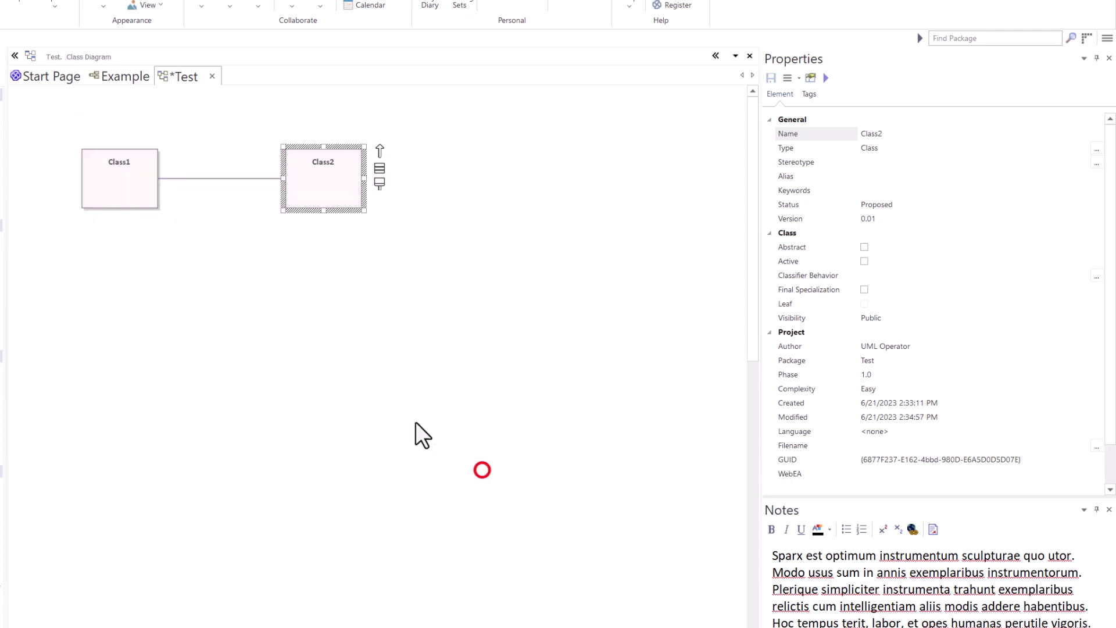
left_click(114, 176)
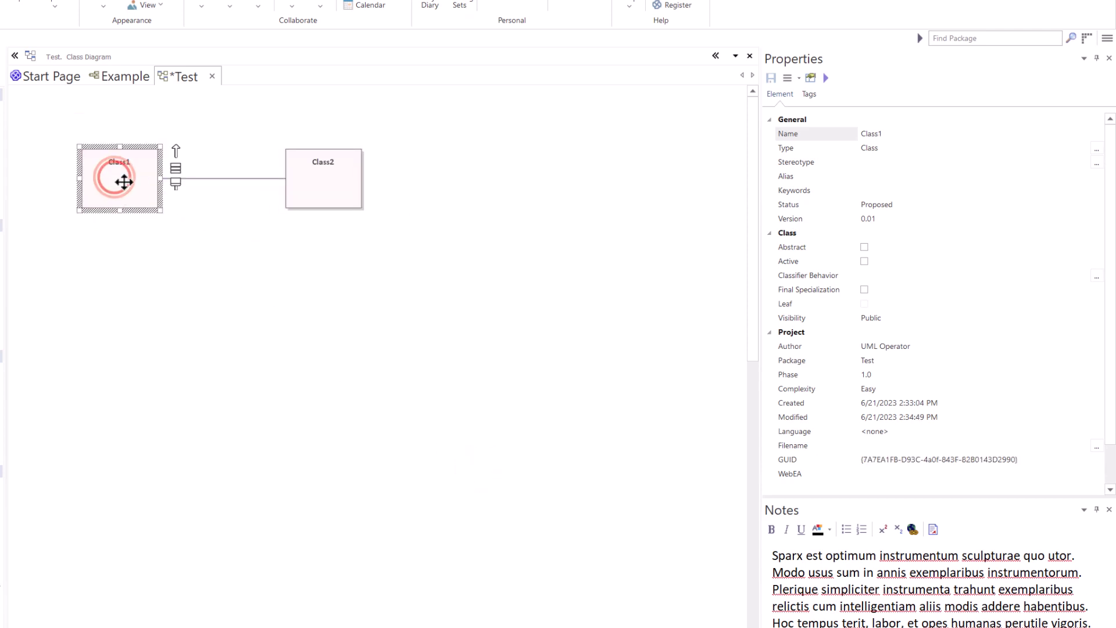
double_click(125, 181)
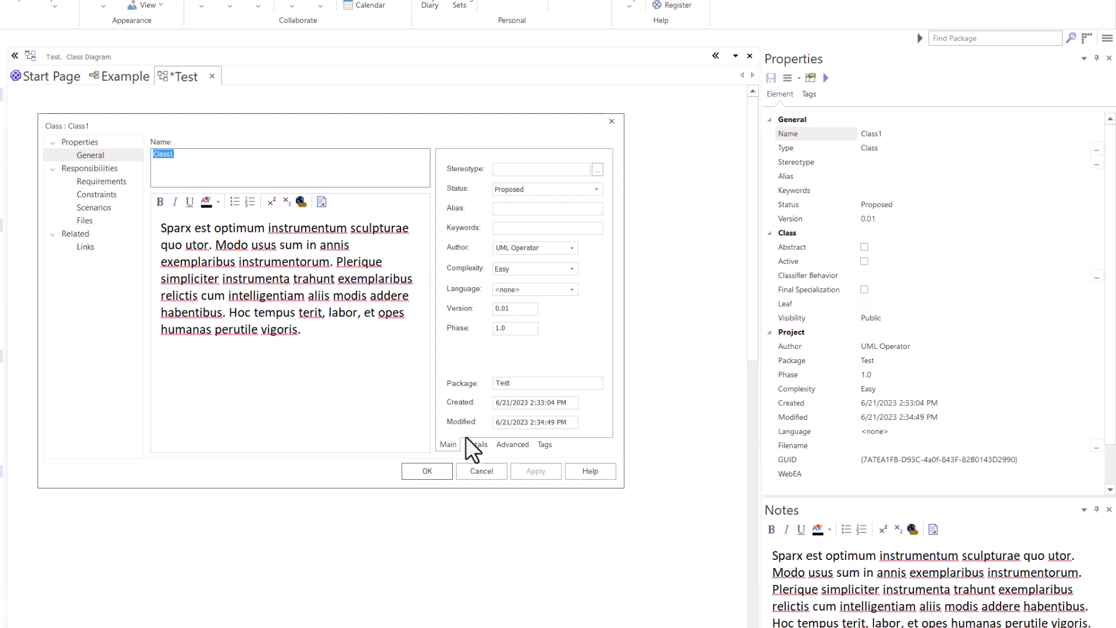
left_click(481, 470)
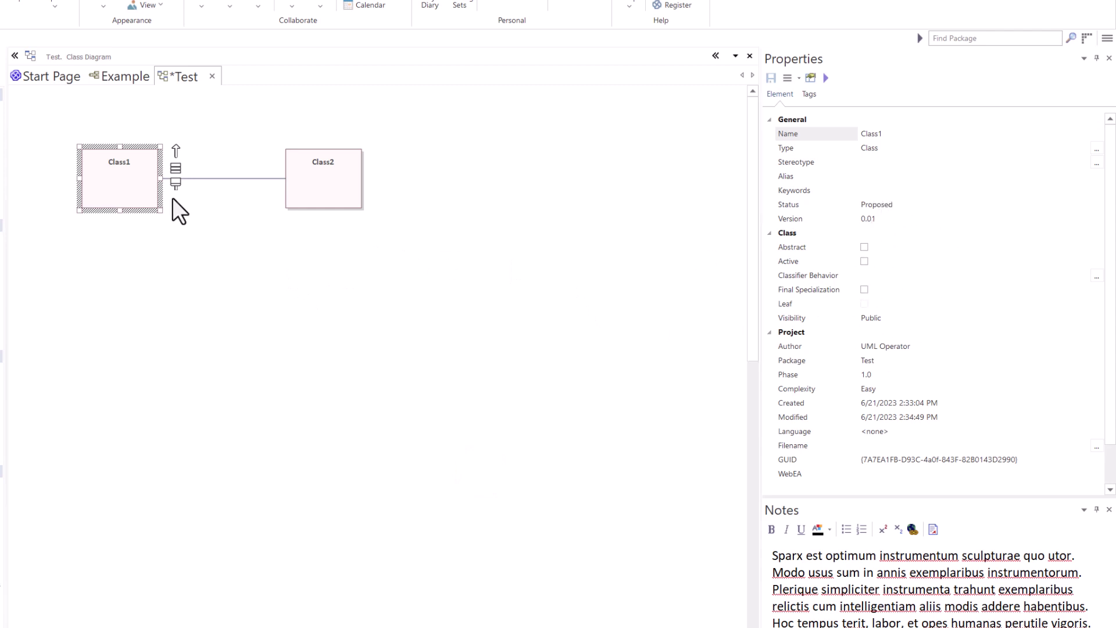
Step: Show the association's properties and the Test diagram's, and open the Diagram Properties dialog from the Properties window, cancelling it
left_click(225, 177)
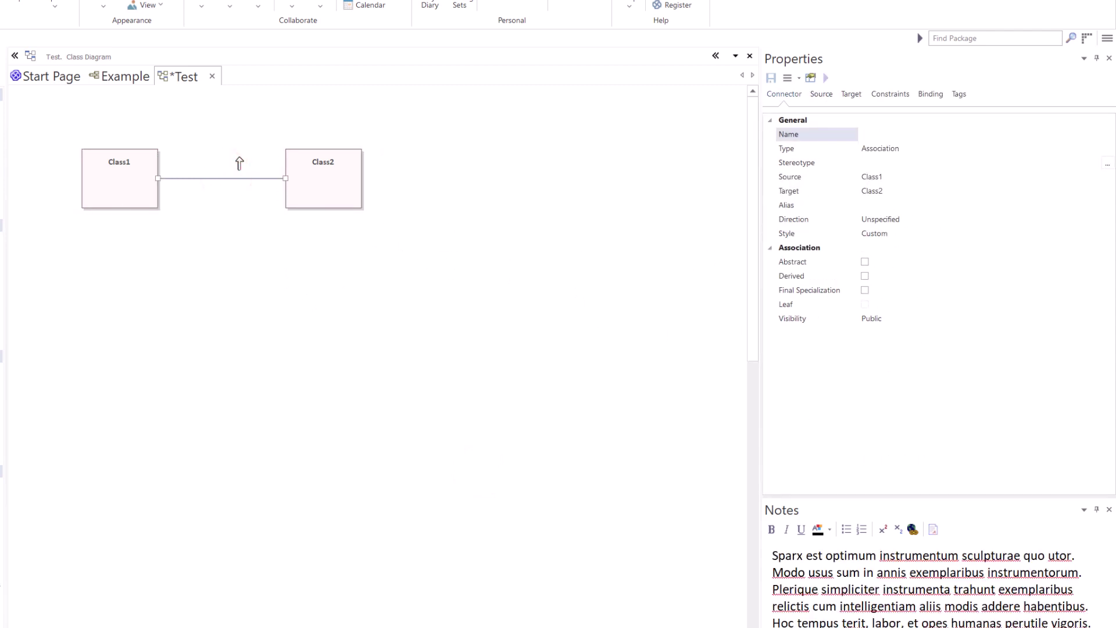
left_click(169, 250)
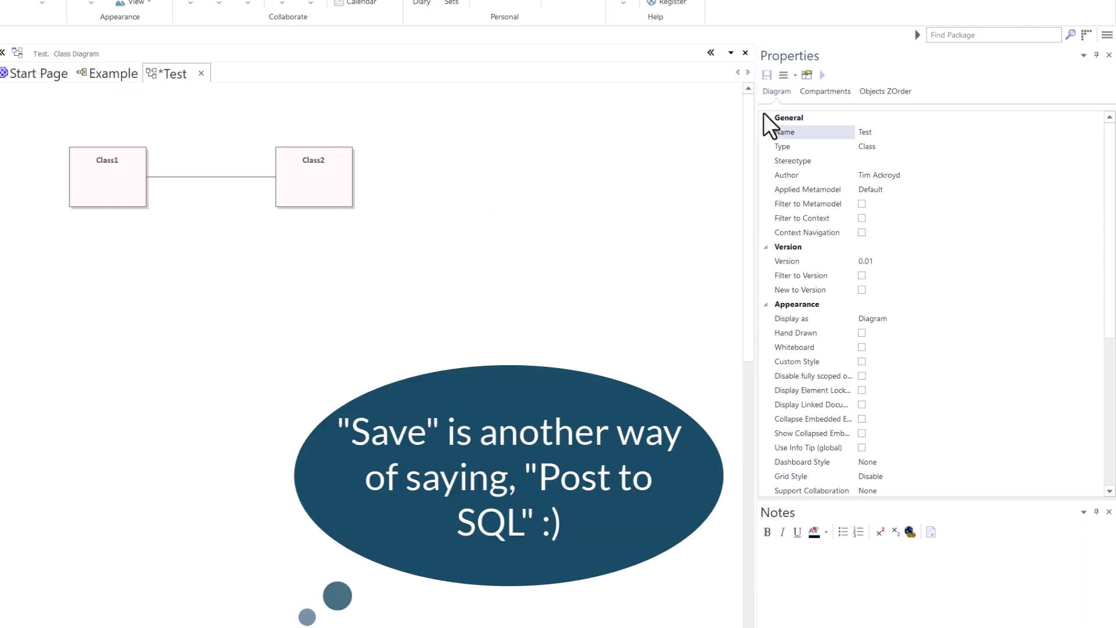
left_click(789, 75)
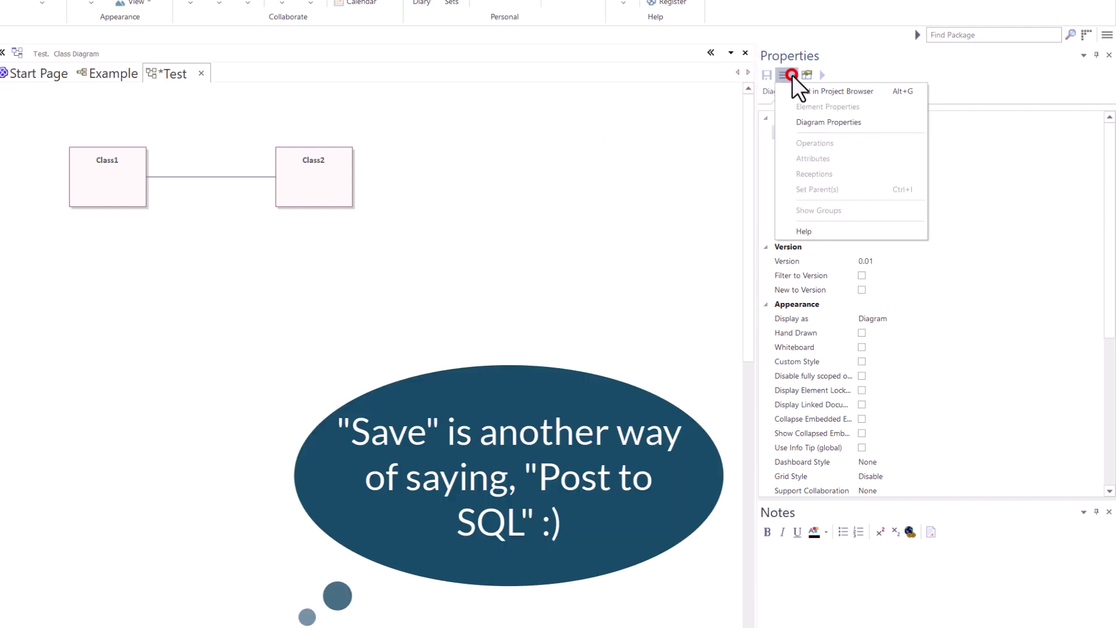
left_click(828, 122)
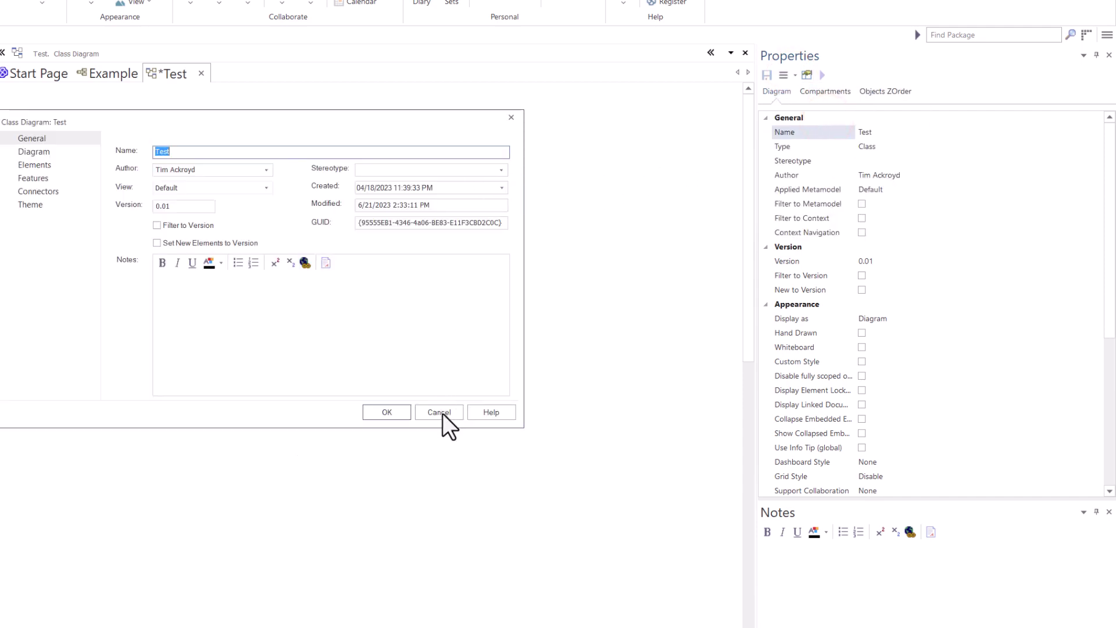
left_click(440, 412)
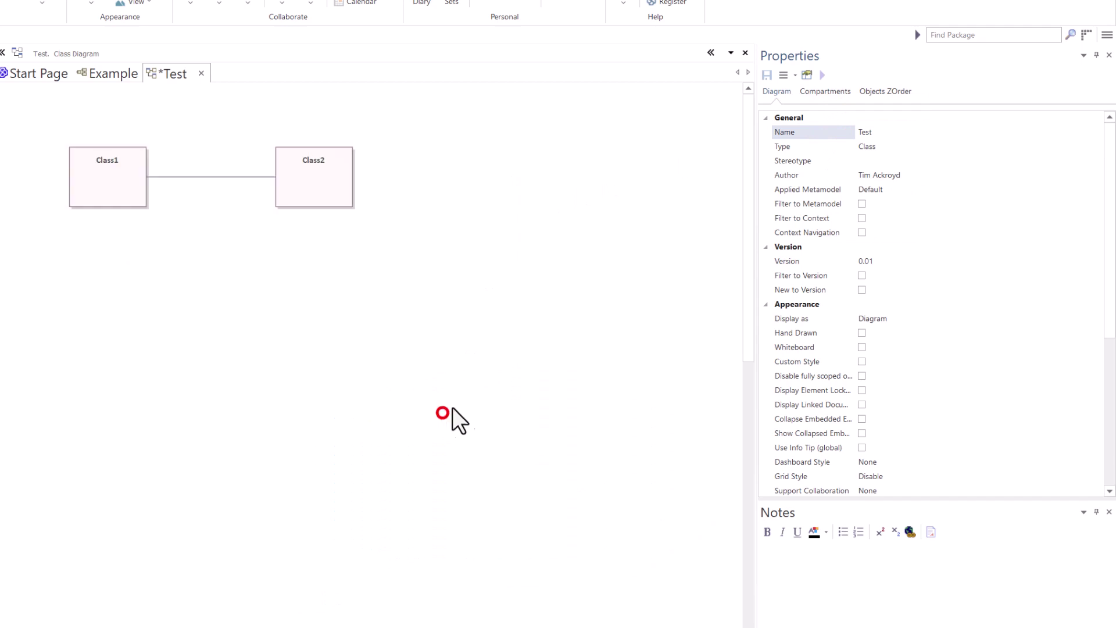
Step: Locate the Test diagram in the Project Browser from its properties, and do the same for the Example component diagram
left_click(790, 77)
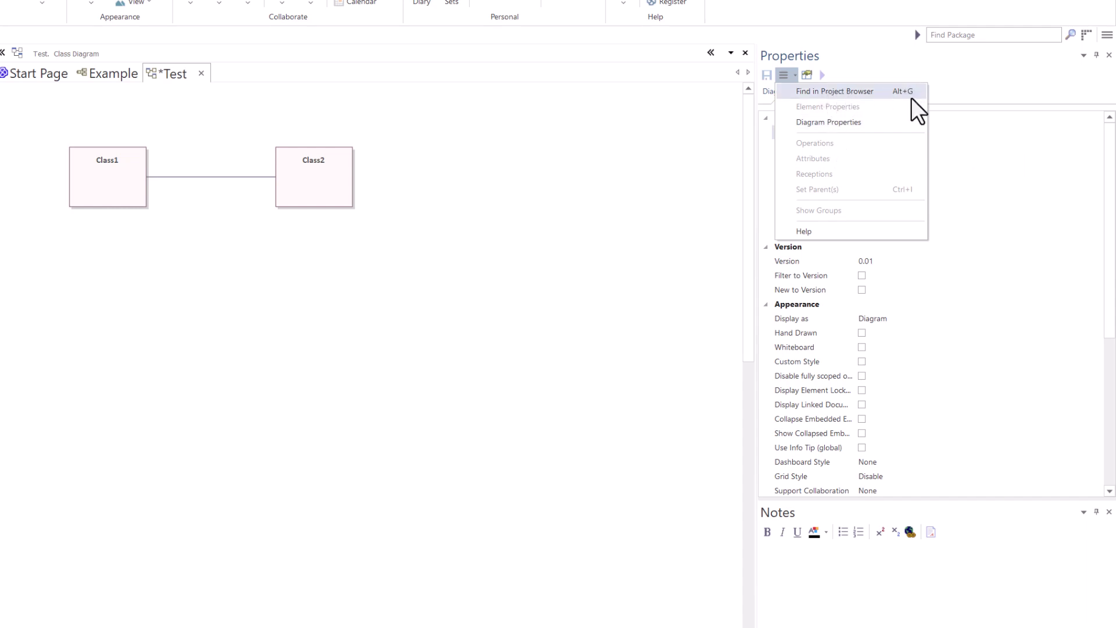
left_click(850, 92)
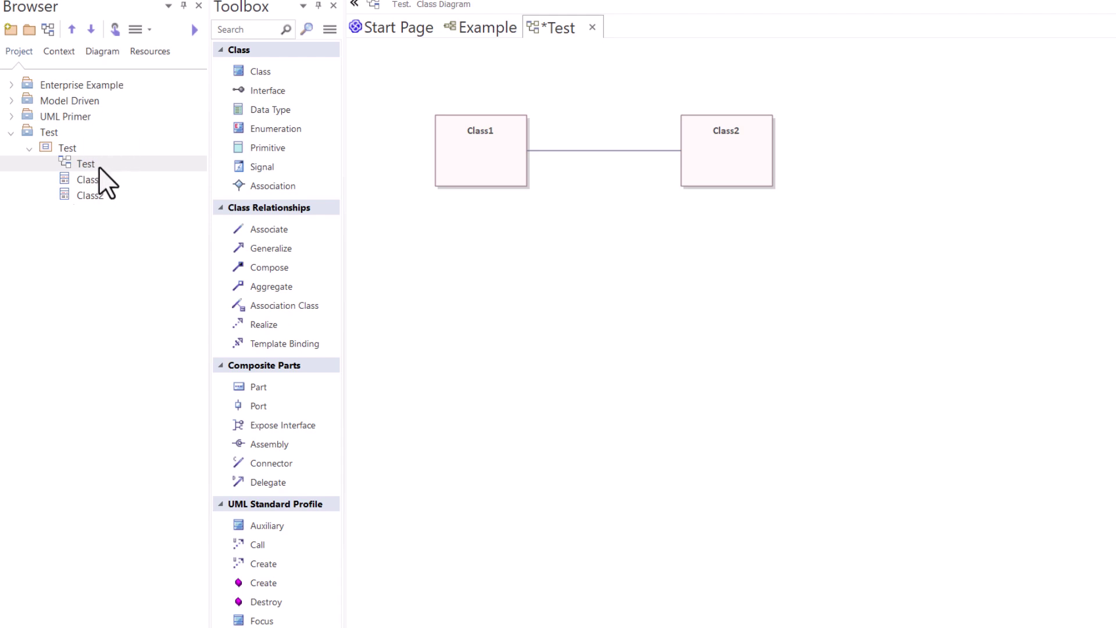
left_click(472, 28)
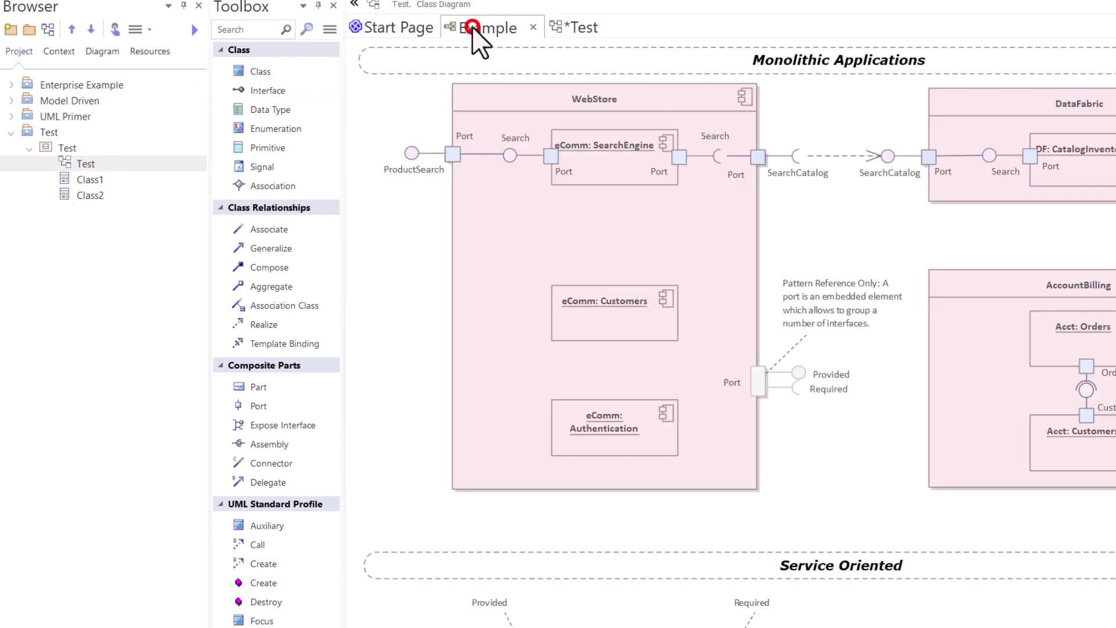
left_click(873, 215)
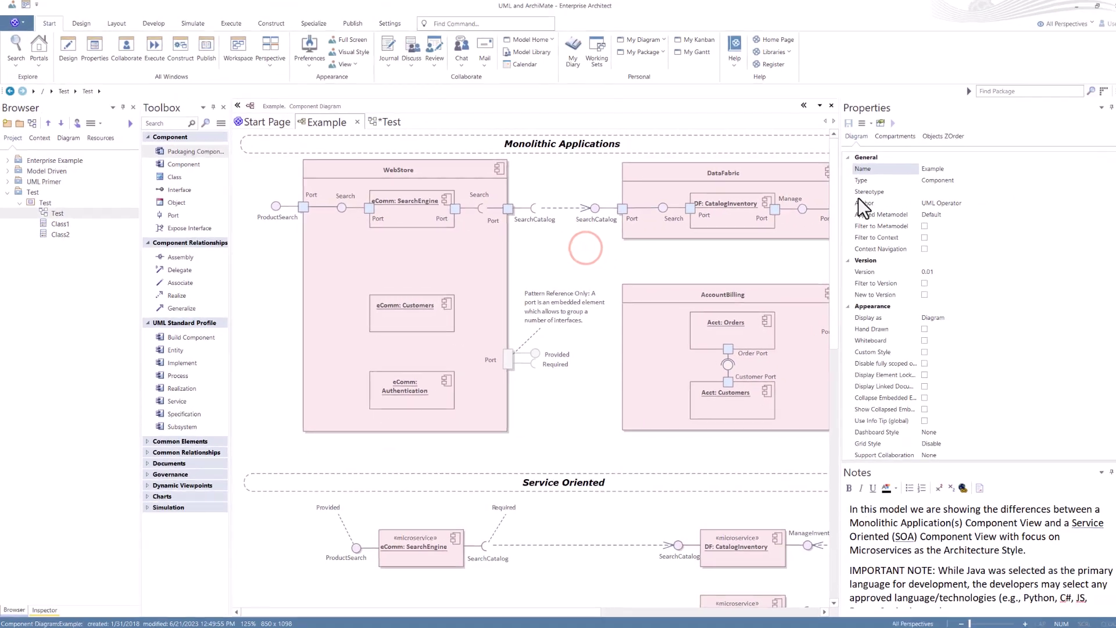
left_click(568, 248)
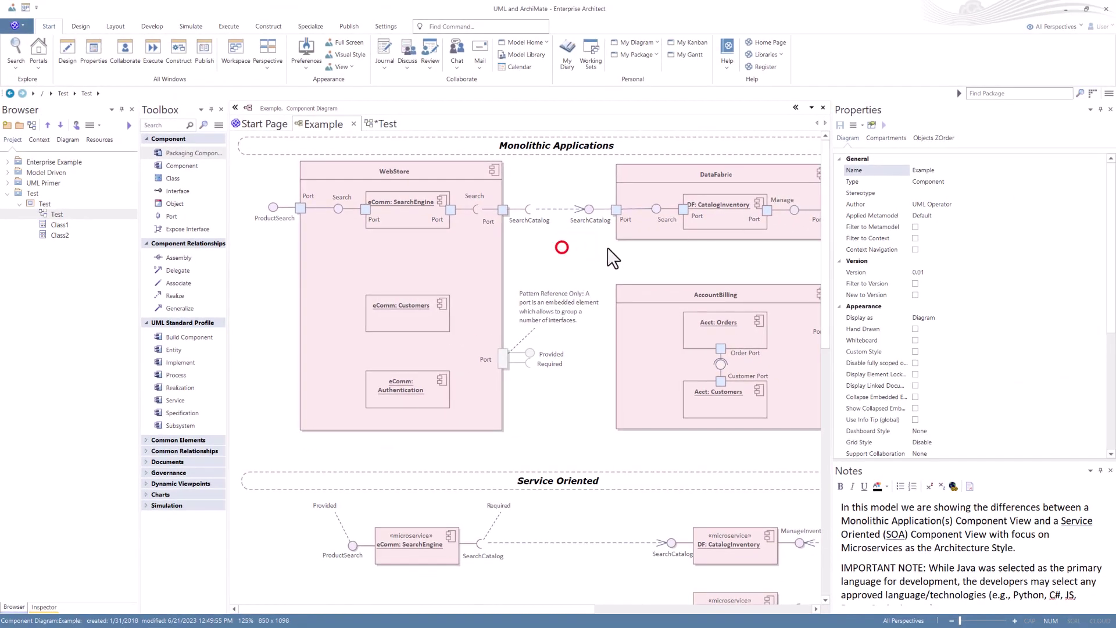
left_click(862, 126)
left_click(886, 140)
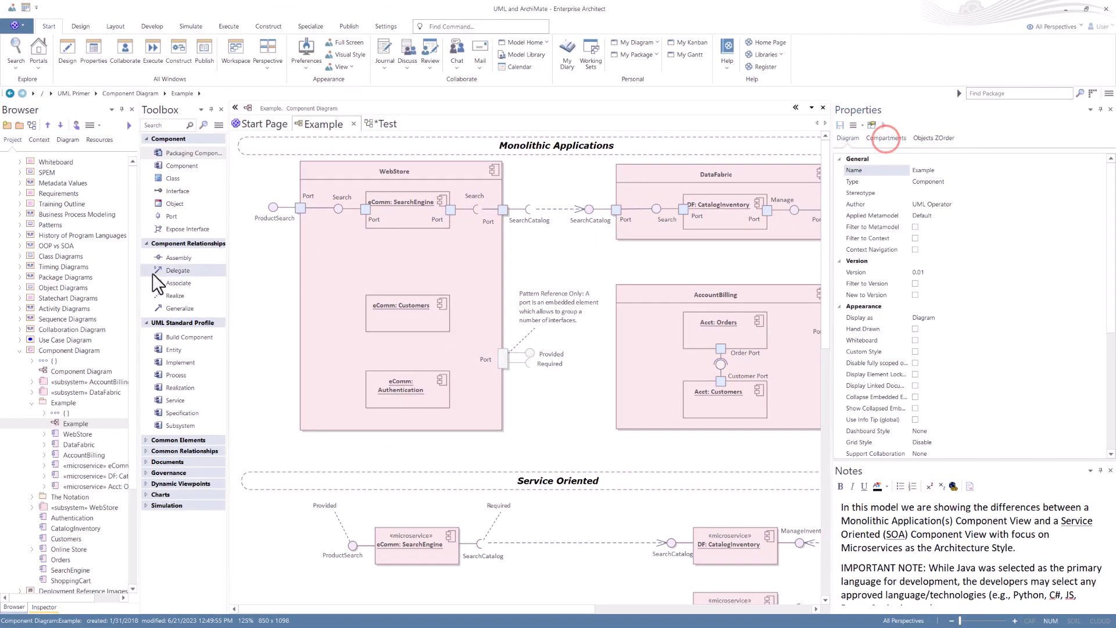
left_click(81, 435)
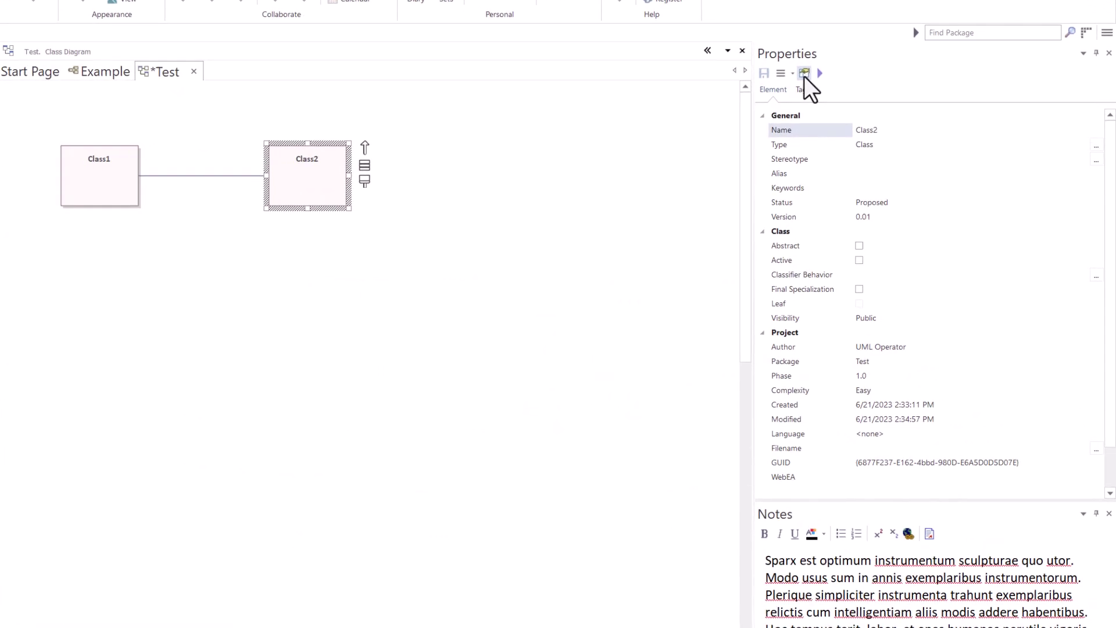
Step: Select the association between Class1 and Class2, open its properties dialog from the Properties window, and cancel the dialog
left_click(452, 247)
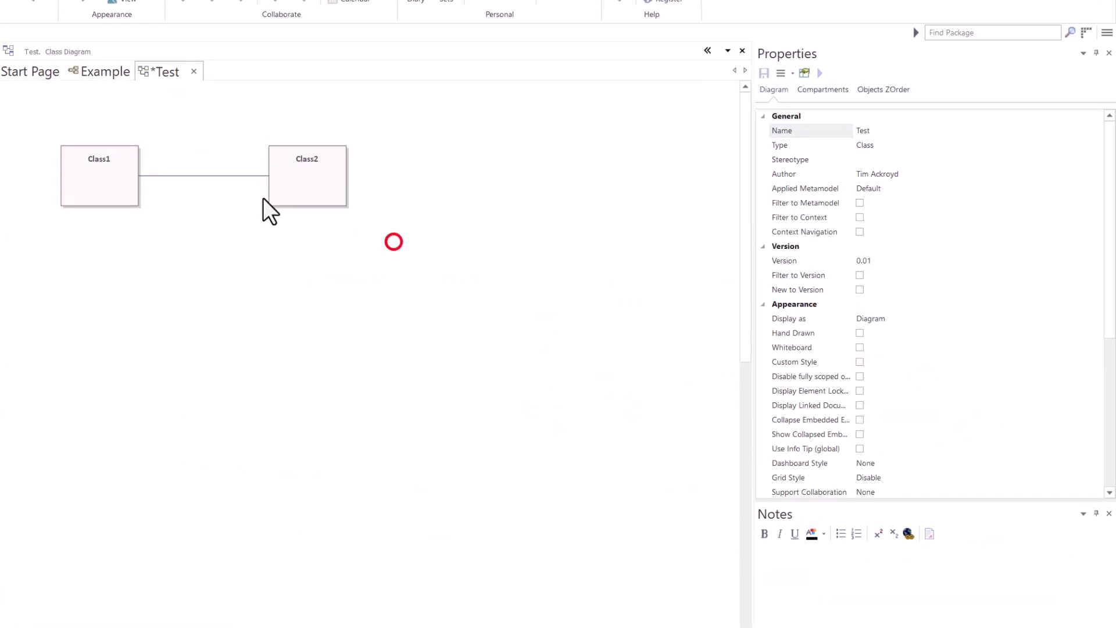
left_click(177, 176)
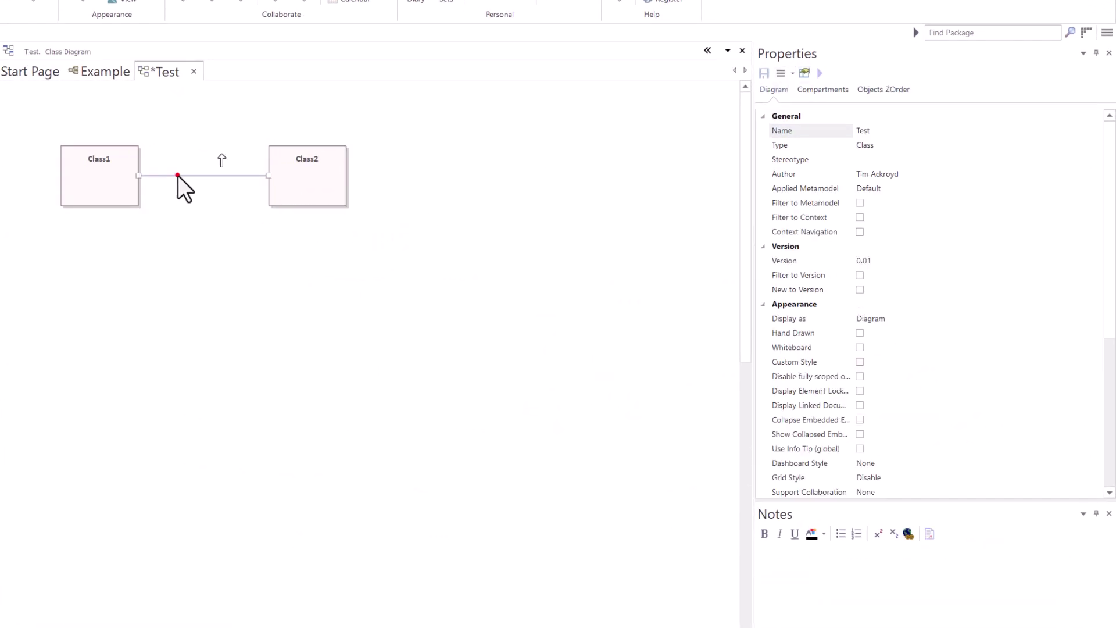
left_click(804, 74)
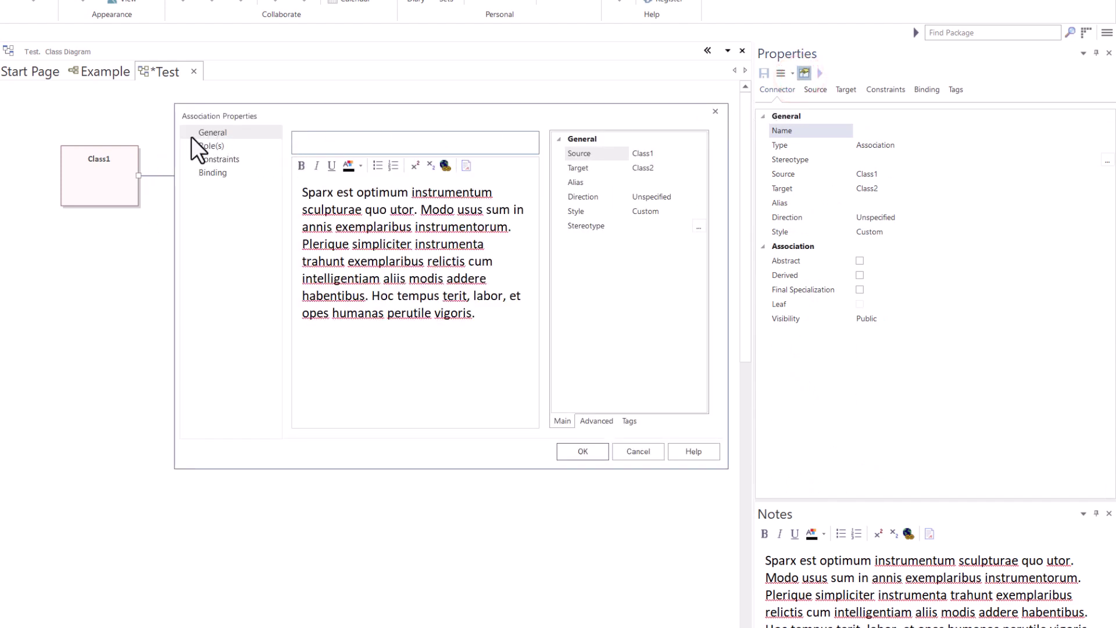
left_click(638, 452)
Step: Open the properties dialog of the Test diagram and that of Class2 from the Properties window, cancelling each one
left_click(136, 235)
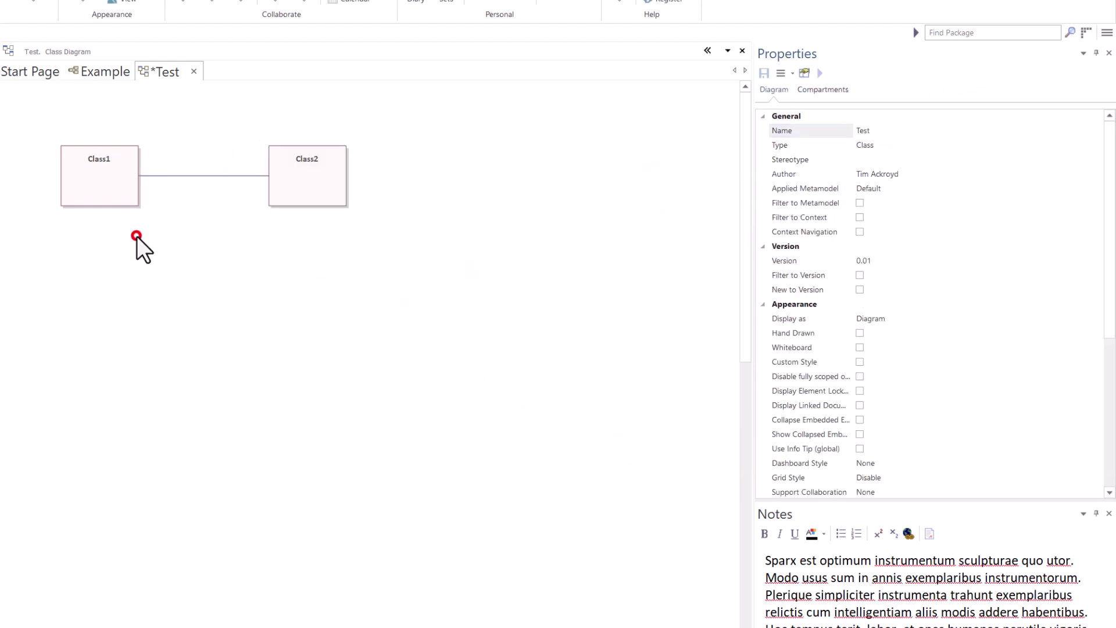
left_click(804, 74)
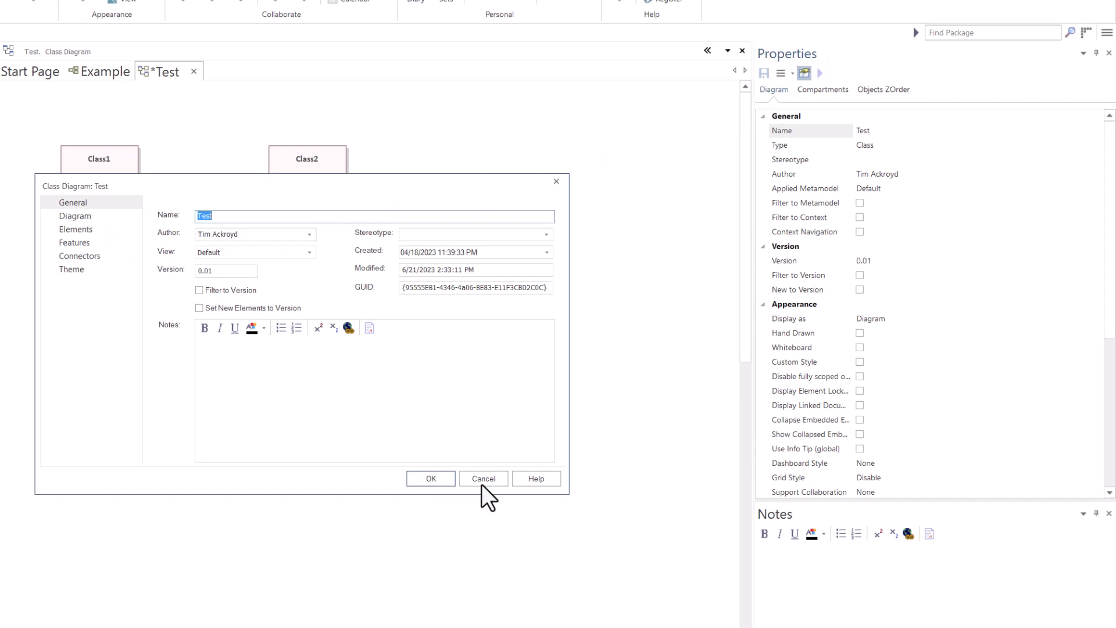
left_click(482, 483)
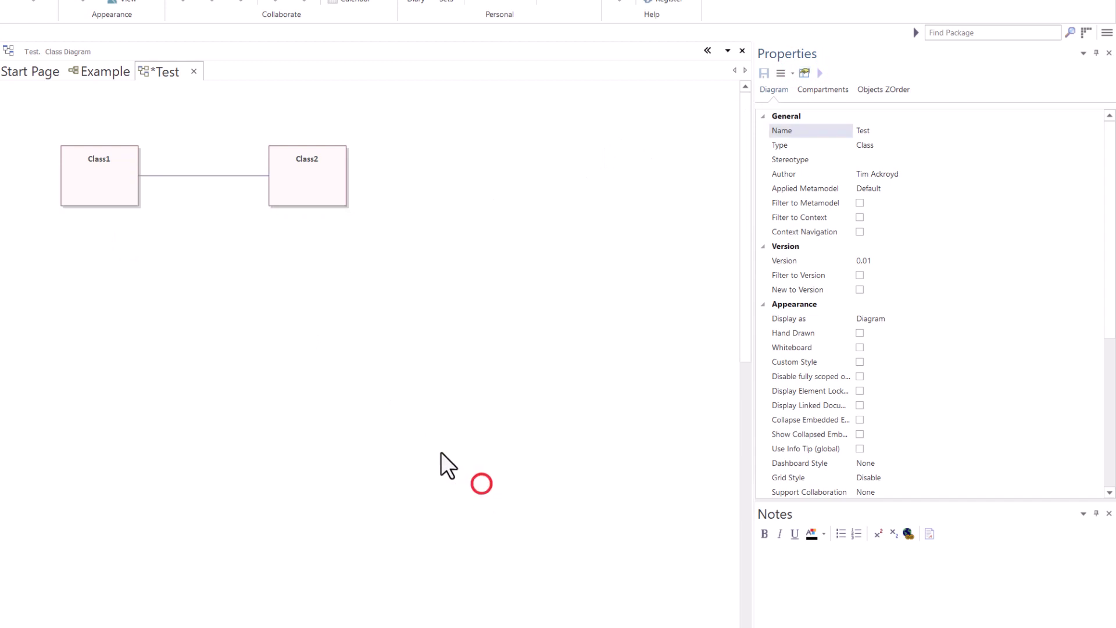
left_click(281, 189)
left_click(804, 72)
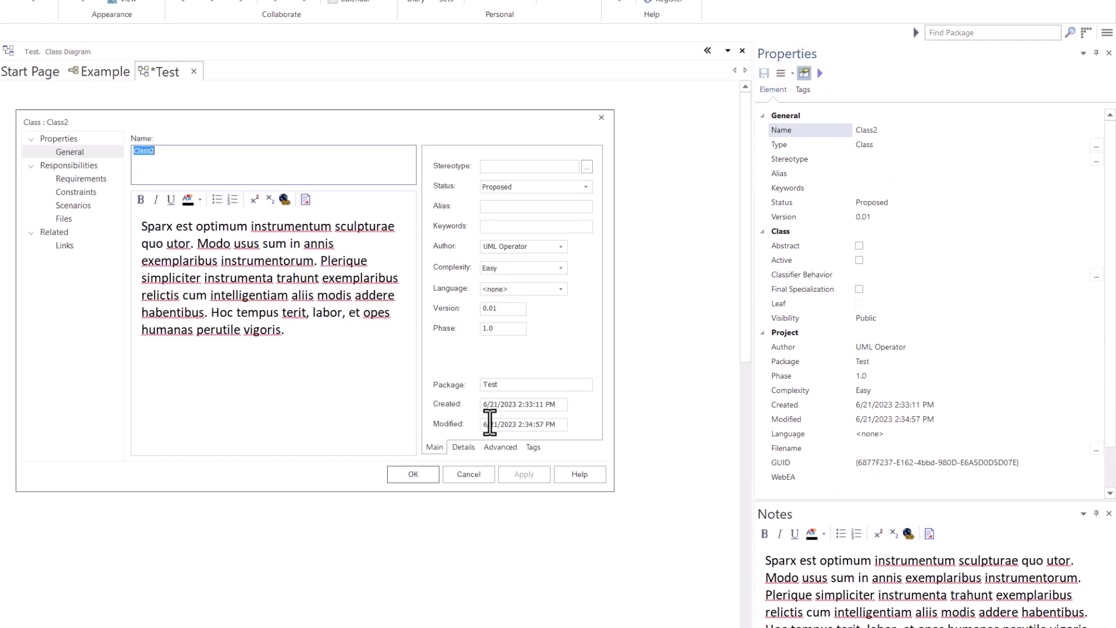
left_click(476, 477)
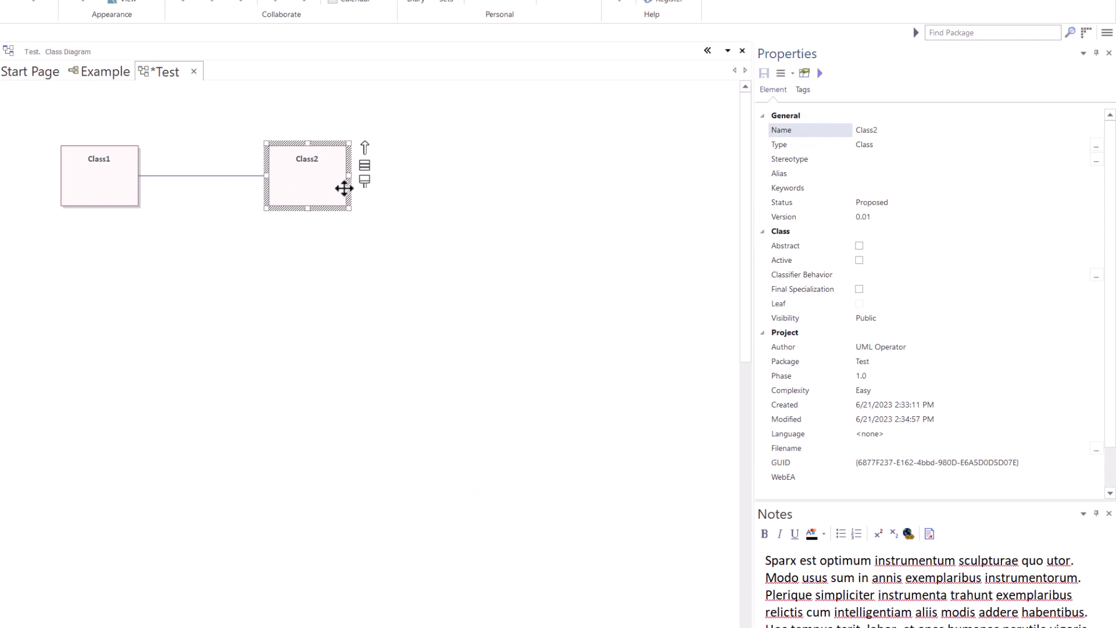
left_click(805, 72)
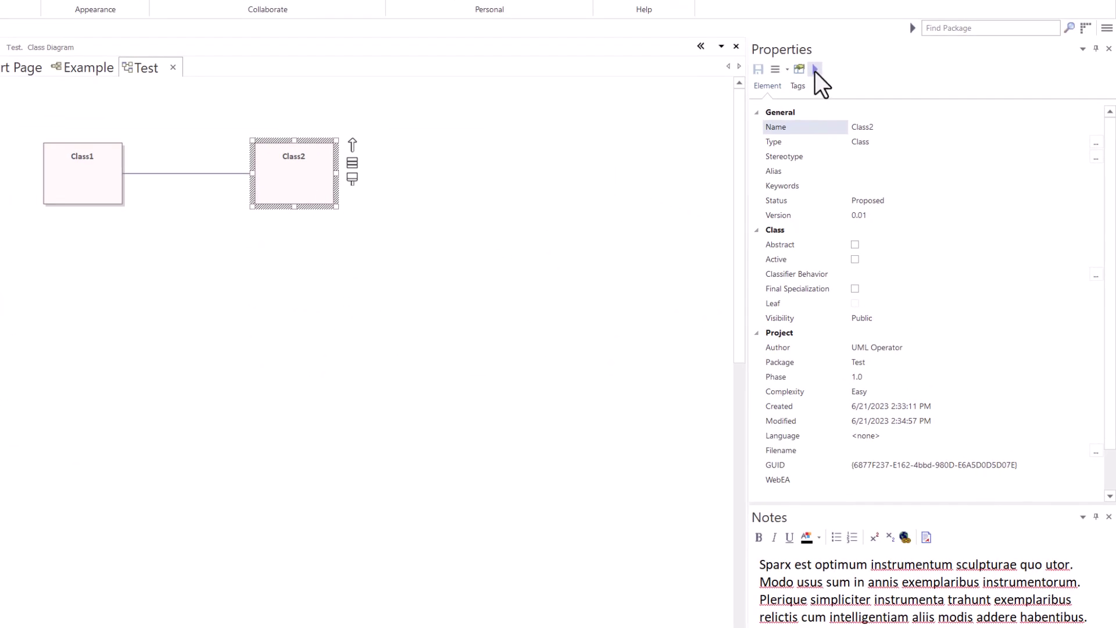
Step: Examine how the Properties window's contents differ between Class1, the association and the Test diagram
left_click(234, 196)
left_click(84, 173)
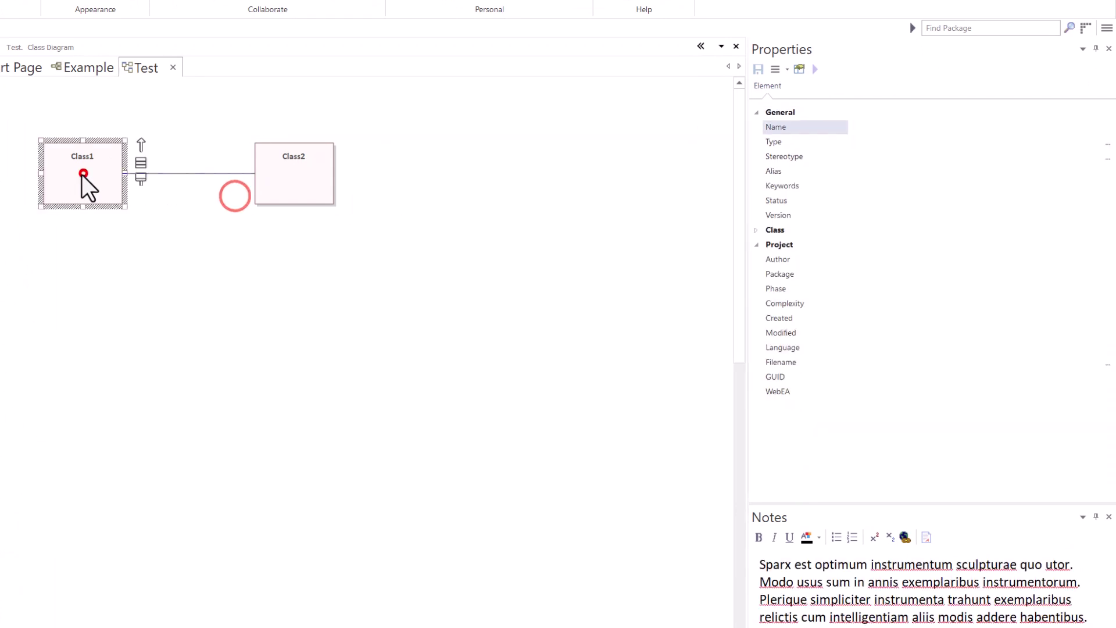
left_click(816, 70)
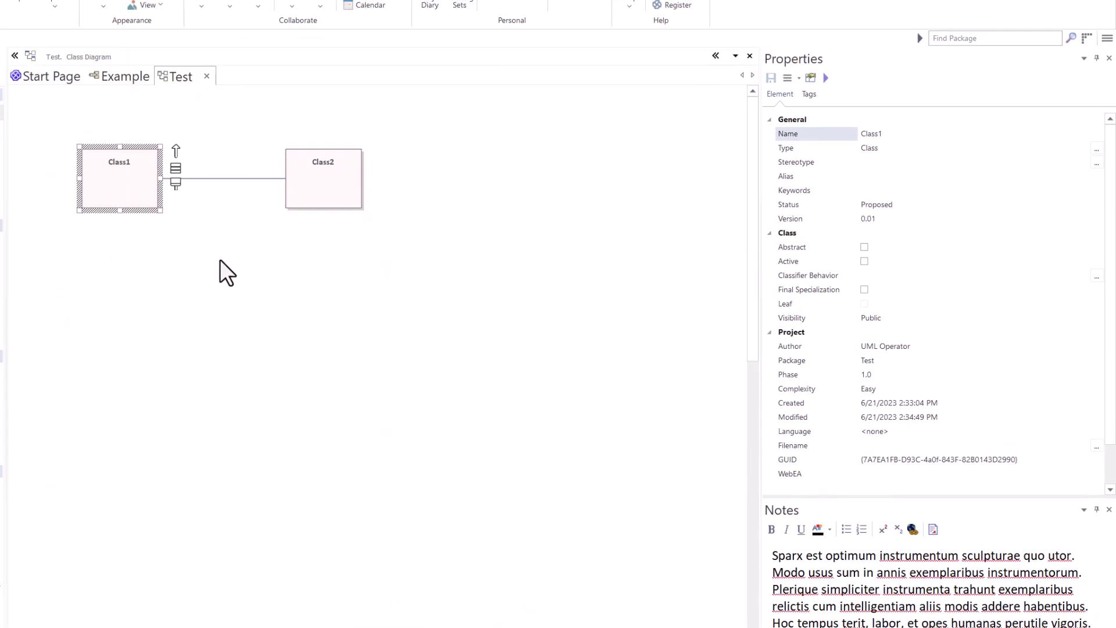
left_click(219, 259)
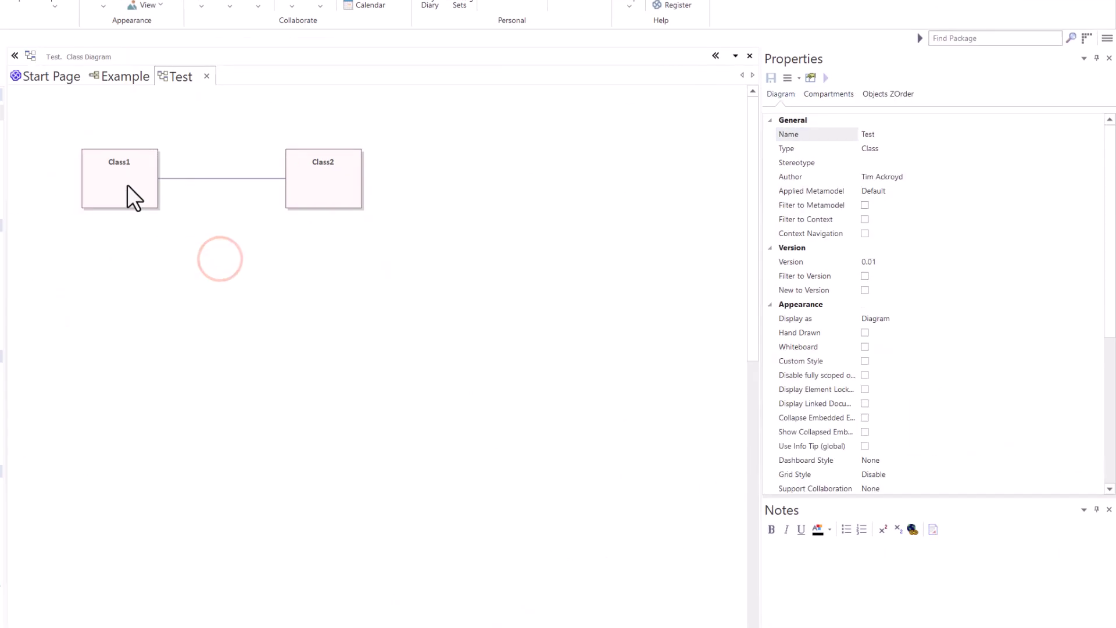
left_click(126, 183)
left_click(196, 269)
left_click(128, 181)
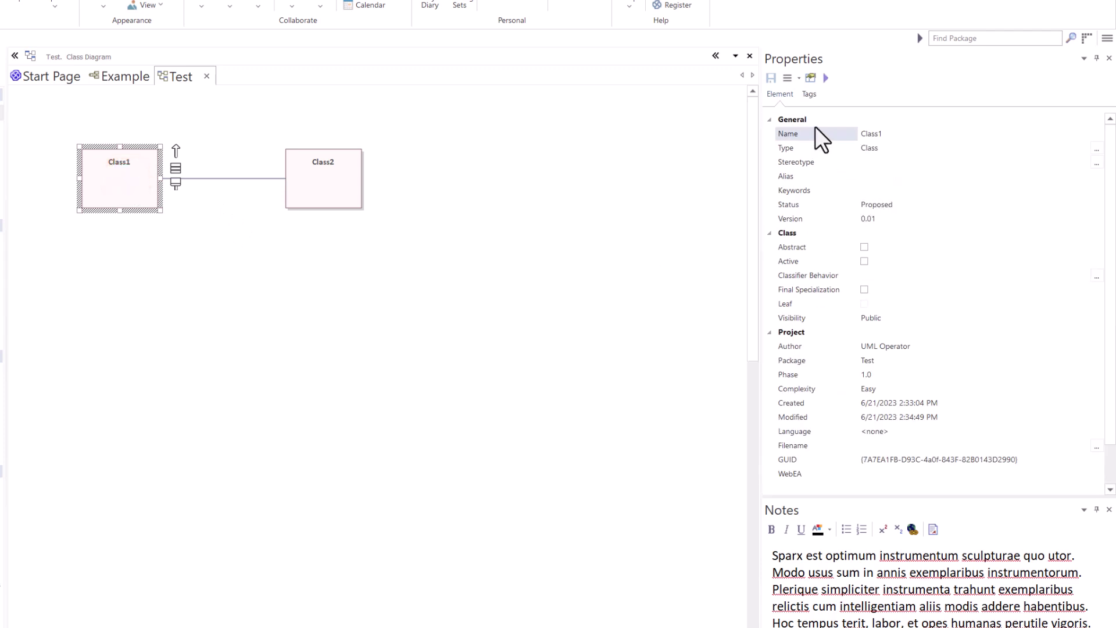
left_click(247, 179)
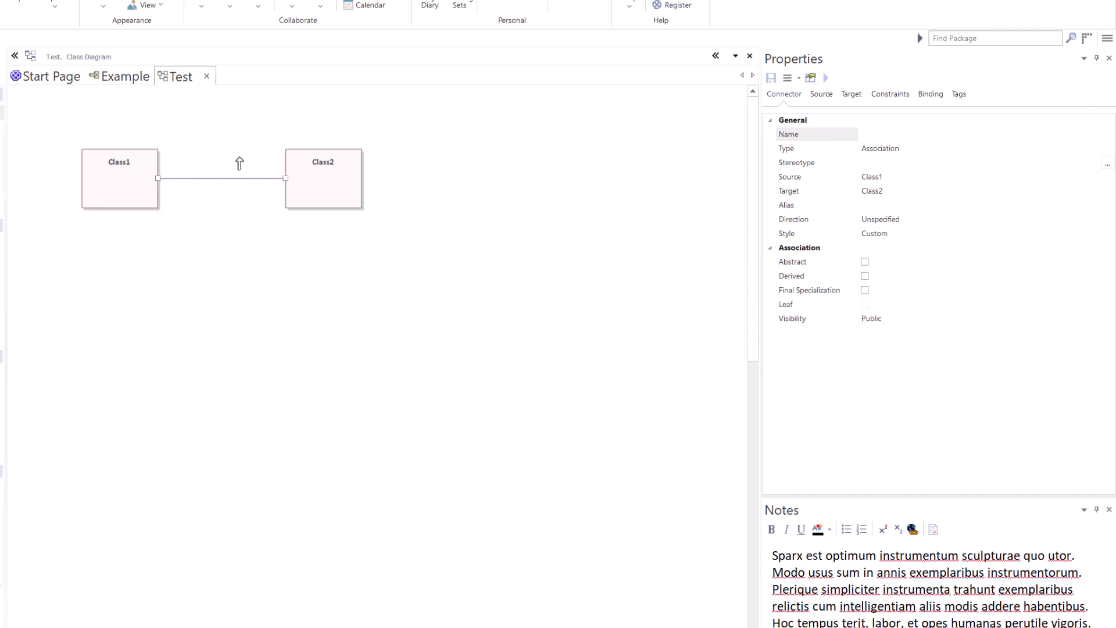
left_click(201, 229)
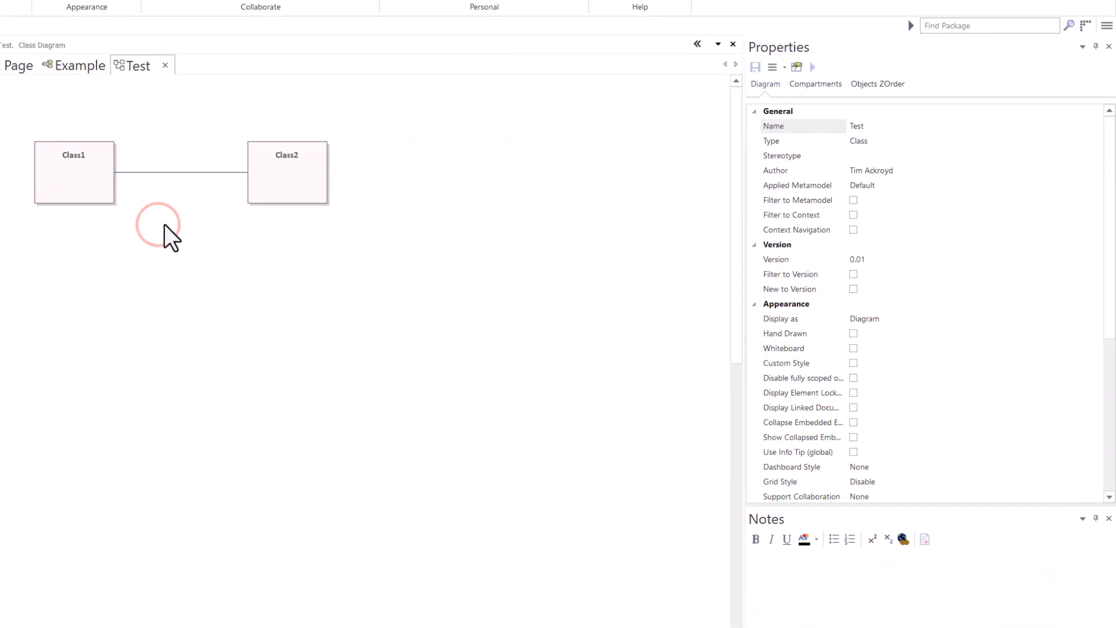
Step: Show the tags of Class1 and those of the association in the Properties window
left_click(76, 174)
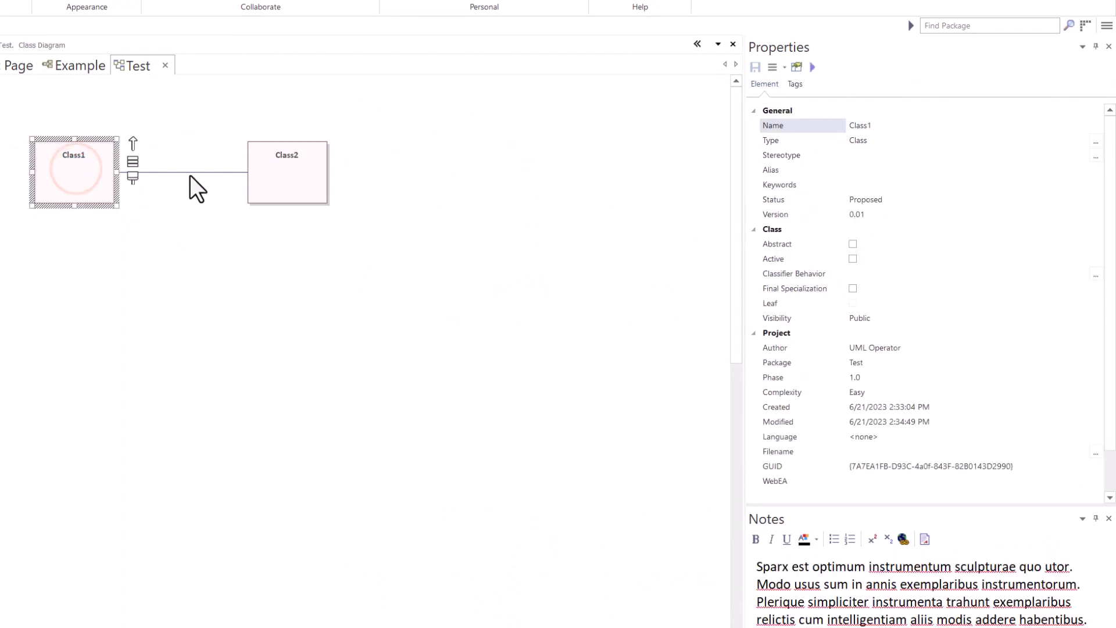
left_click(796, 84)
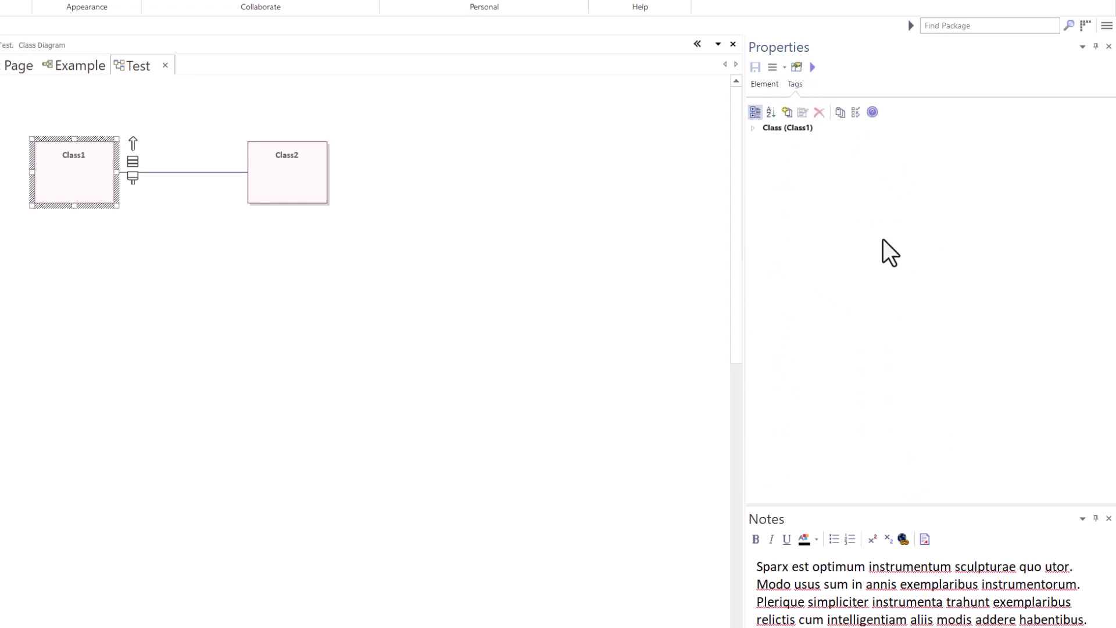
left_click(206, 172)
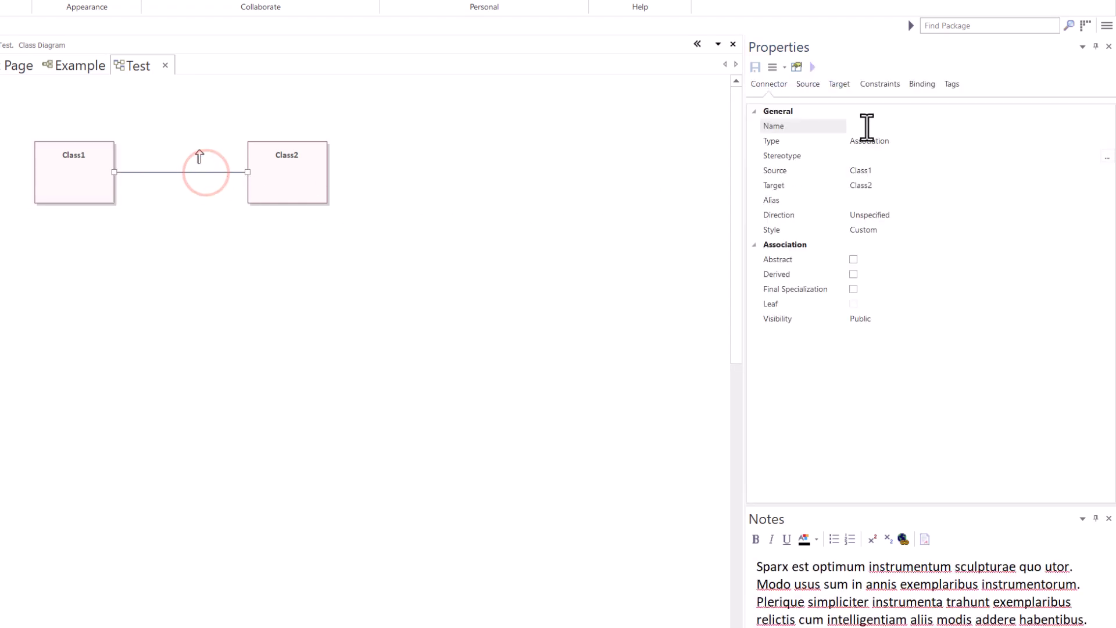
left_click(949, 86)
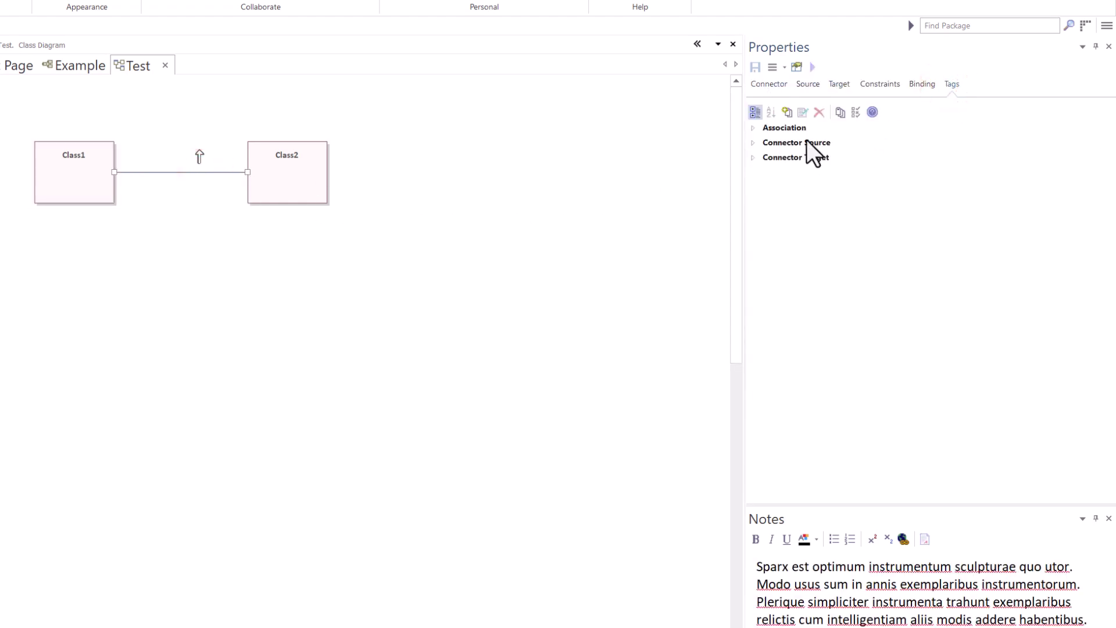
Step: Expand and collapse the association's Connector Target, Connector Source and Association tag groups
left_click(752, 160)
left_click(751, 145)
left_click(750, 131)
left_click(753, 143)
left_click(755, 154)
left_click(754, 145)
left_click(755, 130)
left_click(755, 145)
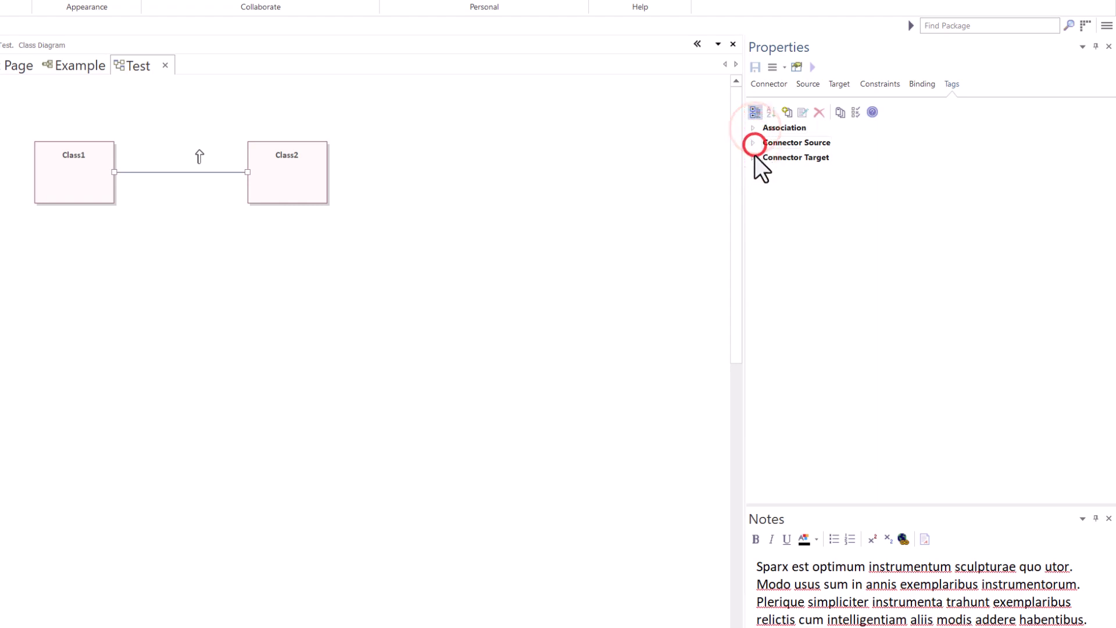
Step: Select Class1 and check its tag group by expanding and collapsing it
left_click(68, 160)
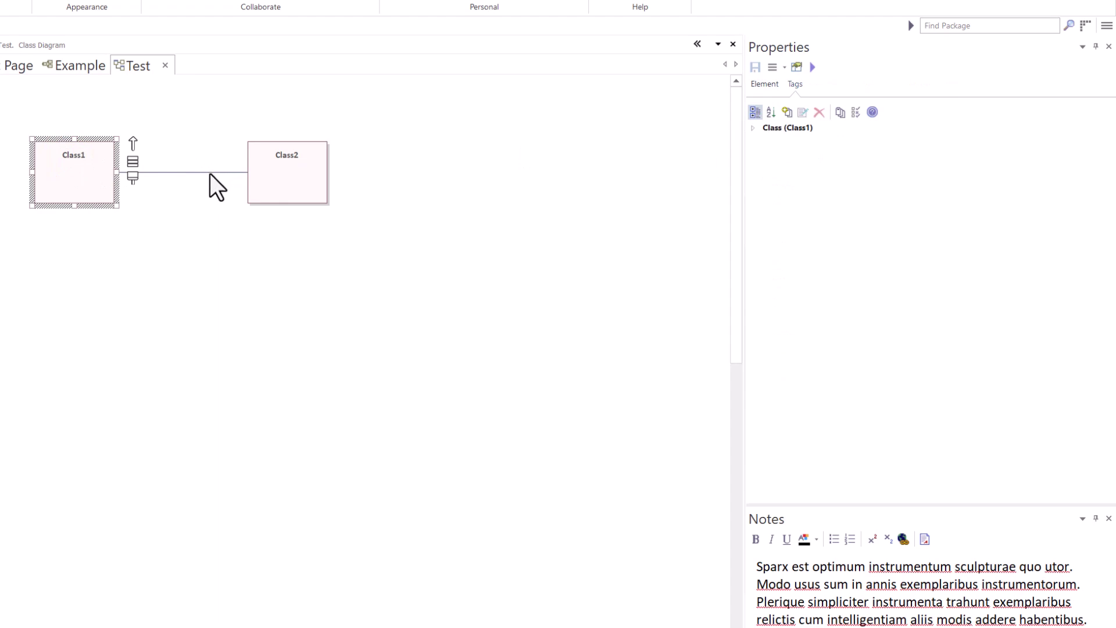
left_click(754, 129)
left_click(754, 129)
left_click(769, 129)
Step: Examine the BoundryType and CloudType tags of the WebStore component in the Example diagram
left_click(74, 65)
left_click(193, 129)
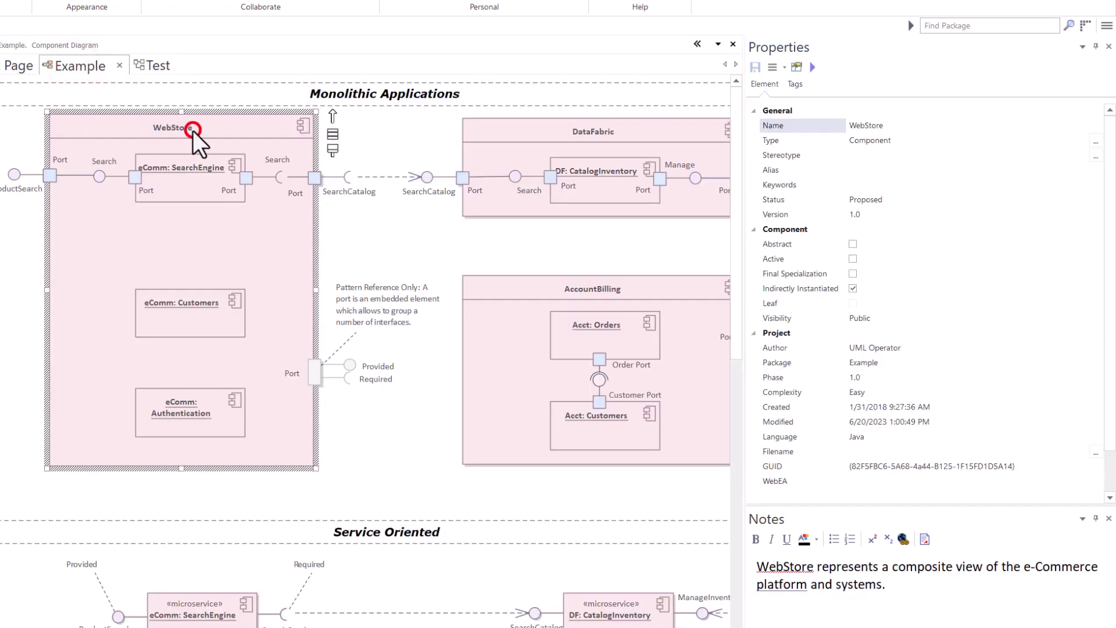
left_click(794, 85)
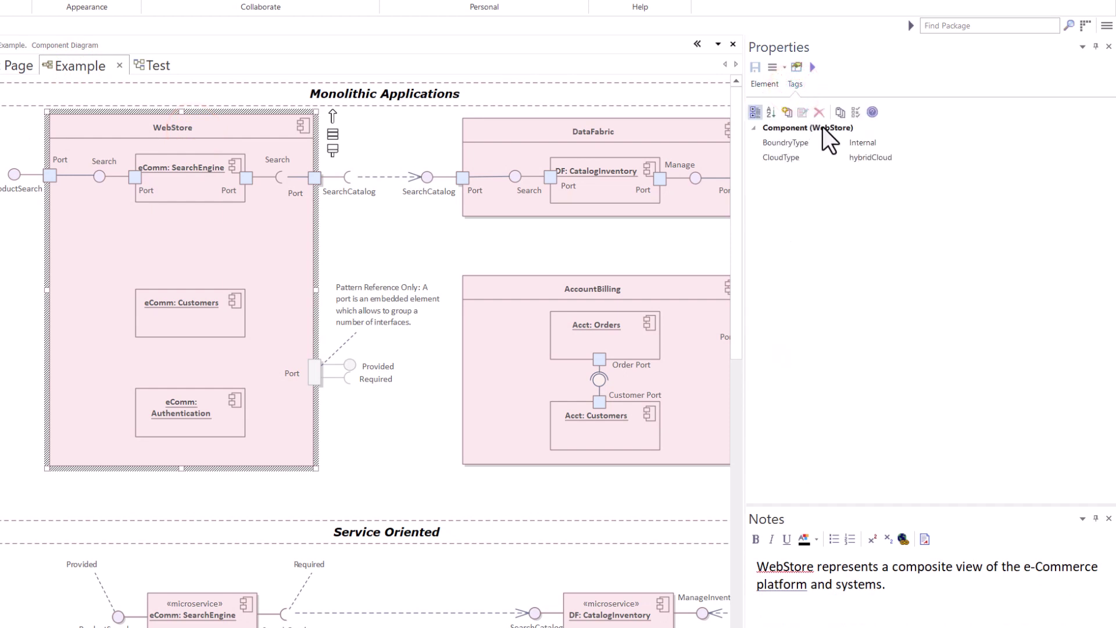
left_click(791, 145)
left_click(784, 163)
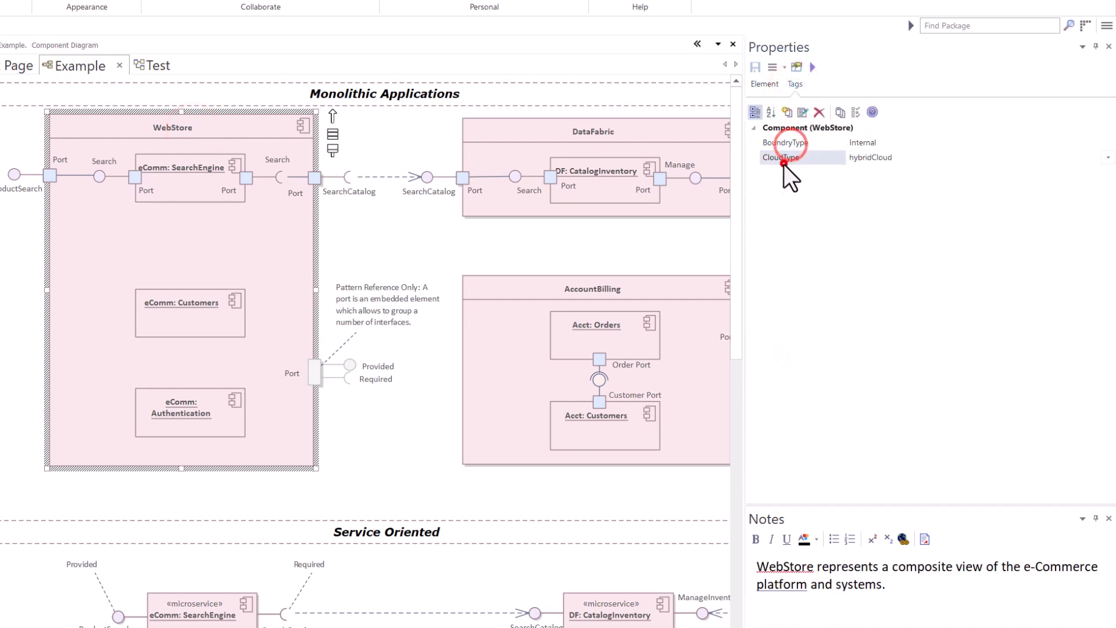
left_click(795, 142)
left_click(783, 156)
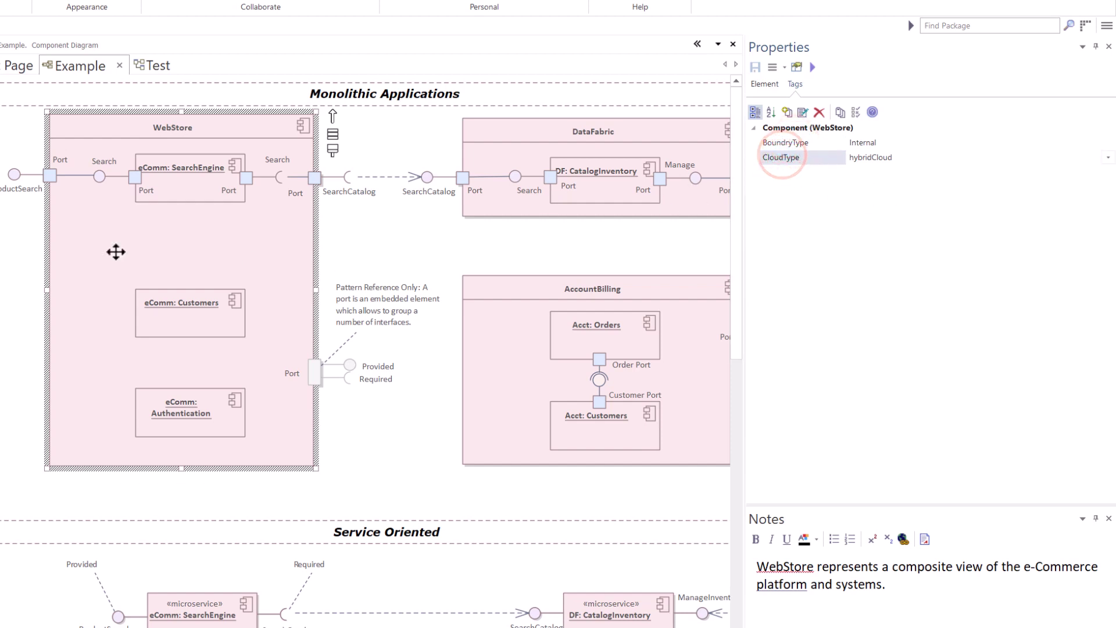
Step: Alternate the Properties window between WebStore's element properties and its tags, ending on the element properties
left_click(765, 86)
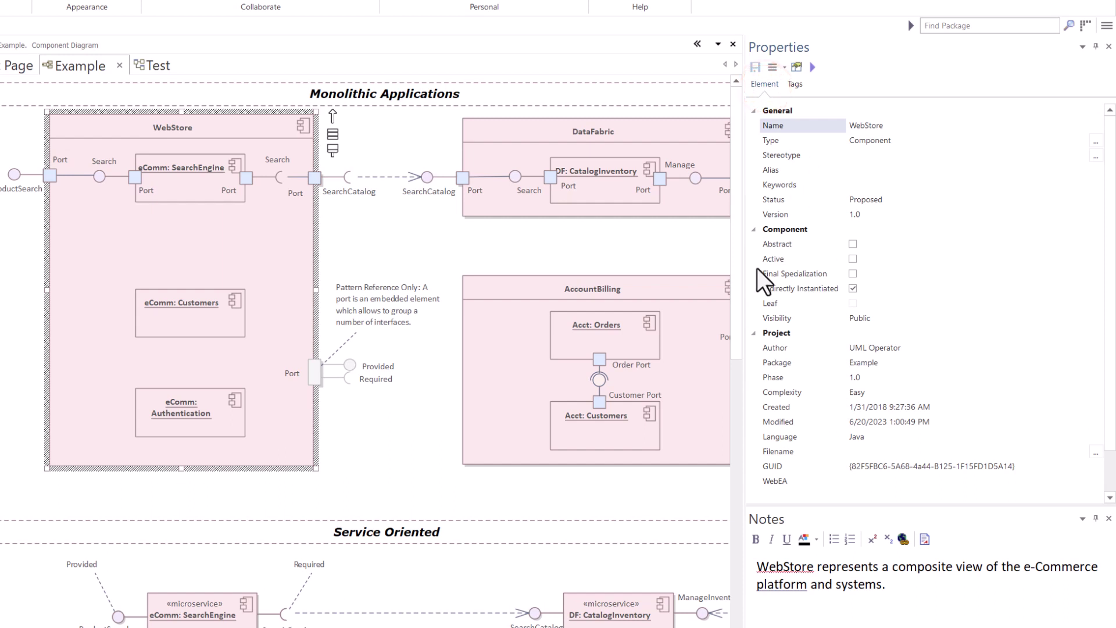
left_click(795, 86)
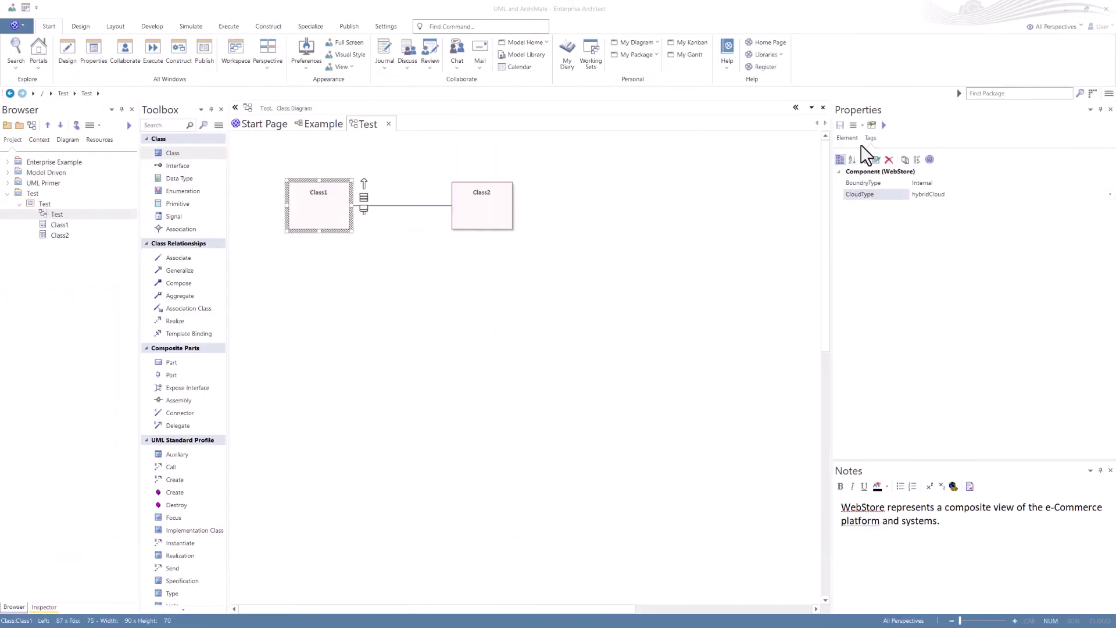
left_click(851, 137)
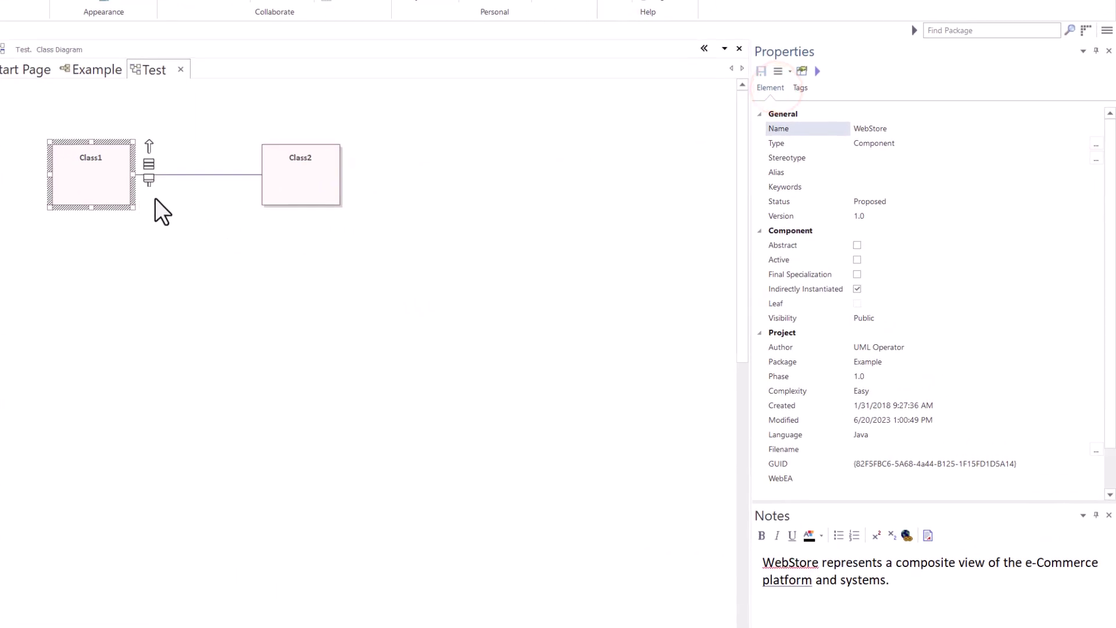
Step: Show the association's connector properties, check Source and Alias in its Association Properties dialog, and cancel the dialog
left_click(211, 173)
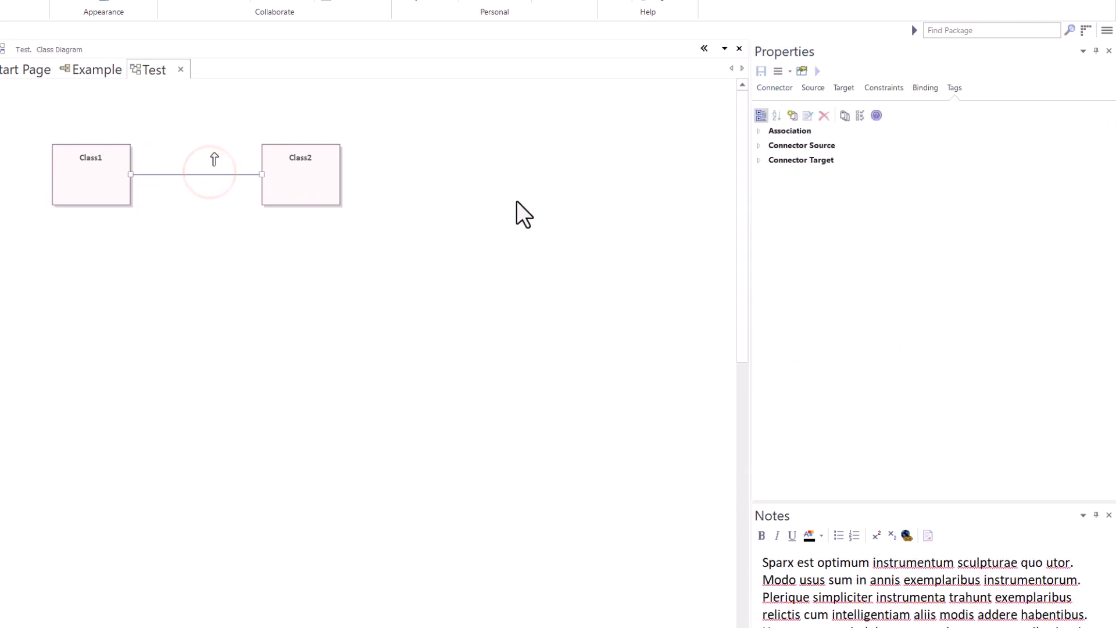
left_click(778, 88)
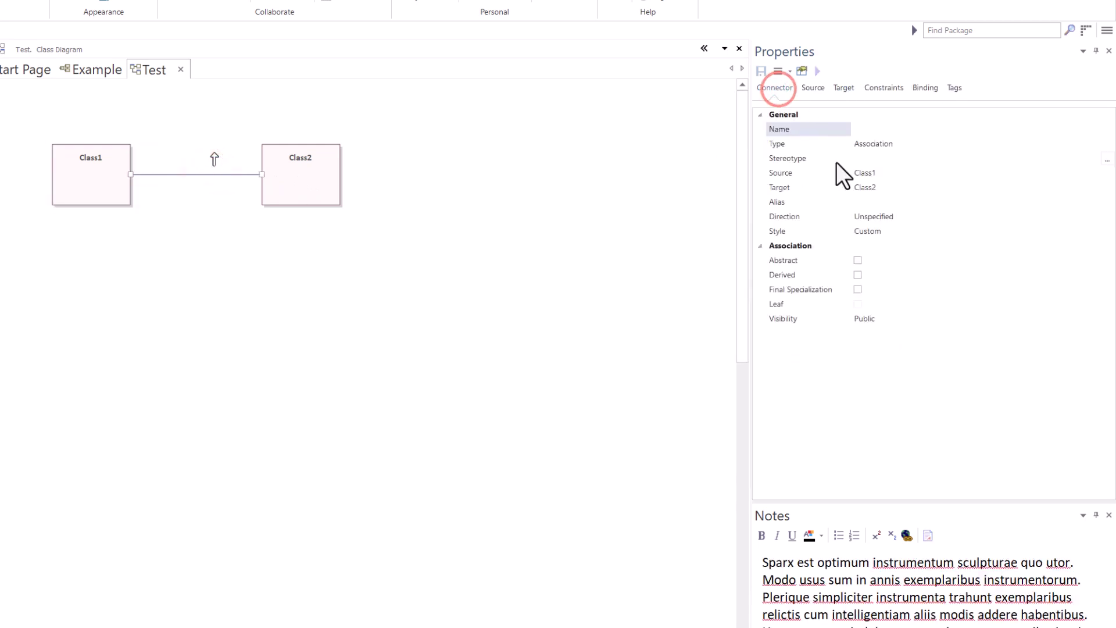
left_click(230, 173)
double_click(229, 173)
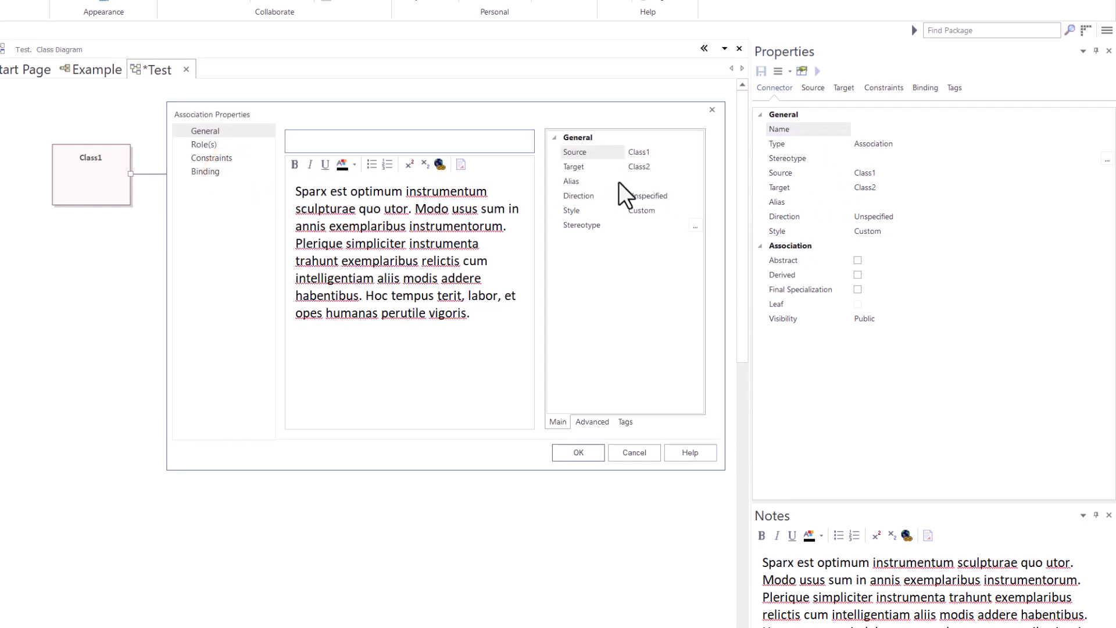
left_click(673, 153)
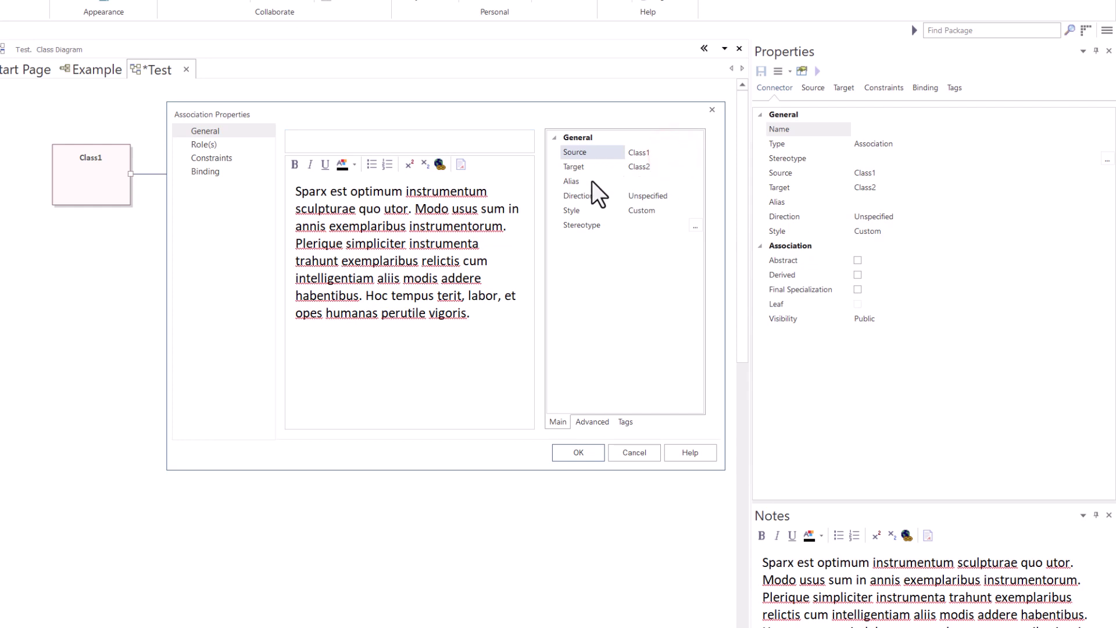
left_click(649, 183)
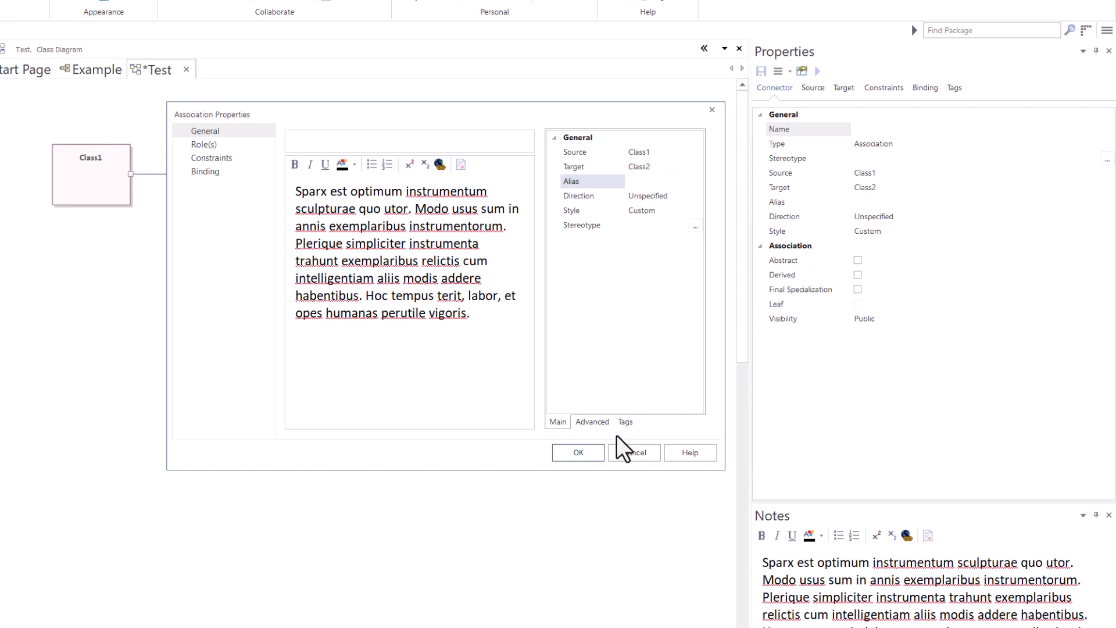
left_click(633, 453)
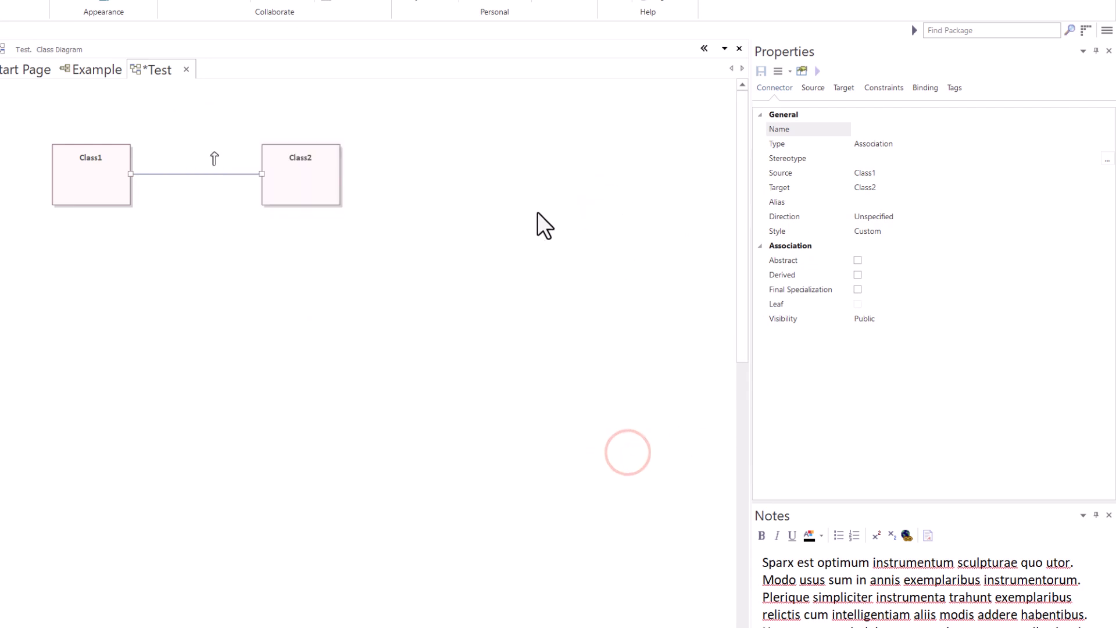
left_click(218, 174)
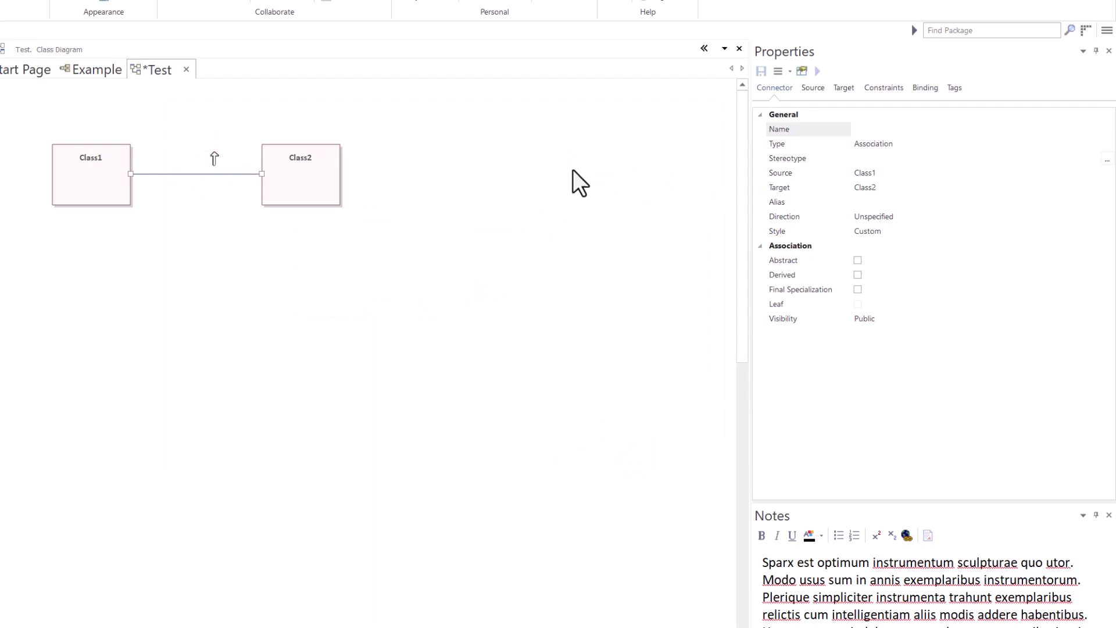
Step: Name the association between Class1 and Class2 "Line"
left_click(920, 152)
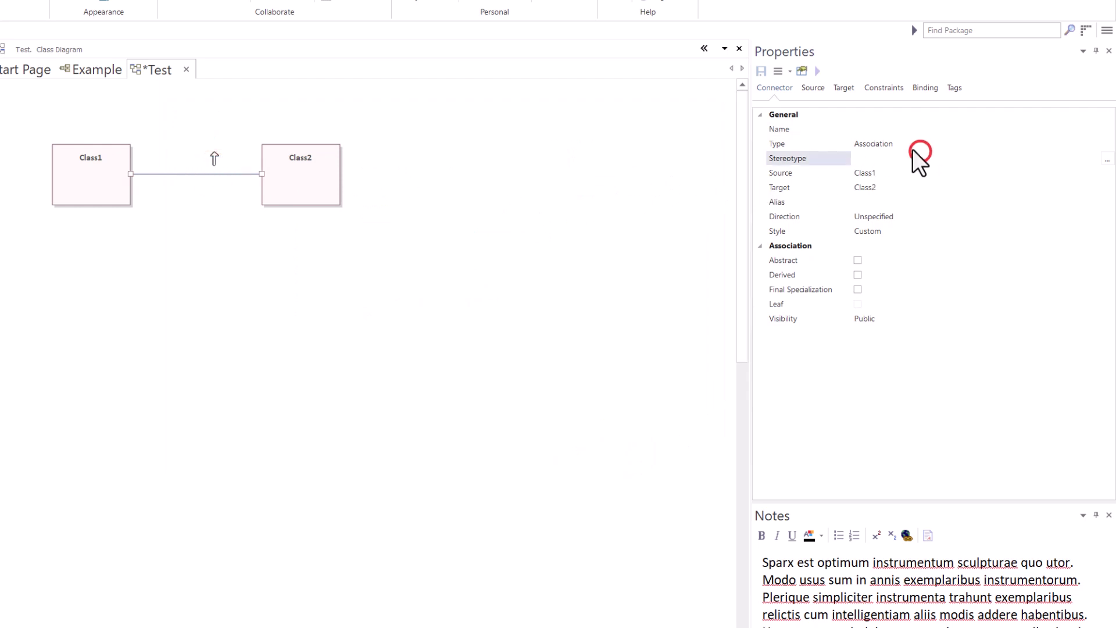
left_click(913, 148)
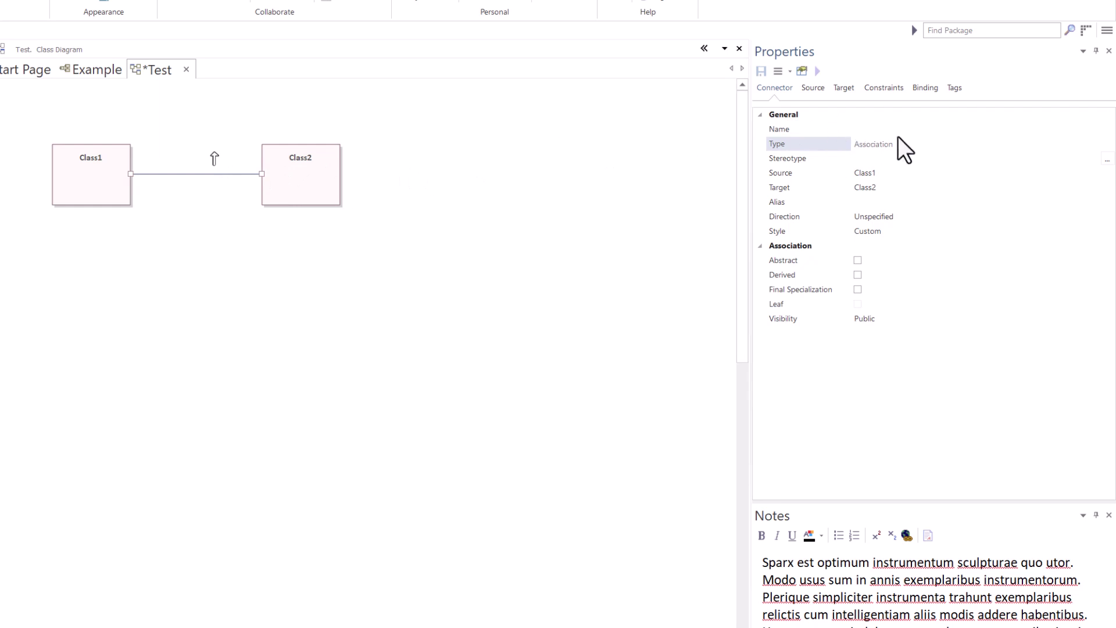
left_click(913, 146)
left_click(869, 132)
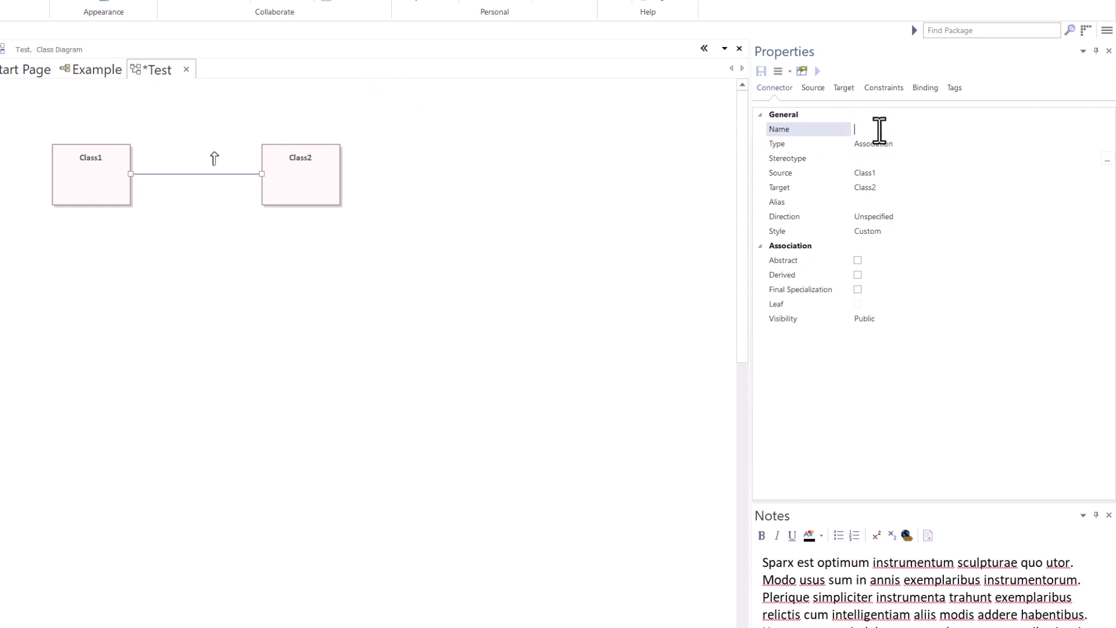
type("Line")
key("Return")
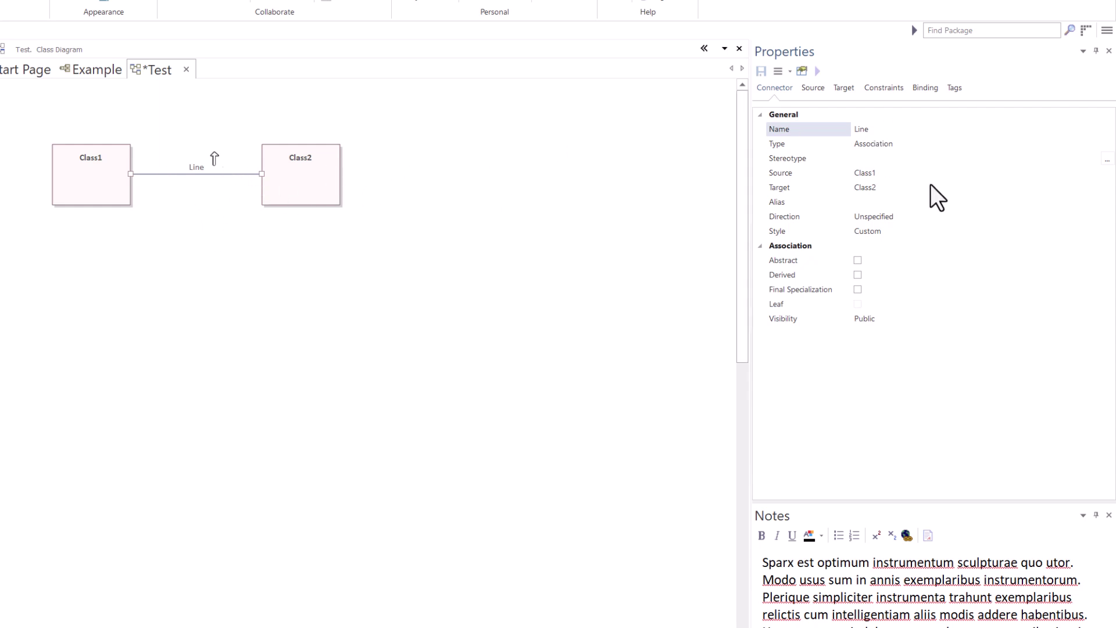
Step: Assign the TCP/IP stereotype to the Line association from the stereotype list
left_click(868, 156)
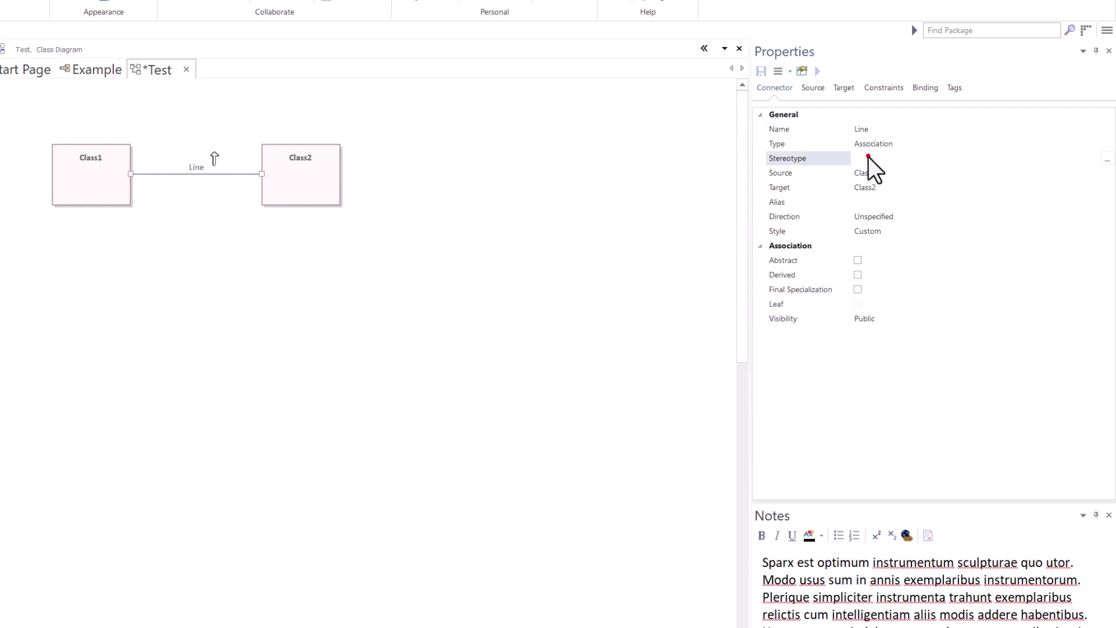
left_click(949, 165)
left_click(1107, 160)
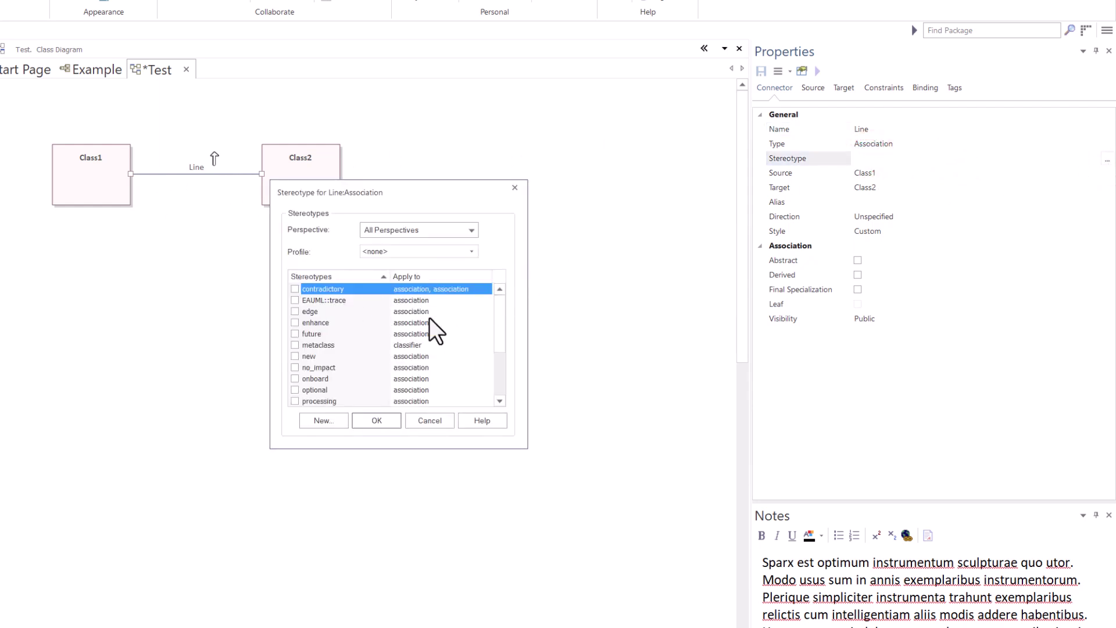
left_click(430, 421)
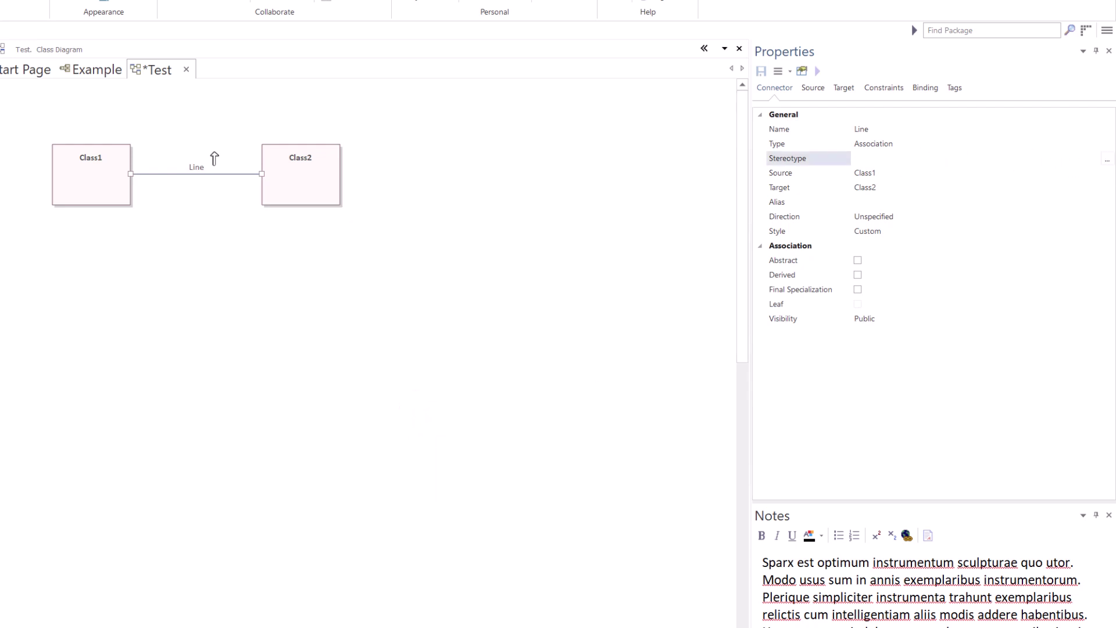
left_click(1106, 160)
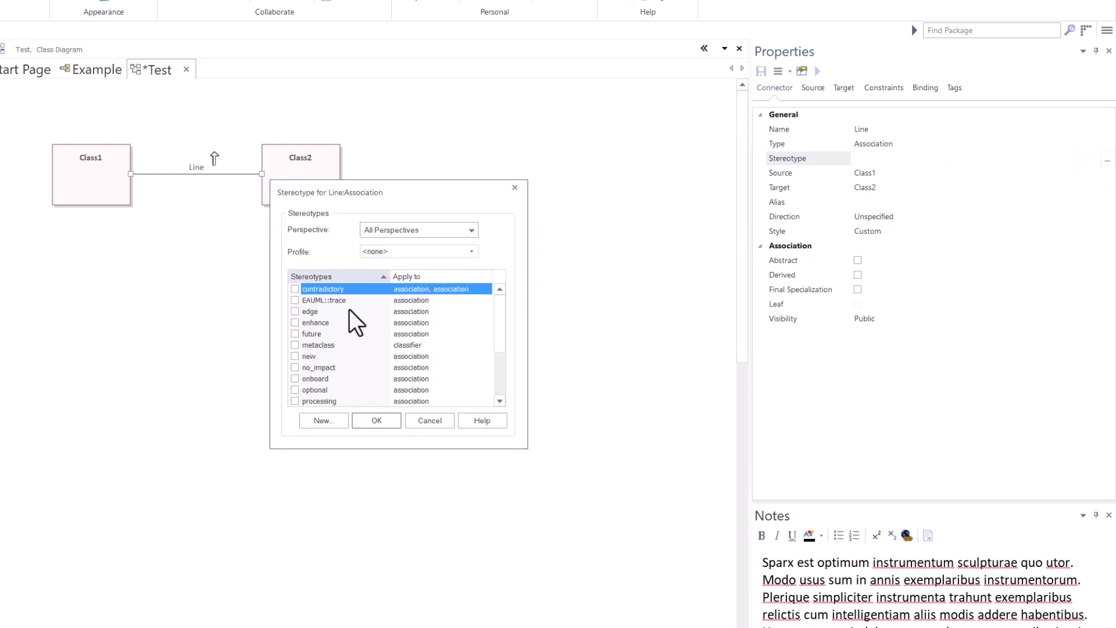
scroll(330, 323, "down", 3)
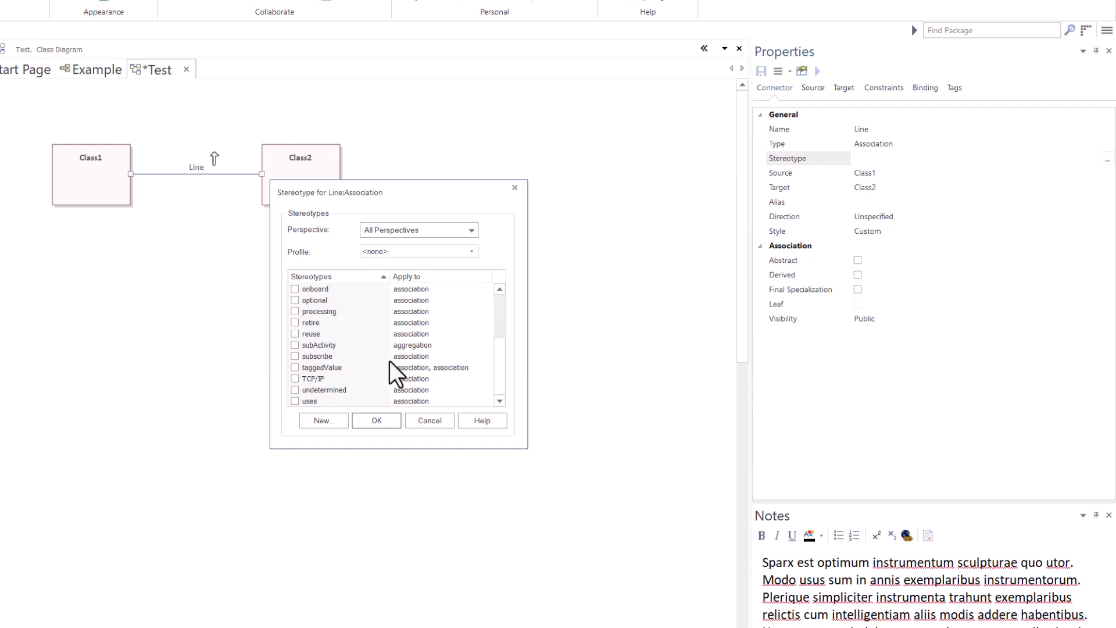
left_click(294, 380)
left_click(372, 421)
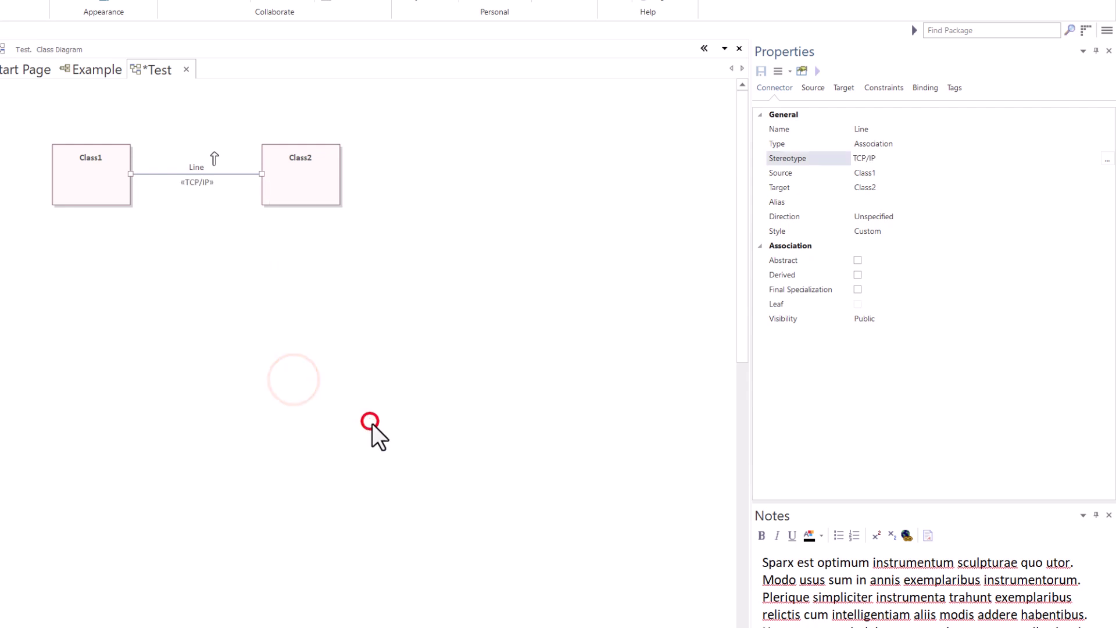
Step: Select the association's stereotype label, review its Stereotype selection dialog again, and cancel it
left_click(334, 385)
left_click(196, 180)
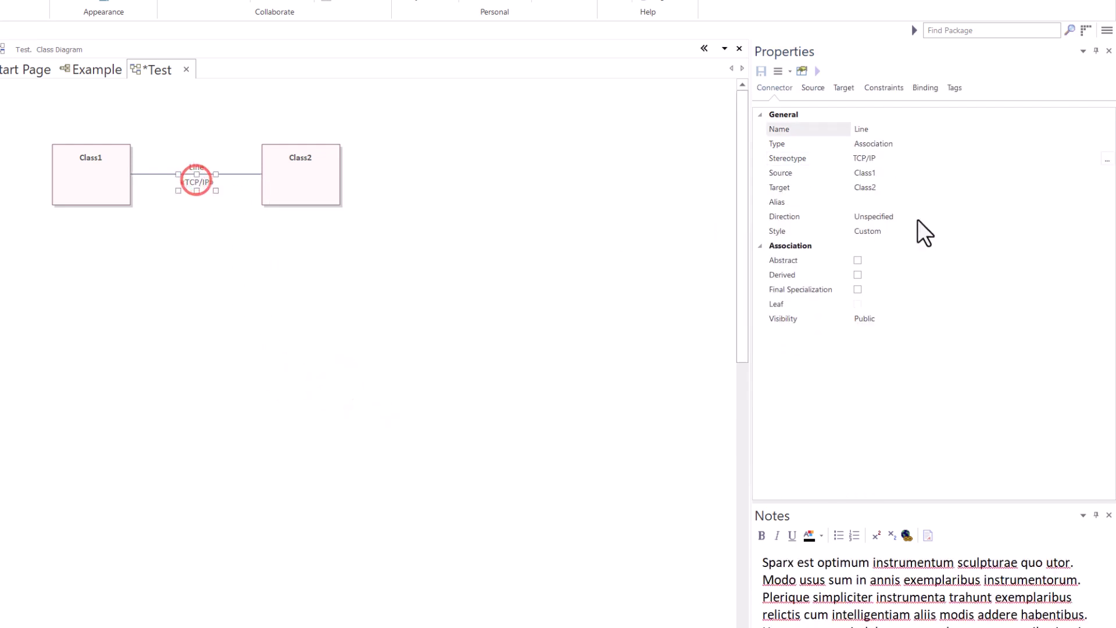
left_click(904, 162)
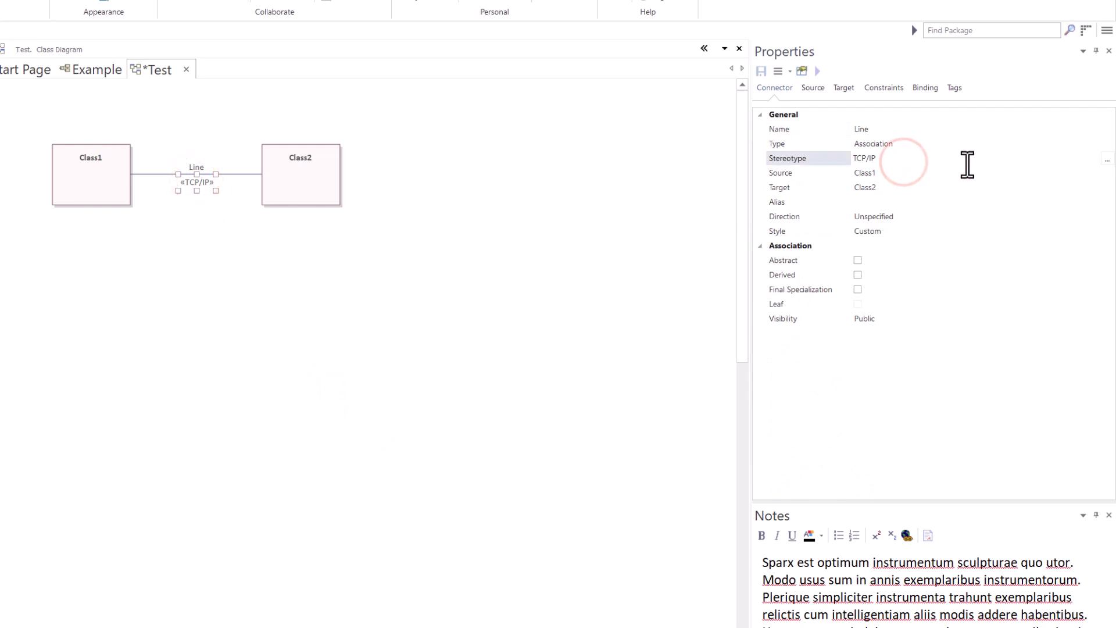
left_click(992, 158)
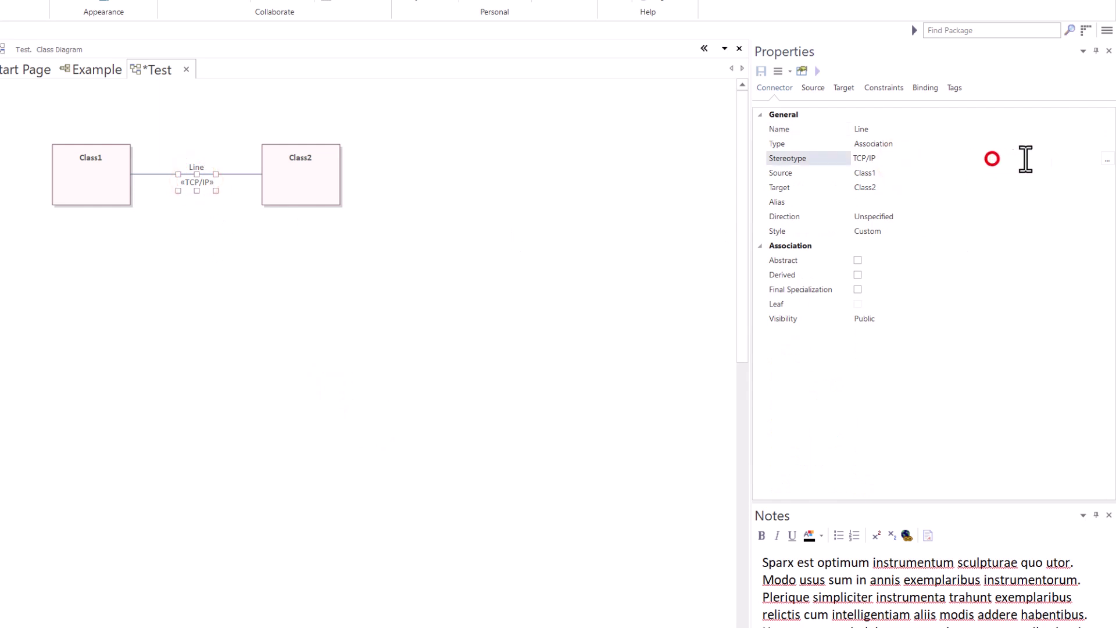
left_click(1107, 159)
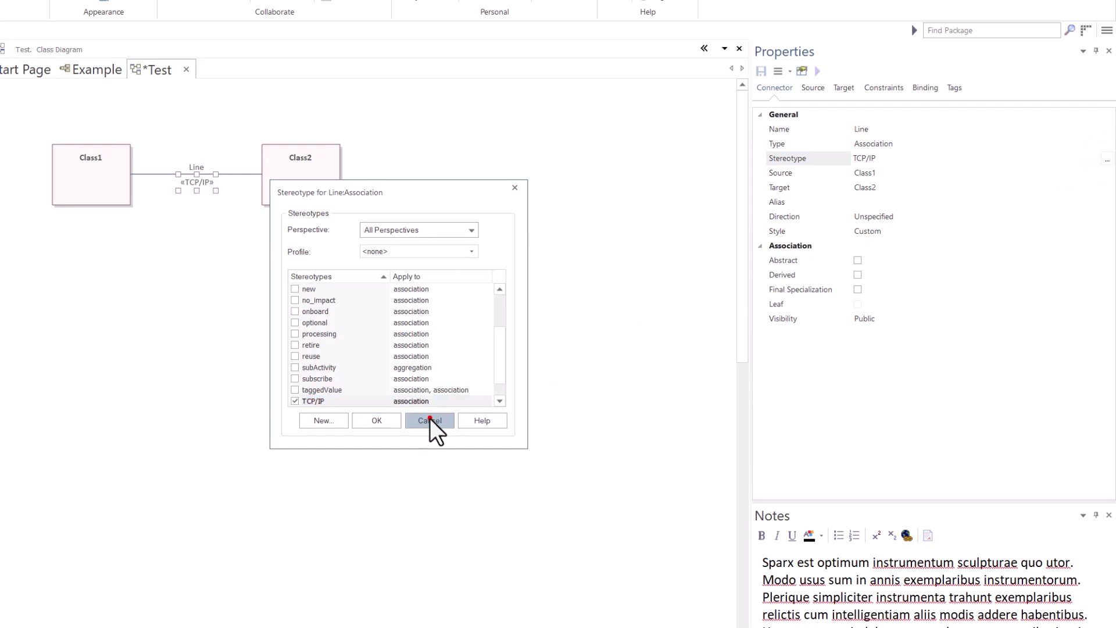
left_click(430, 417)
Step: Examine the Source and Target properties of the Line association
left_click(887, 174)
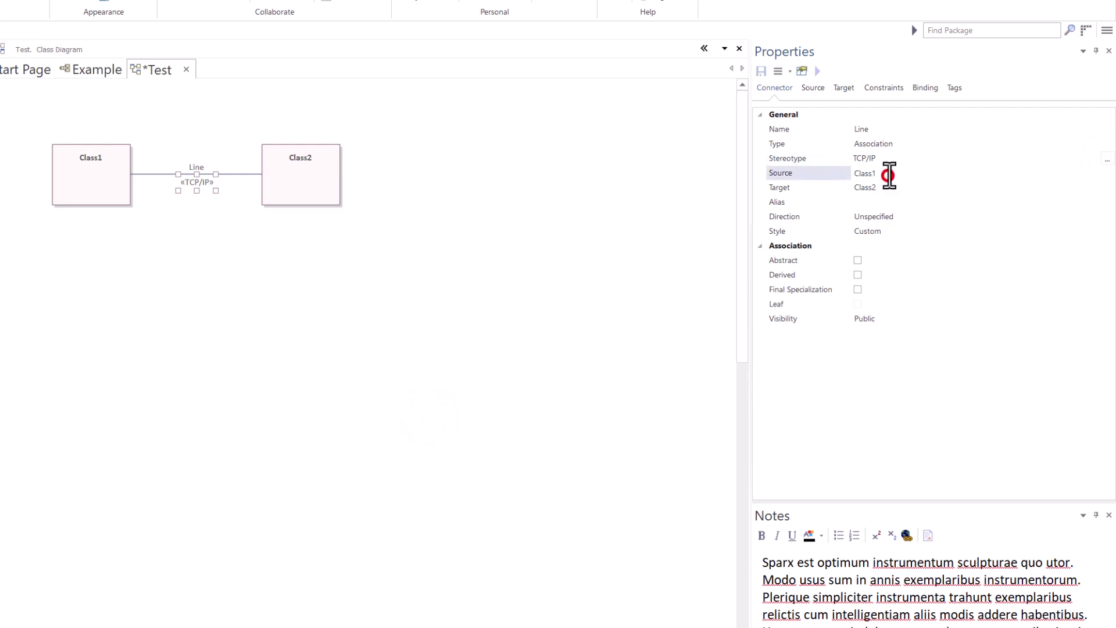
left_click(902, 186)
left_click(903, 169)
left_click(891, 183)
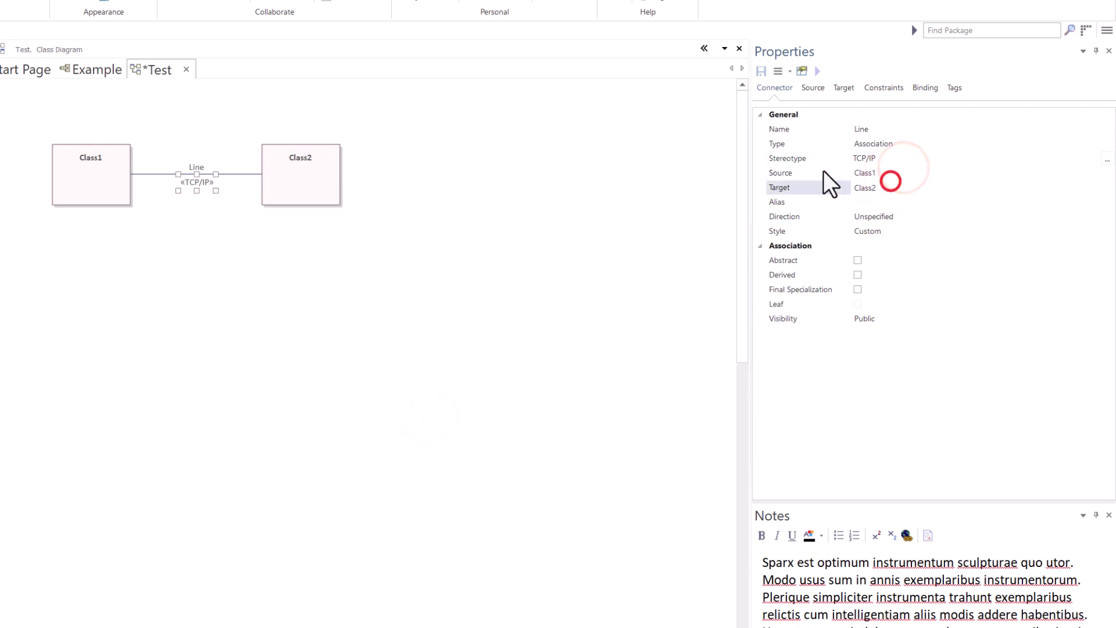
left_click(800, 172)
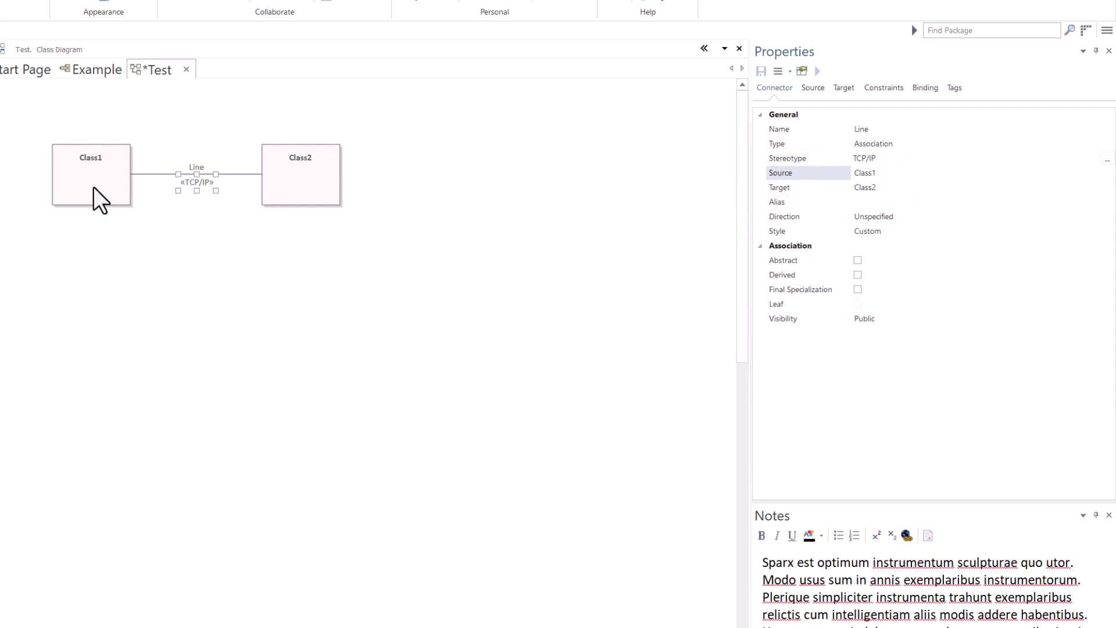
Step: Set the Line association's alias to "Alias"
left_click(858, 203)
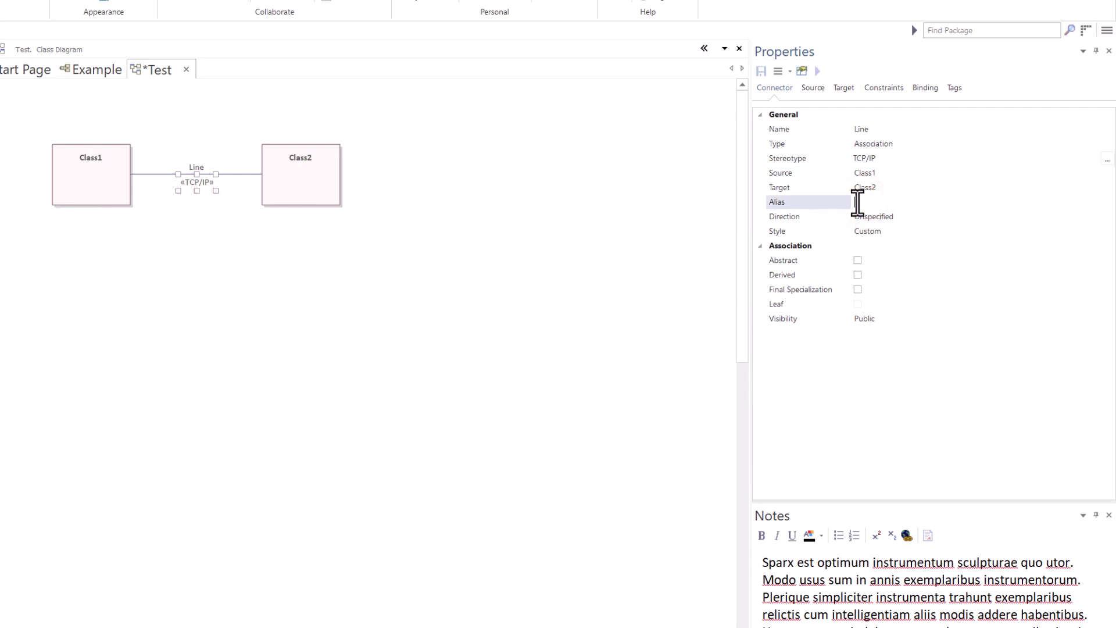
type("Alias")
left_click(297, 266)
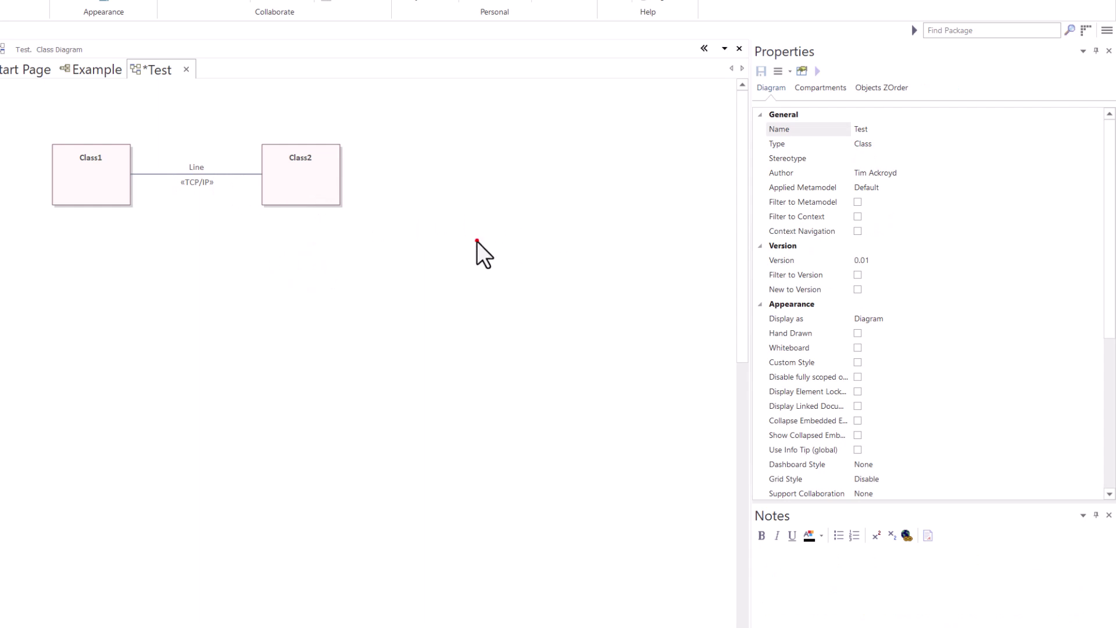
Step: Toggle Use Alias if Available in the Test diagram's properties dialog and accept the dialog
left_click(478, 213)
left_click(65, 212)
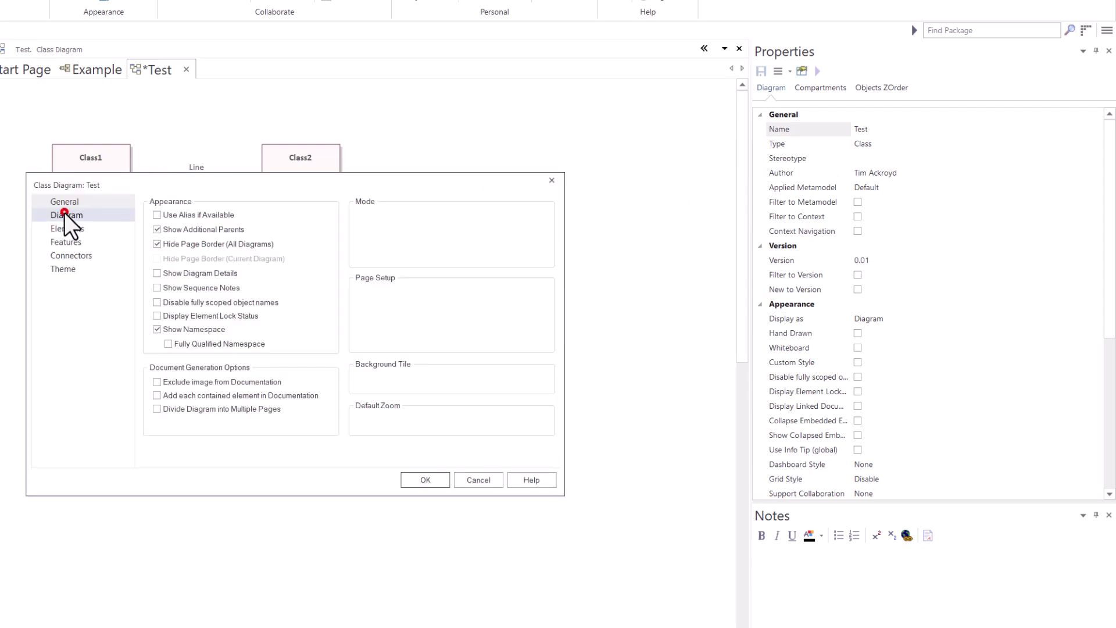
left_click(157, 216)
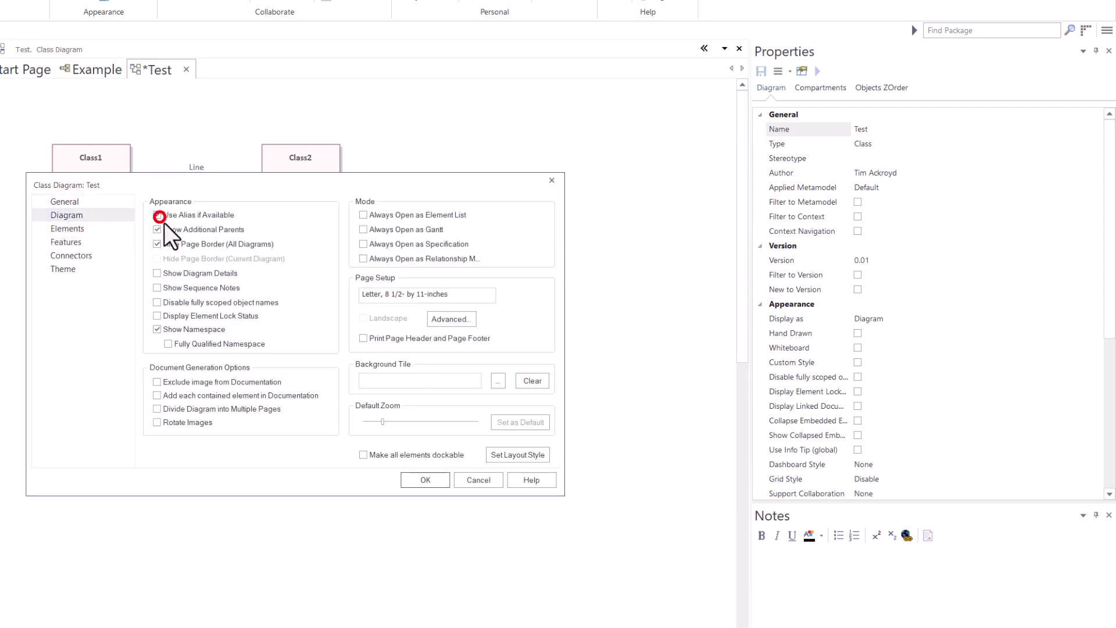
left_click(415, 479)
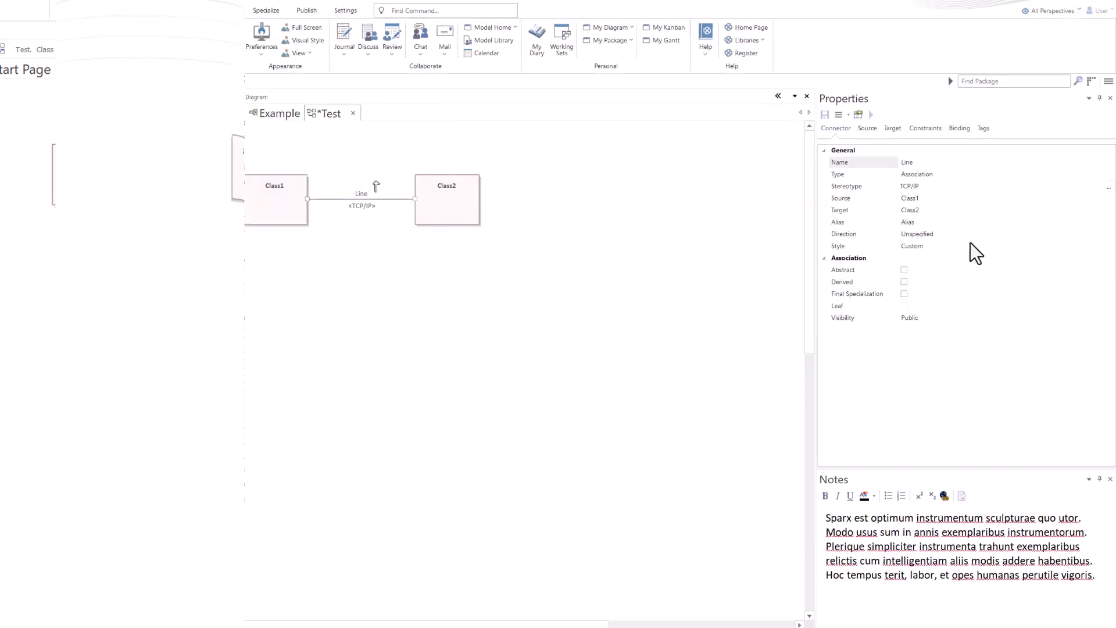
Step: Set the Line association's direction to Bi-Directional, and switch it to Source -> Destination
left_click(959, 216)
left_click(1108, 216)
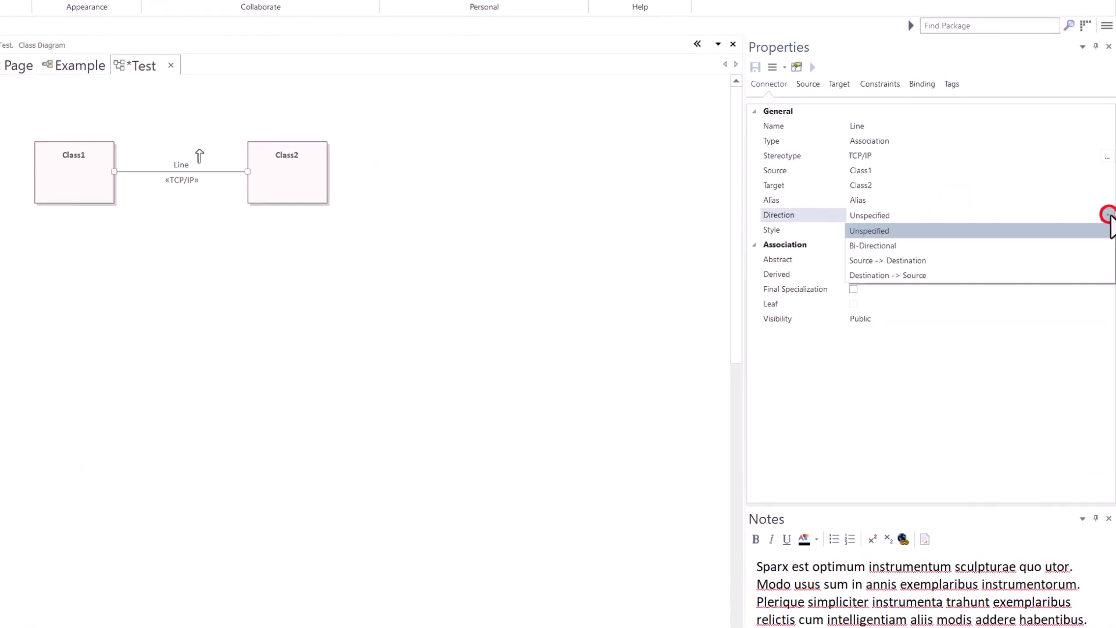
left_click(880, 246)
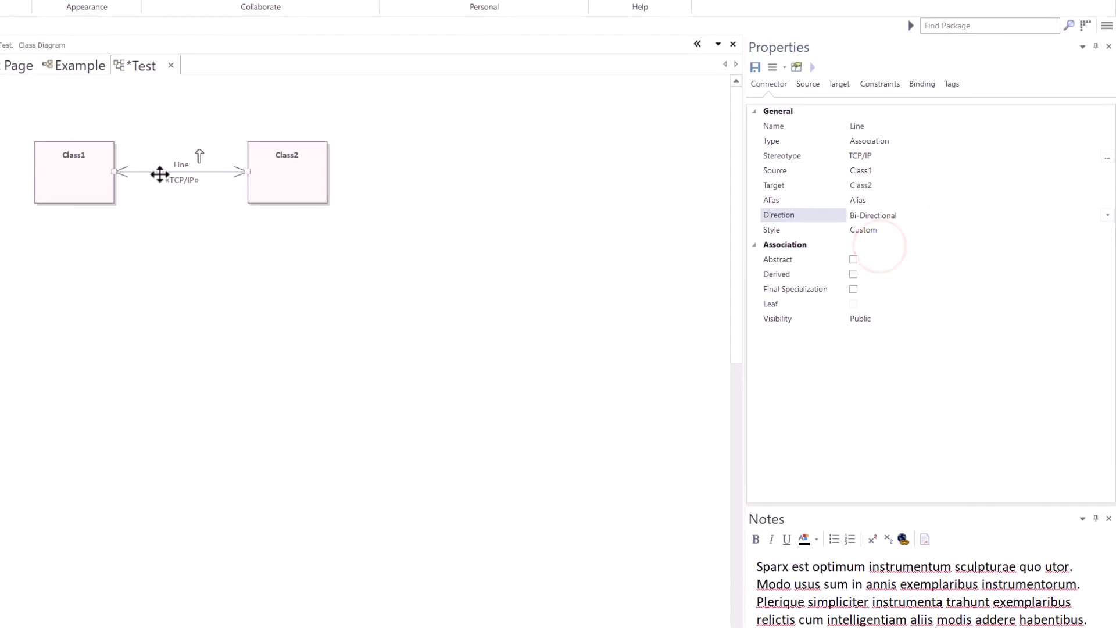
left_click(926, 212)
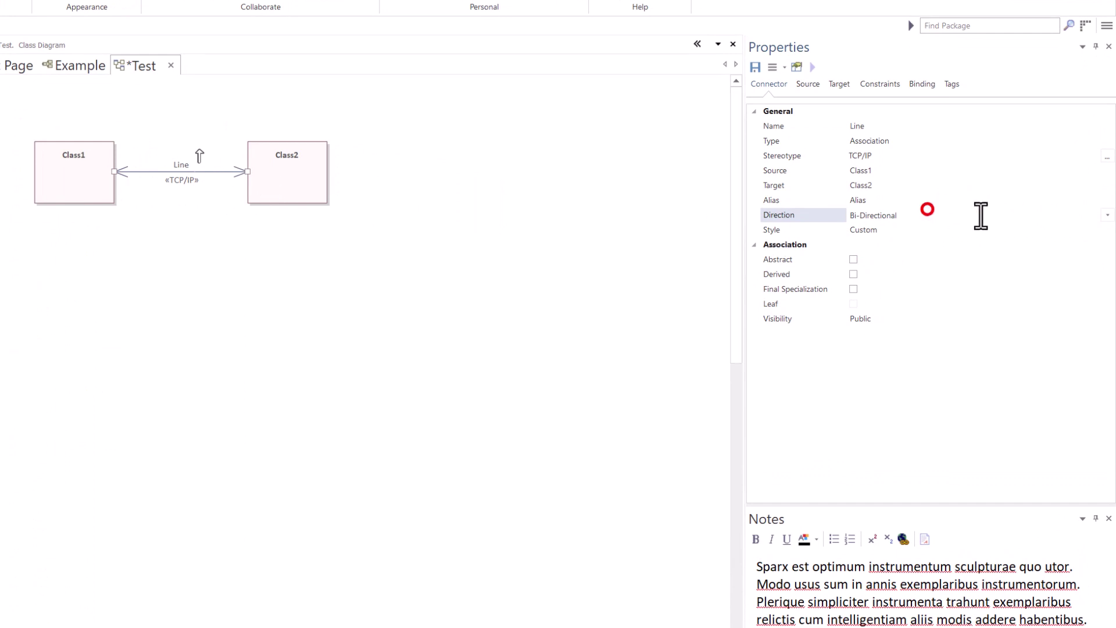
left_click(1108, 215)
left_click(918, 261)
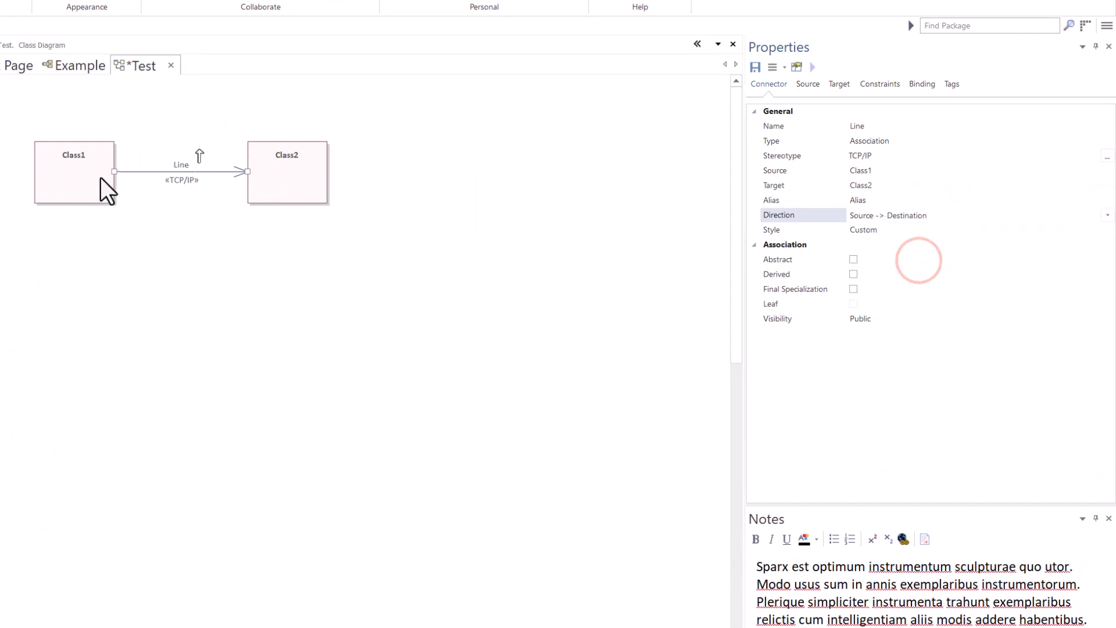
Step: Set the Line association's direction to Destination -> Source, return it to Source -> Destination, and deselect the connector
left_click(982, 213)
left_click(1106, 214)
left_click(919, 275)
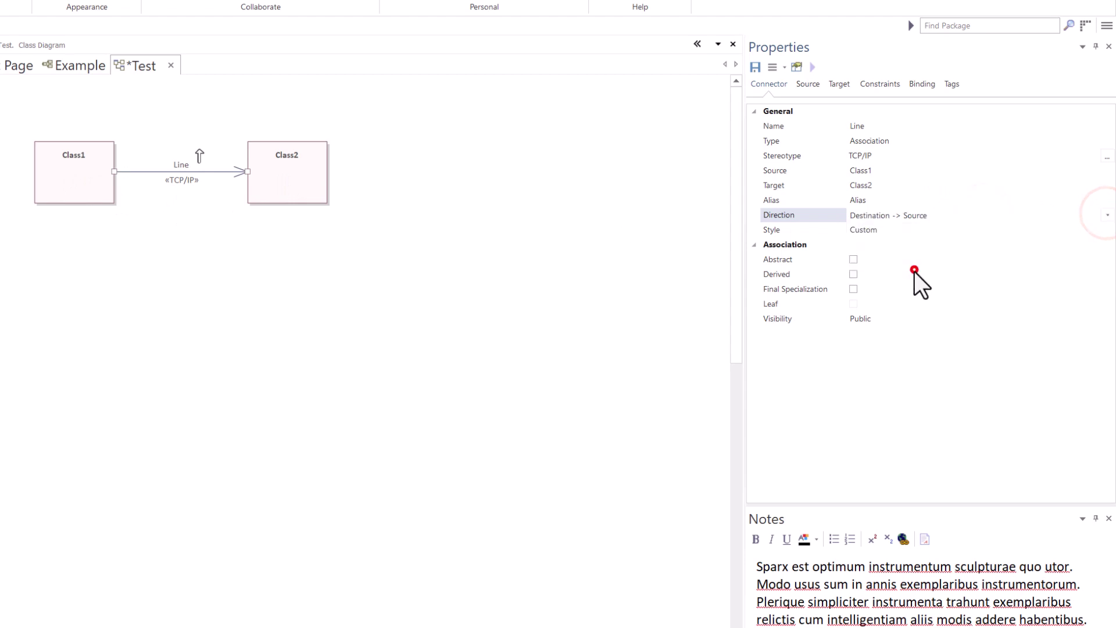
left_click(964, 219)
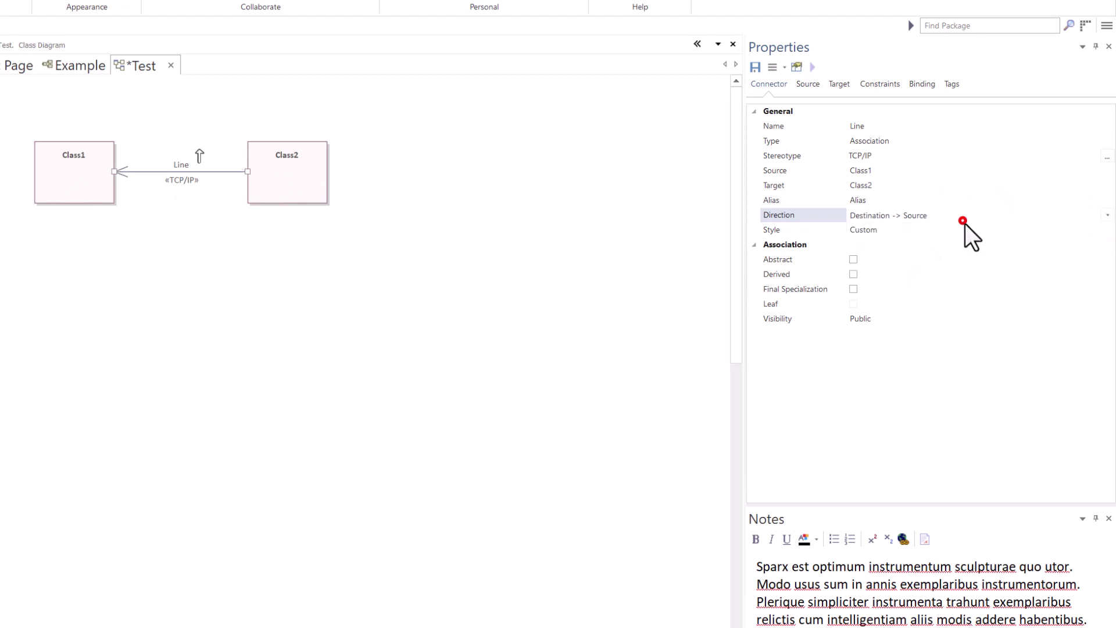
left_click(1108, 214)
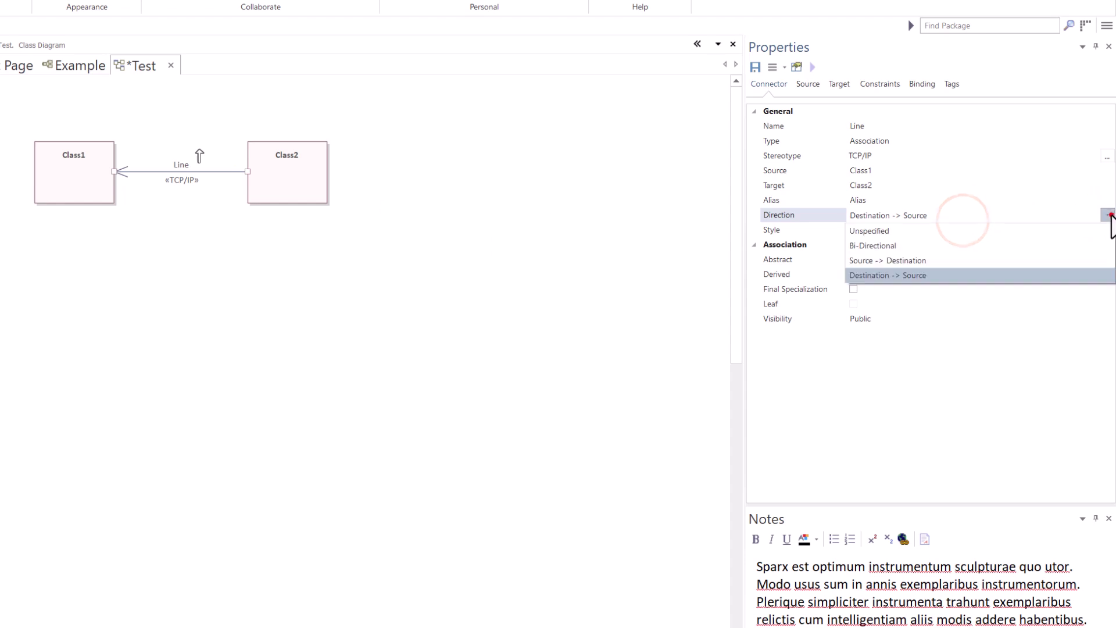
left_click(943, 257)
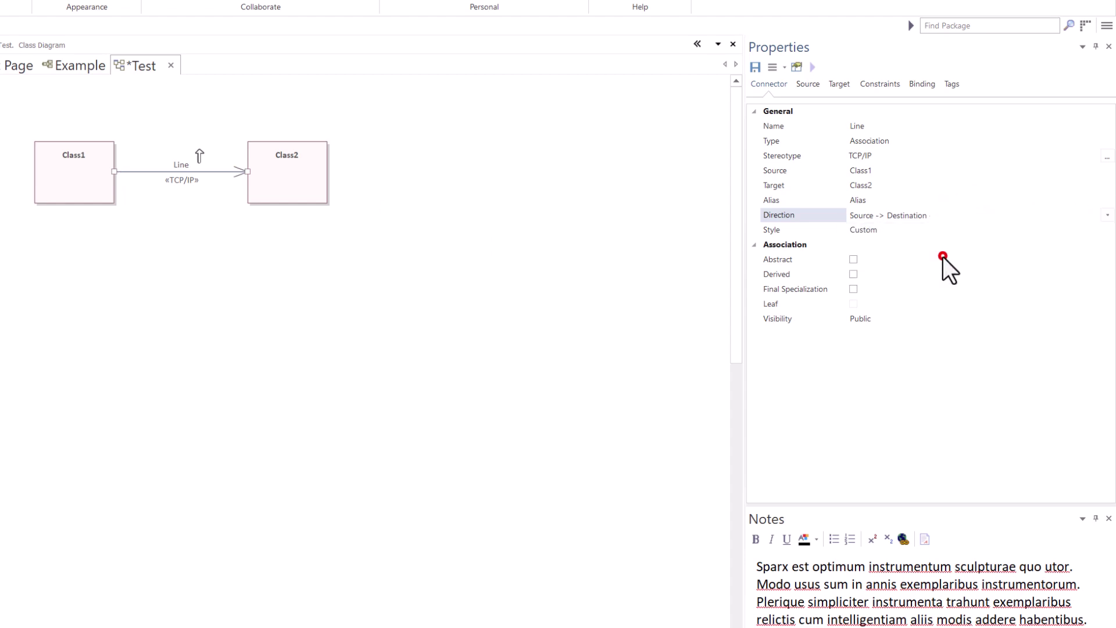
left_click(432, 243)
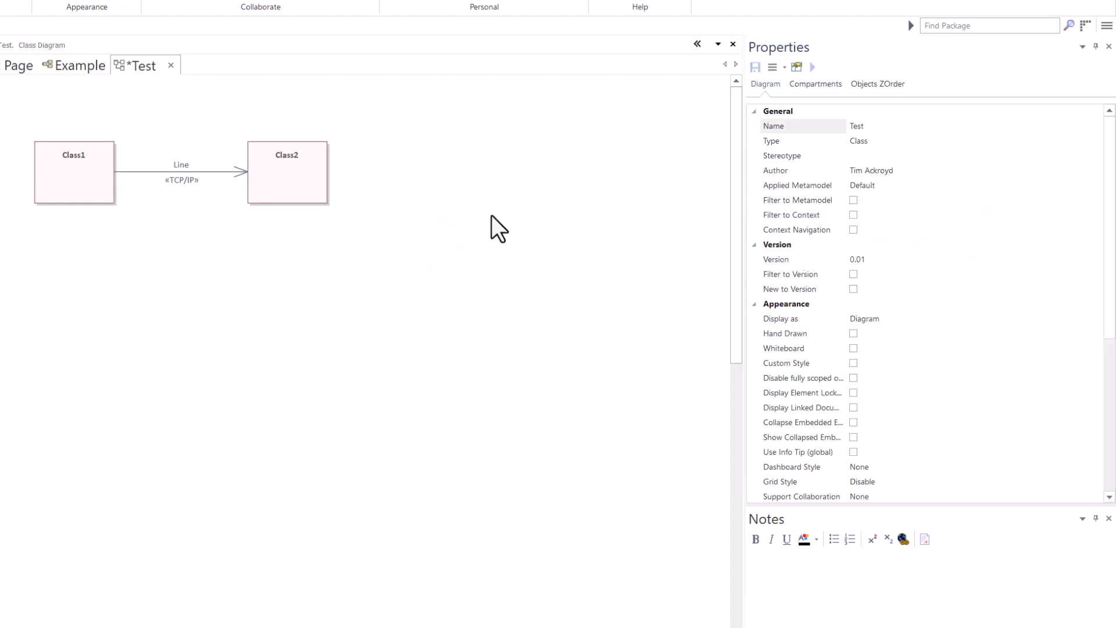
Step: Select the Line association and set its line style to Direct
left_click(218, 172)
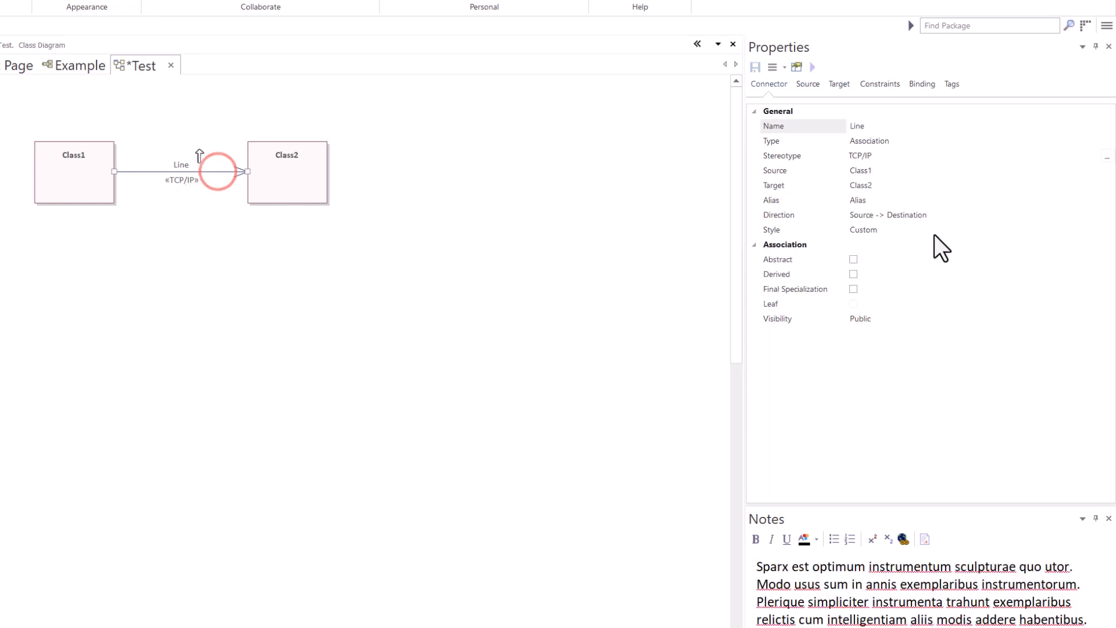
left_click(915, 230)
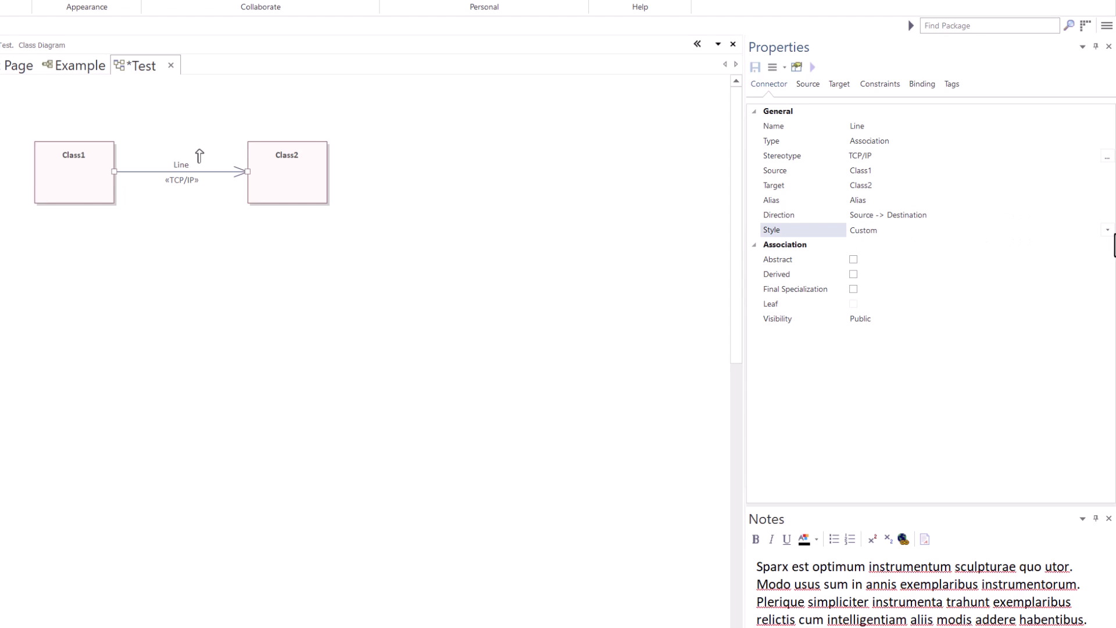
left_click(1106, 229)
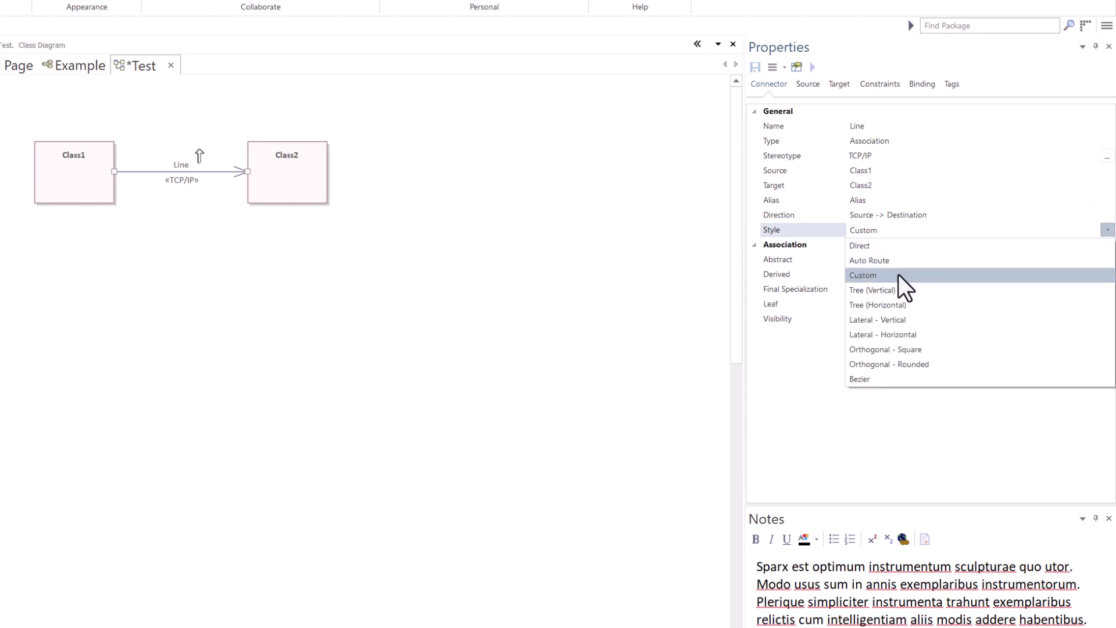
left_click(884, 249)
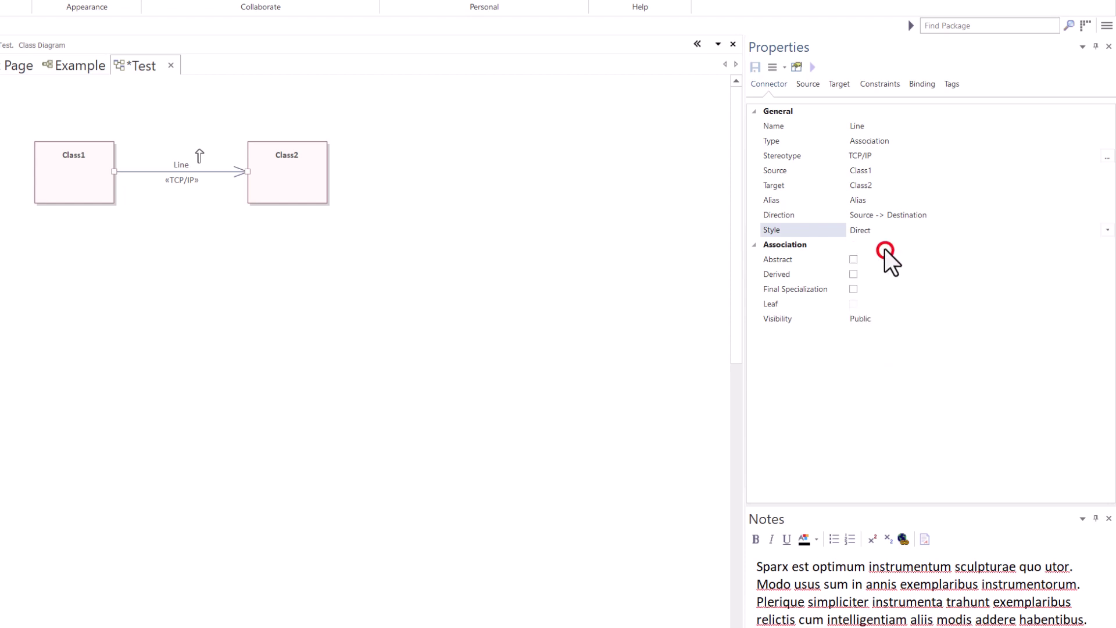
Step: Set the Line association's style to Orthogonal - Square and shift the line down near the lower edges of Class1 and Class2
left_click(1107, 230)
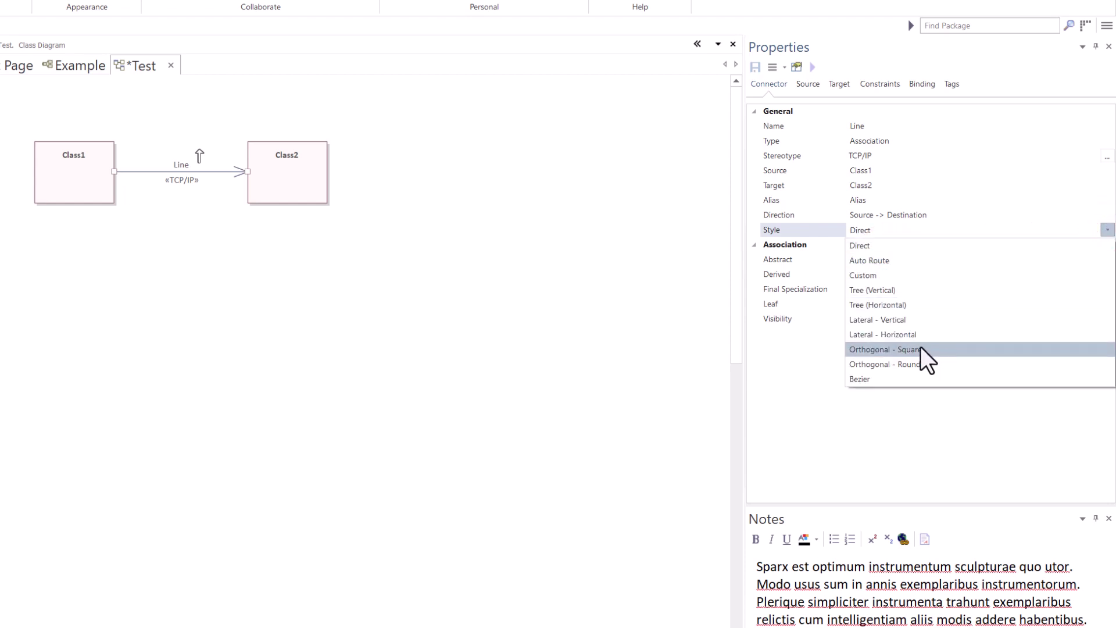
left_click(920, 349)
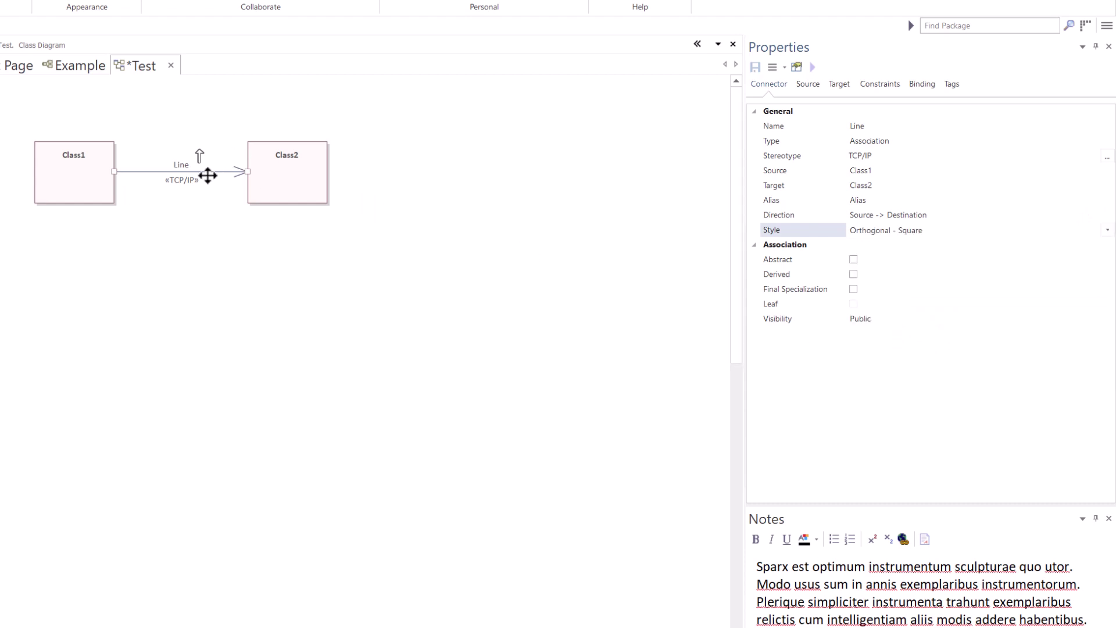
left_click_drag(207, 175, 200, 234)
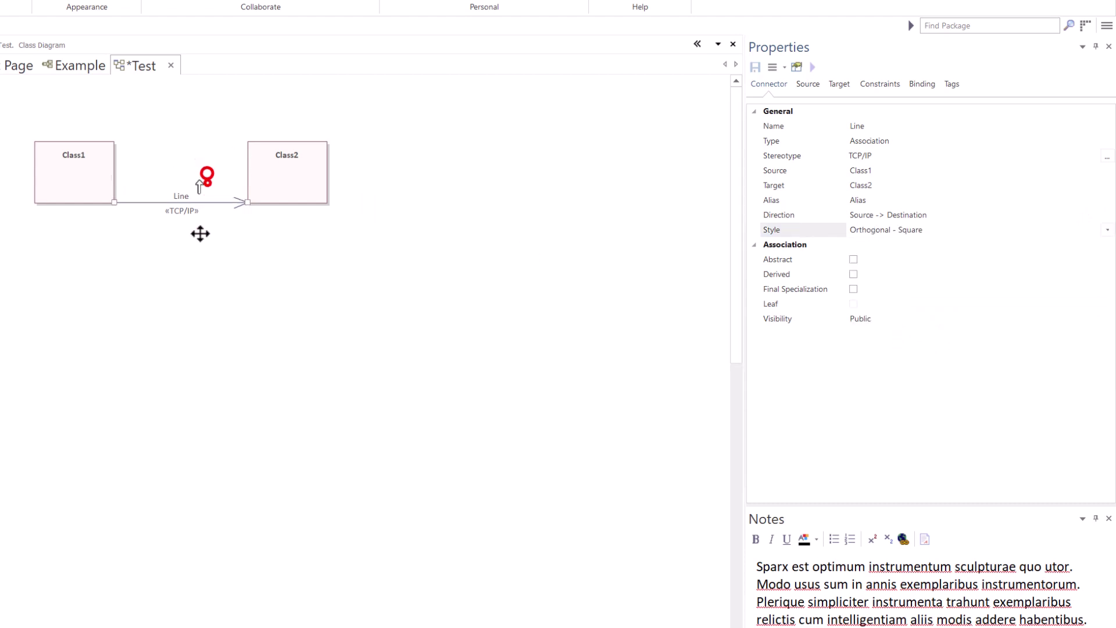
left_click(148, 203)
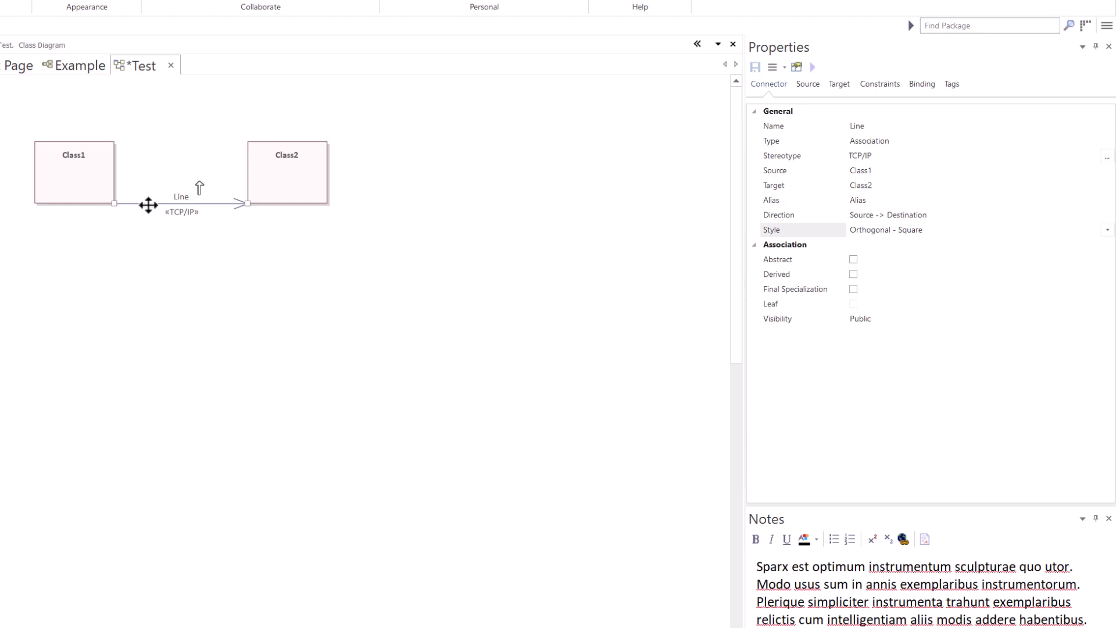
mouse_move(148, 205)
left_mouse_down()
mouse_move(114, 252)
mouse_move(75, 260)
mouse_move(150, 220)
mouse_move(142, 267)
mouse_move(154, 201)
left_mouse_up()
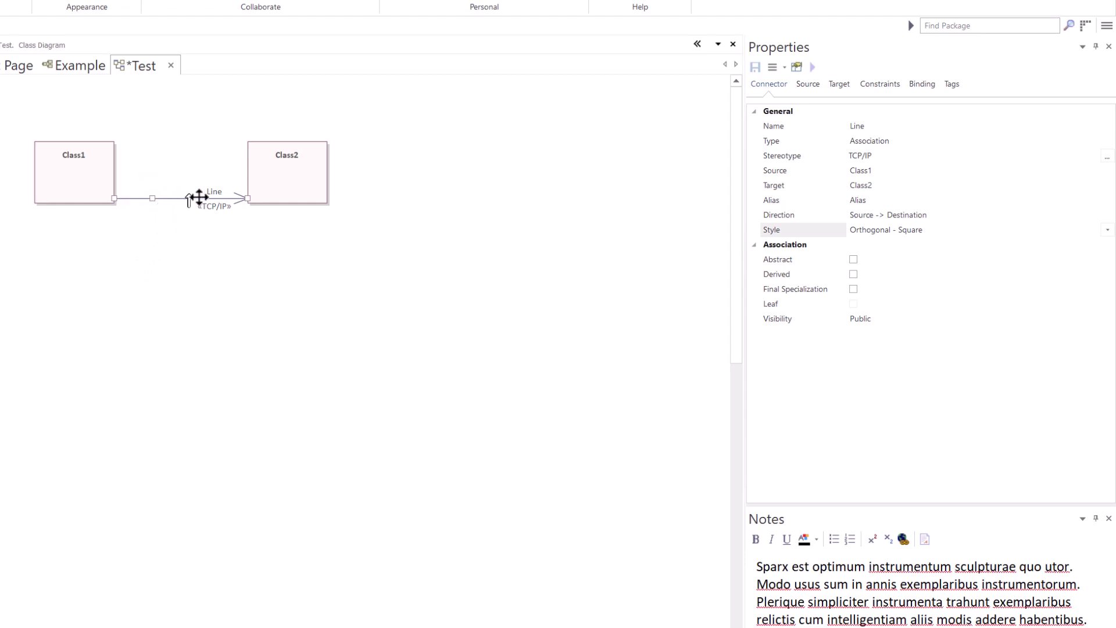
Step: Reroute the Line association in a U shape from the underside of Class1 to the underside of Class2, and deselect it
left_click(202, 197)
left_click_drag(177, 197, 174, 269)
left_click_drag(151, 232, 87, 244)
left_click_drag(202, 217, 282, 230)
left_click(332, 251)
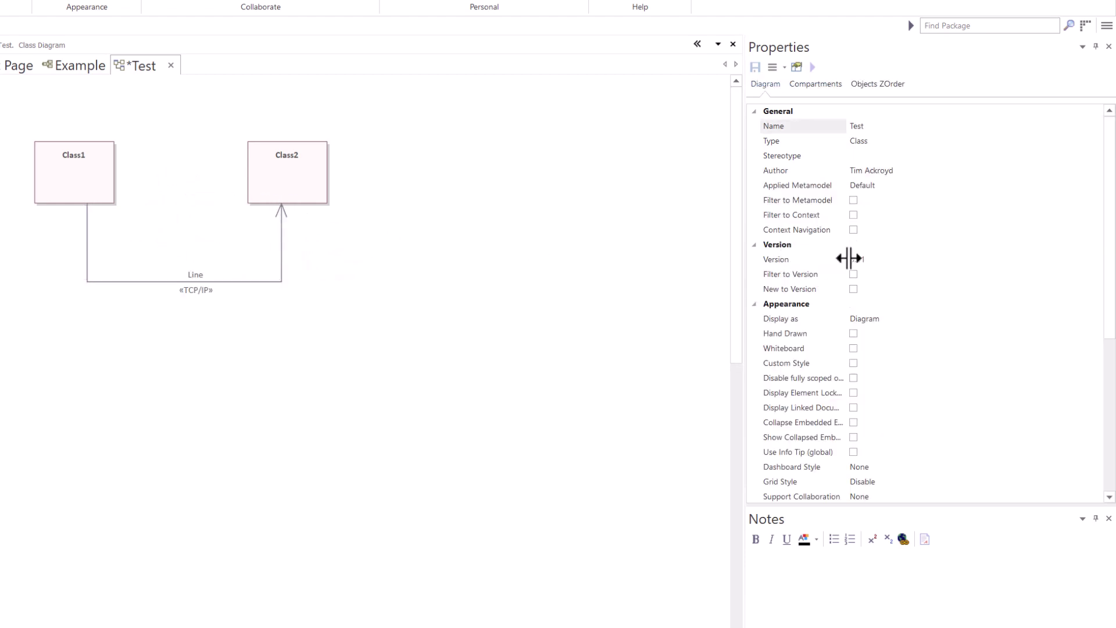
Step: Review the available Visibility options for the Line association without choosing a different one
left_click(280, 244)
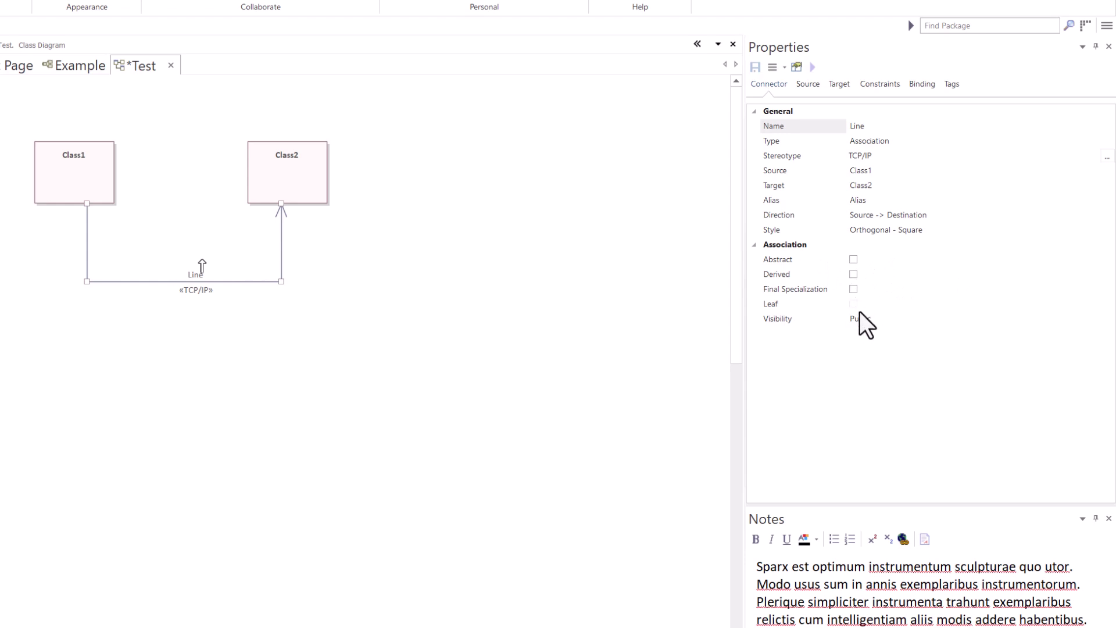
left_click(904, 318)
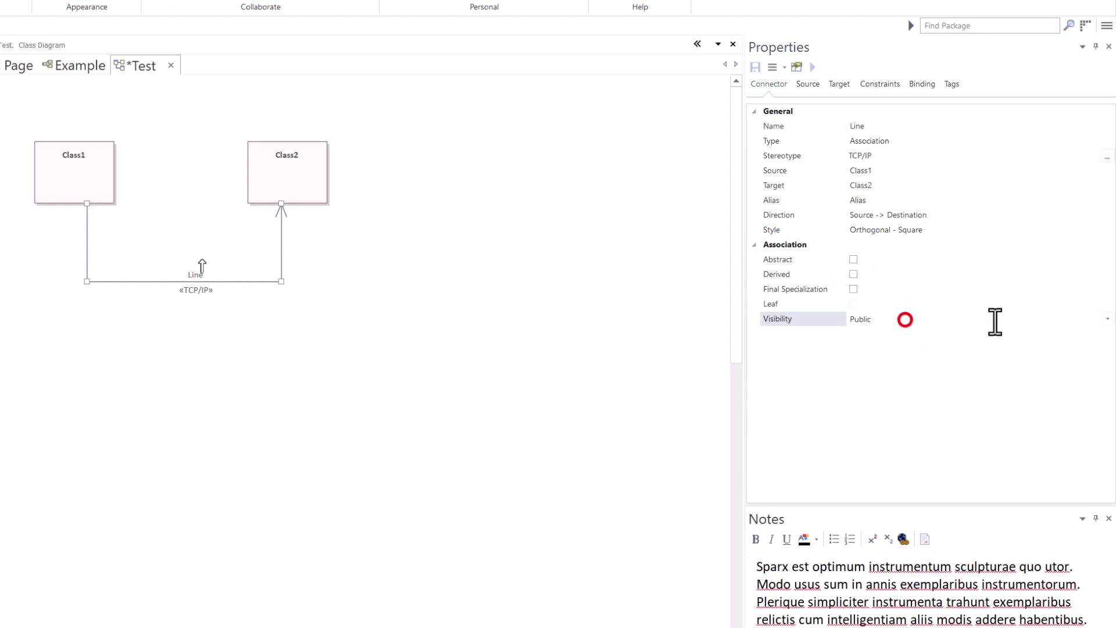
left_click(1105, 319)
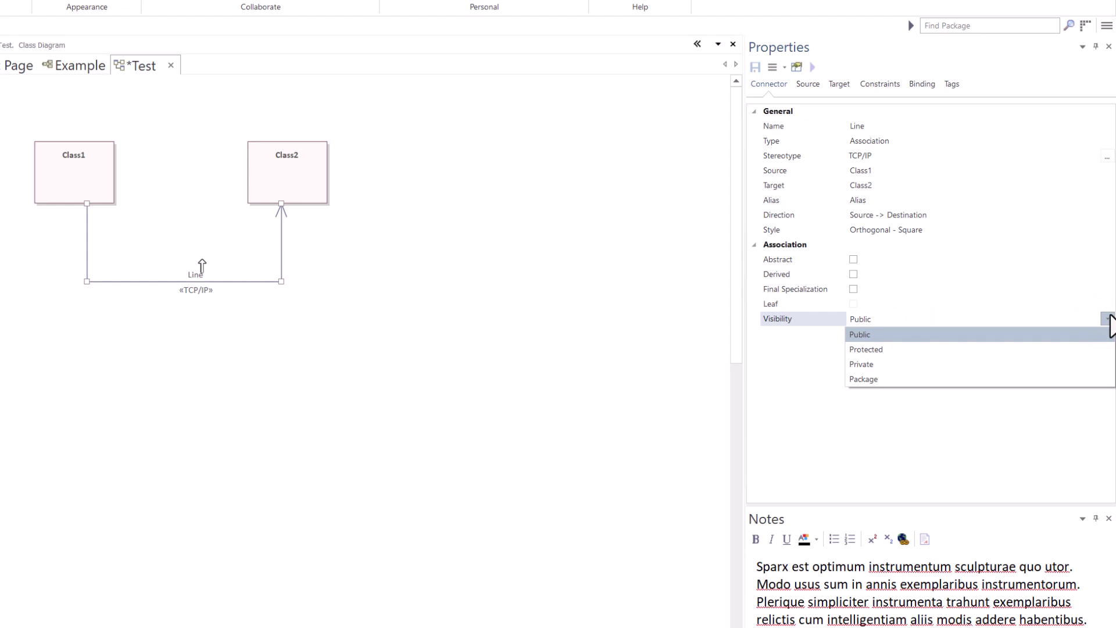
left_click(810, 82)
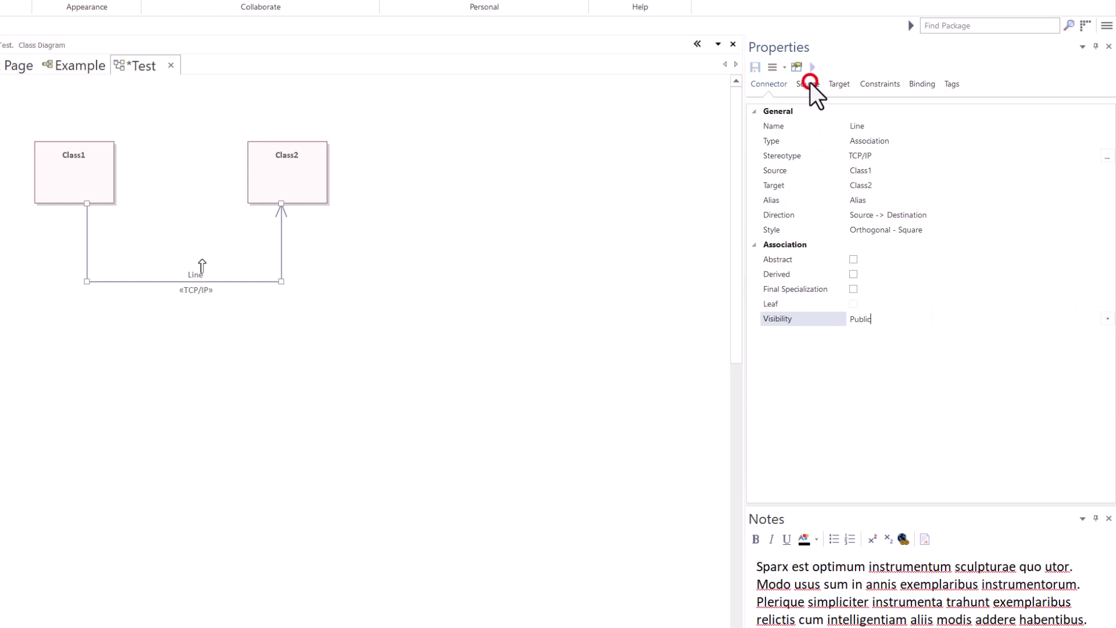
Step: Examine the source and target role properties of the Line association, comparing the Class1 and Class2 ends
left_click(804, 85)
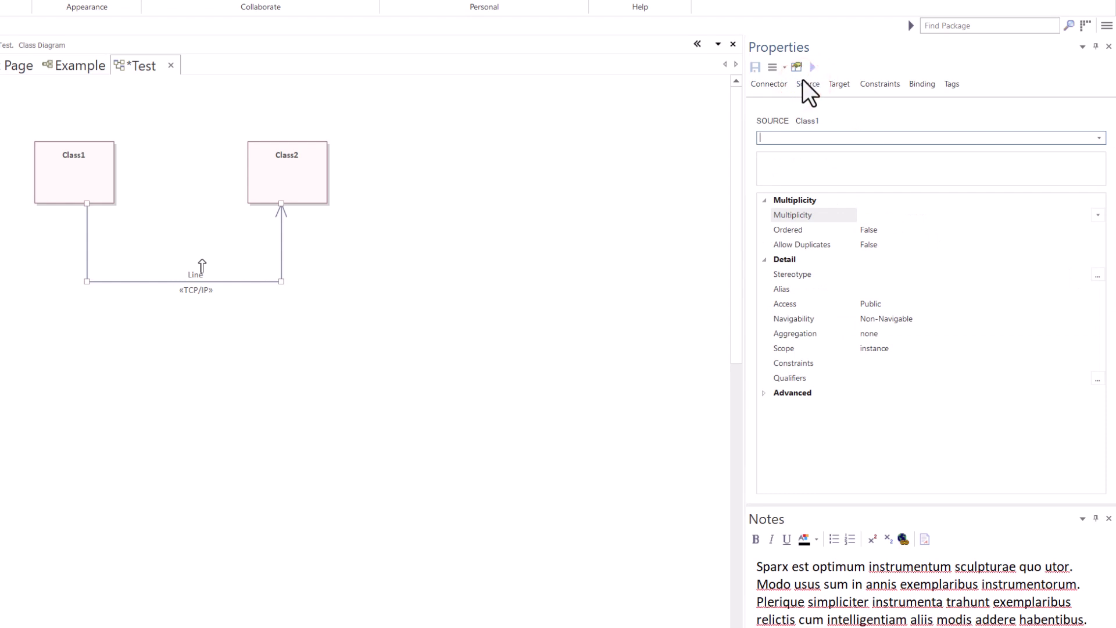
left_click(838, 84)
left_click(808, 85)
left_click(834, 83)
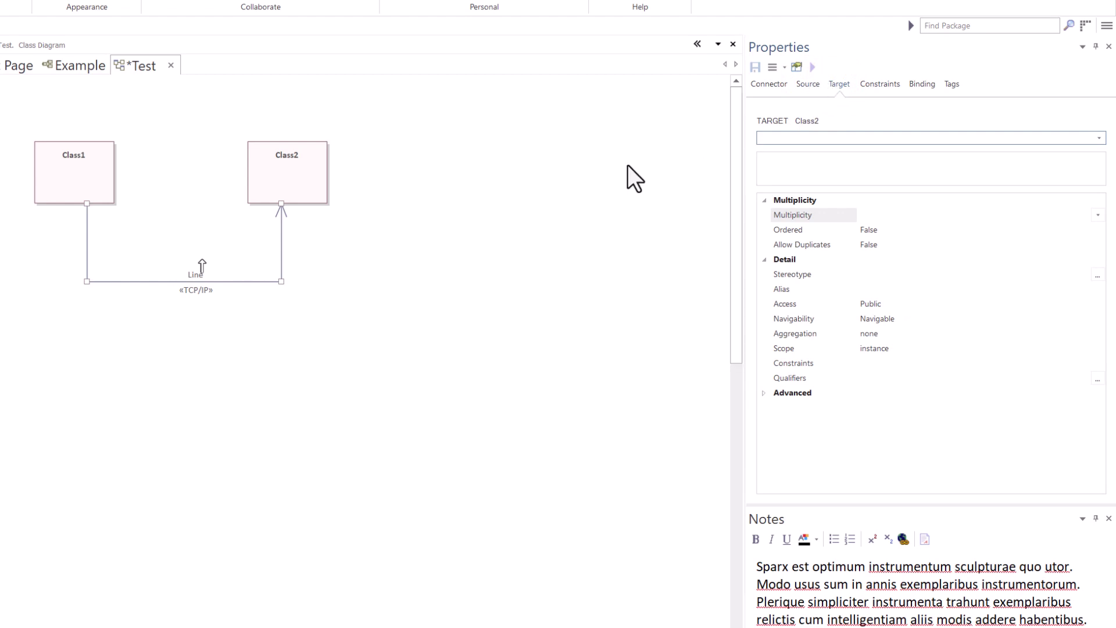
Step: Inspect the source and target roles in the Line association's properties dialog, check the source role name list, and cancel the dialog
double_click(282, 254)
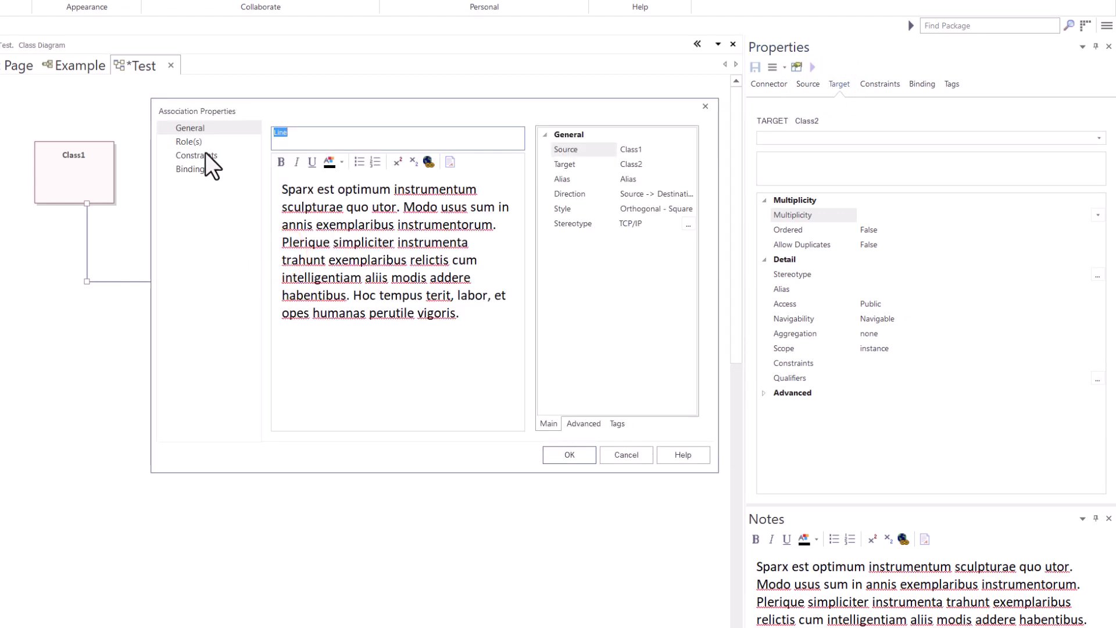
left_click(188, 142)
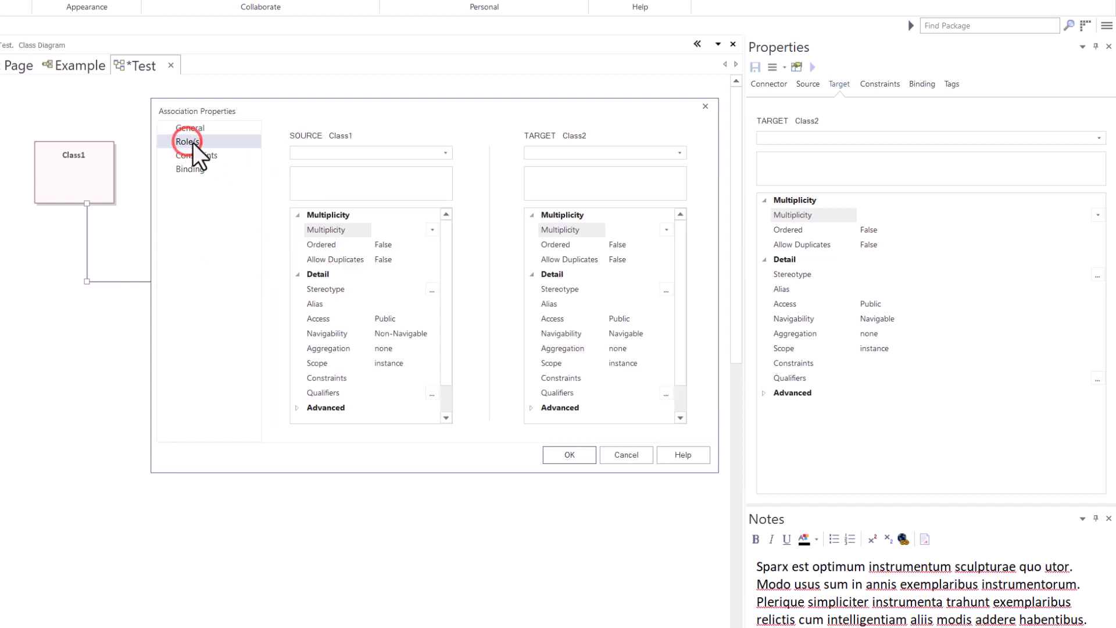
left_click(351, 185)
left_click(341, 150)
left_click(444, 152)
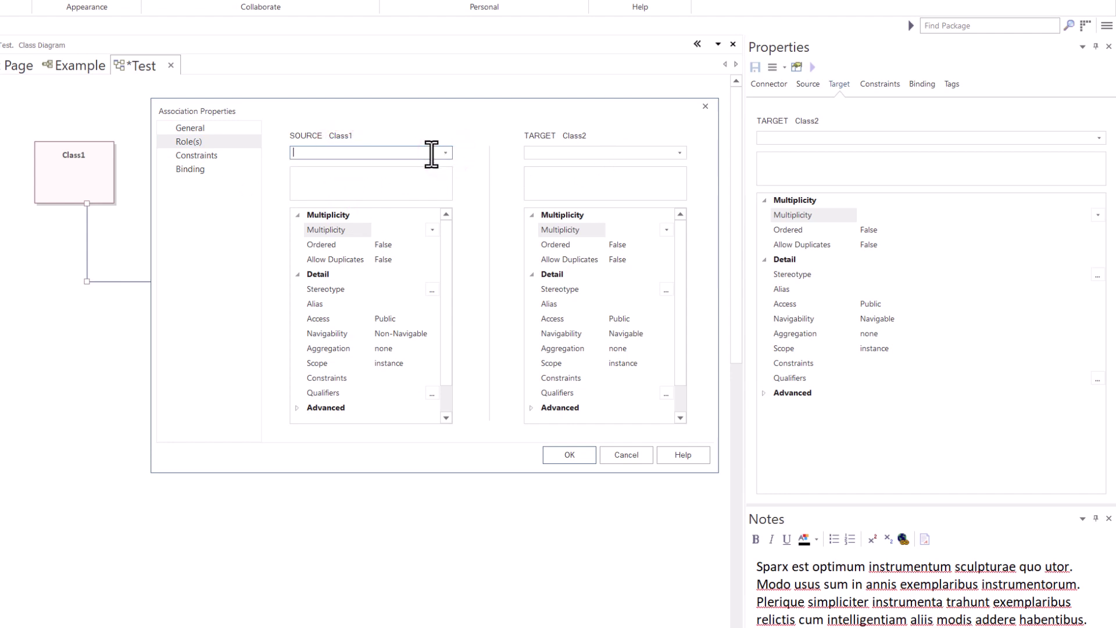
left_click(446, 152)
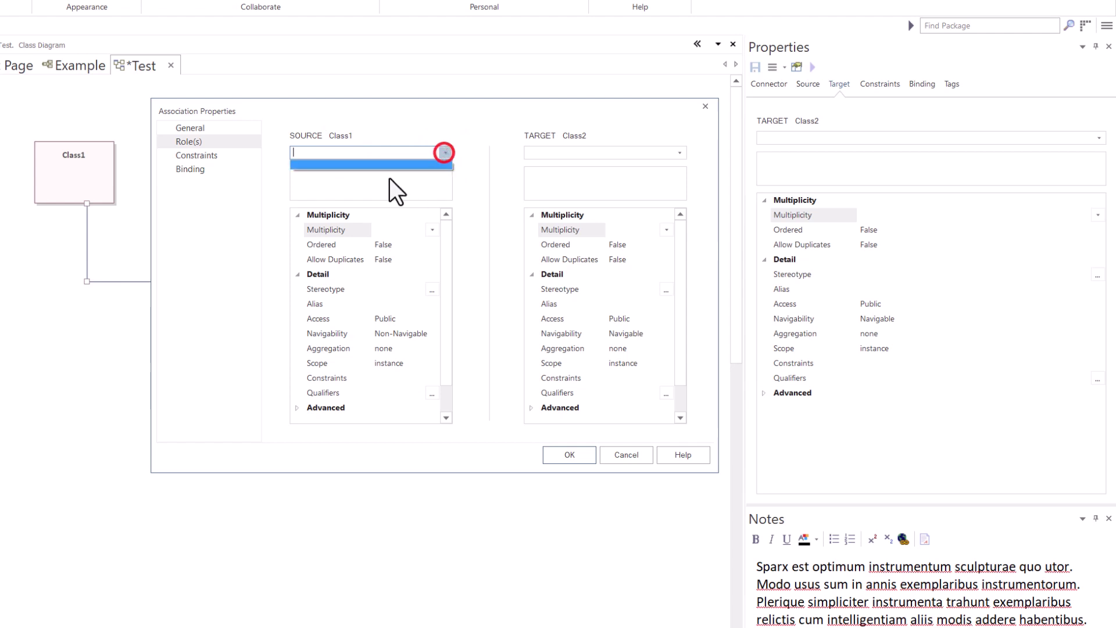
left_click(378, 183)
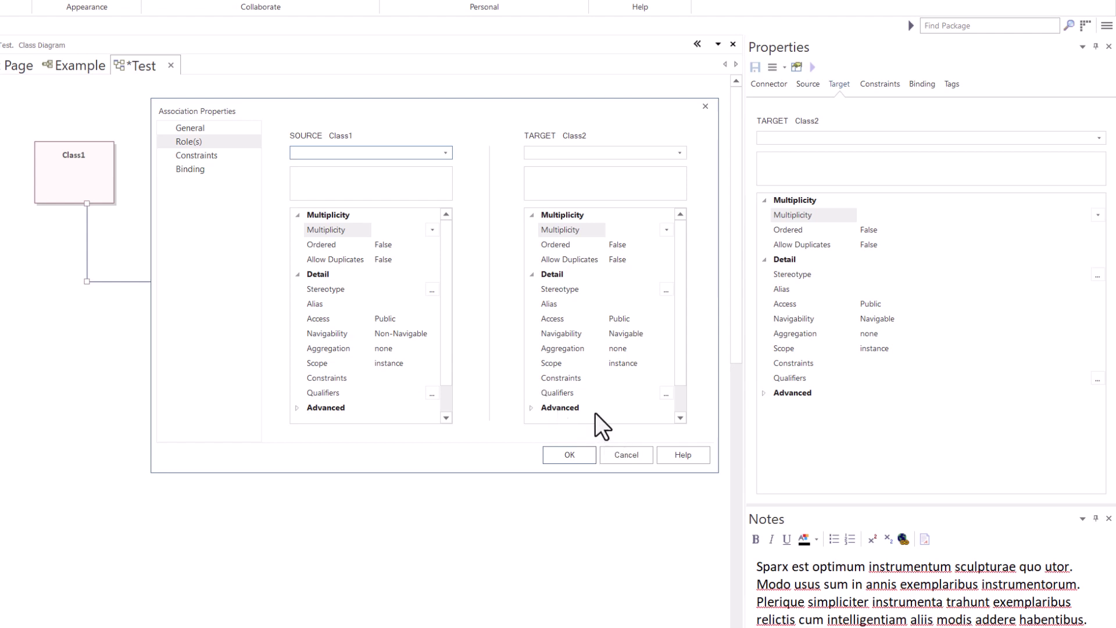
left_click(630, 458)
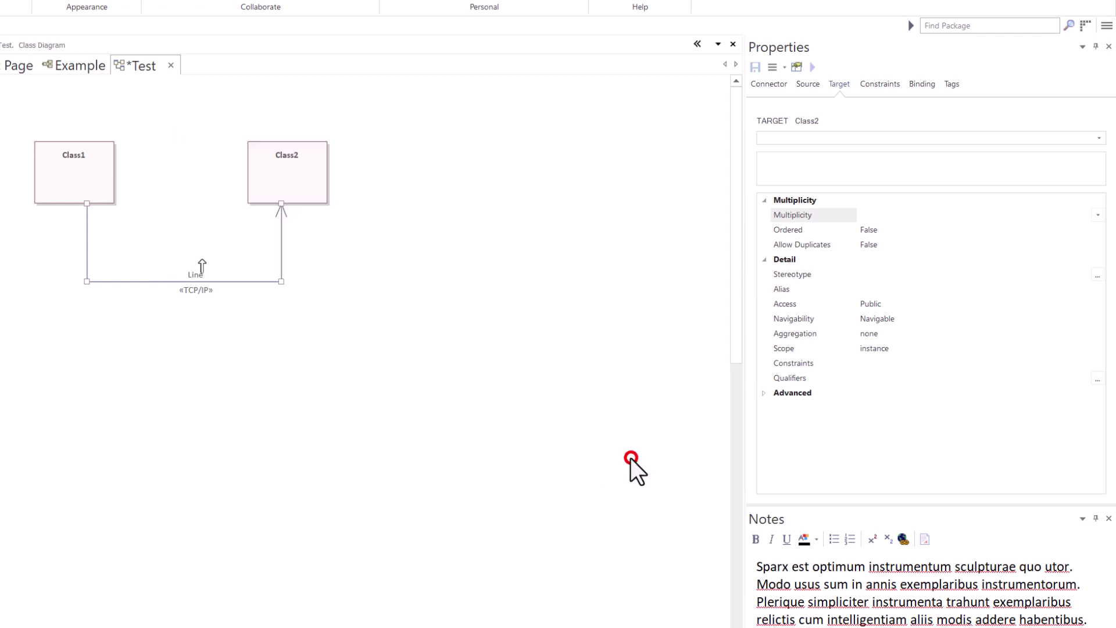
Step: Set the multiplicity of the Line association's source end at Class1 to 1..*
left_click(807, 84)
left_click(897, 216)
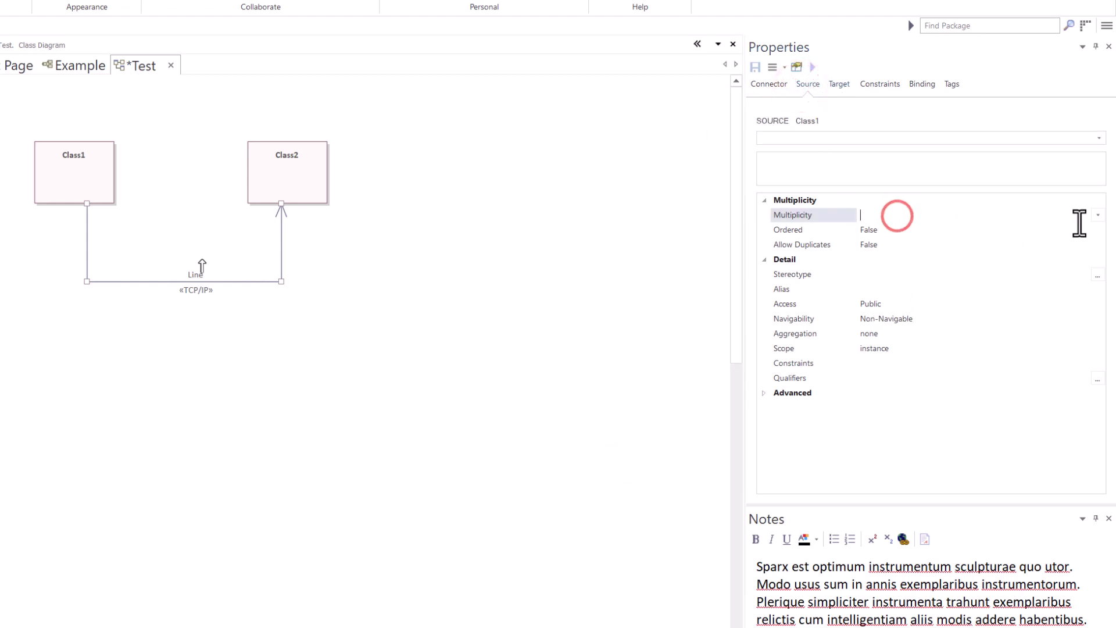
left_click(1097, 215)
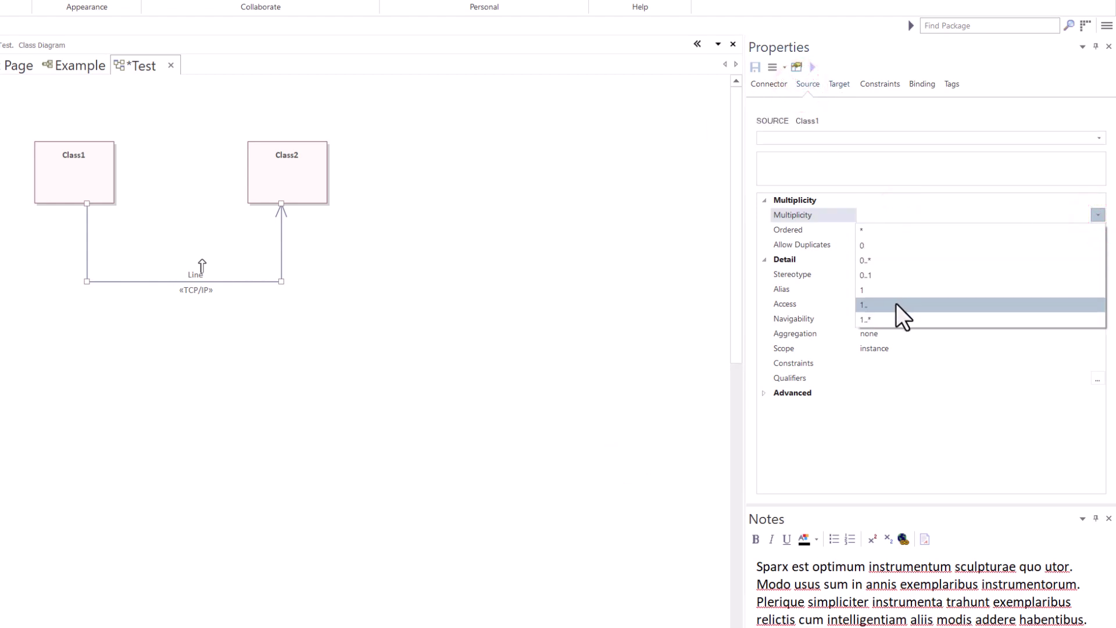
left_click(889, 320)
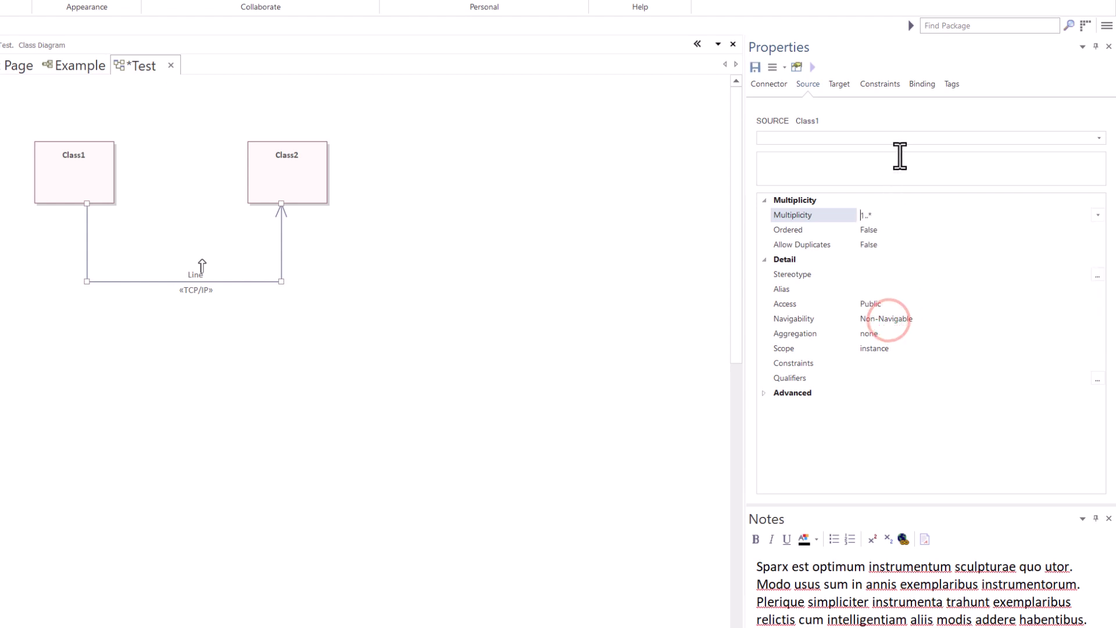
Step: Set the multiplicity of the Line association's target end at Class2 to 1, and deselect the connector
left_click(839, 84)
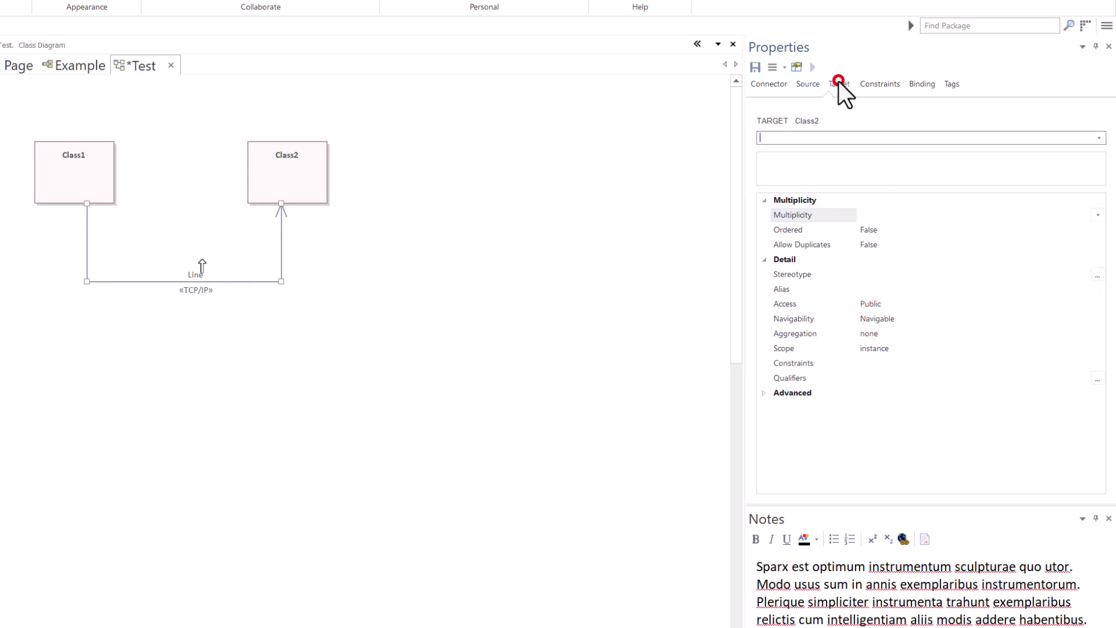
left_click(1097, 215)
left_click(907, 291)
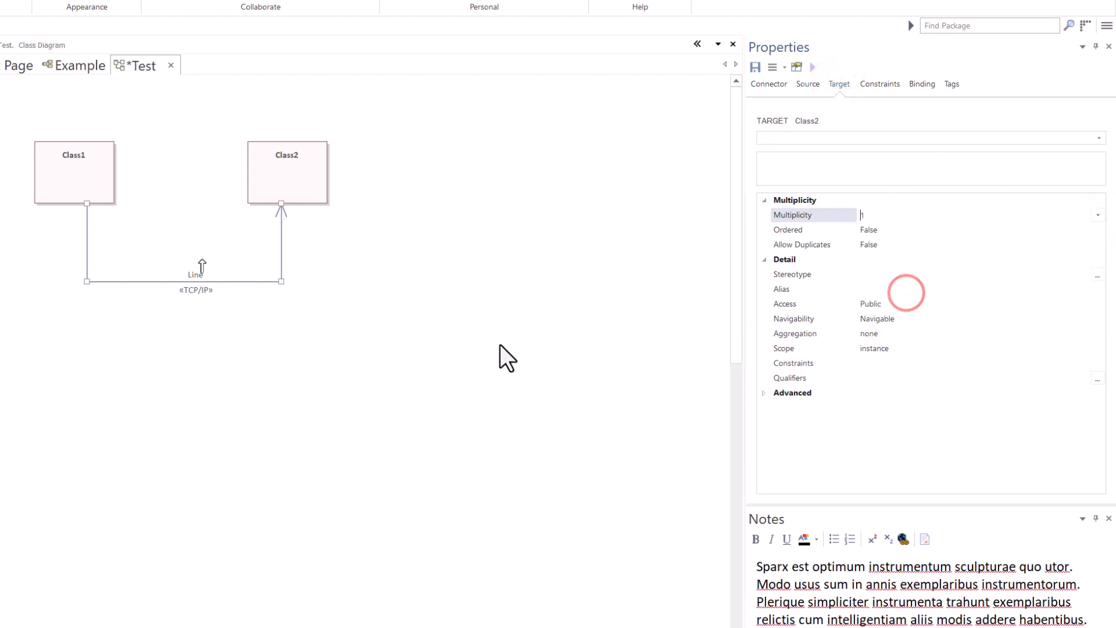
left_click(549, 314)
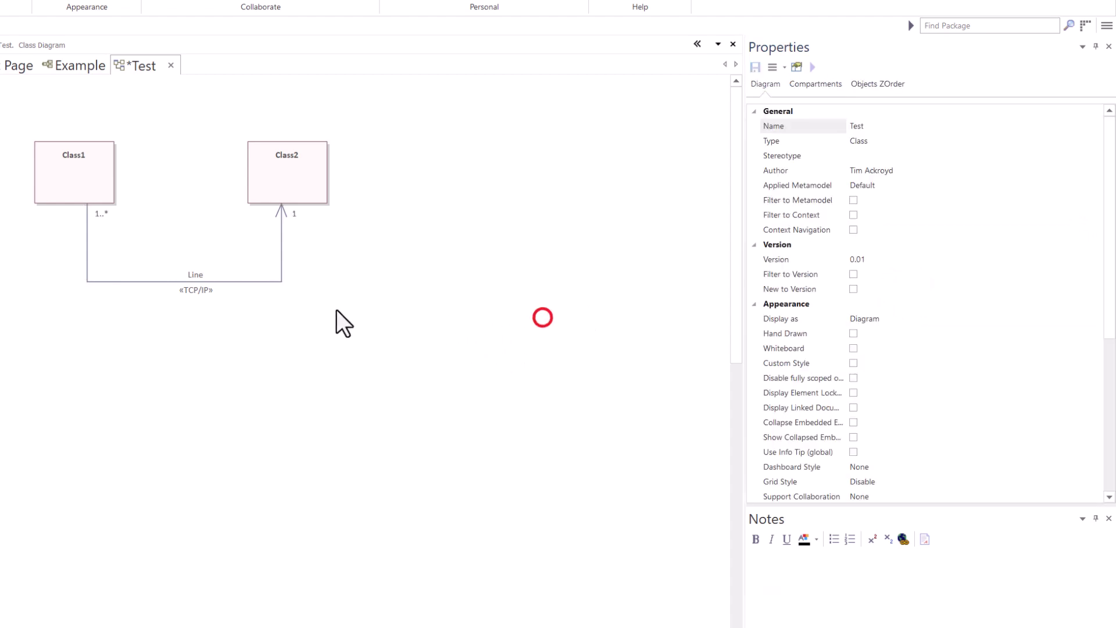
Step: Expand the Advanced source-role properties of the Line association, and move its horizontal segment up closer to the classes
left_click(99, 213)
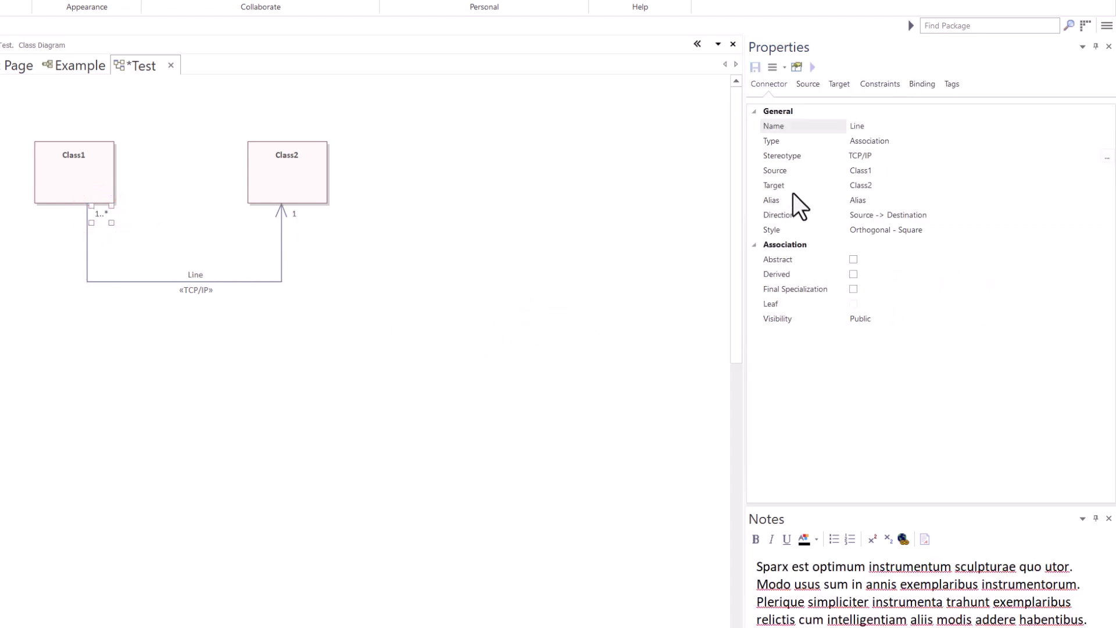
left_click(280, 261)
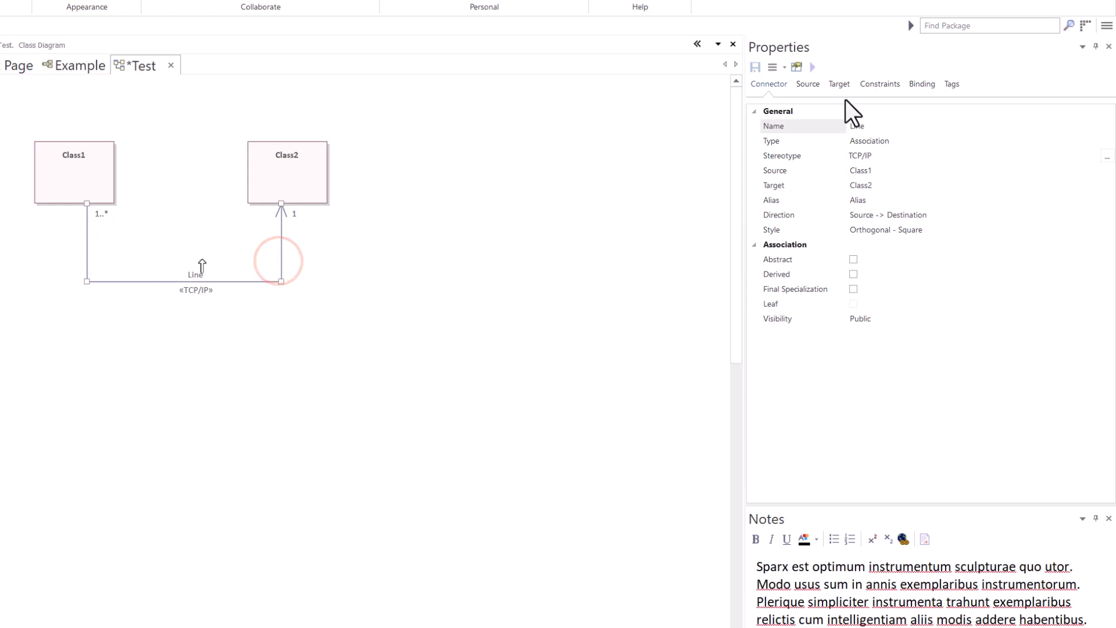
left_click(809, 85)
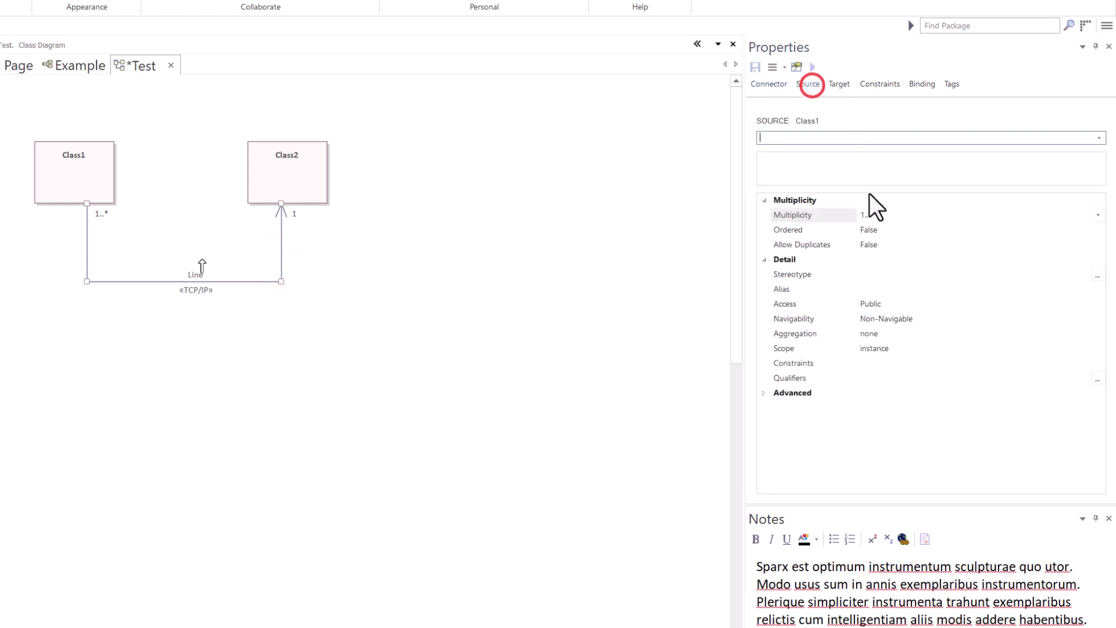
left_click(919, 272)
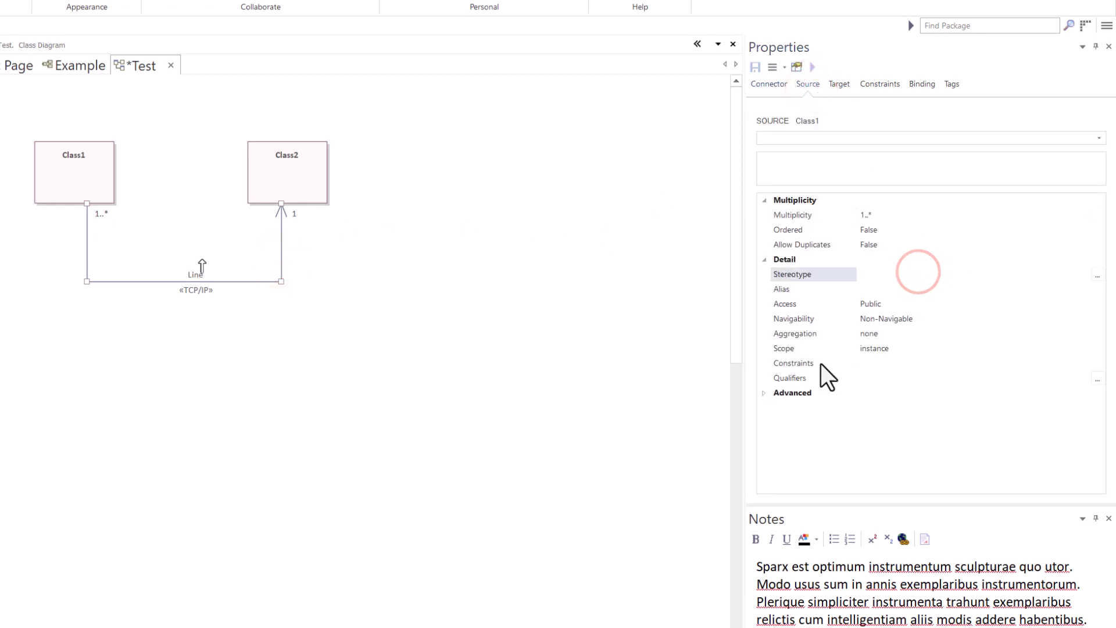
left_click(765, 393)
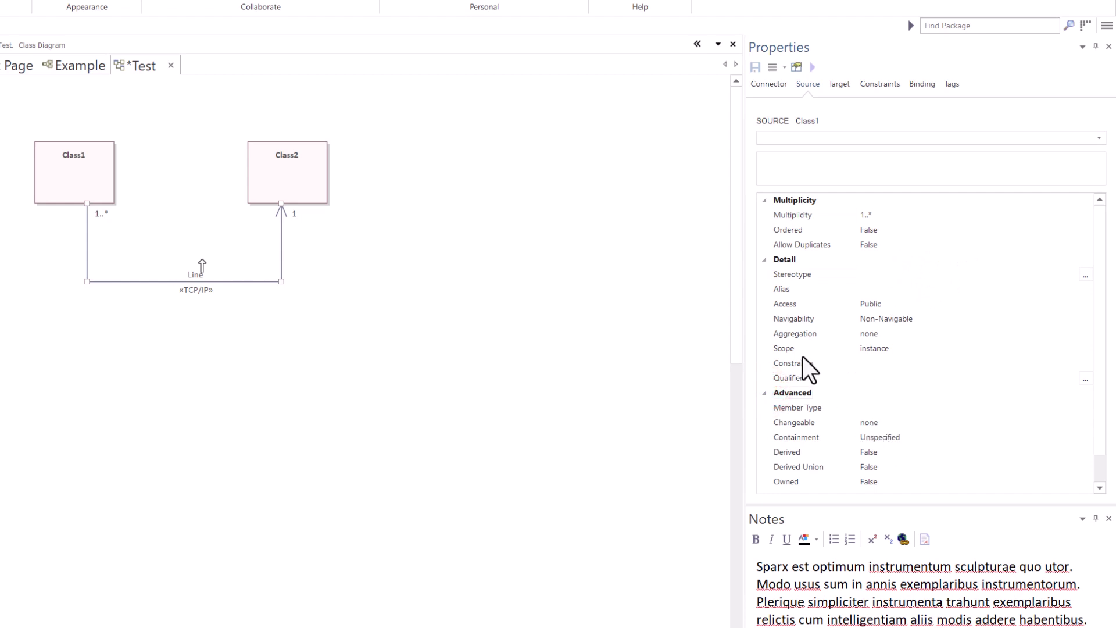
left_click_drag(261, 284, 260, 249)
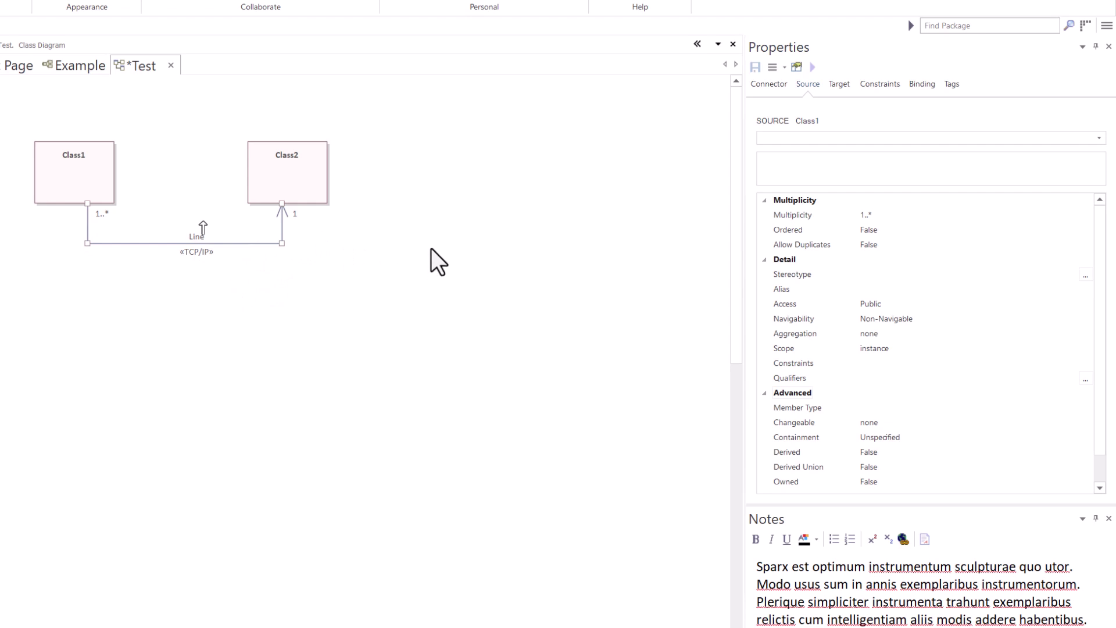
Step: Choose OCL as the type for a new constraint on the Line association and place the cursor in its description
left_click(881, 83)
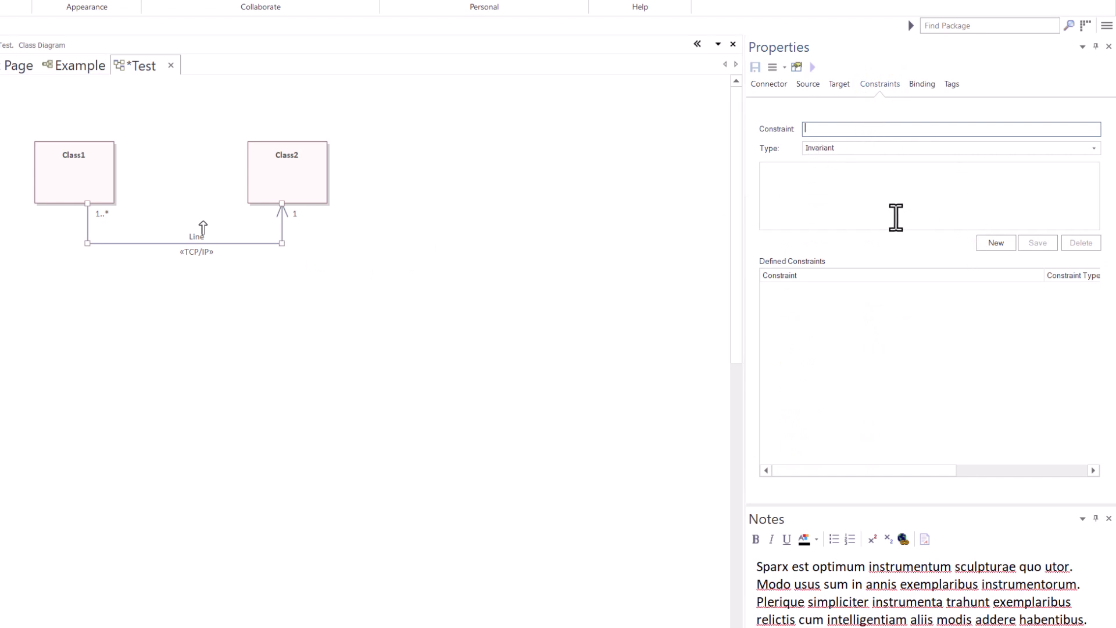
left_click(1096, 148)
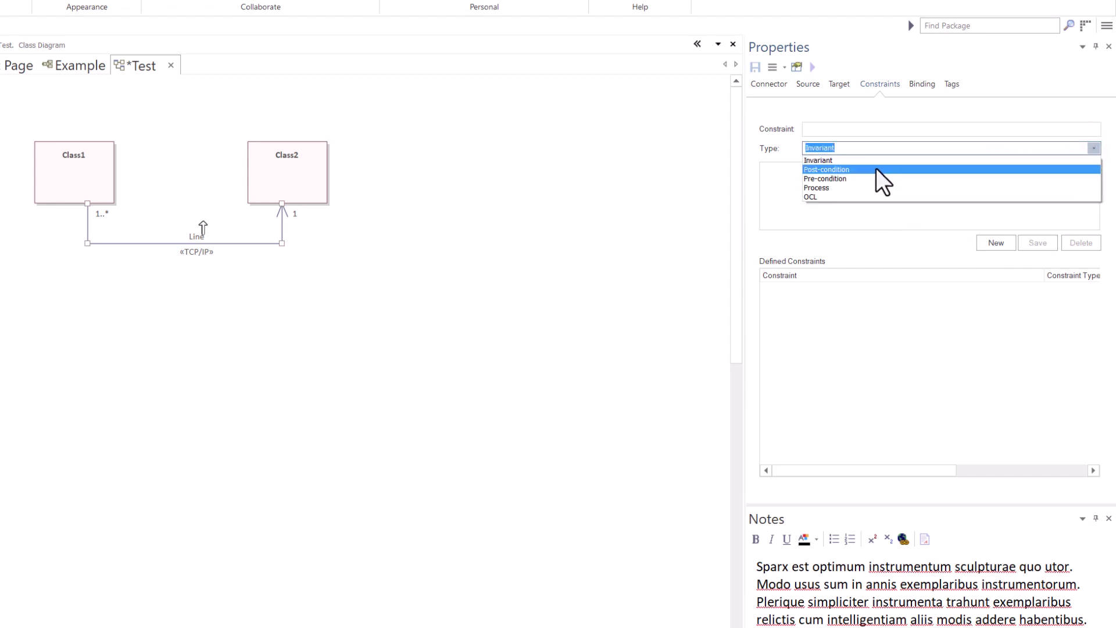
left_click(825, 196)
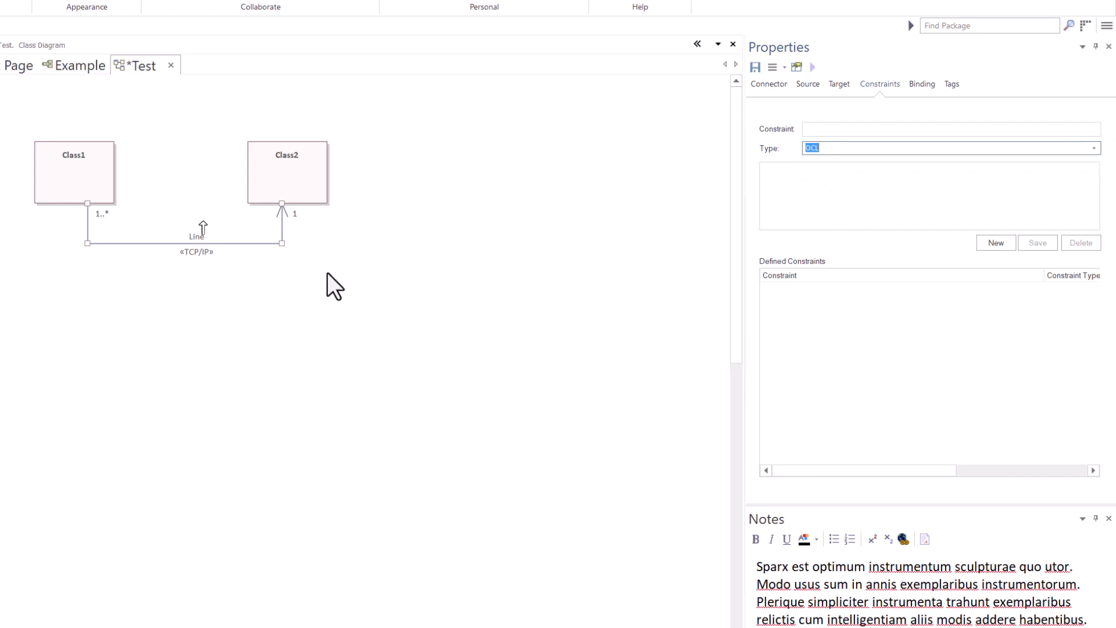
left_click(846, 194)
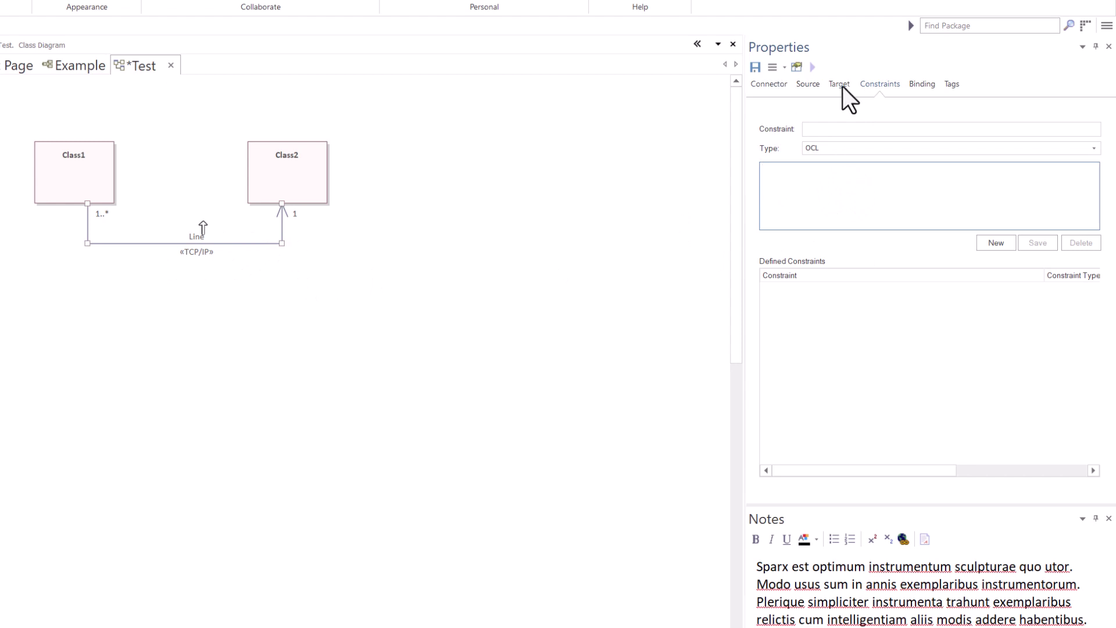
Step: Open the Line association's properties dialog, look at its Constraints page, and cancel the dialog
left_click(282, 230)
double_click(282, 230)
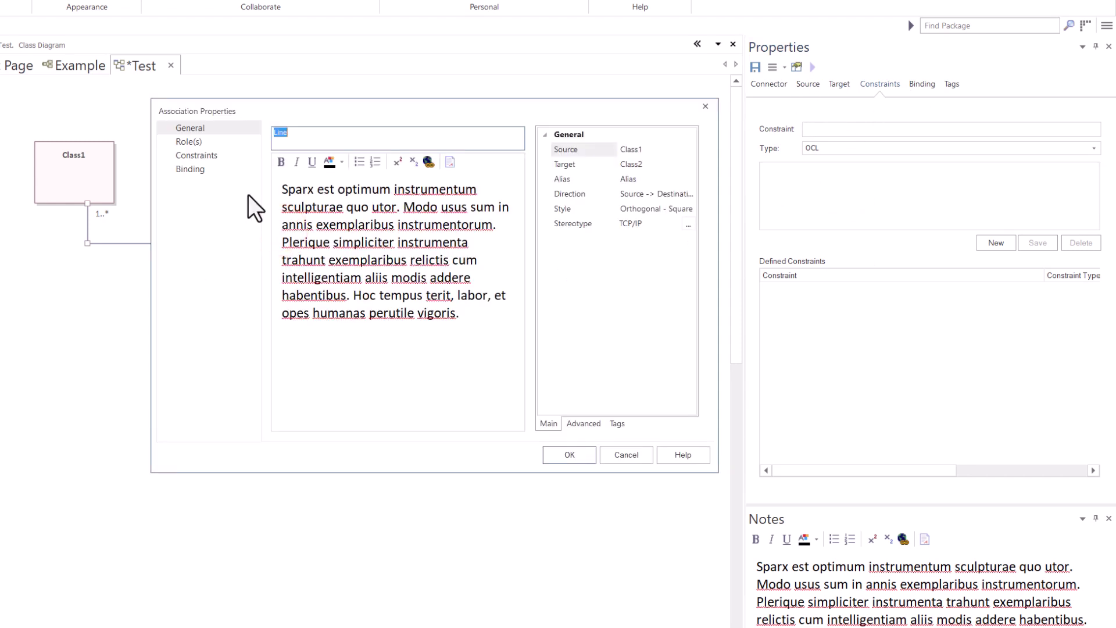
left_click(209, 157)
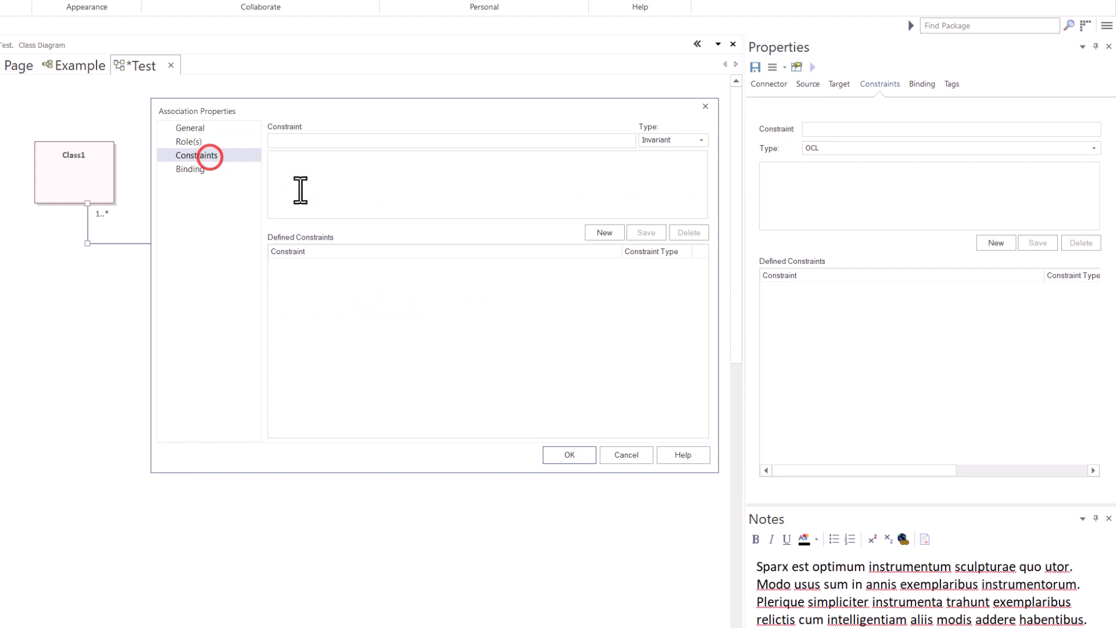
left_click(619, 454)
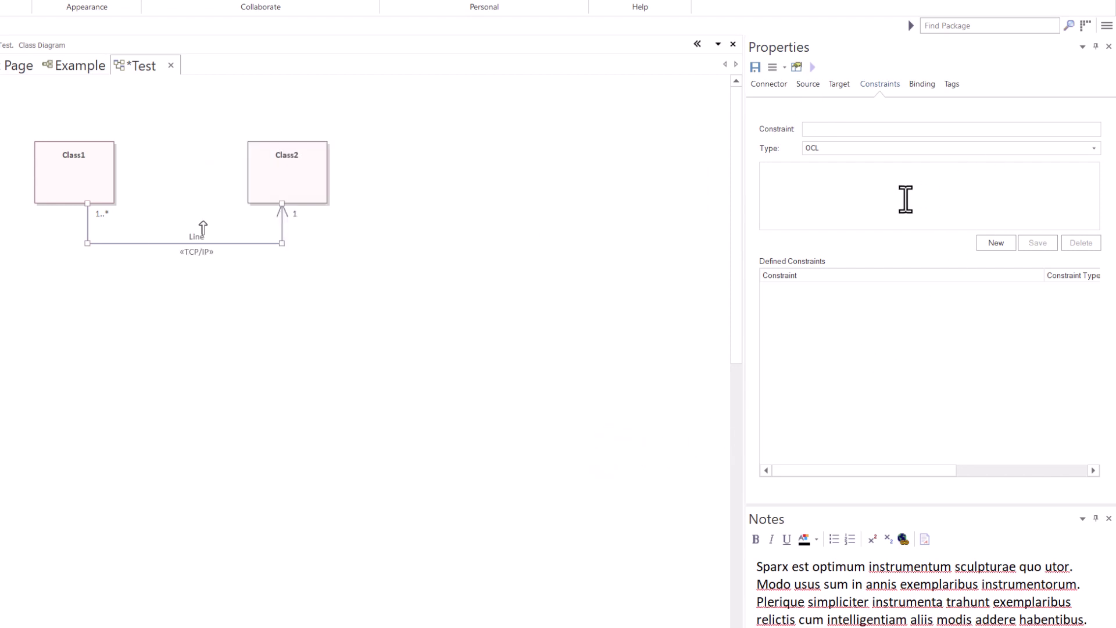
Step: Review the constraint, binding and tag properties of the Line association
left_click(881, 81)
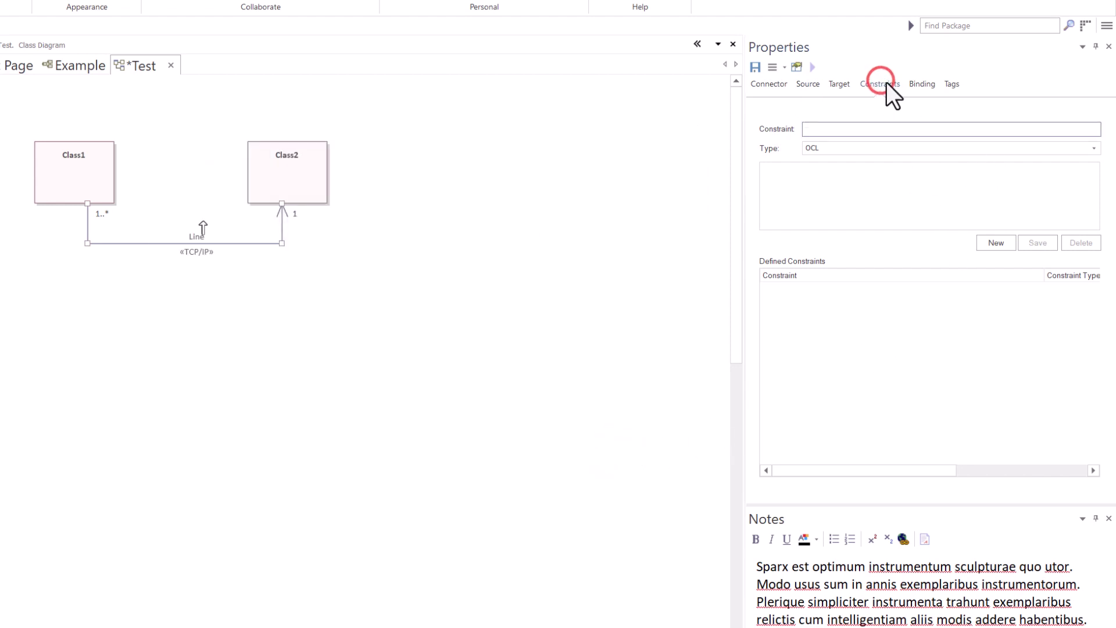
left_click(922, 84)
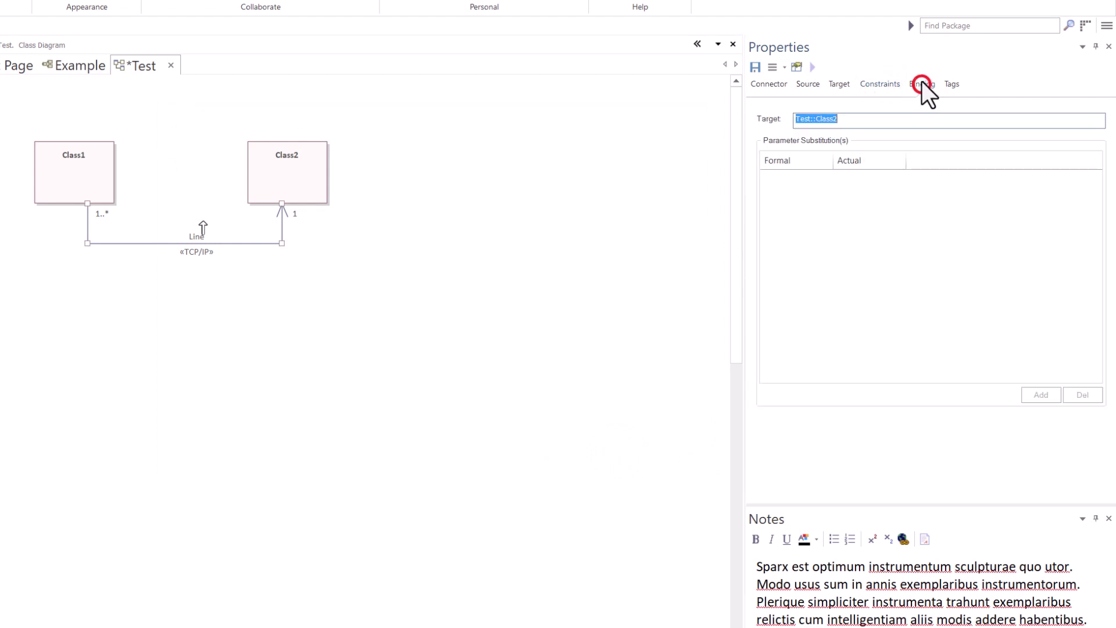
left_click(951, 84)
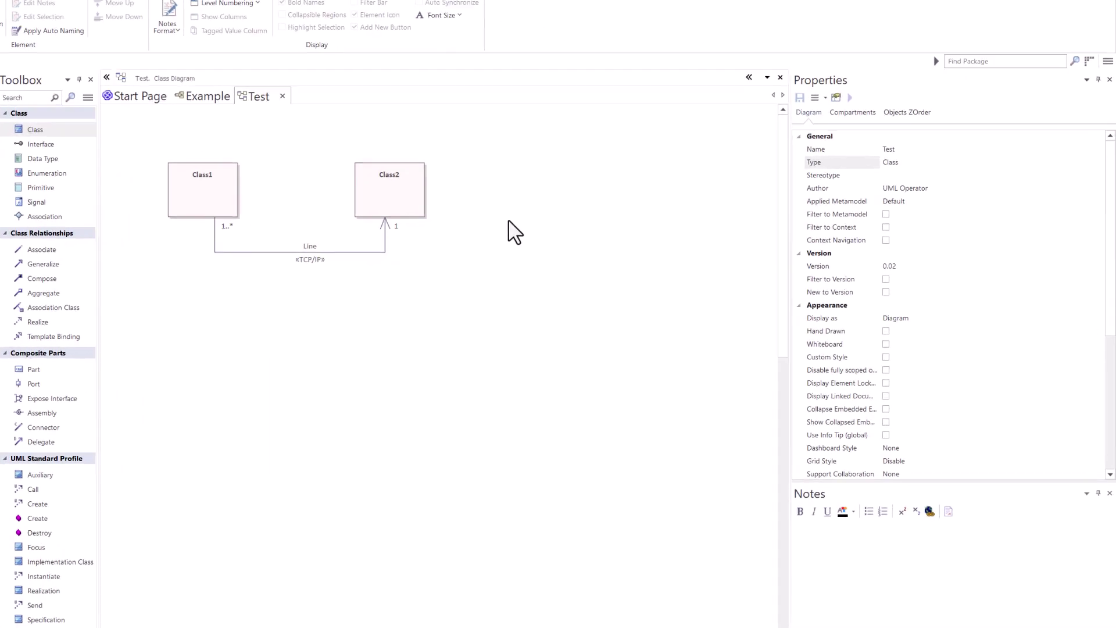
Step: Examine the Test diagram's name, type, stereotype choices, author and version properties
left_click(389, 195)
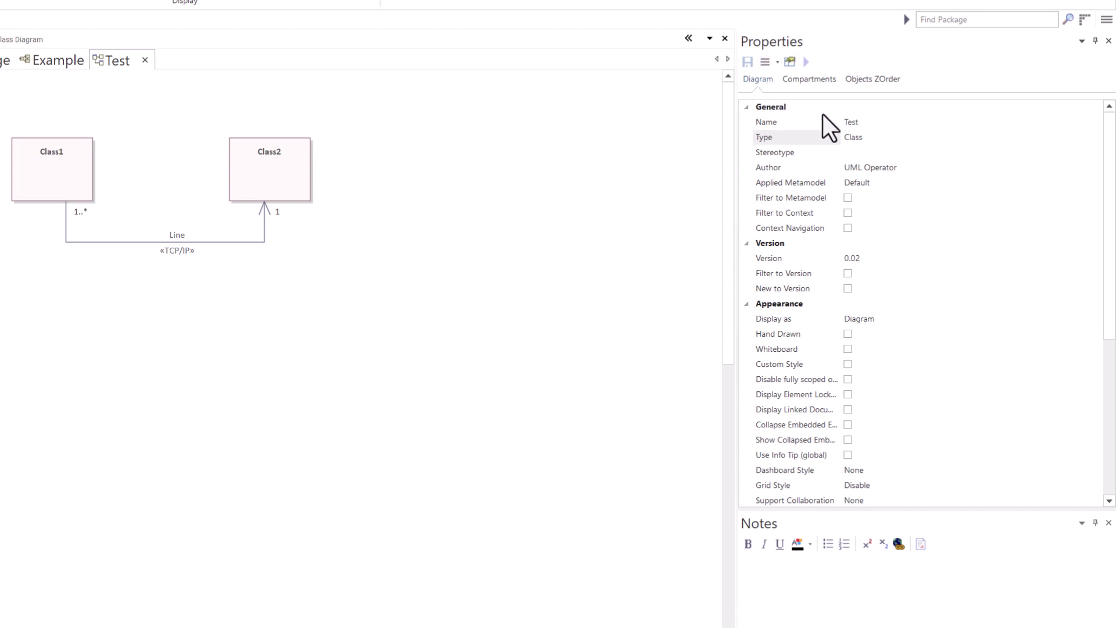
left_click(865, 123)
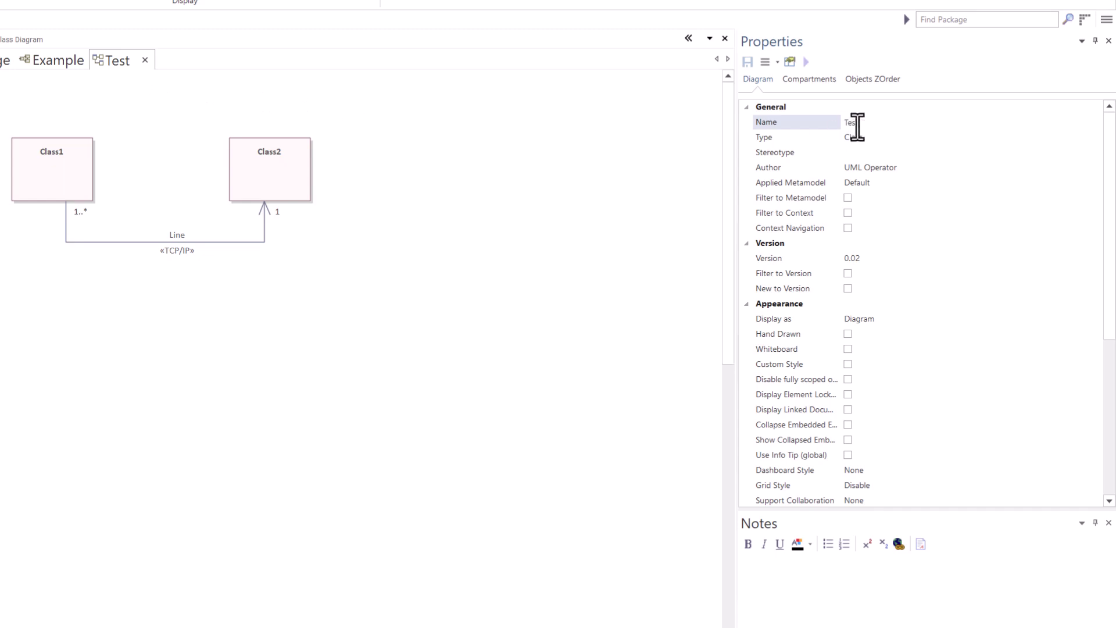
left_click(869, 139)
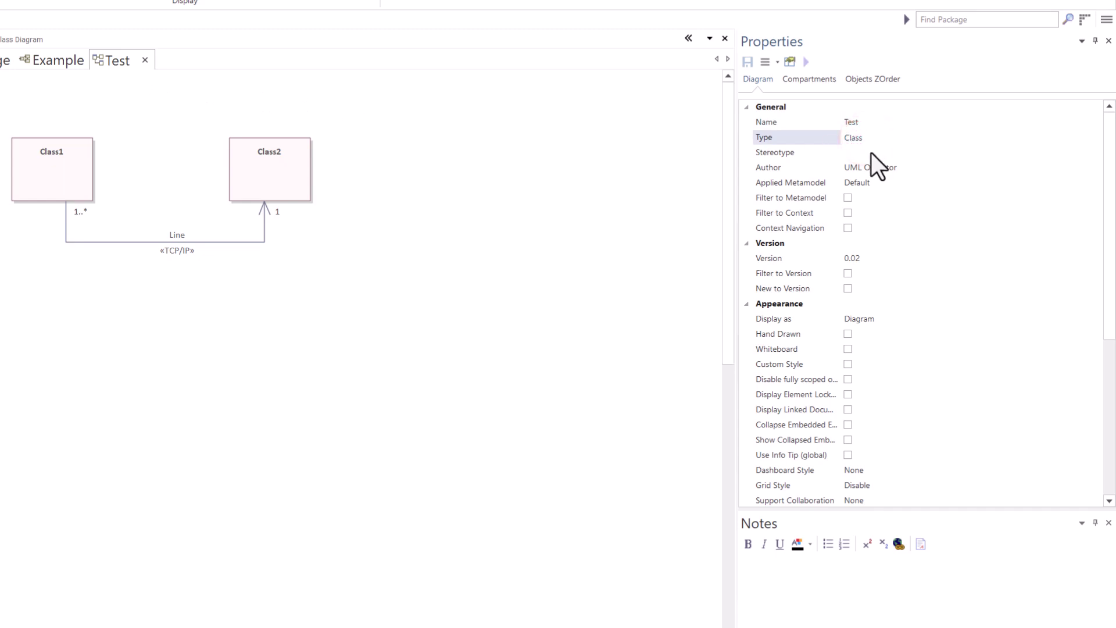
left_click(866, 152)
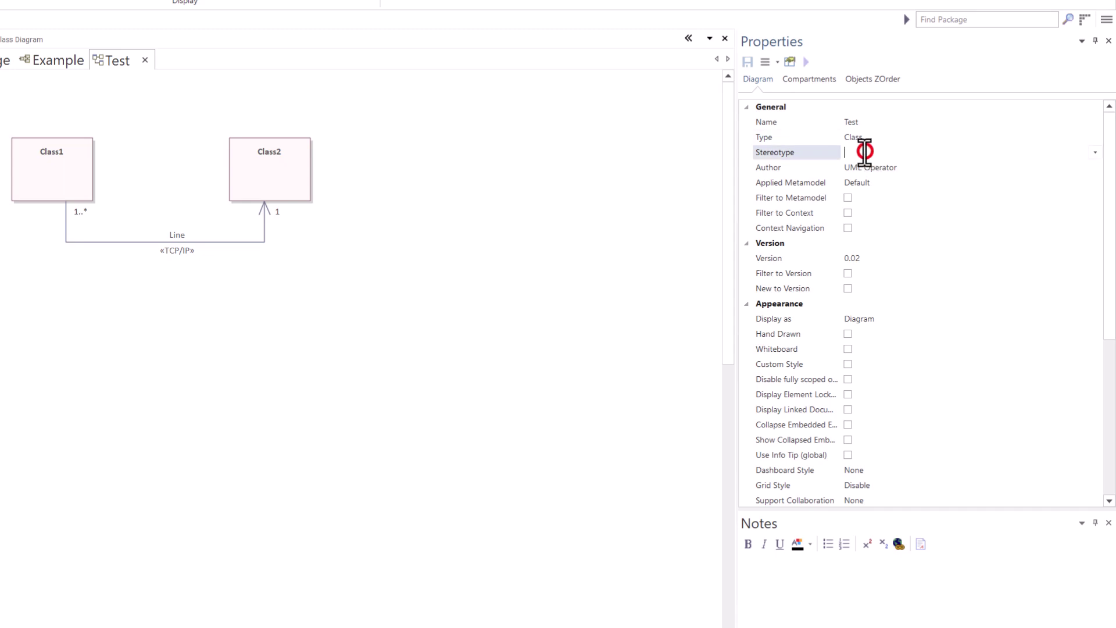
left_click(1092, 151)
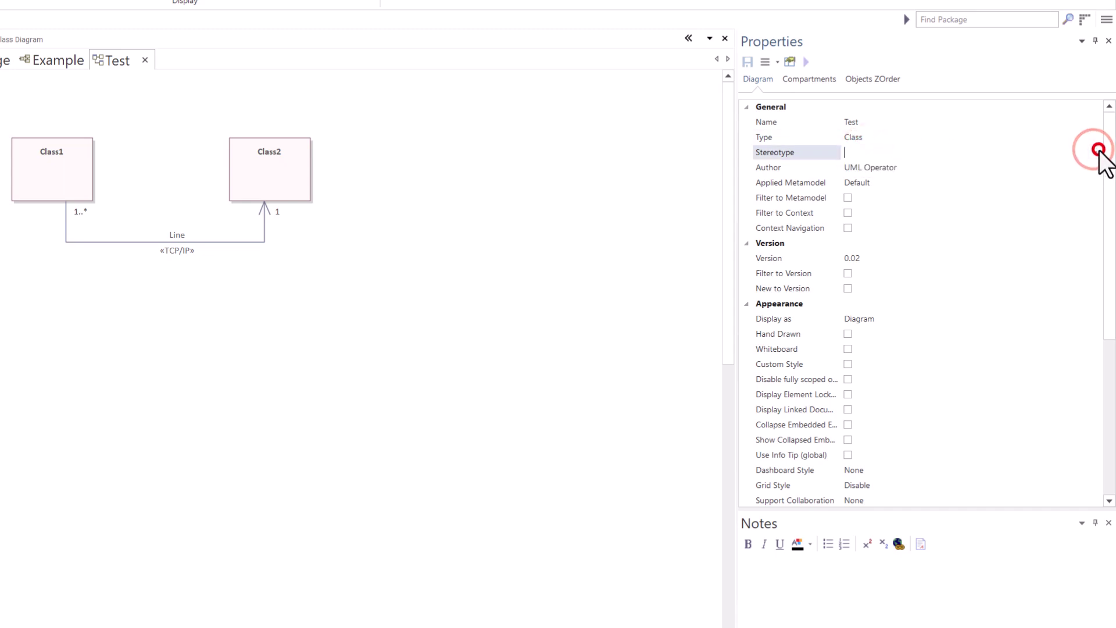
left_click(1098, 153)
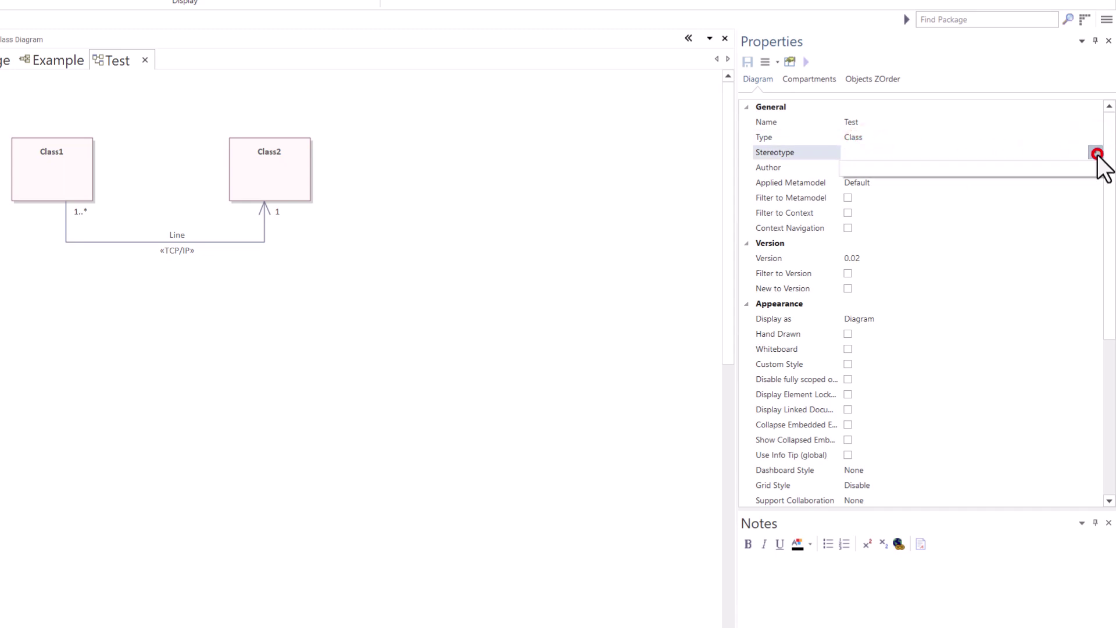
left_click(1099, 153)
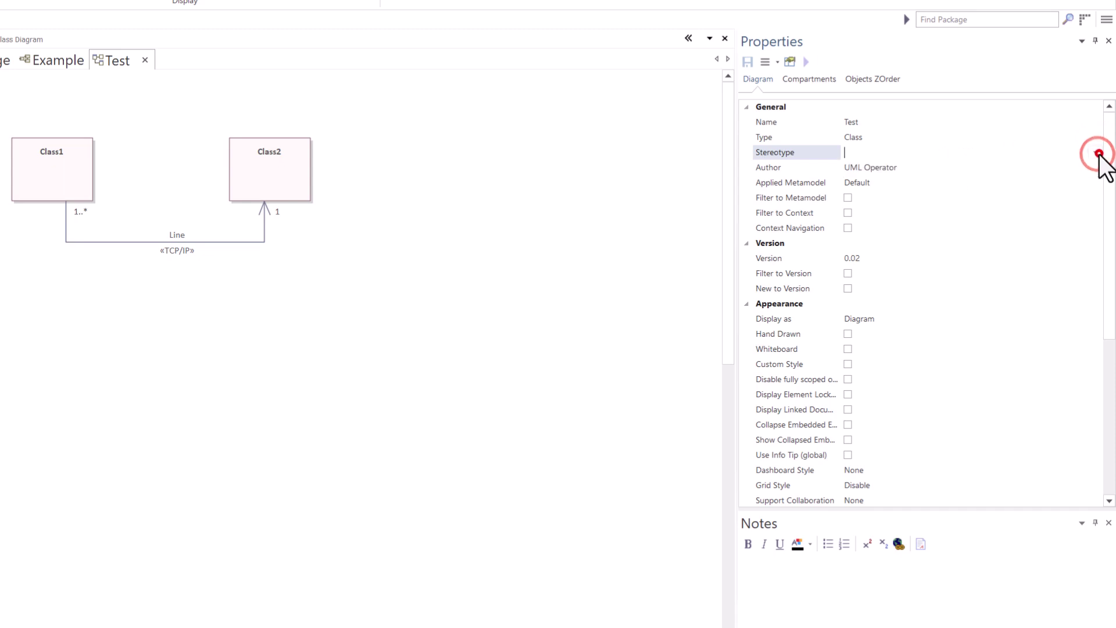
left_click(915, 166)
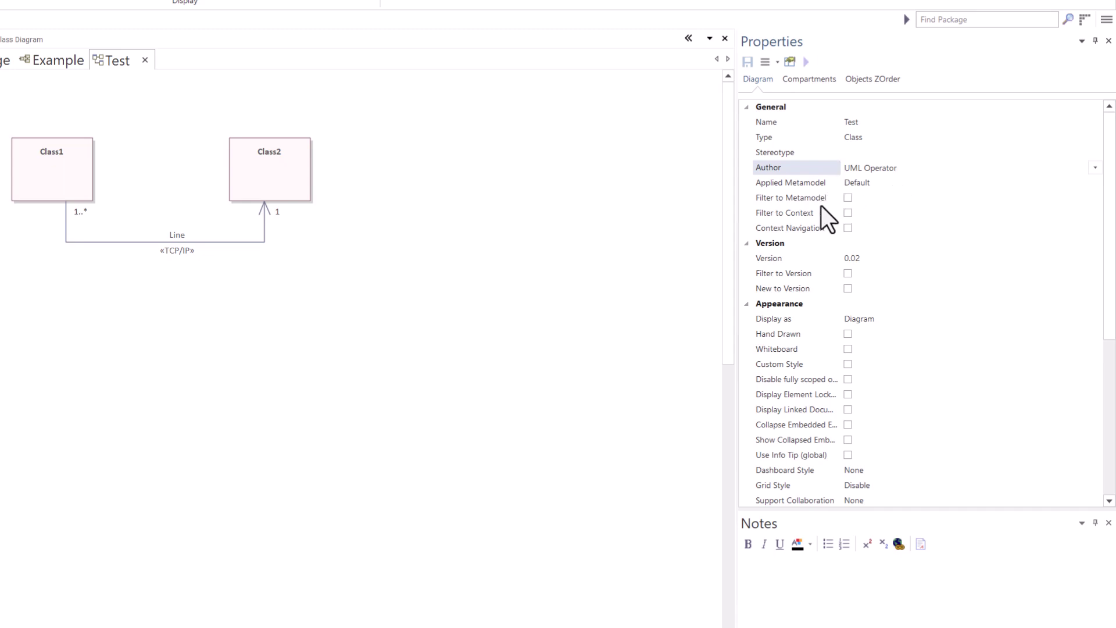
left_click(886, 257)
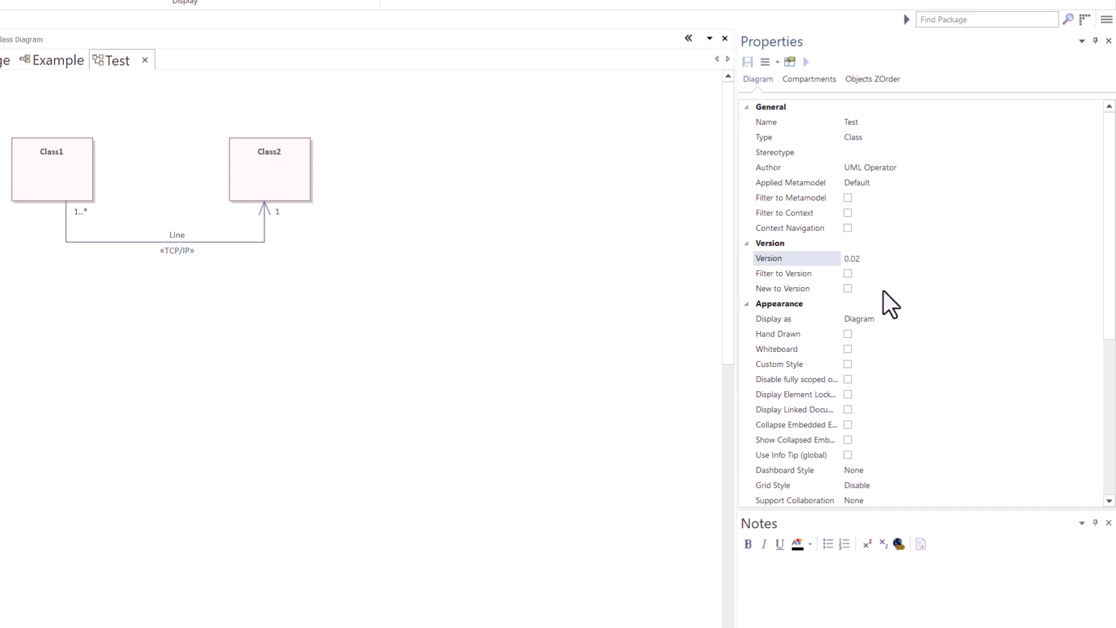
Step: Display the Test diagram as a Specification and switch back to the graphical diagram view
left_click(891, 319)
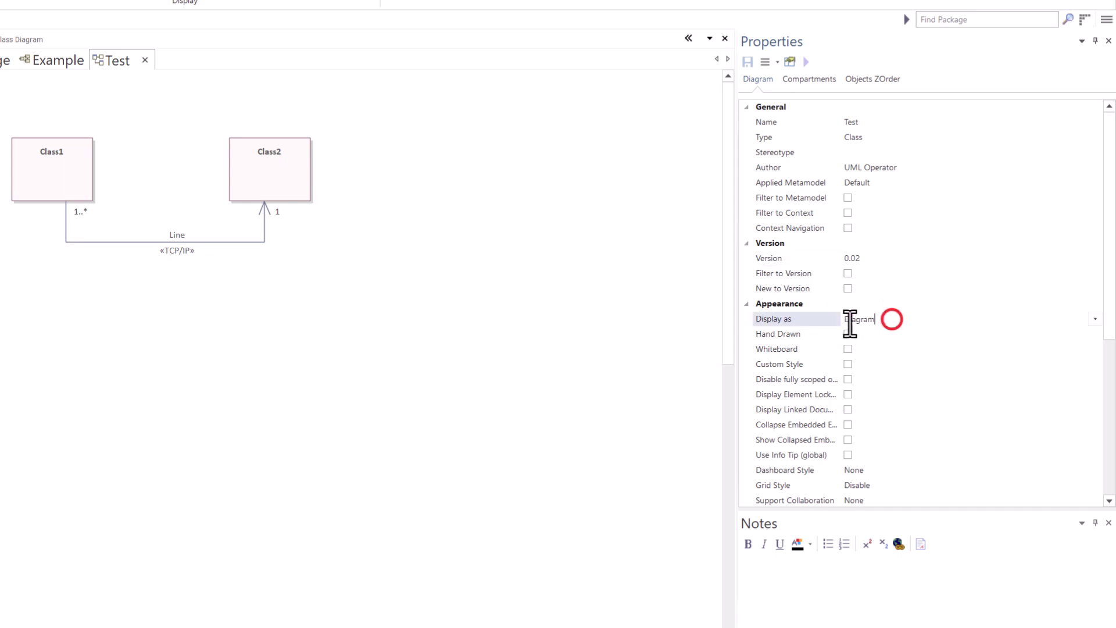
left_click(1095, 319)
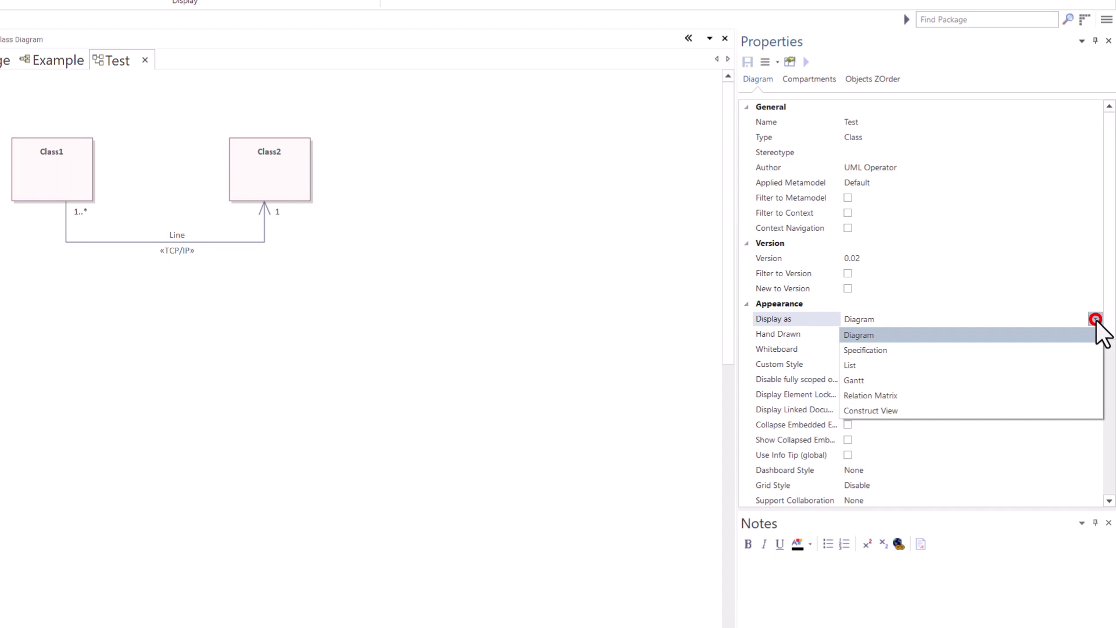
left_click(878, 350)
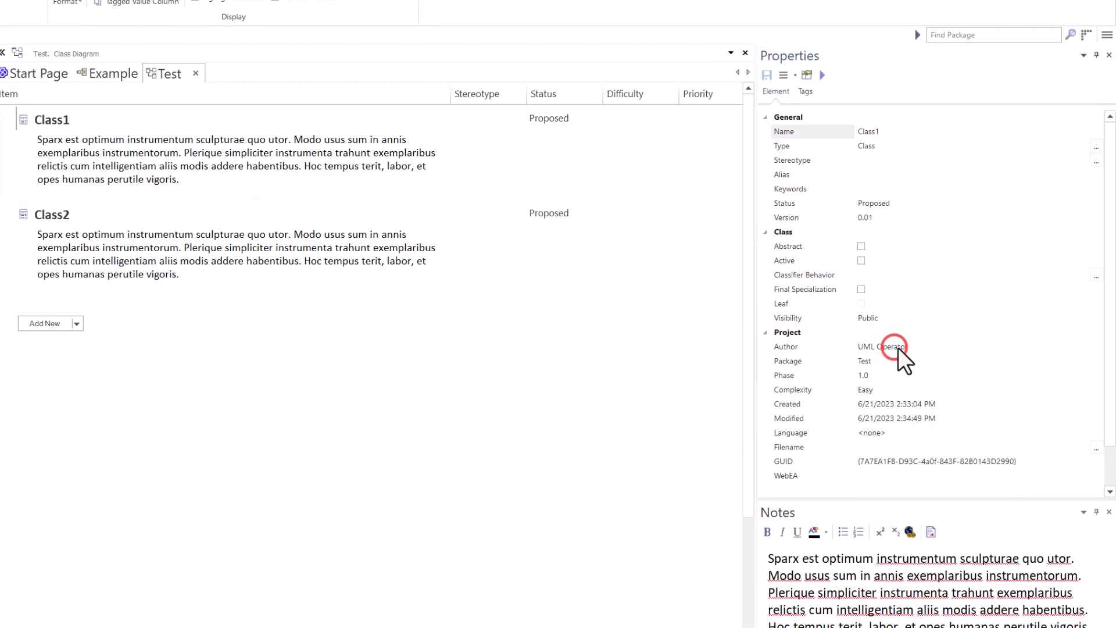
left_click(480, 304)
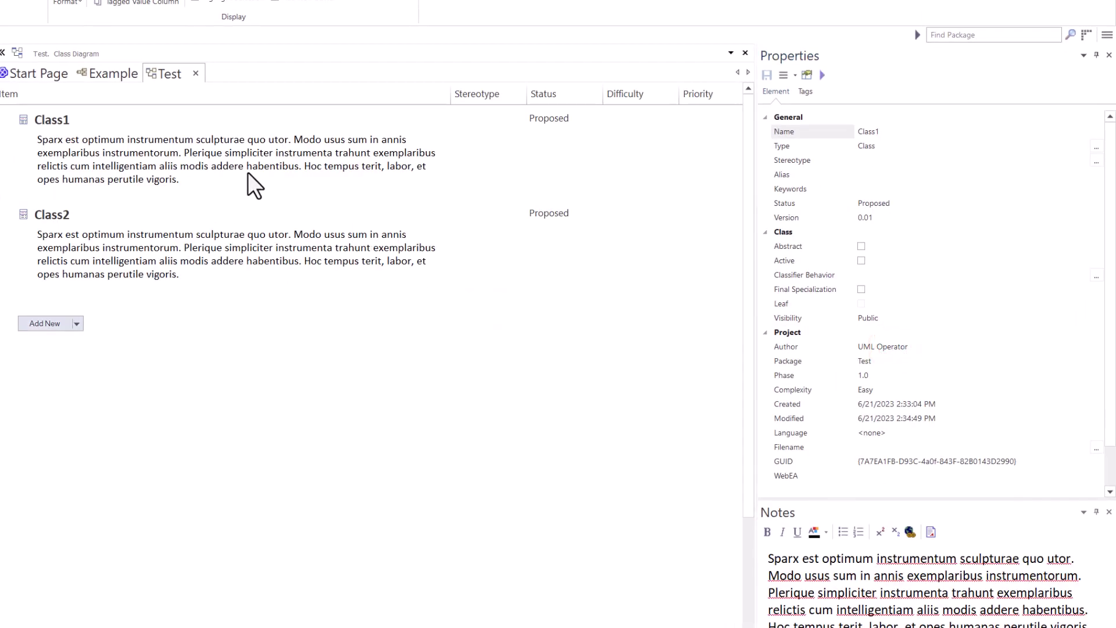
left_click(196, 74)
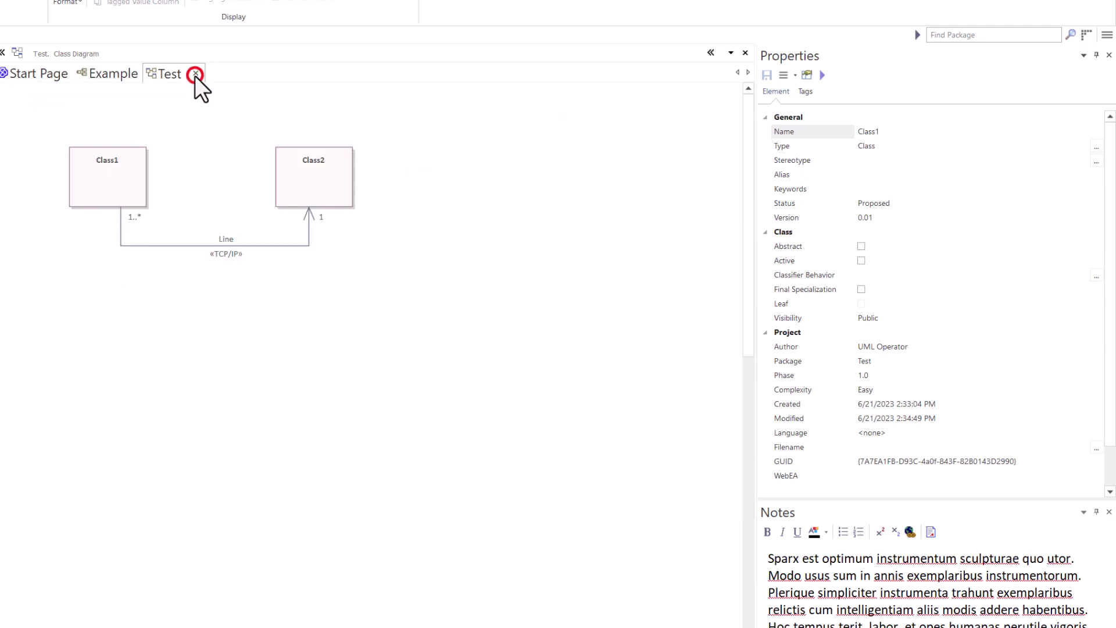
Step: Display the Test diagram as a Relation Matrix
left_click(577, 309)
left_click(917, 320)
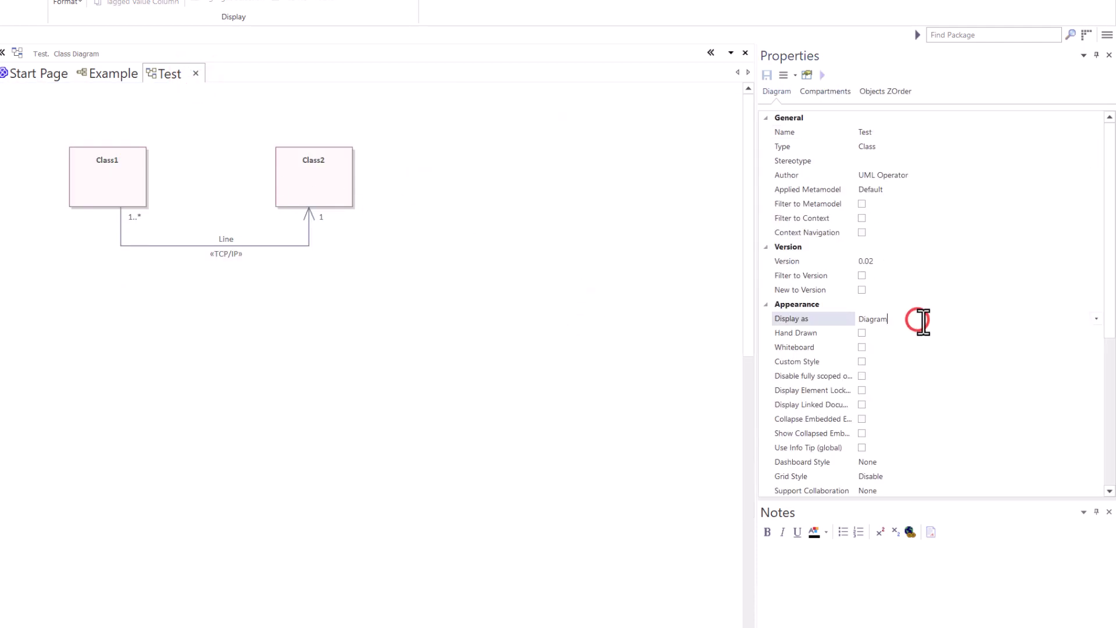
left_click(1096, 318)
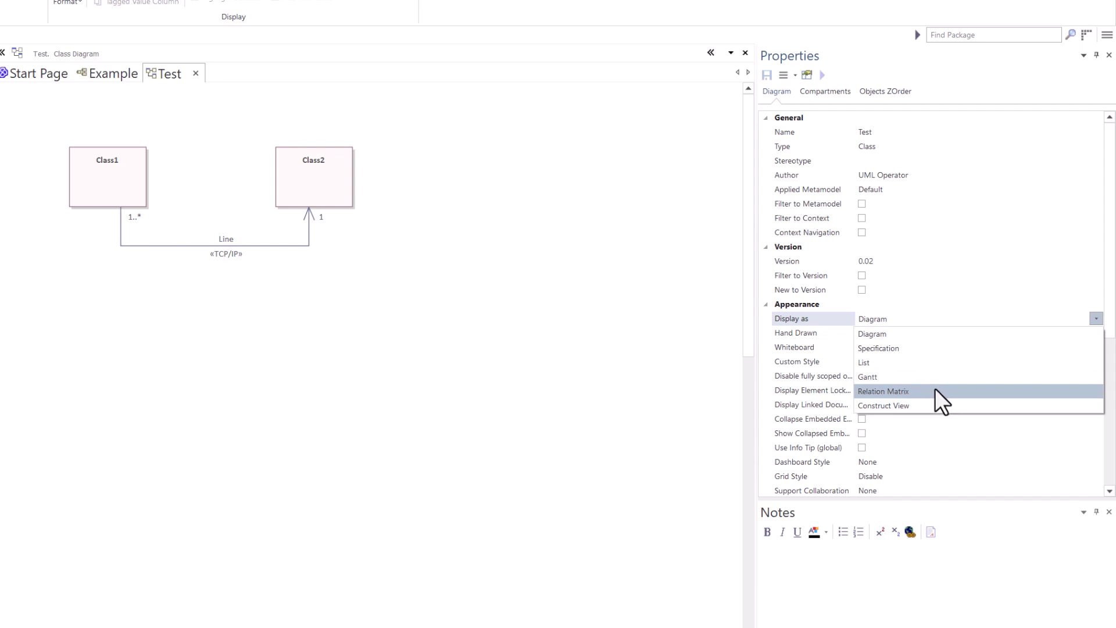
left_click(934, 390)
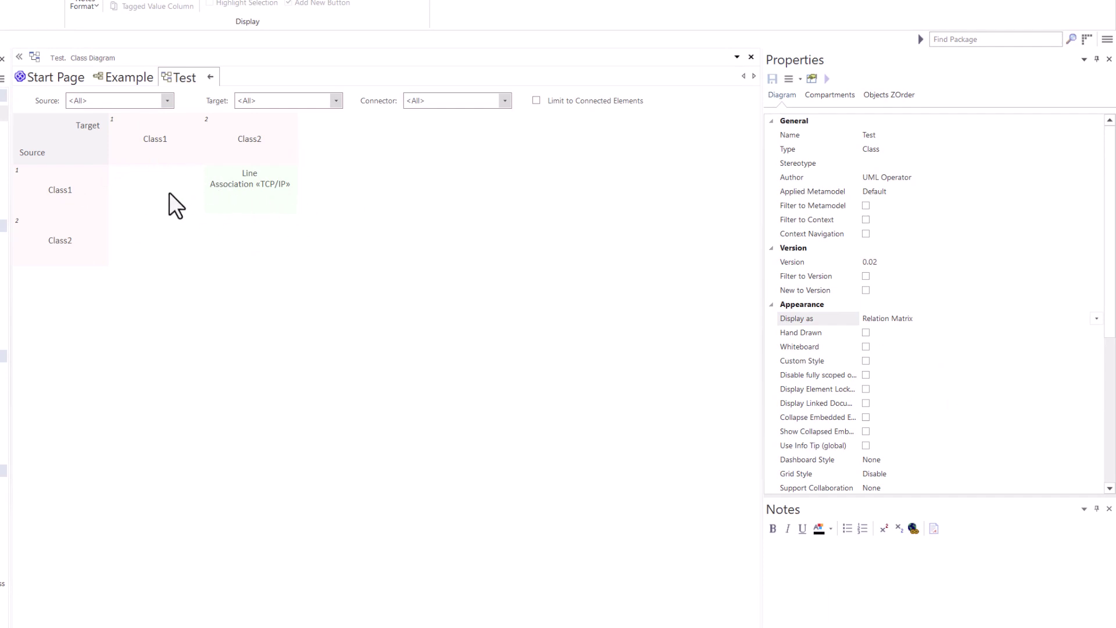
Step: Inspect the Class1, Class2 and Line association cells of the matrix, and return to the graphical diagram view
left_click(154, 140)
left_click(239, 136)
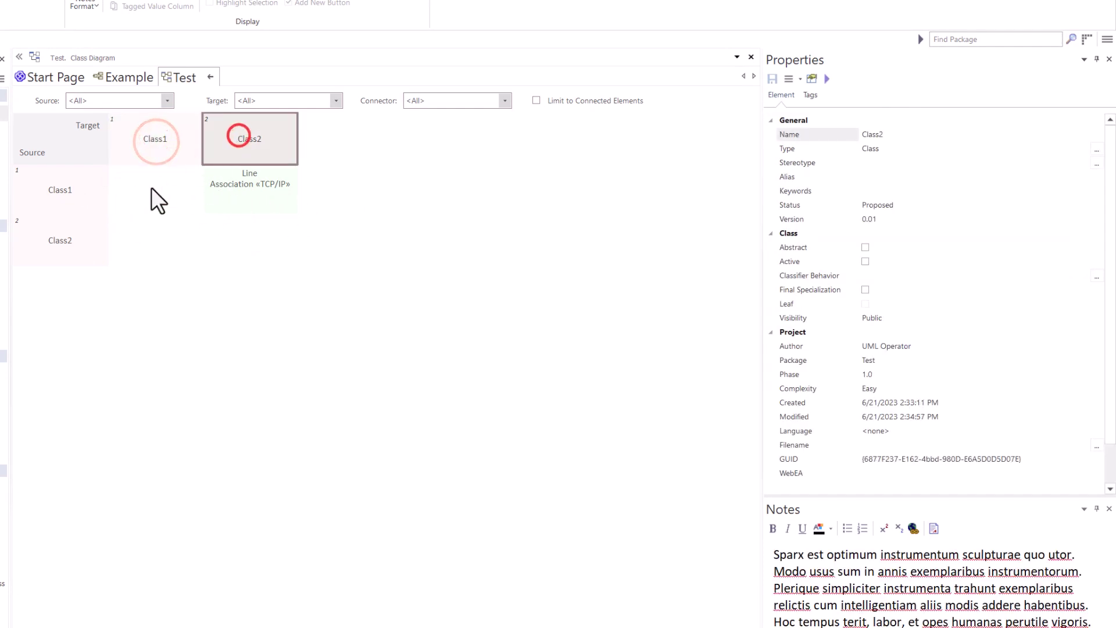
left_click(231, 194)
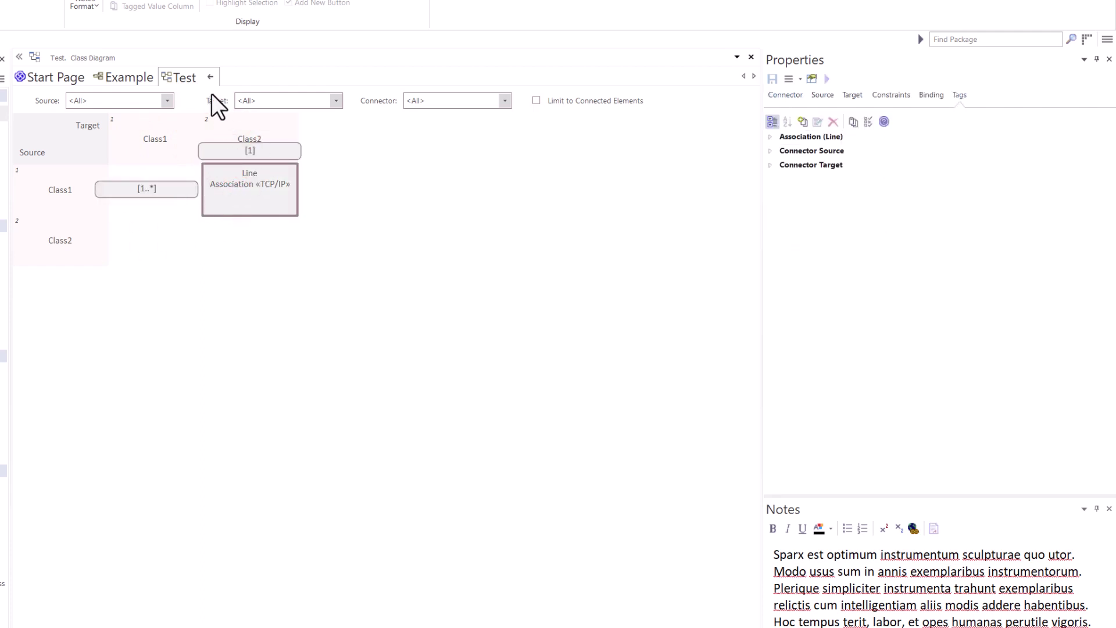
left_click(210, 78)
Step: Turn on the Hand Drawn appearance for the Test diagram and turn it off again
left_click(486, 280)
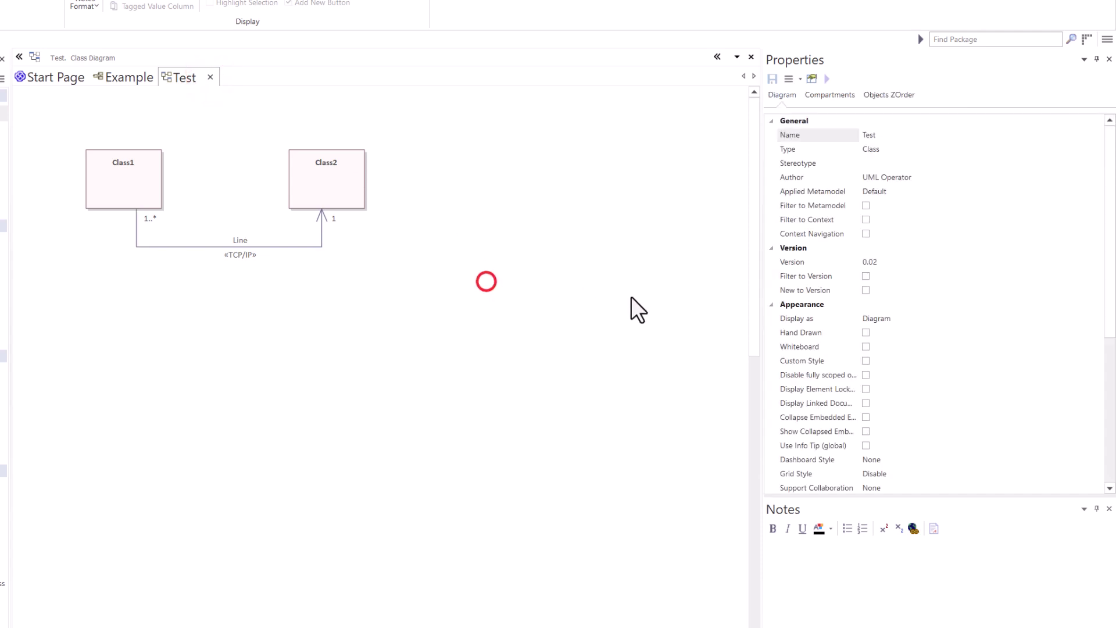
left_click(895, 319)
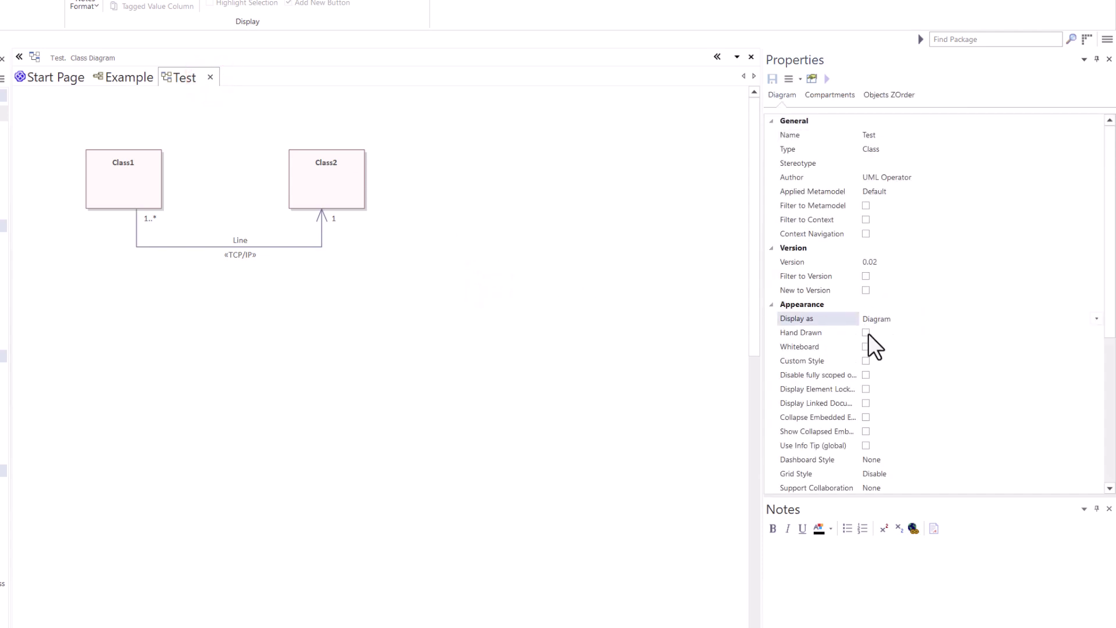
left_click(866, 332)
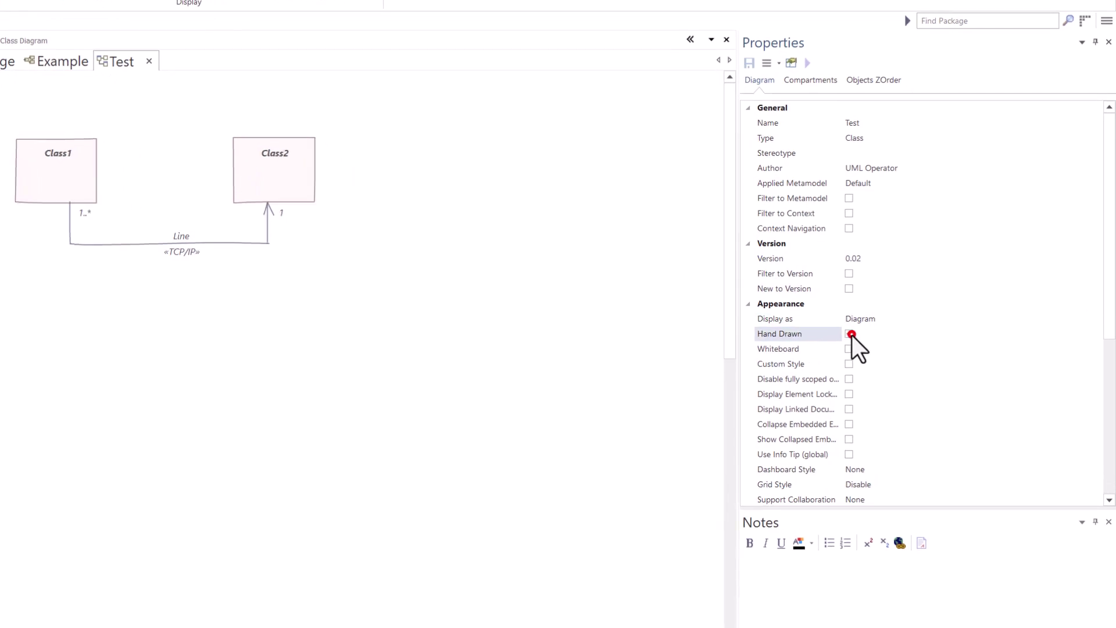
left_click(850, 333)
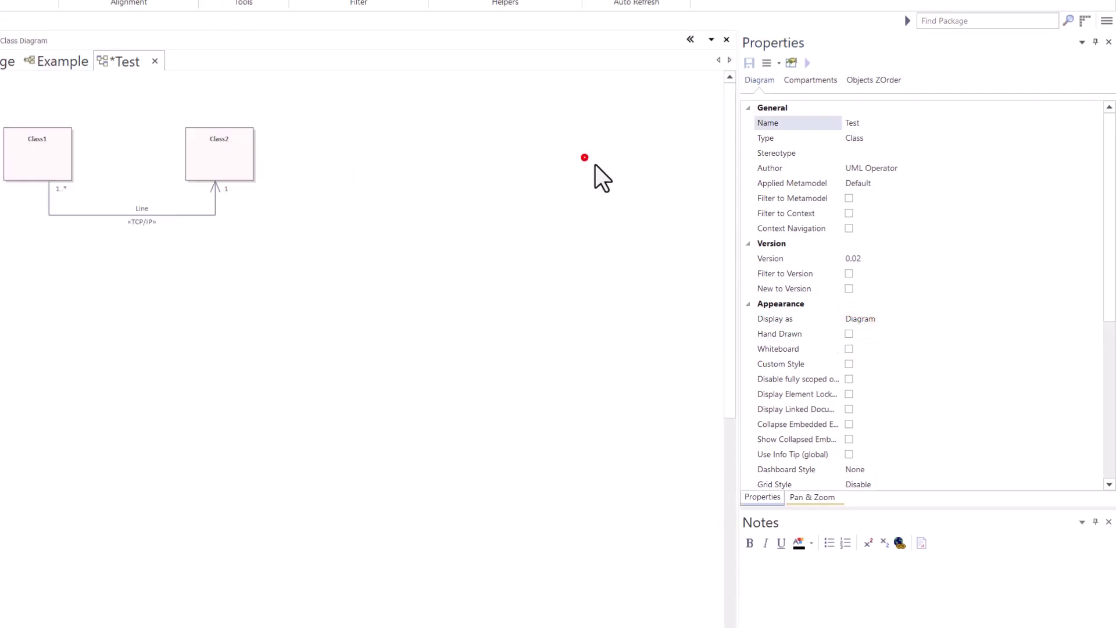
Step: Enable both the Hand Drawn and Whiteboard appearance options for the Test diagram
left_click(805, 497)
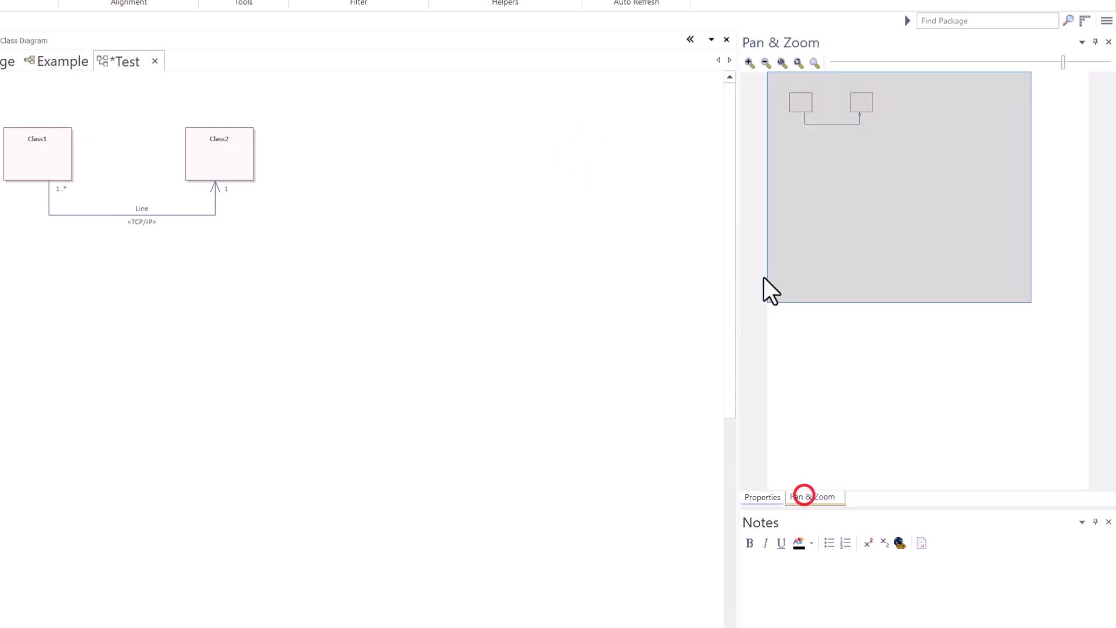
left_click(796, 62)
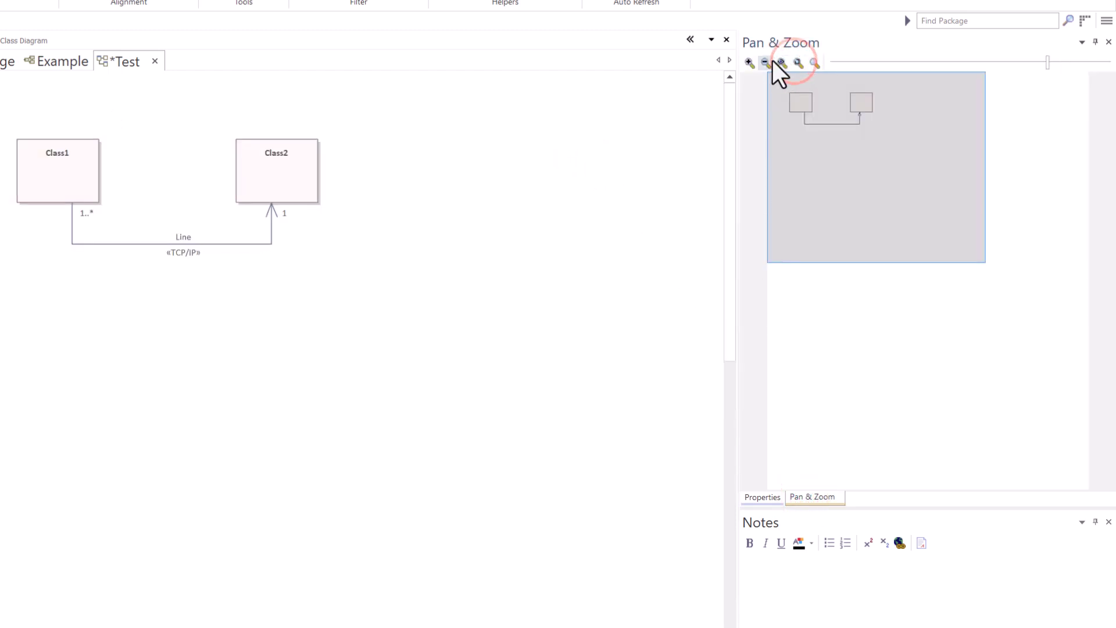
left_click(775, 62)
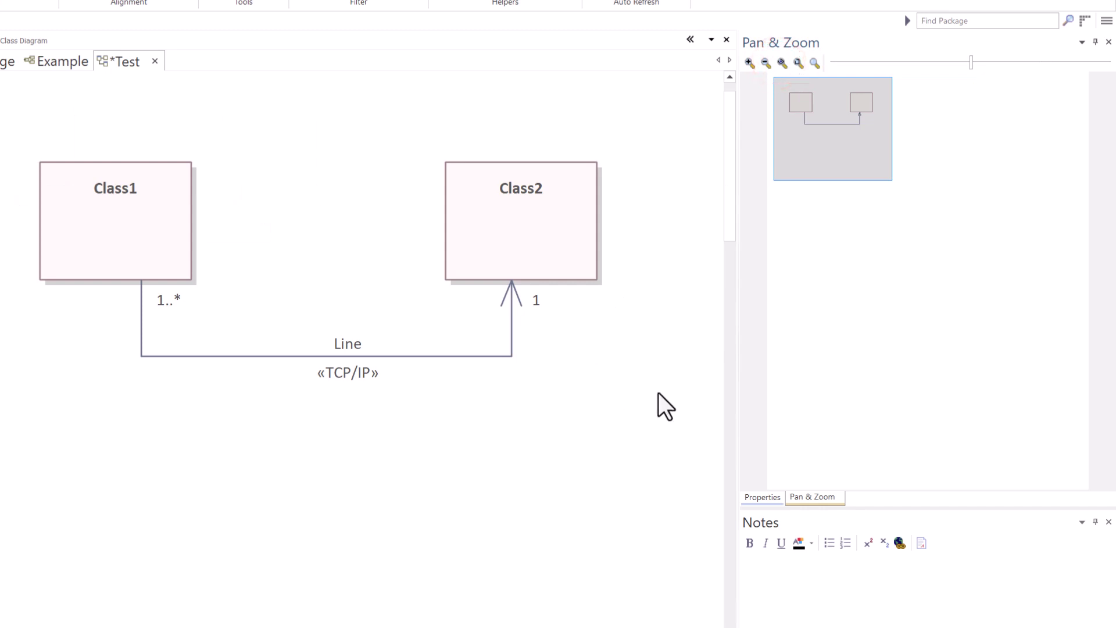
left_click(750, 497)
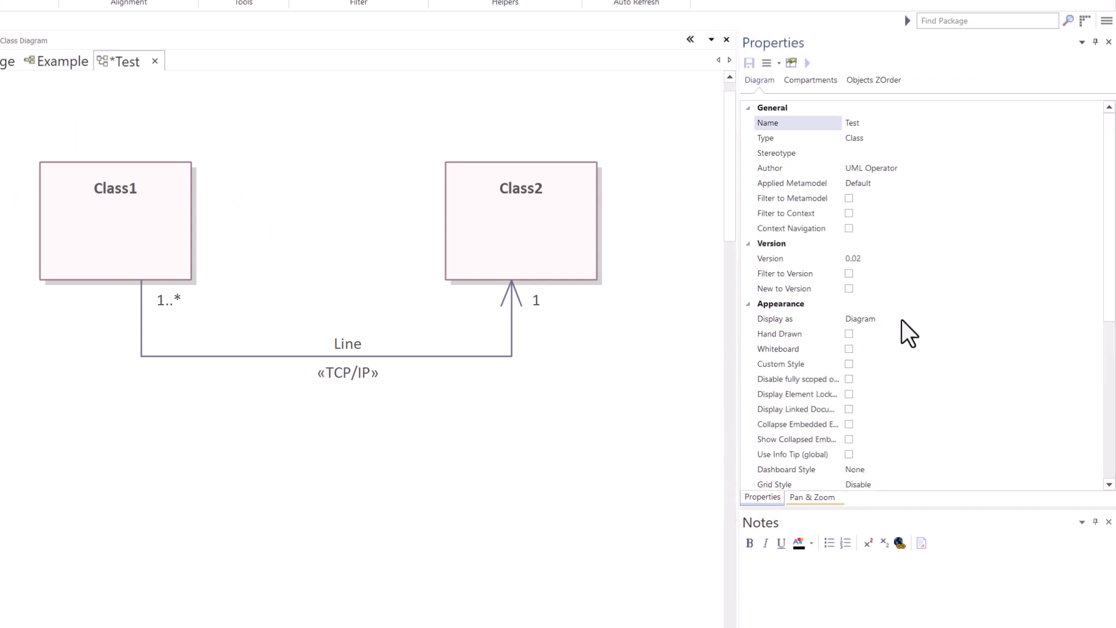
left_click(848, 334)
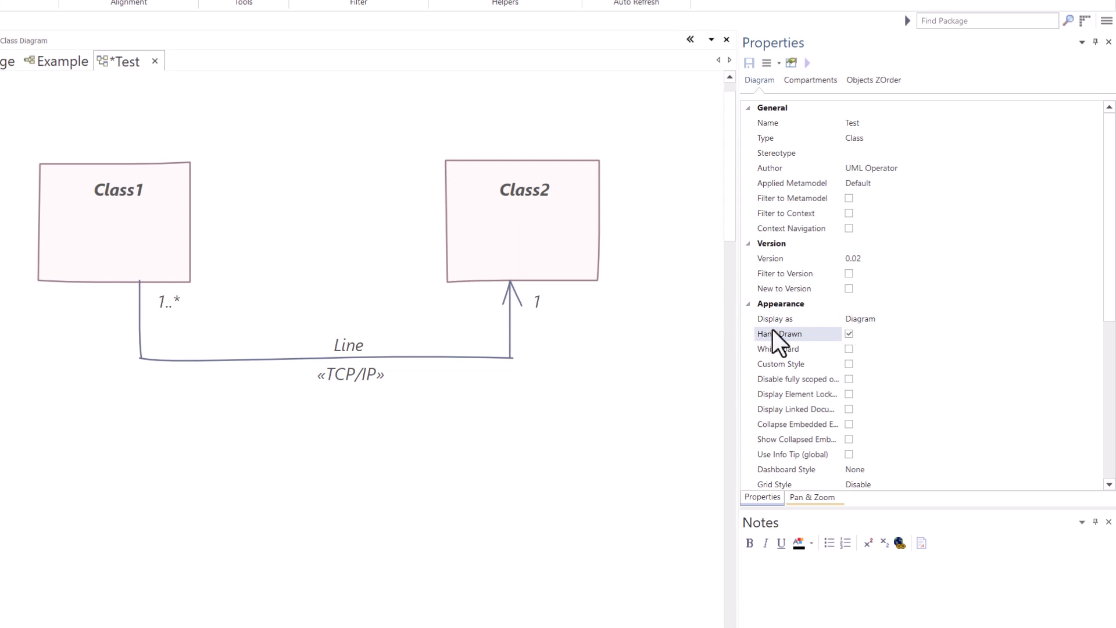
left_click(849, 348)
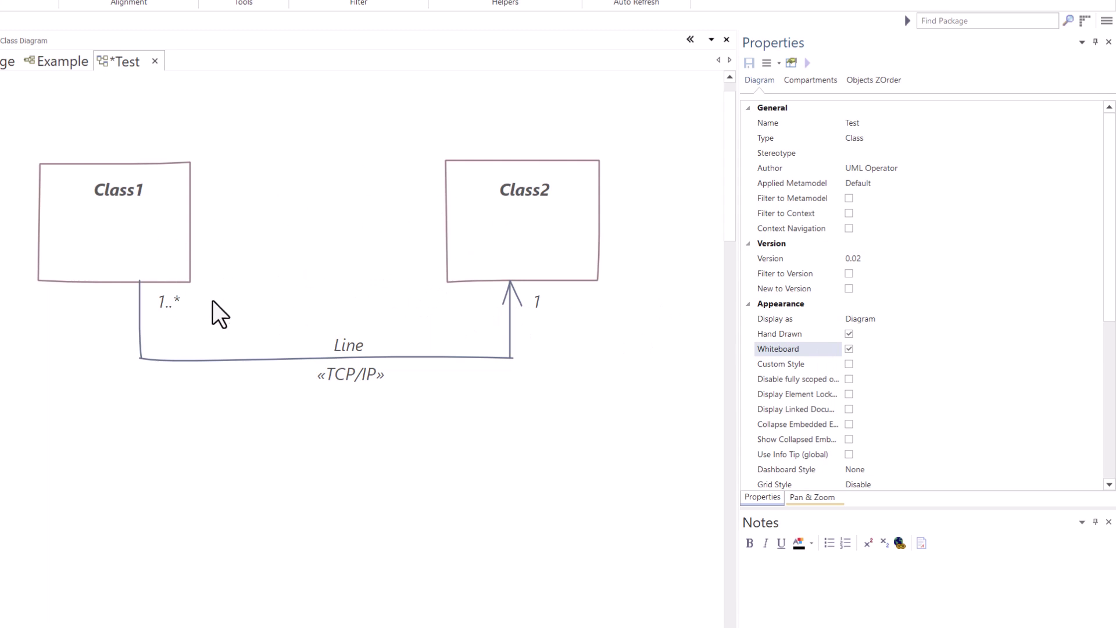
Step: Turn off the Hand Drawn and Whiteboard appearance options for the Test diagram
left_click(849, 334)
left_click(849, 348)
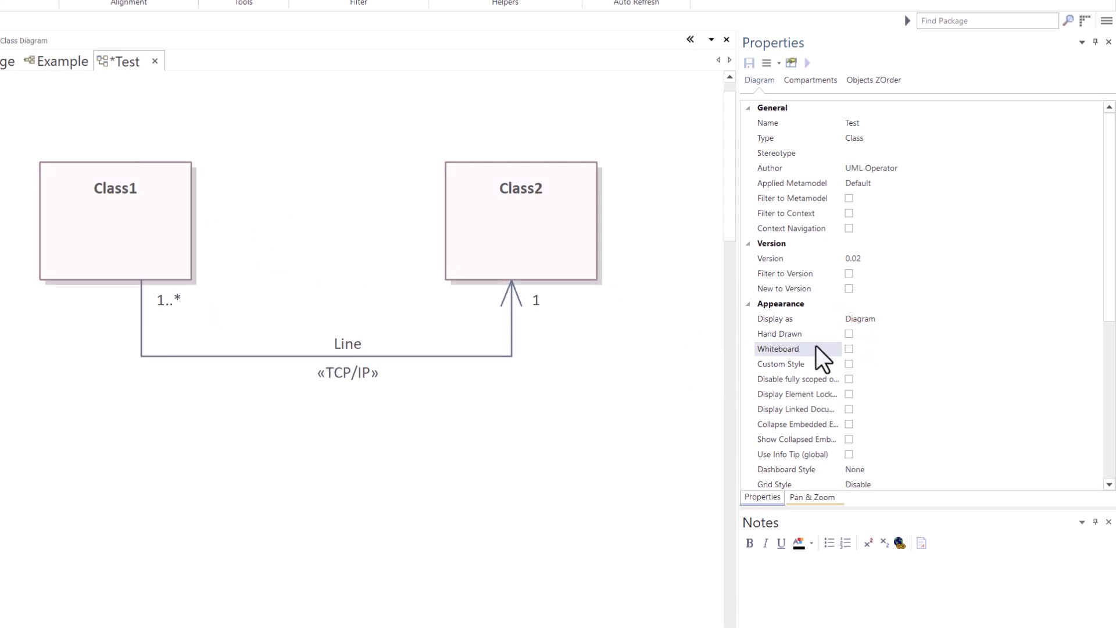
Step: Turn on Custom Style for the Test diagram, view Class1's formatting tools, and turn the option off again
left_click(849, 363)
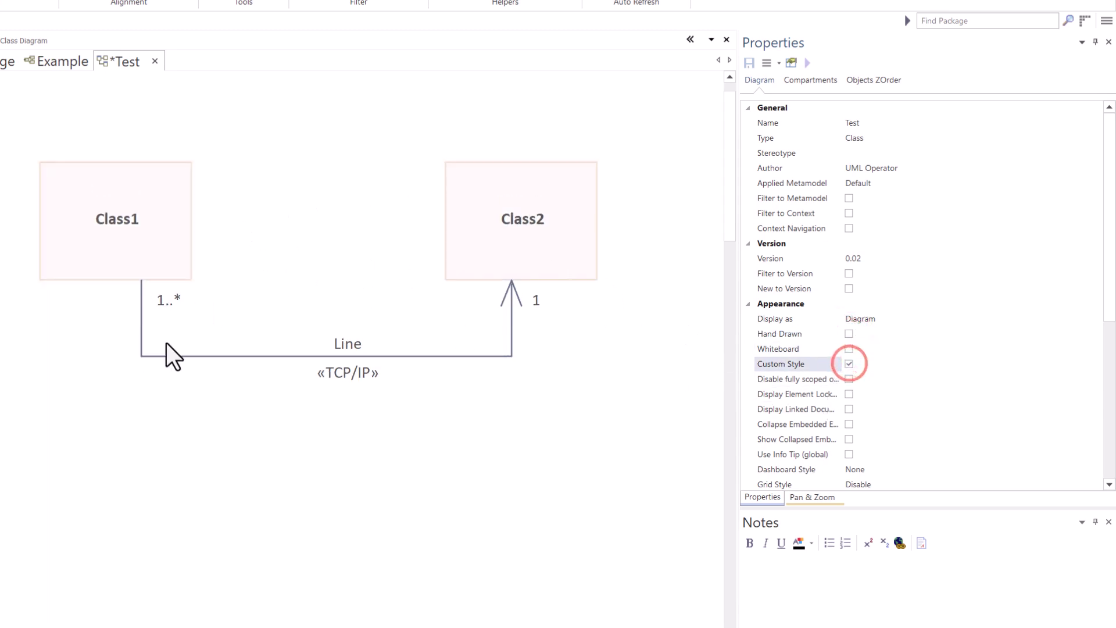
left_click(174, 249)
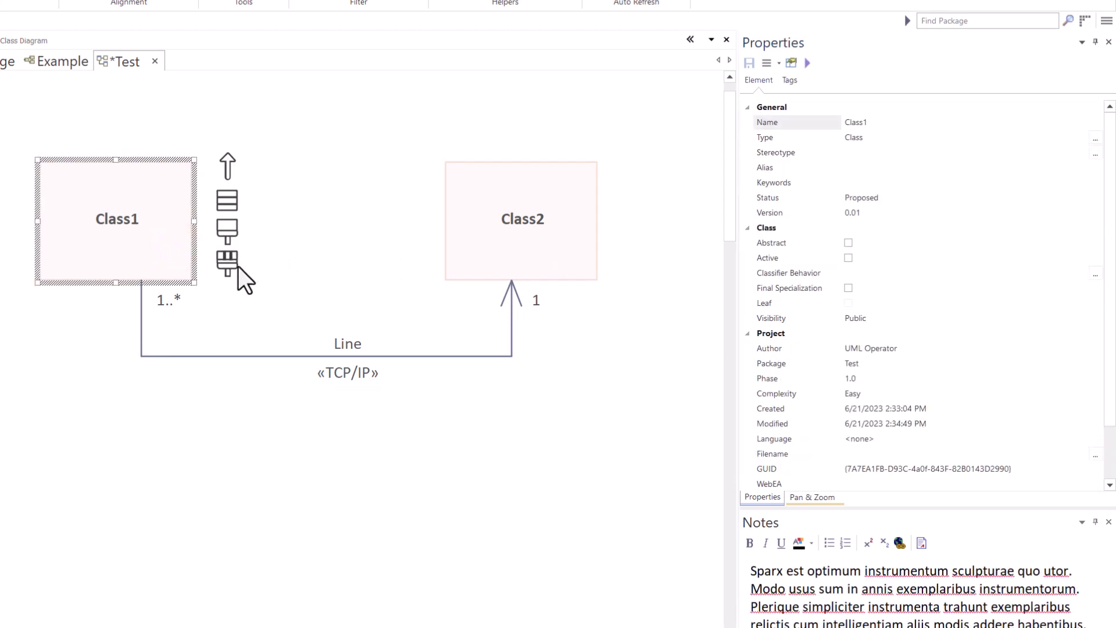
mouse_move(232, 266)
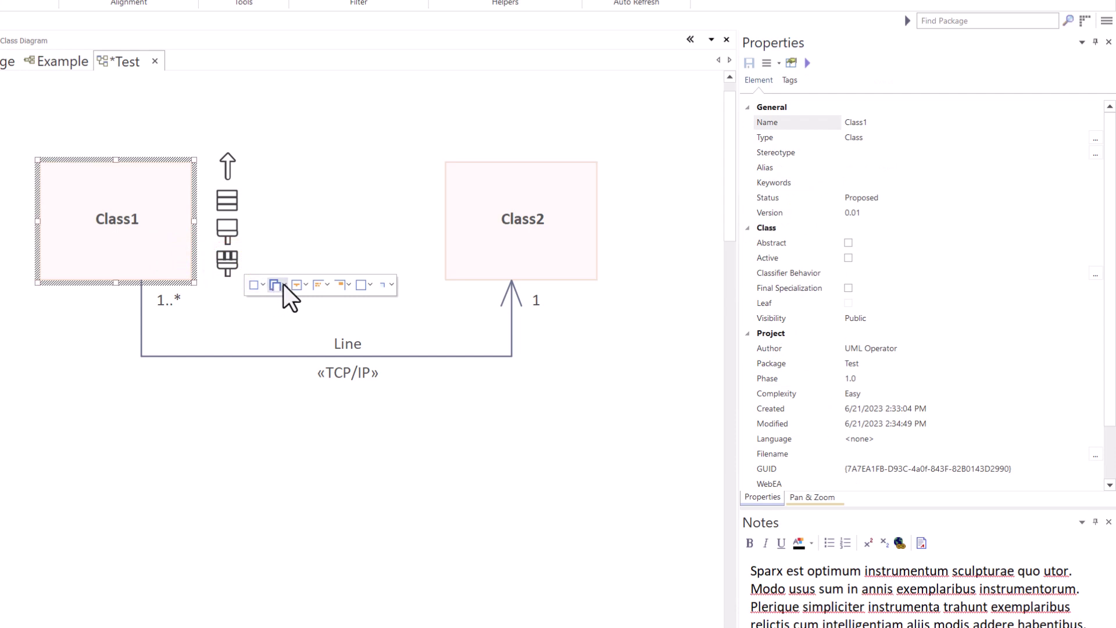
left_click(290, 424)
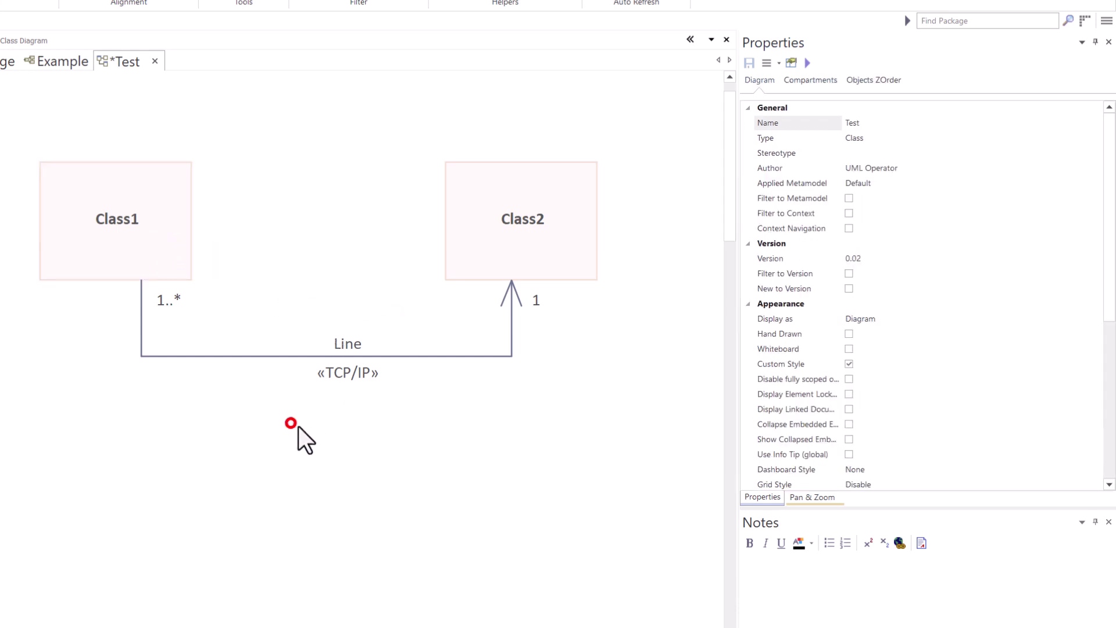
left_click(848, 364)
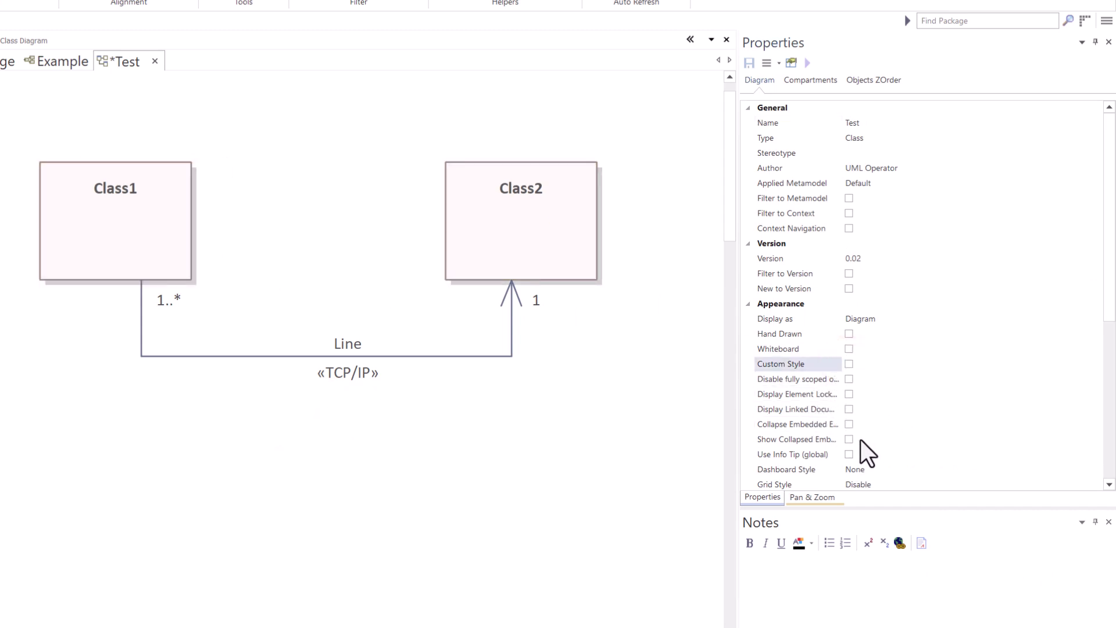
Step: Select the Test diagram's whole GUID value in its Advanced properties, and go to the MDG Technology property
scroll(861, 440, "down", 4)
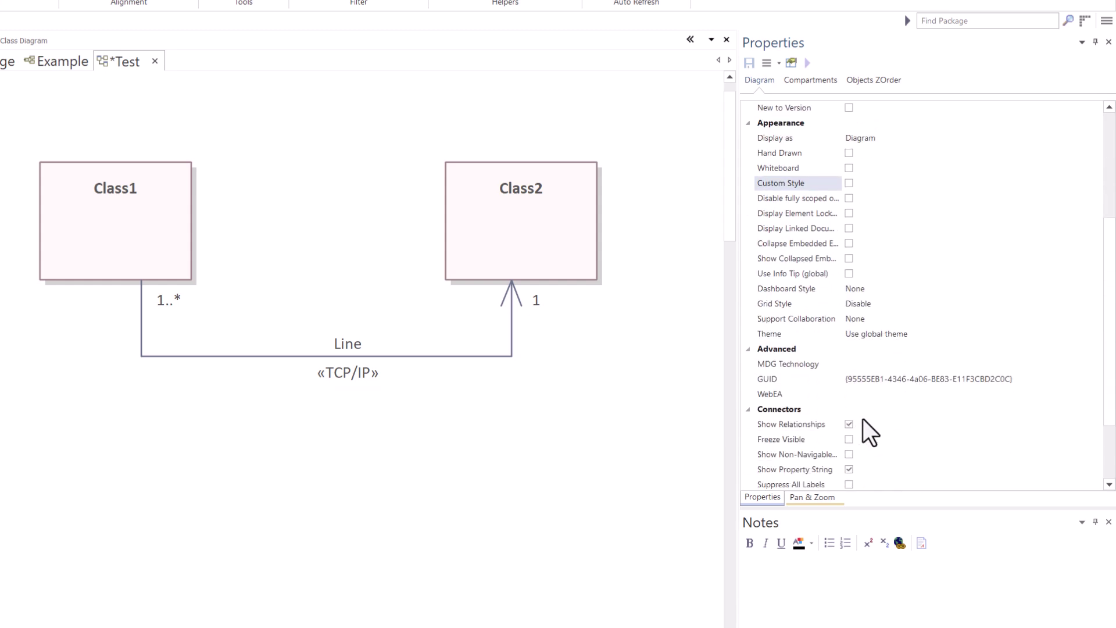
left_click(901, 382)
left_click(869, 378)
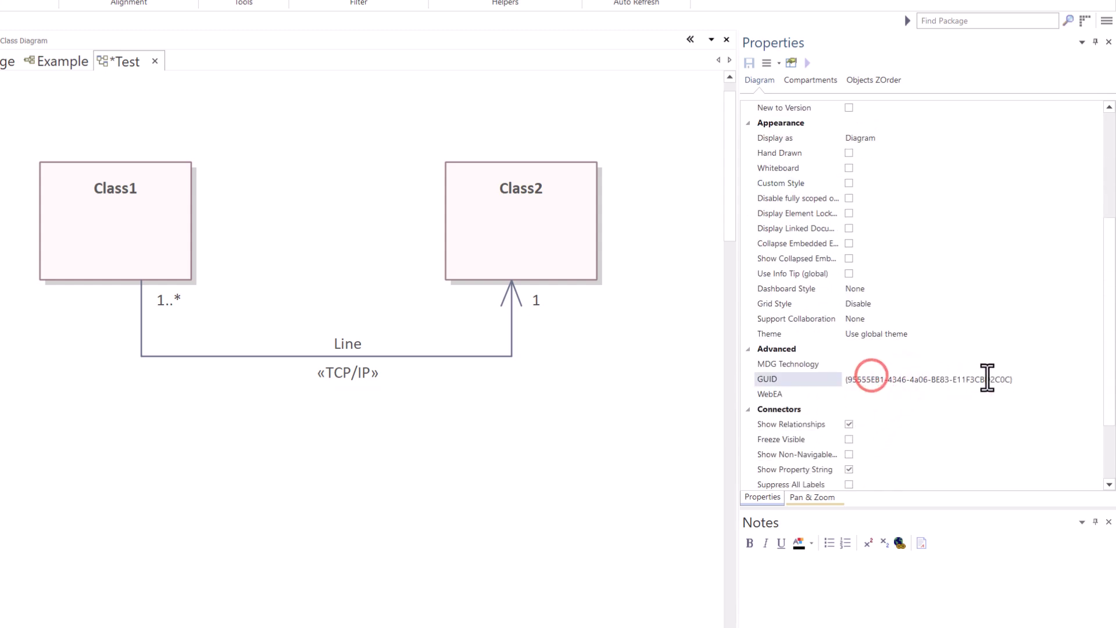
left_click_drag(1020, 381, 832, 400)
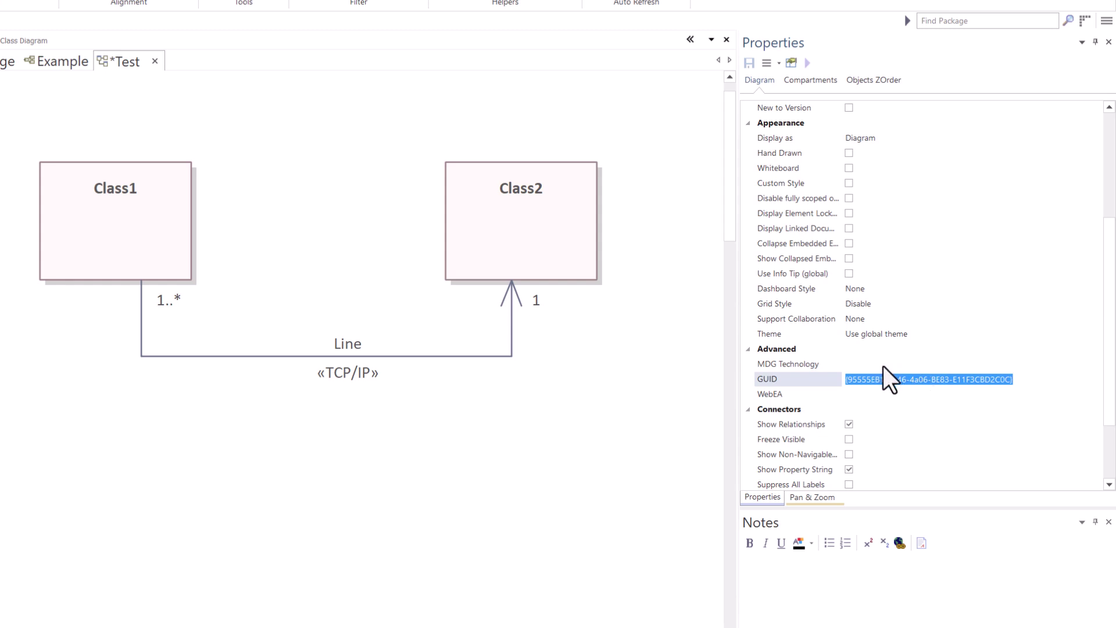
left_click(853, 364)
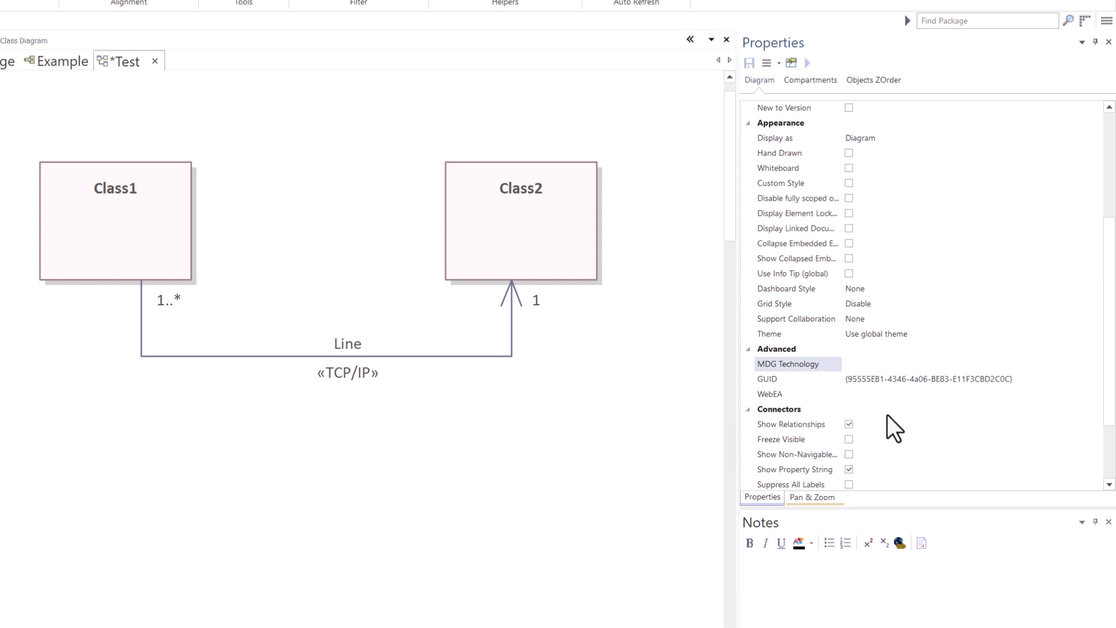
Step: Toggle the Show Relationships connector option off and back on for the Test diagram
scroll(879, 402, "down", 2)
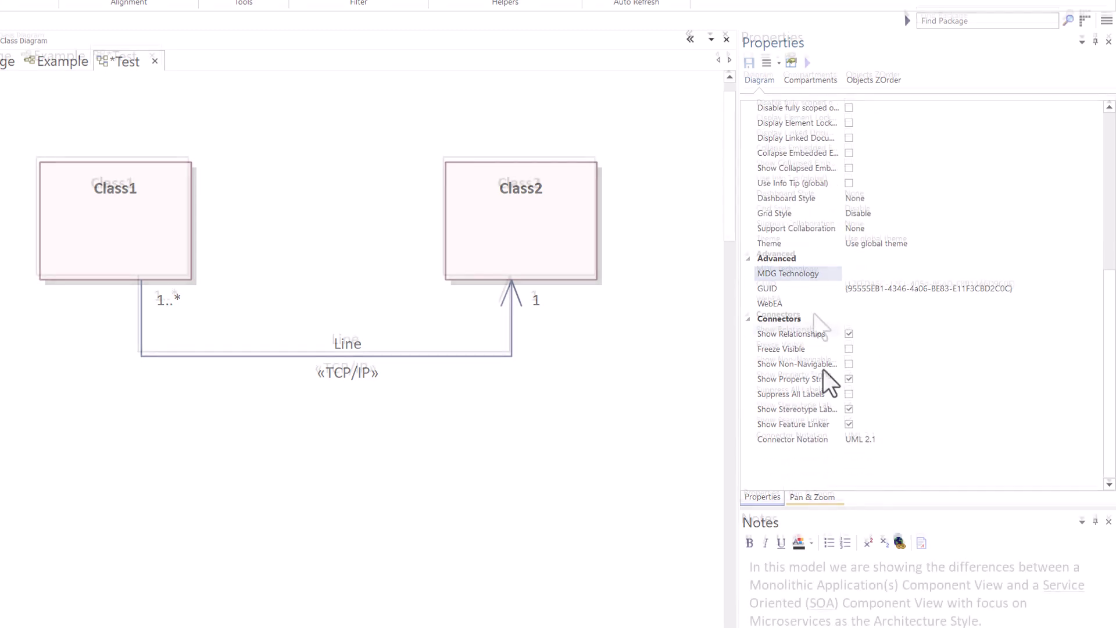
left_click(795, 332)
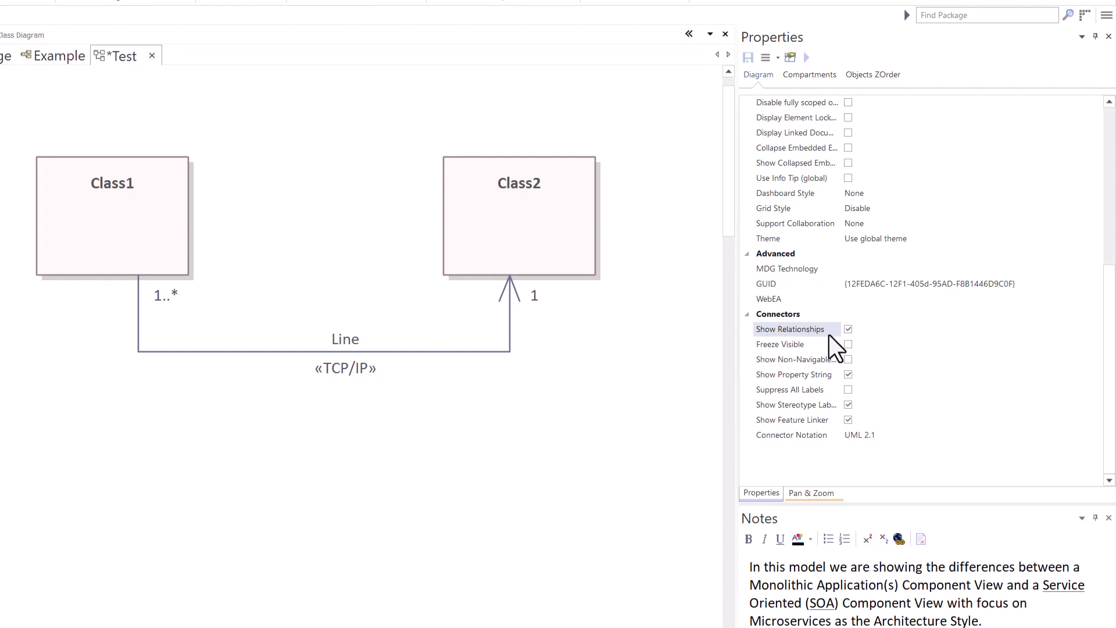
left_click(849, 331)
left_click(848, 331)
left_click(587, 358)
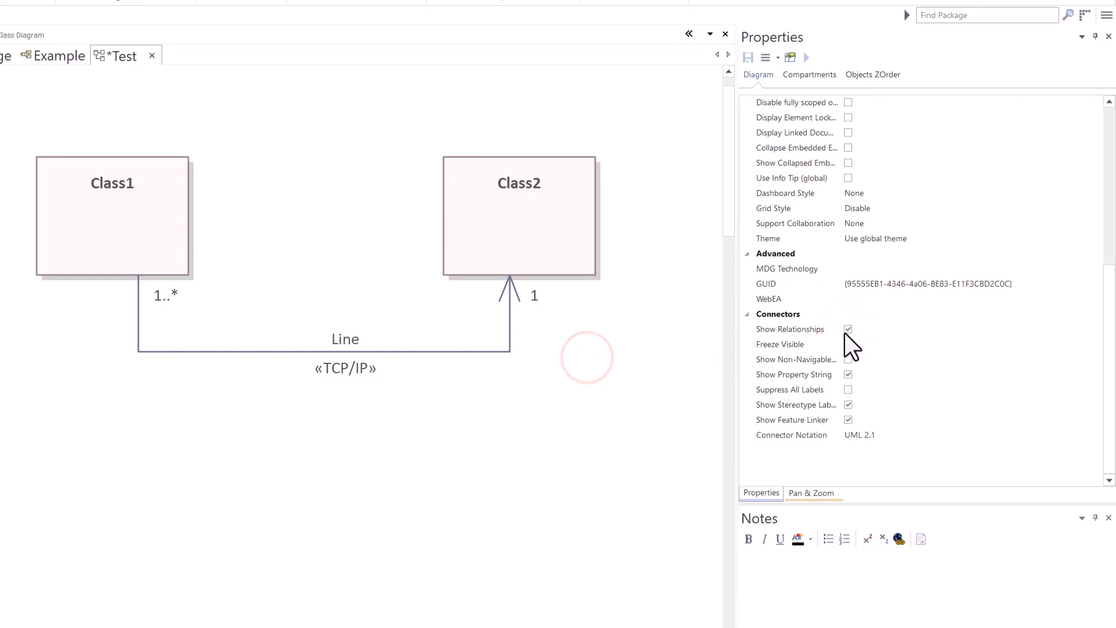
left_click(848, 328)
left_click(849, 327)
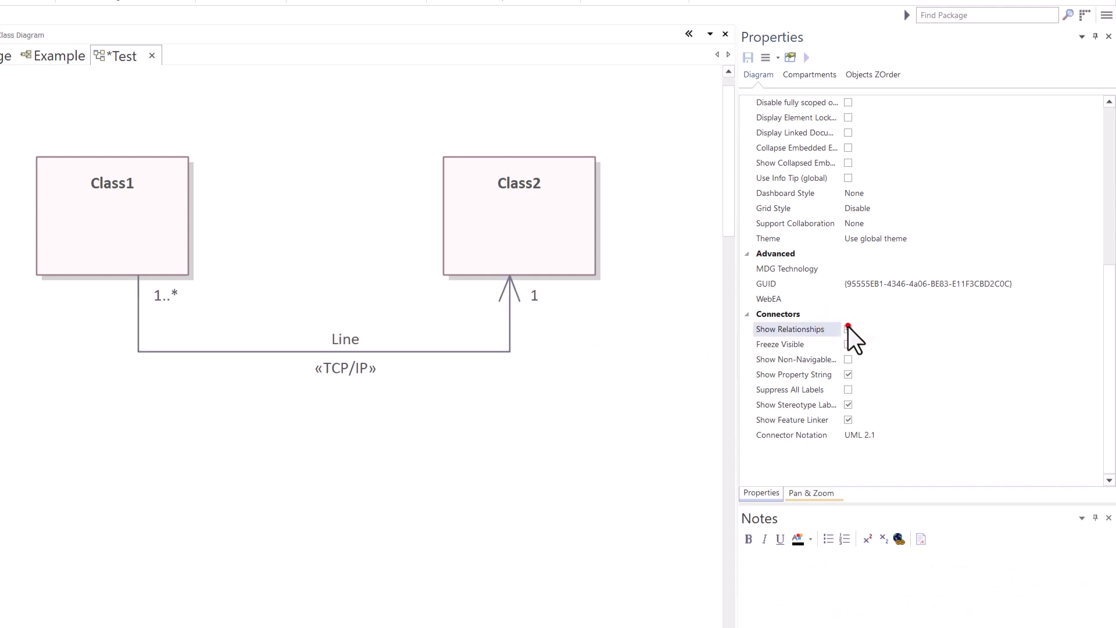
left_click(848, 327)
left_click(848, 328)
Step: Open the Example diagram, and turn its Show Relationships option off and back on
left_click(56, 57)
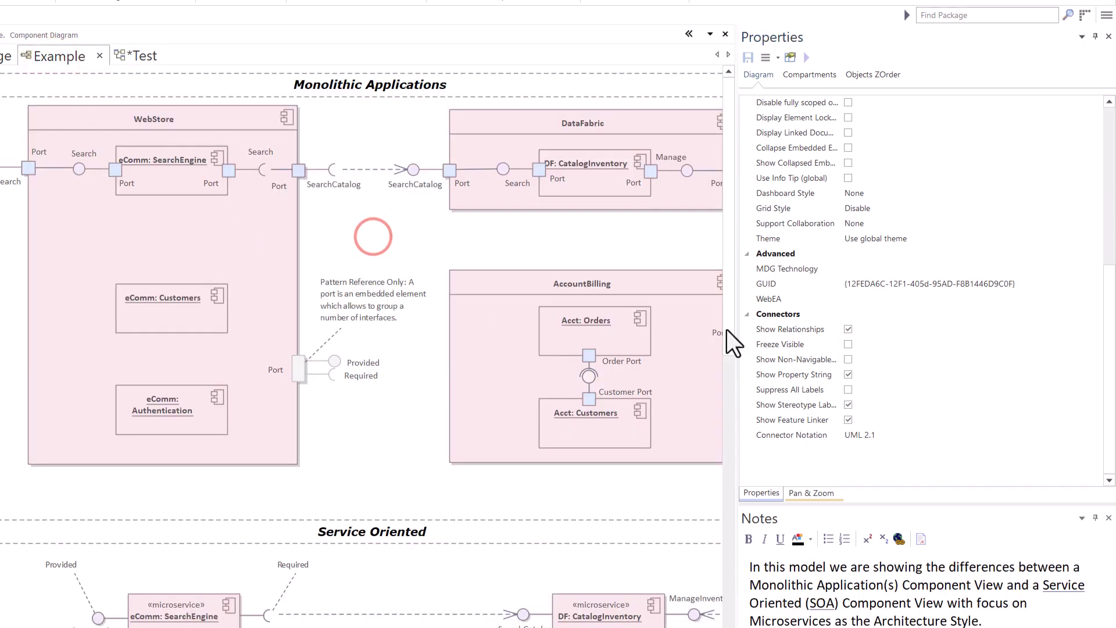
left_click(848, 330)
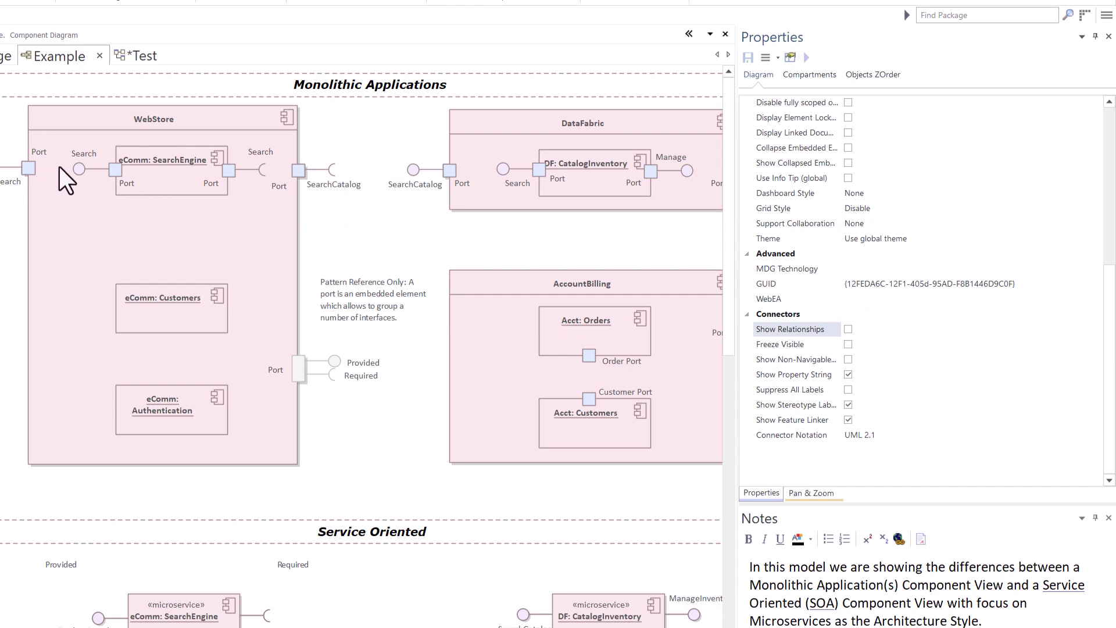
left_click(849, 330)
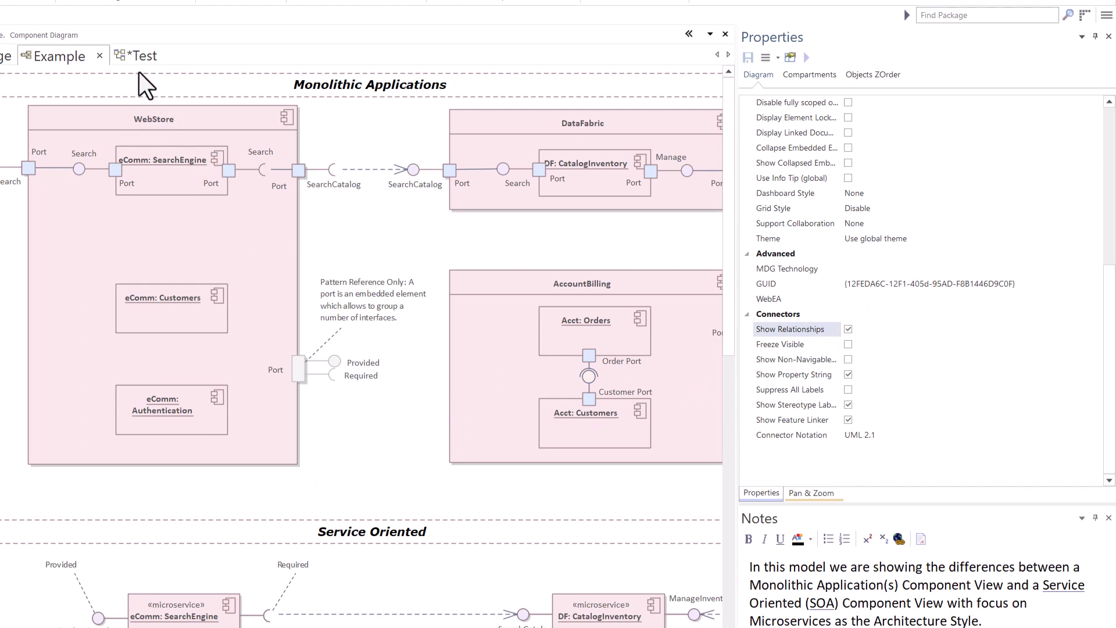
Step: Return to the Test diagram, and hide its connector stereotype labels and show them again
key("ctrl+Tab")
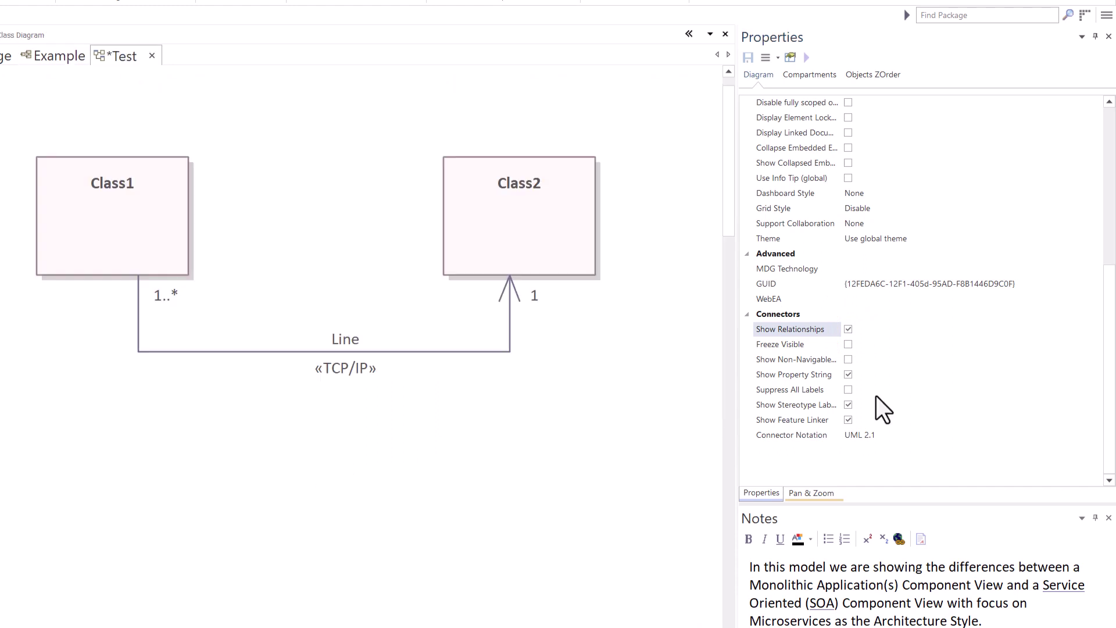
left_click(848, 405)
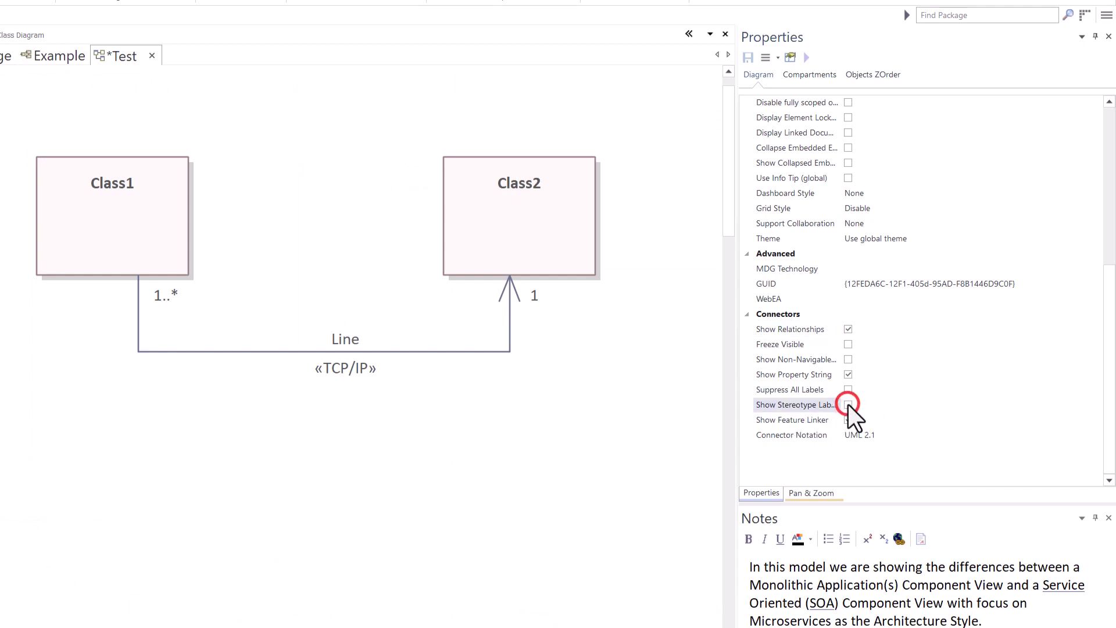
left_click(616, 424)
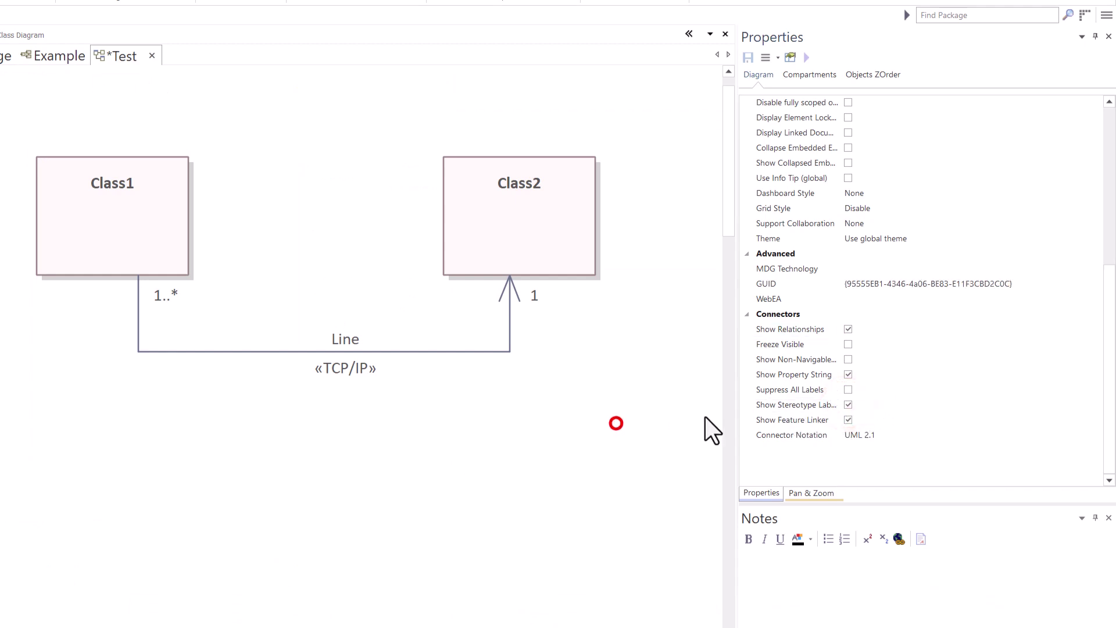
left_click(848, 405)
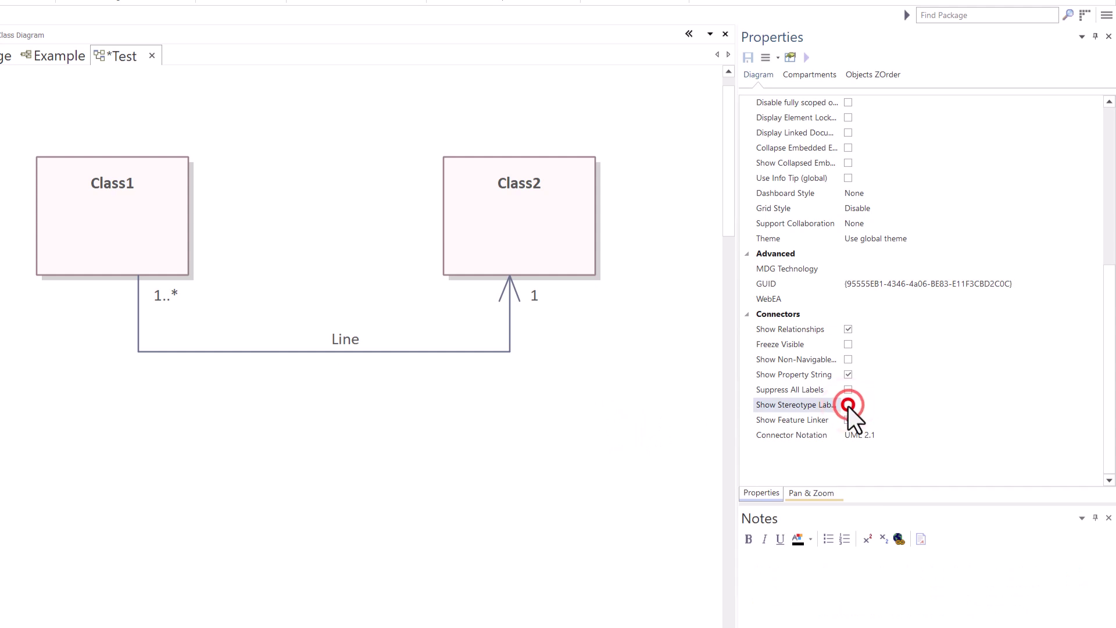
left_click(848, 404)
Step: View the available Connector Notation options for the Test diagram without changing the notation
left_click(883, 435)
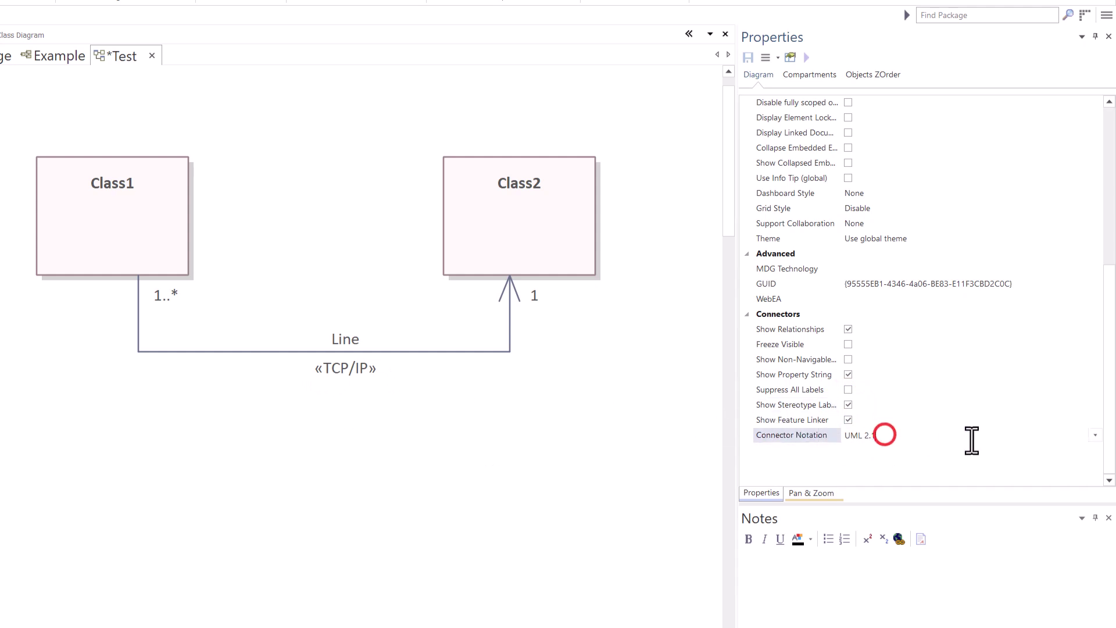
left_click(1095, 436)
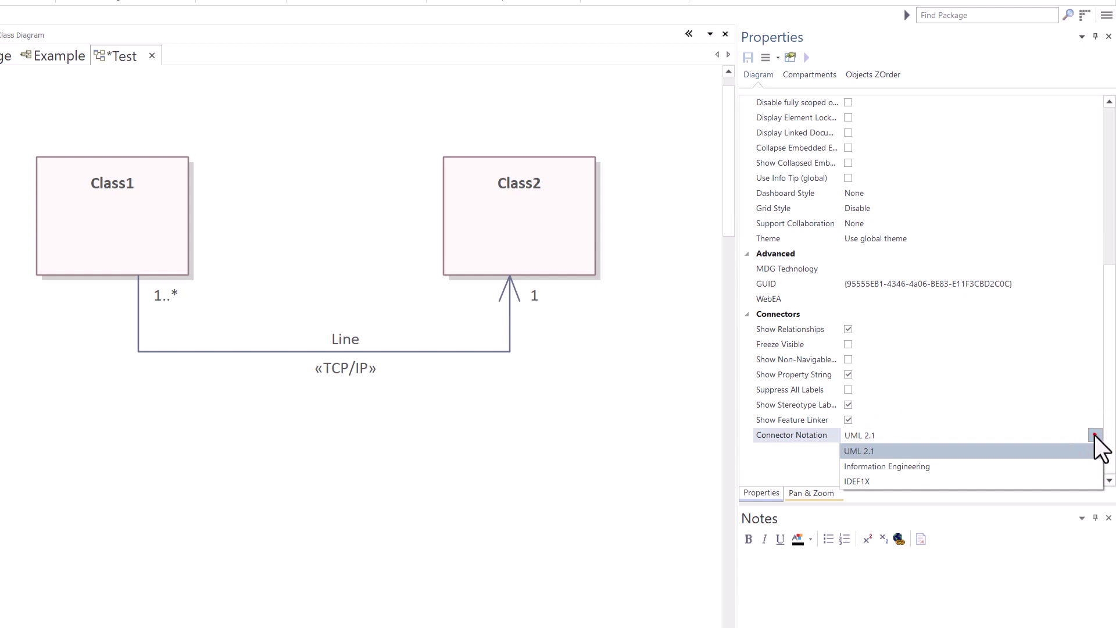
left_click(1095, 436)
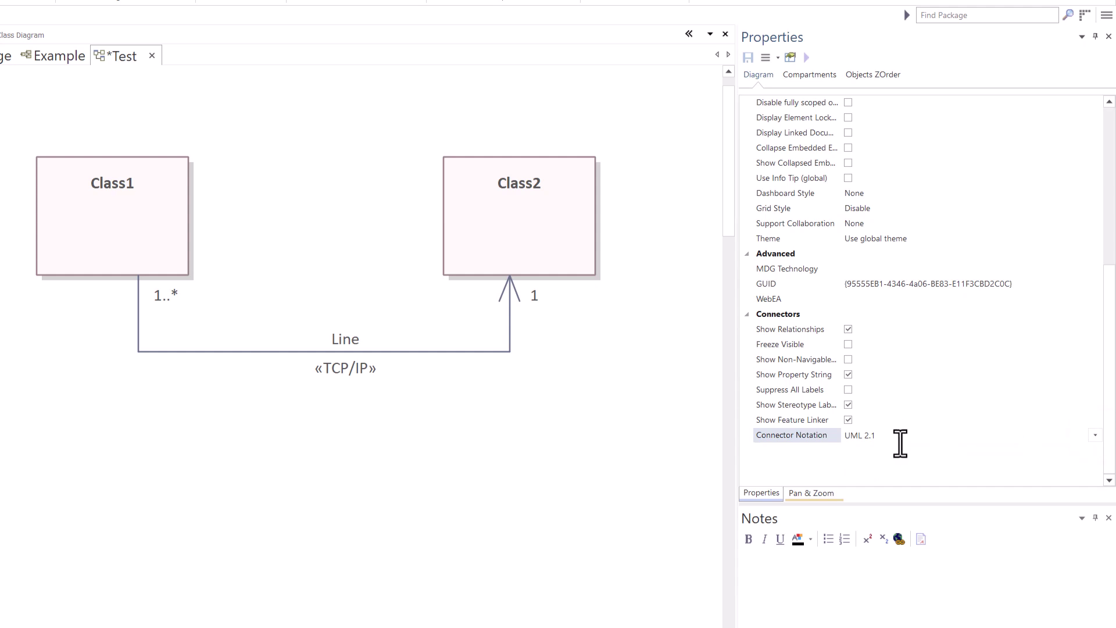
left_click(320, 417)
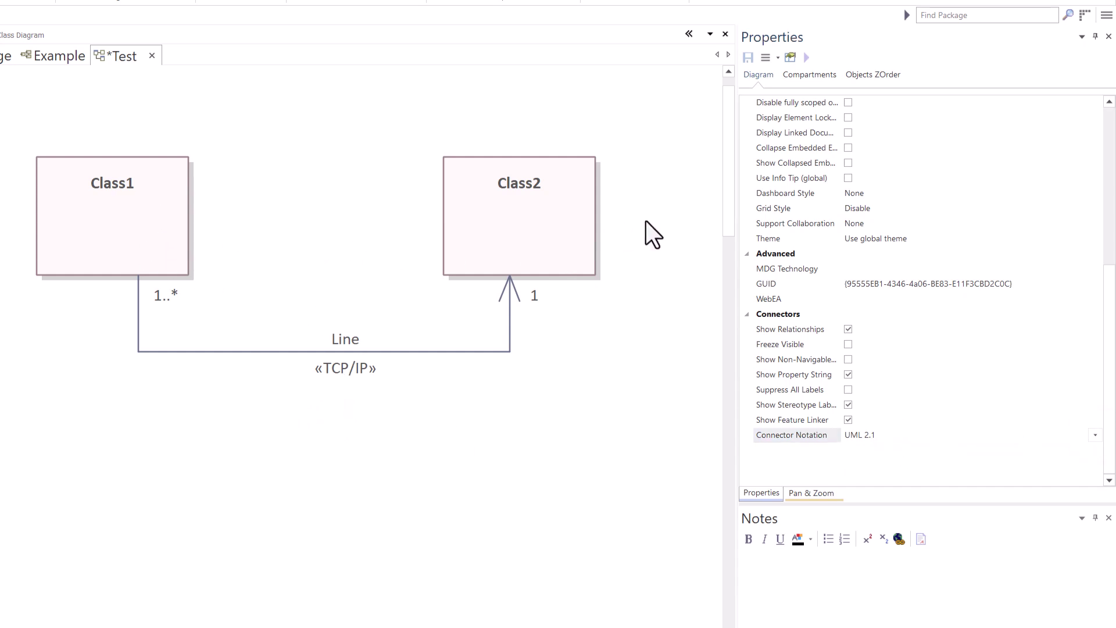
Step: Hide the Attributes, Operations, Receptions and Package Contents compartments for the Test diagram
left_click(808, 75)
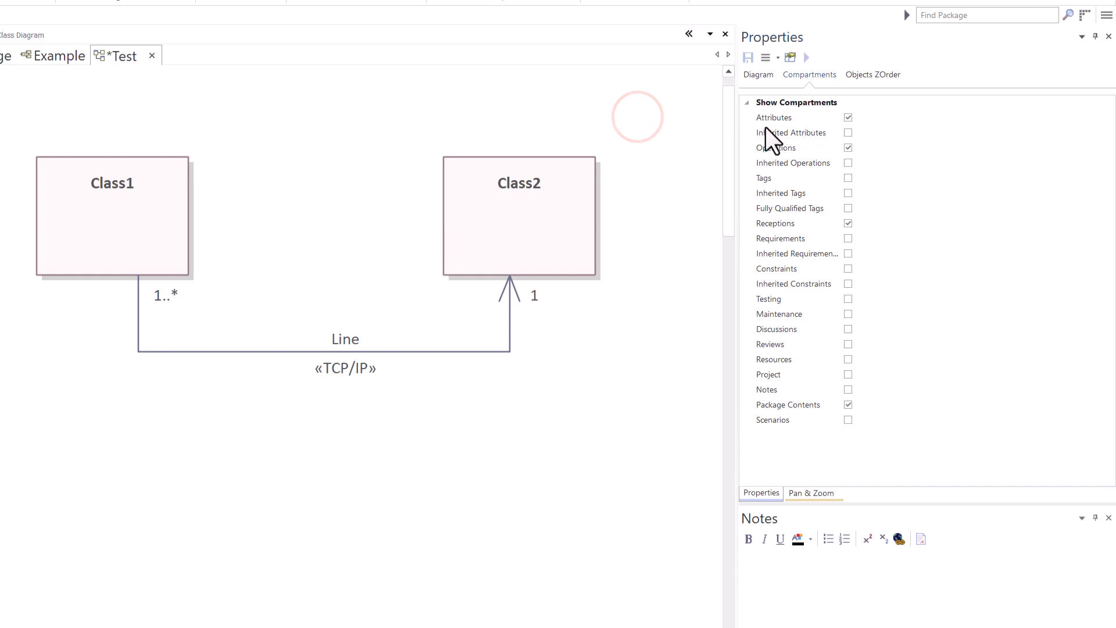
left_click(848, 118)
left_click(848, 148)
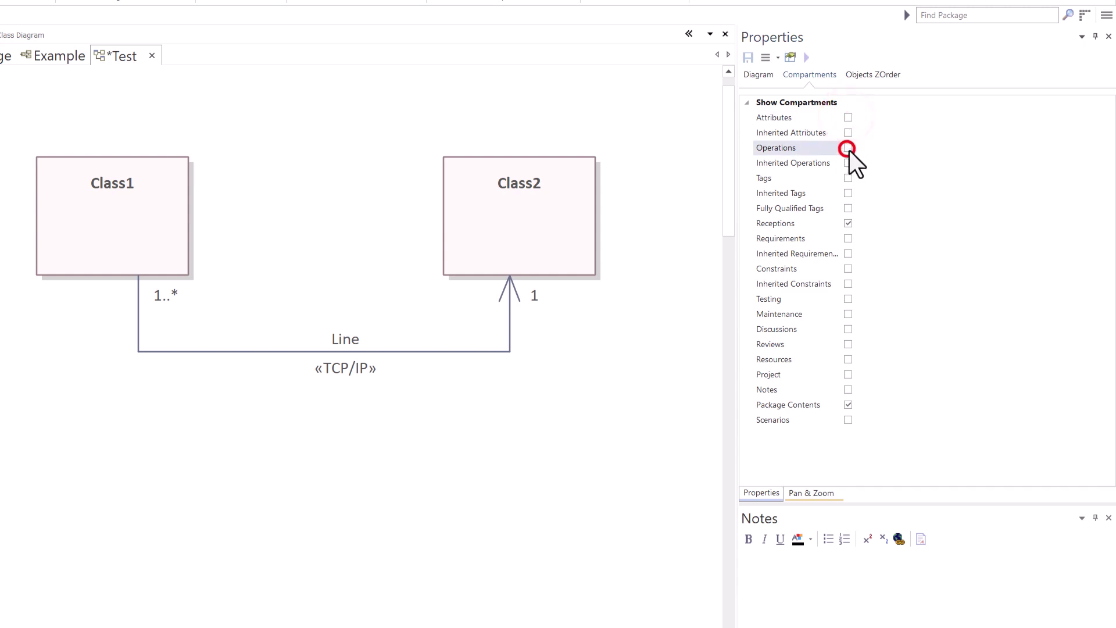
left_click(853, 225)
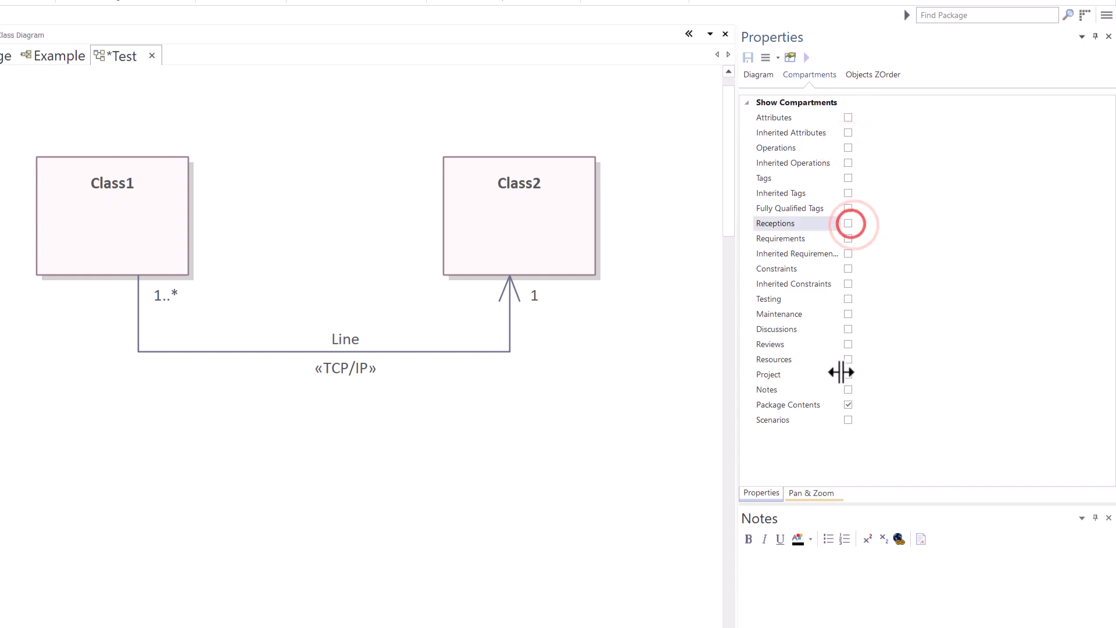
left_click(848, 405)
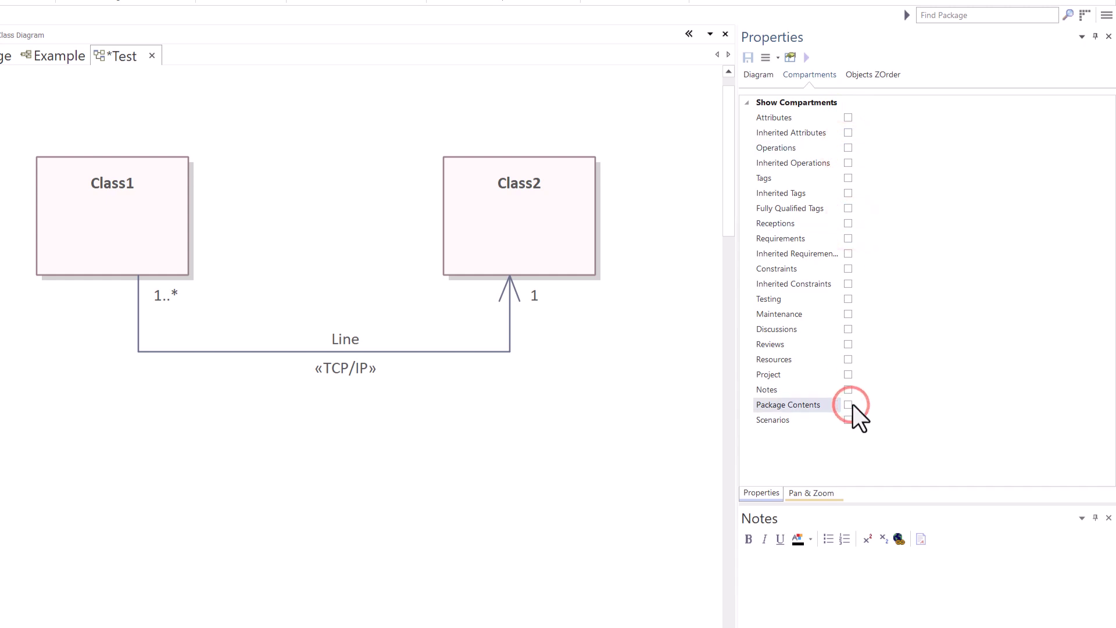
left_click(588, 430)
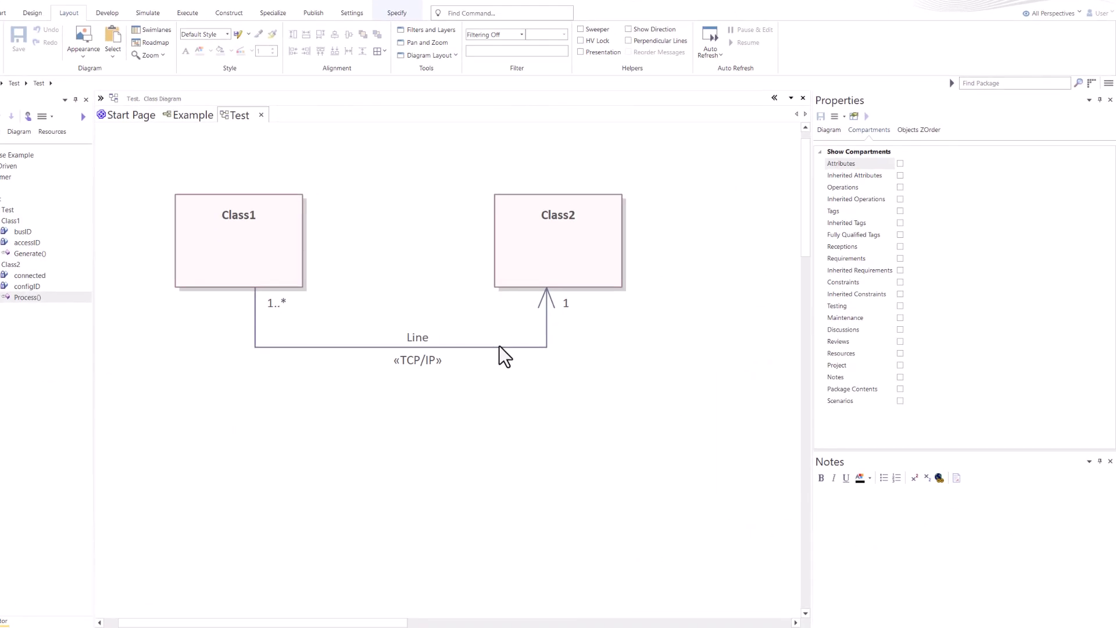
Step: Reroute the Line connector above Class1 and Class2, with both classes moved slightly down
left_click(500, 347)
left_click_drag(499, 347, 289, 87)
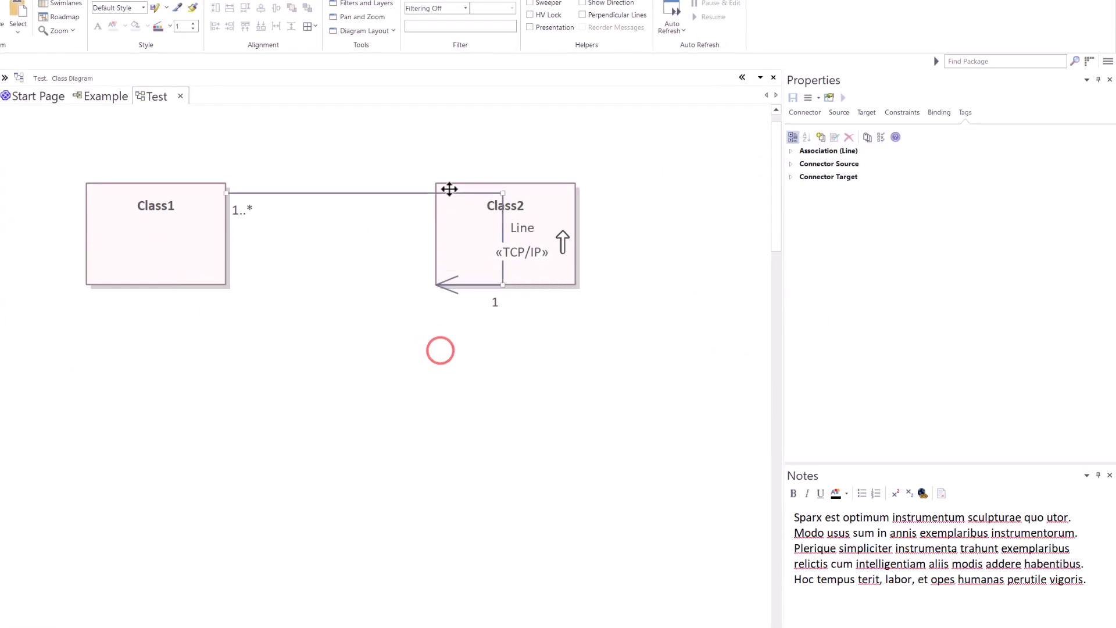
left_click(312, 301)
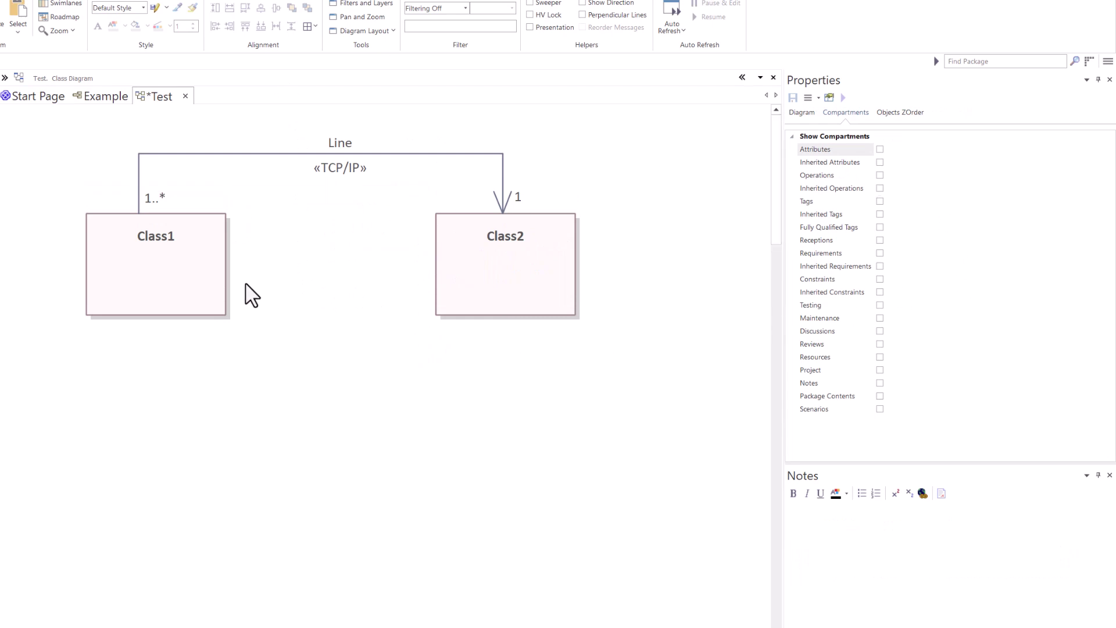
left_click(137, 329)
left_click_drag(398, 343, 563, 273)
left_click(451, 416)
Step: Show the Attributes compartment of the classes in the Test diagram, toggling it off and on to compare
left_click(879, 149)
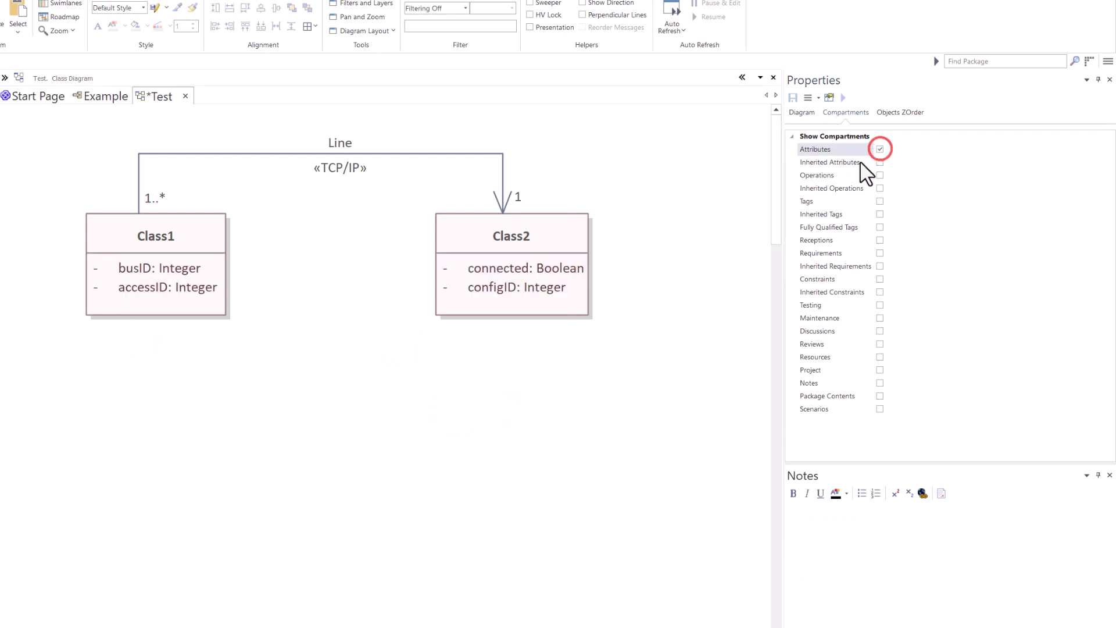
left_click(881, 149)
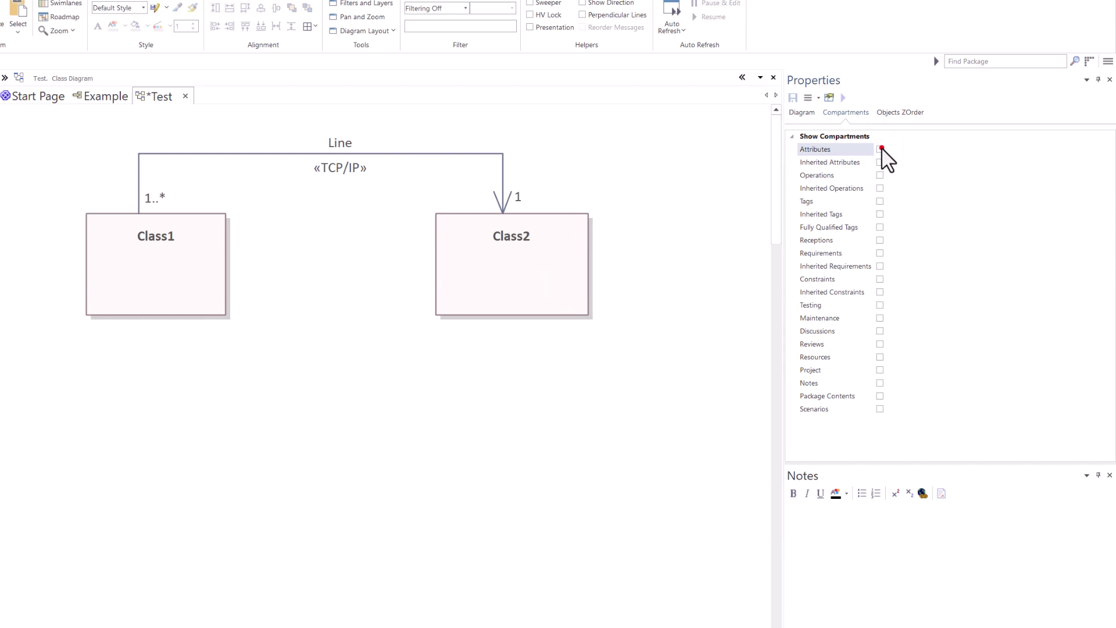
left_click(881, 149)
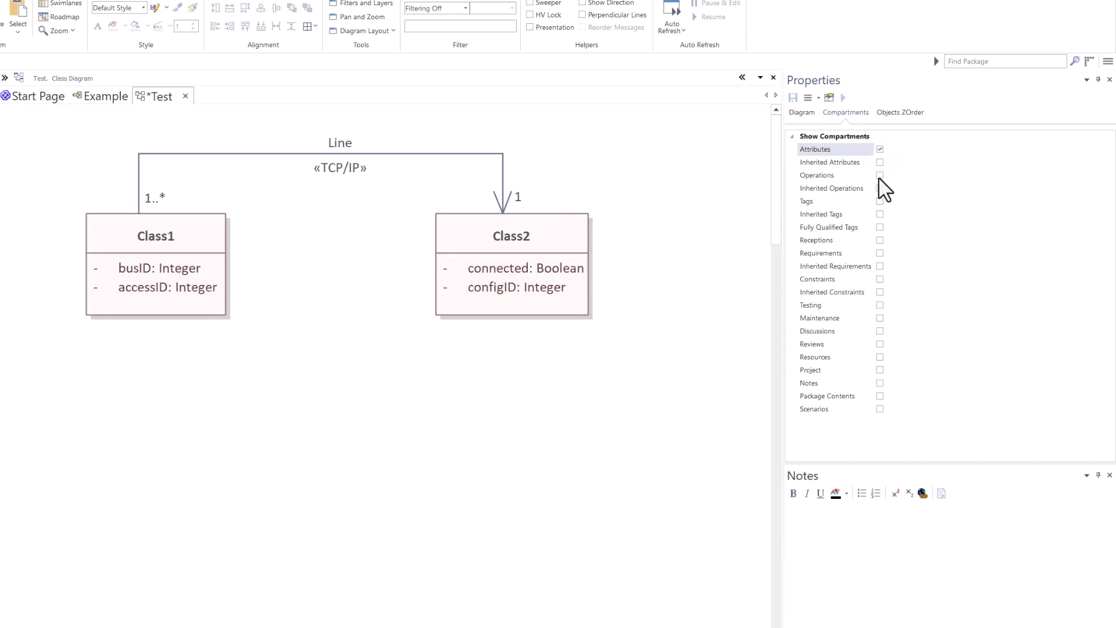
Step: Show the Operations and Tags compartments of the classes in the Test diagram, toggling each off and on to compare
left_click(880, 175)
left_click(881, 174)
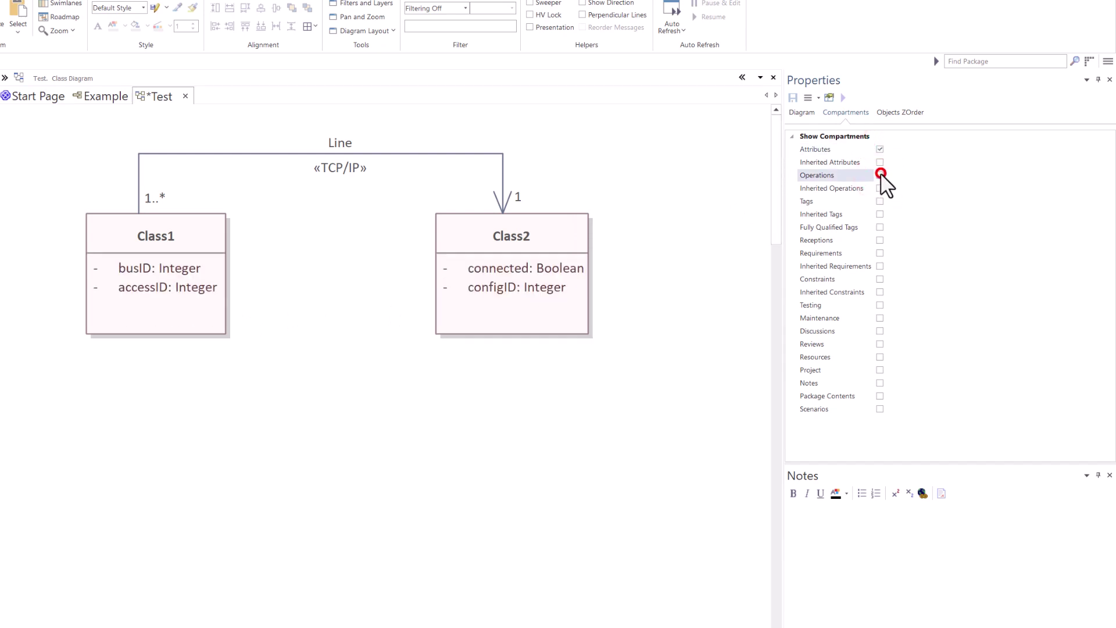
left_click(881, 175)
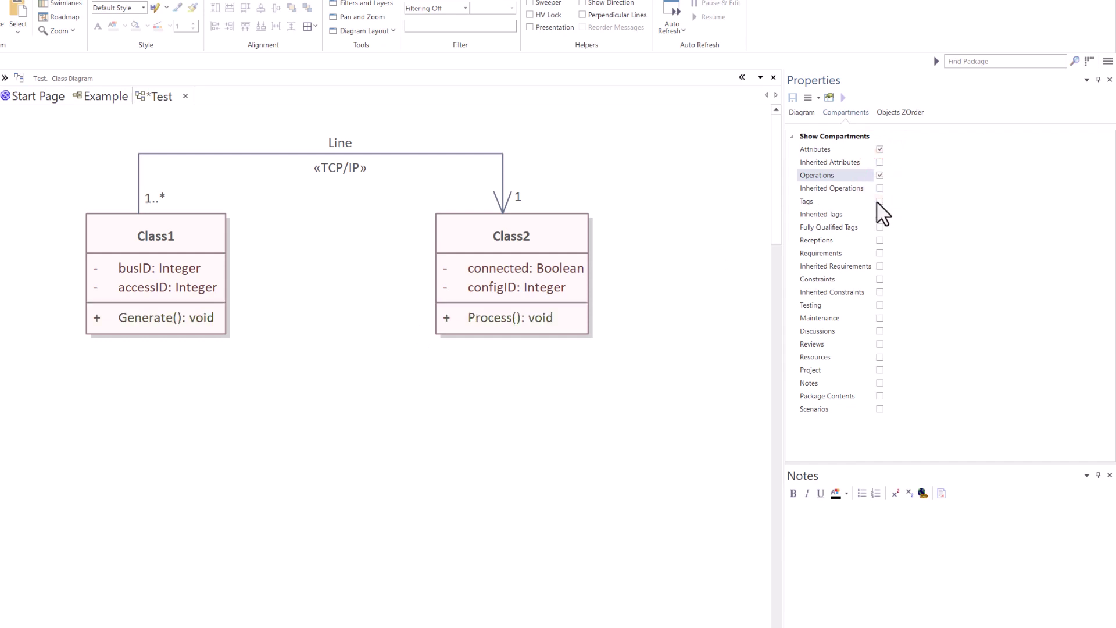
left_click(879, 201)
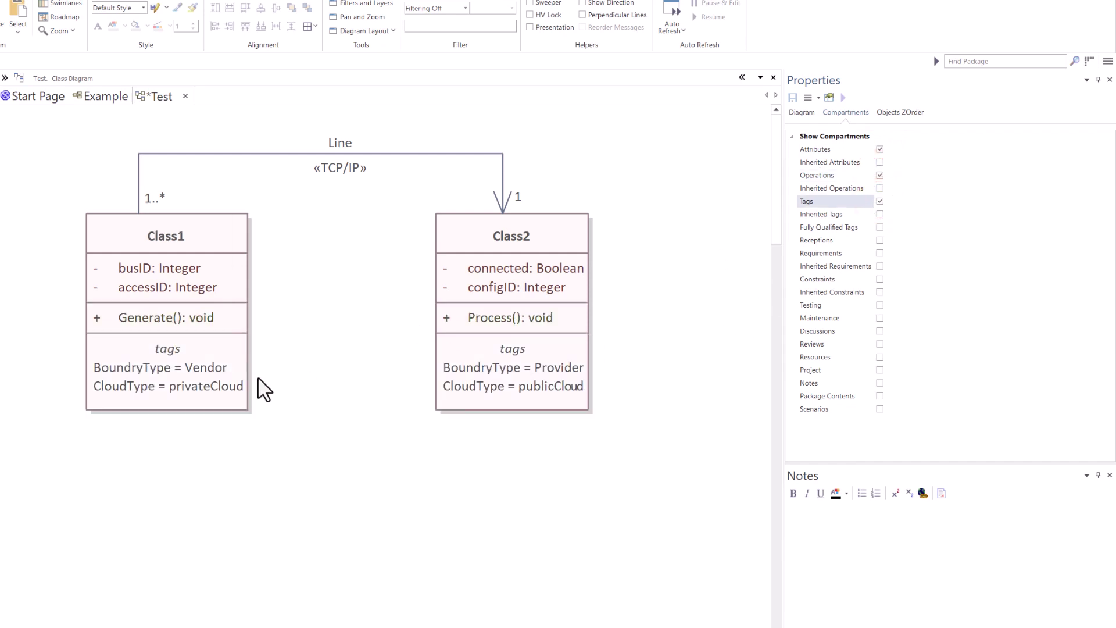
left_click(880, 201)
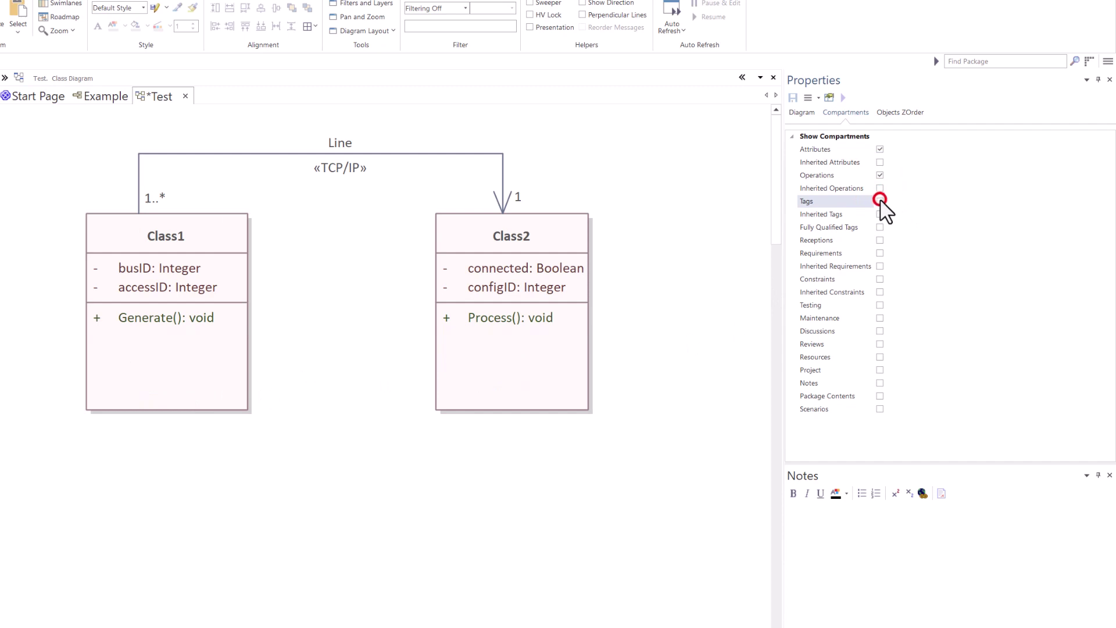
left_click(880, 201)
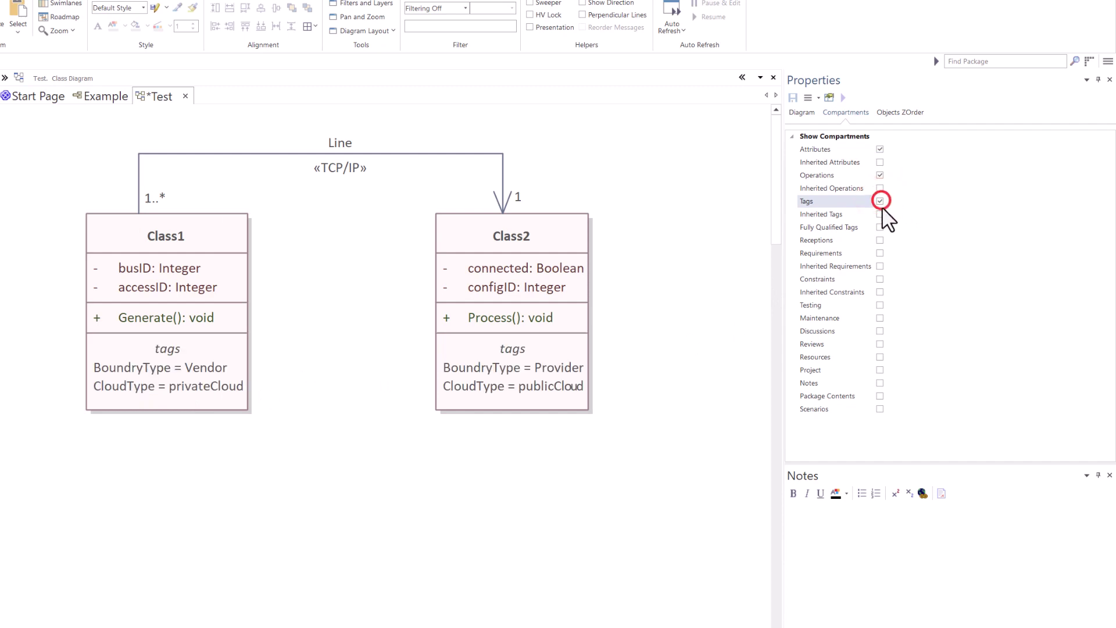
Step: Show the Requirements compartment of both classes, toggling it off and on to compare
left_click(880, 253)
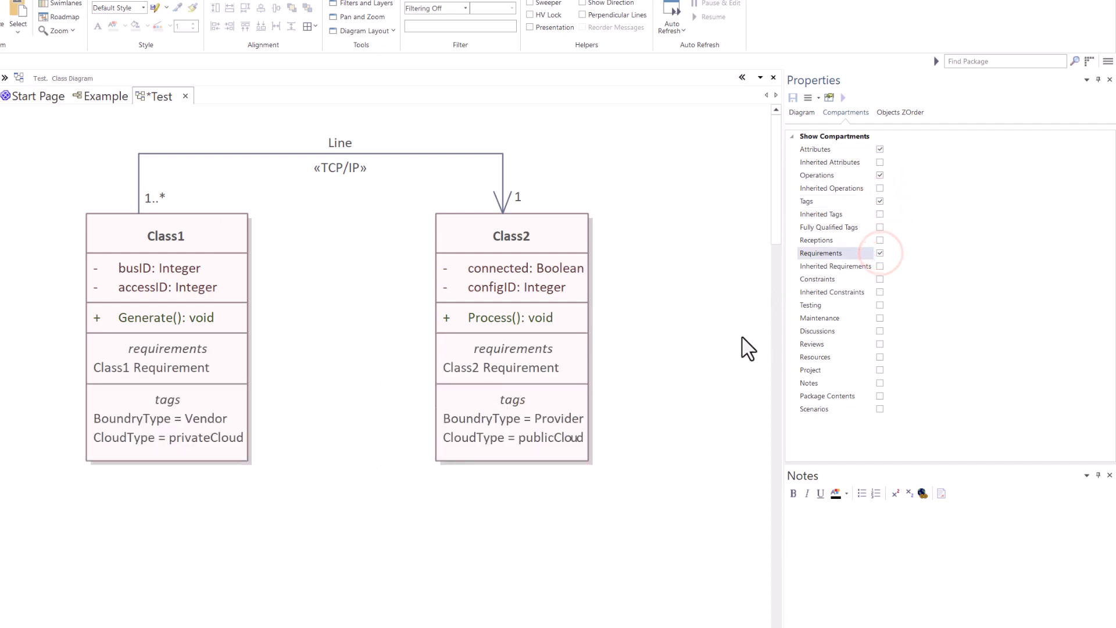
left_click(880, 253)
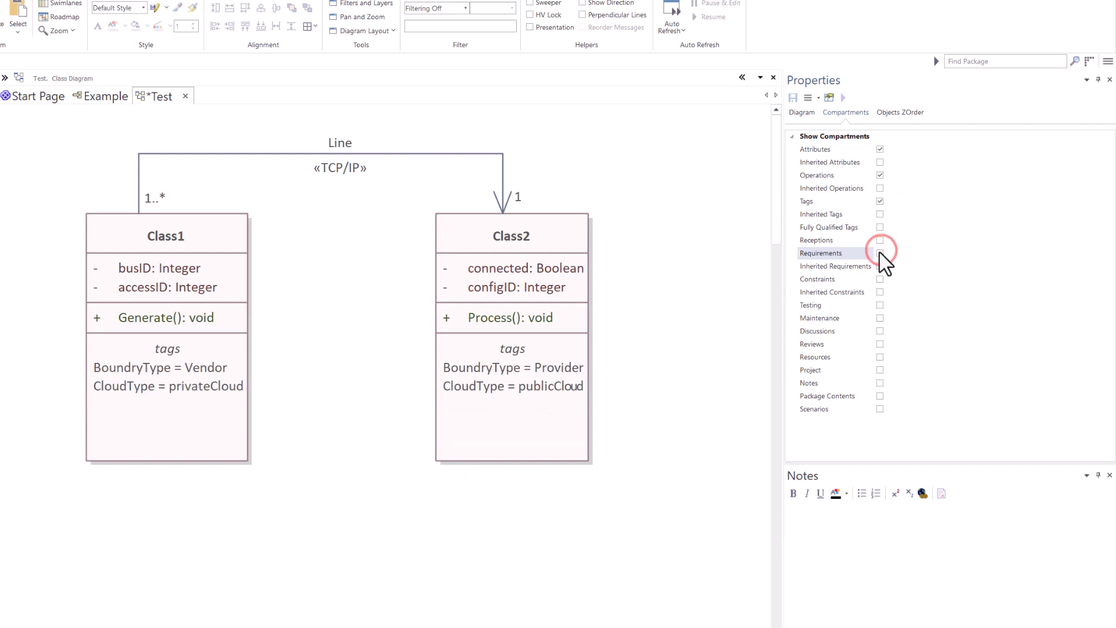
left_click(880, 253)
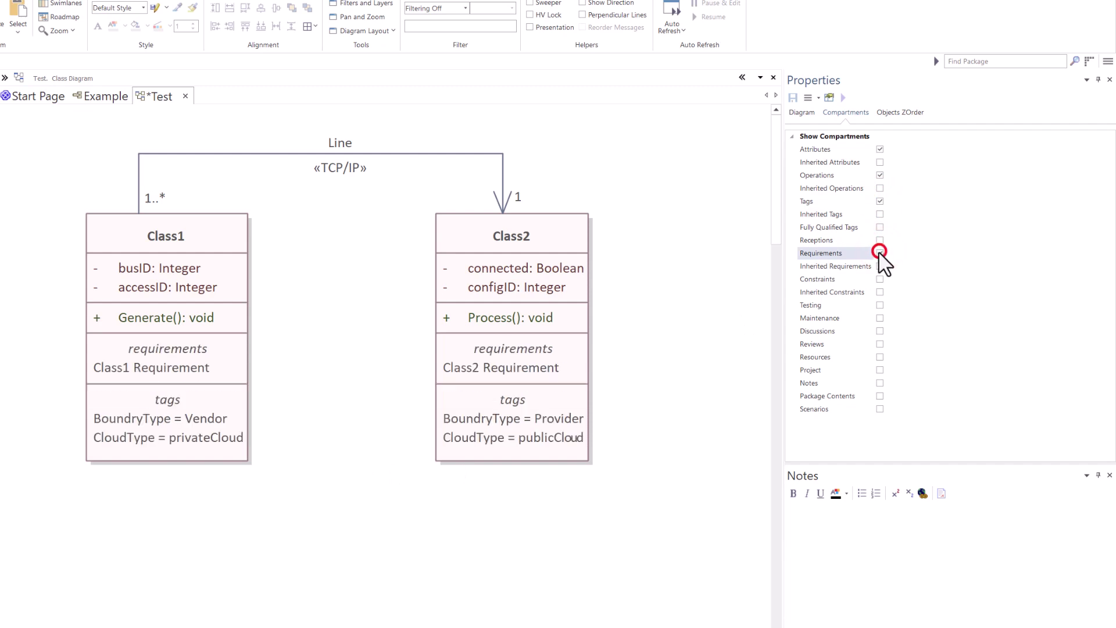
Step: Hide the Attributes, Operations, Tags and Requirements compartments for the Test diagram
left_click(880, 149)
left_click(880, 175)
left_click(880, 201)
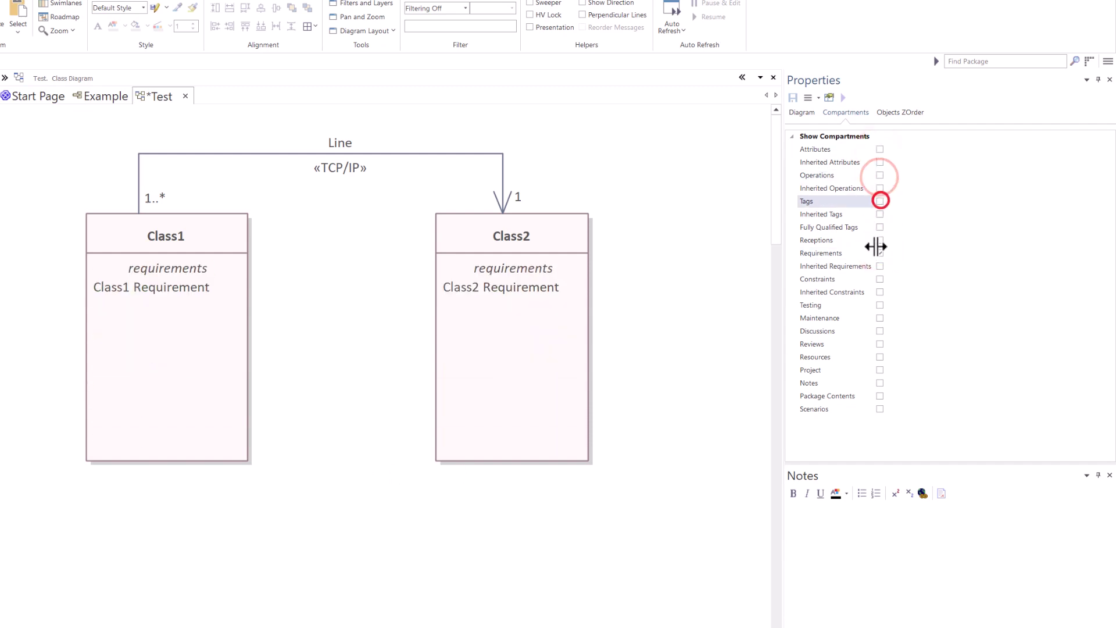
left_click(880, 253)
Step: Show the Operations, Tags and Requirements compartments in the Test diagram, with Attributes switched on briefly and hidden again
left_click(880, 150)
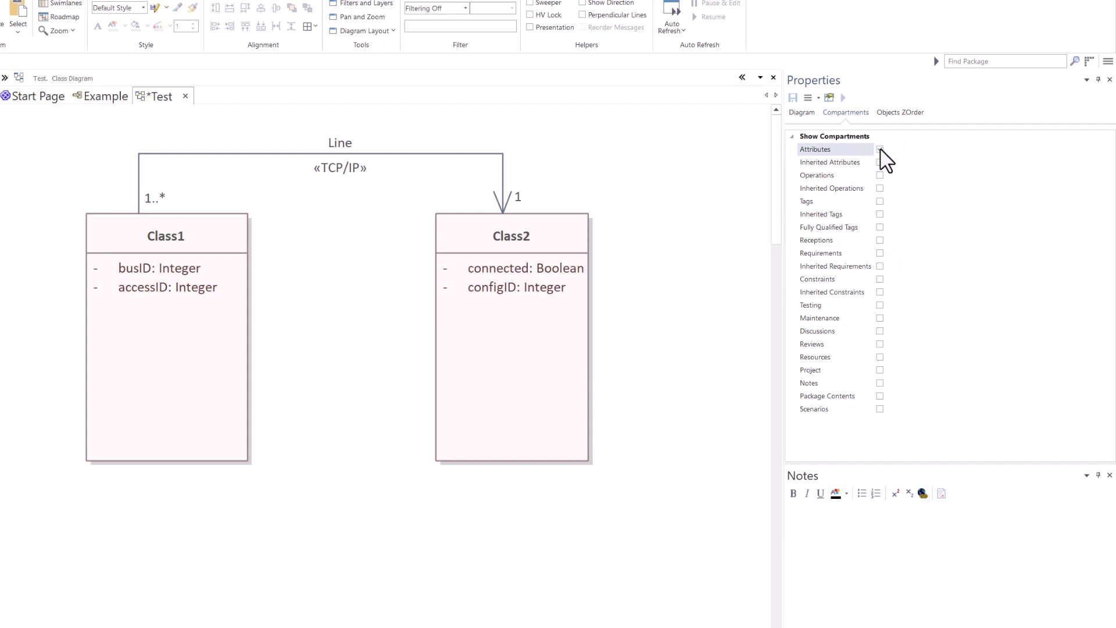
left_click(880, 175)
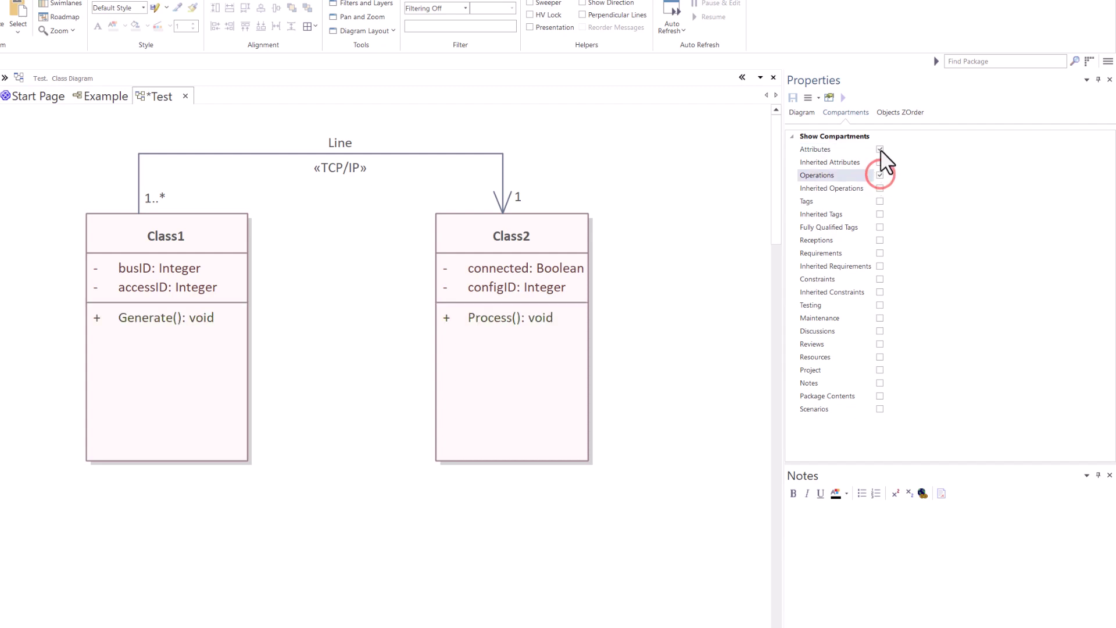
left_click(880, 149)
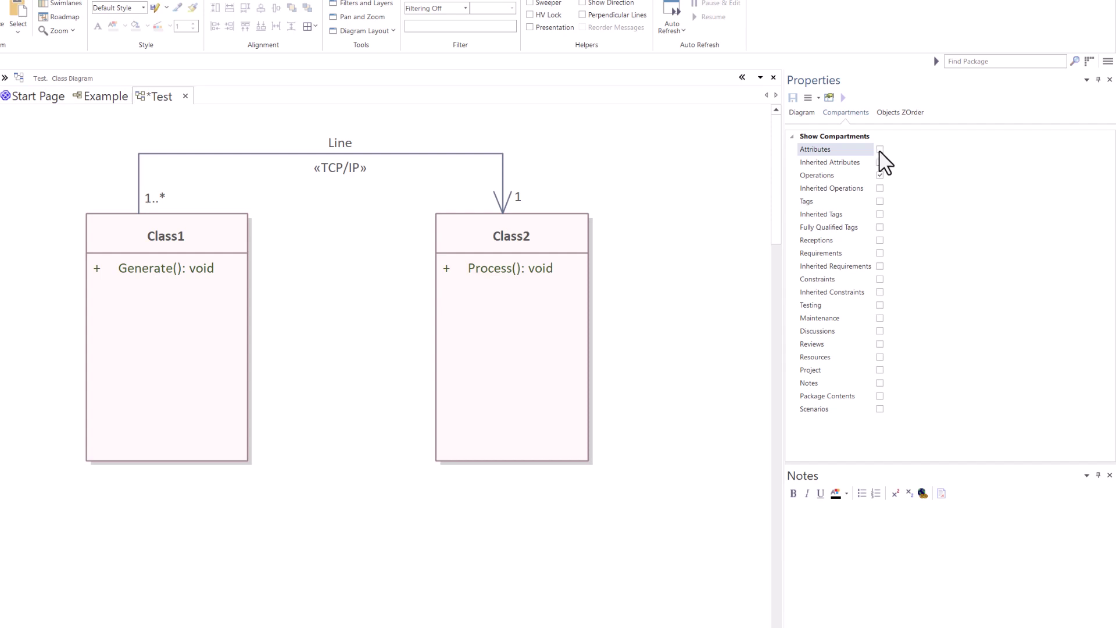
left_click(880, 202)
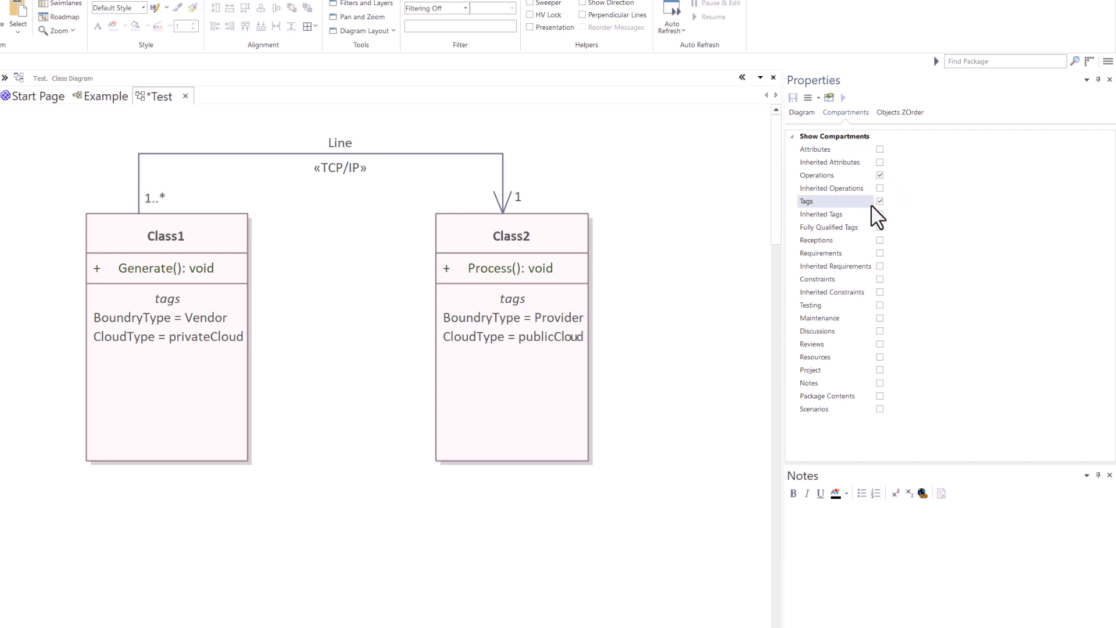
left_click(880, 253)
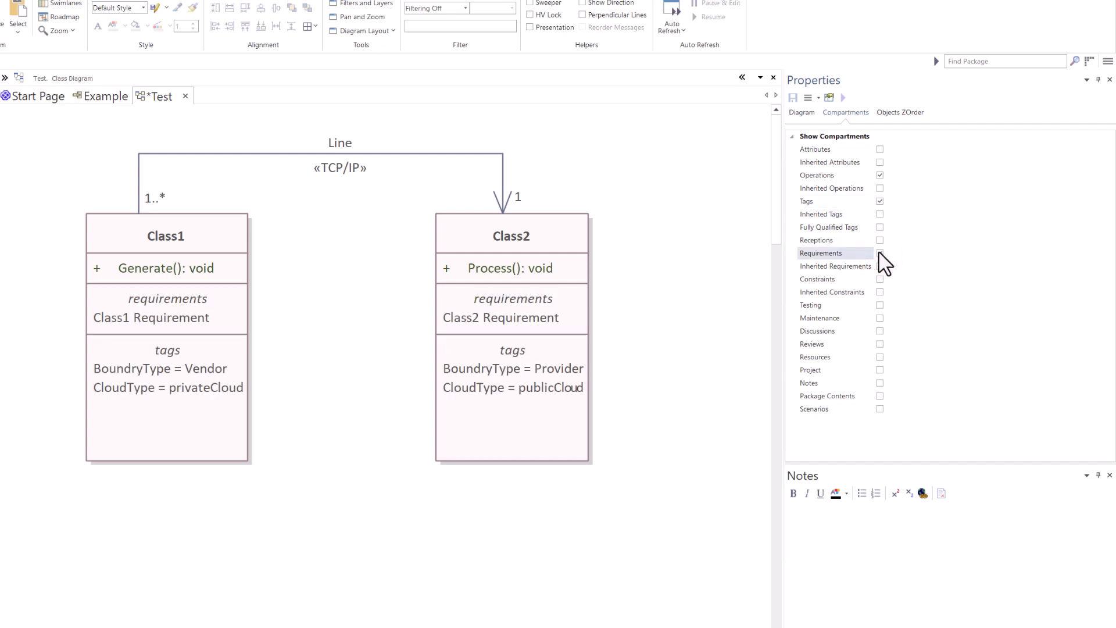
Step: Examine the properties and notes of Class1 Requirement, including its full requirement dialog, without changing anything
left_click(172, 319)
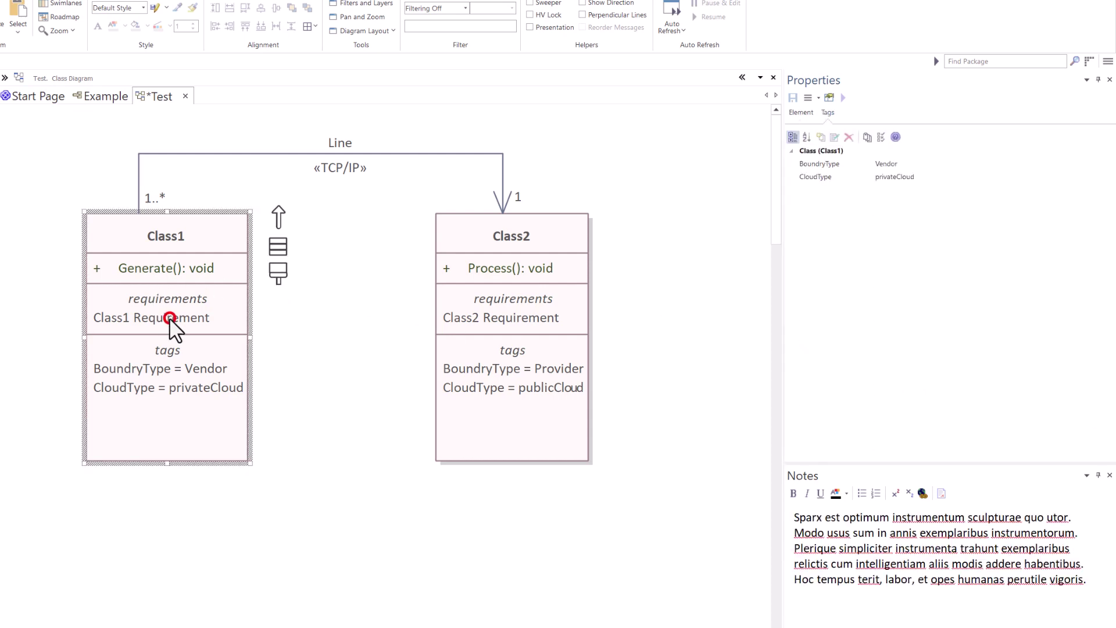
left_click(165, 318)
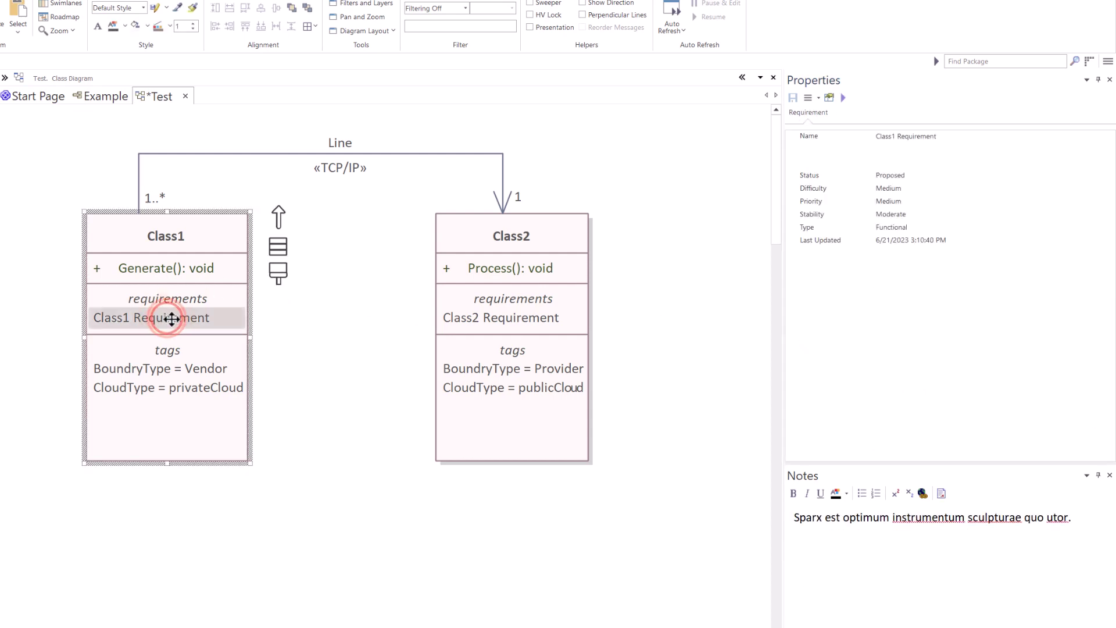
double_click(166, 317)
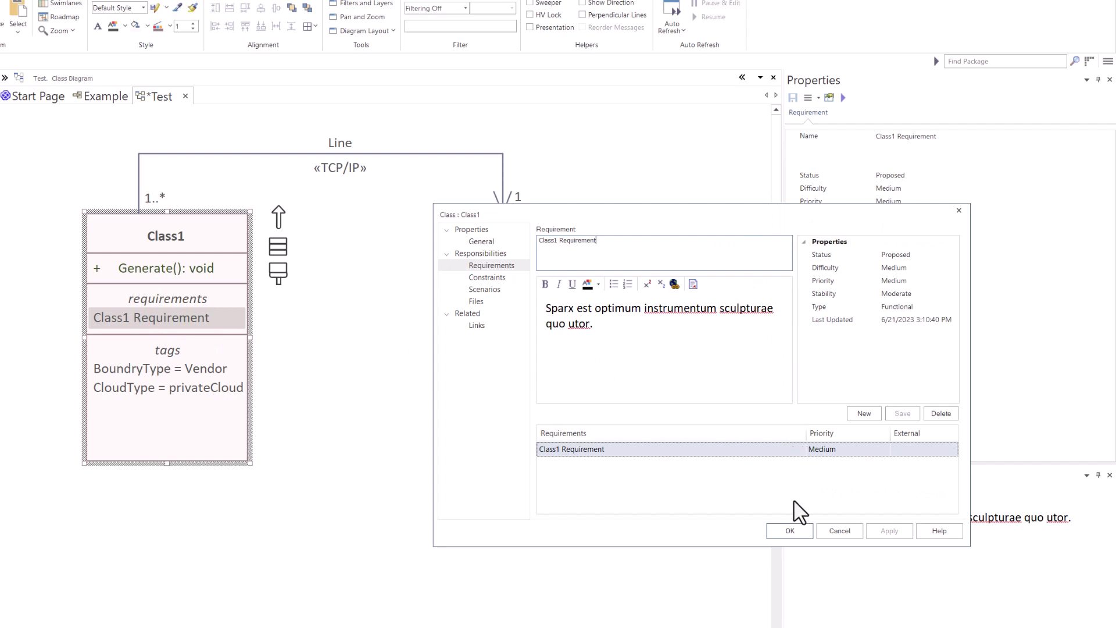
left_click(839, 530)
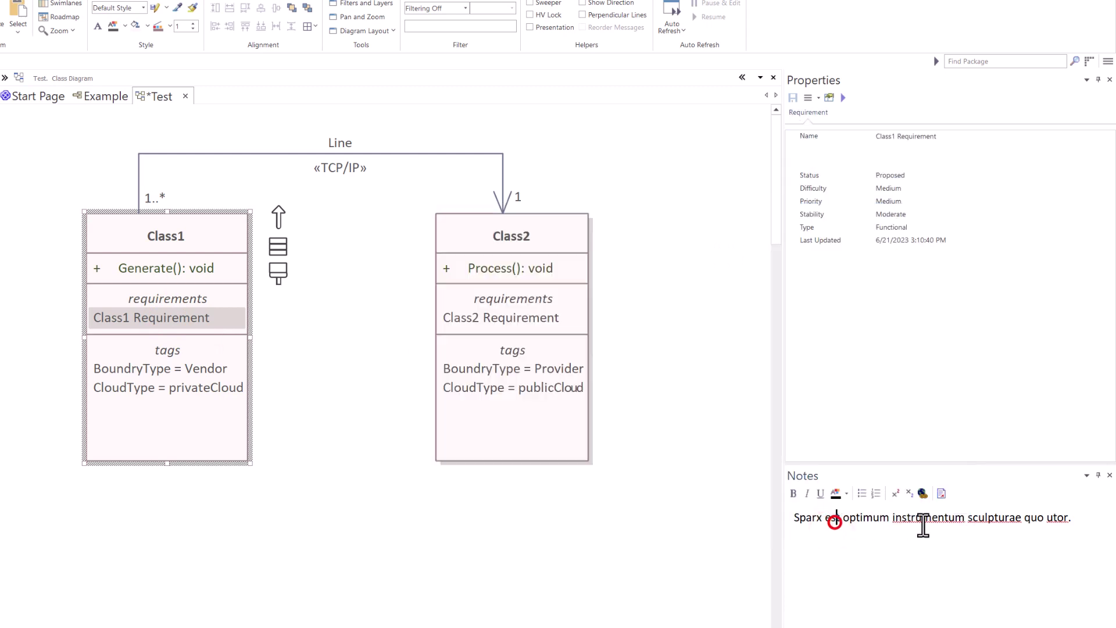
double_click(1018, 517)
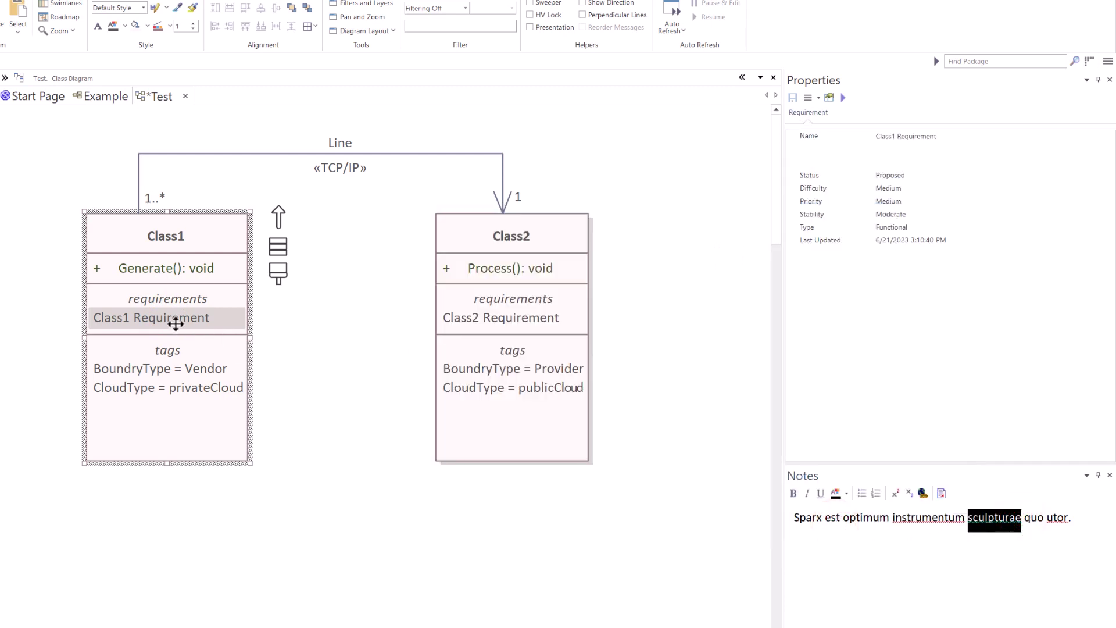
Step: Set the Priority of Class2 Requirement to MVP and highlight its notes text
left_click(496, 320)
left_click(496, 319)
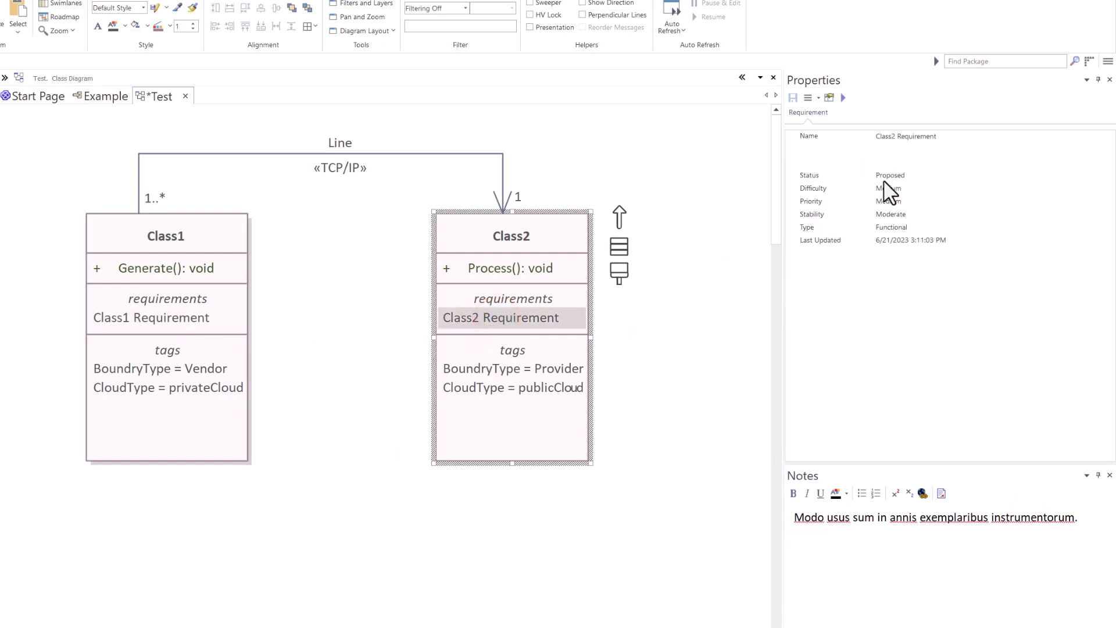
left_click(928, 192)
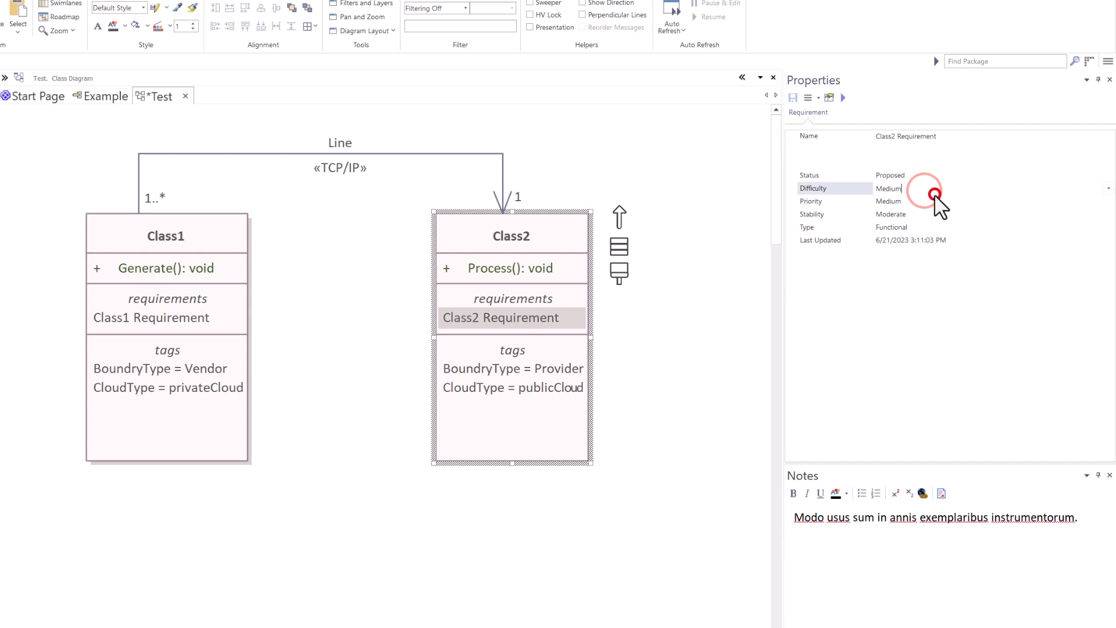
left_click(935, 200)
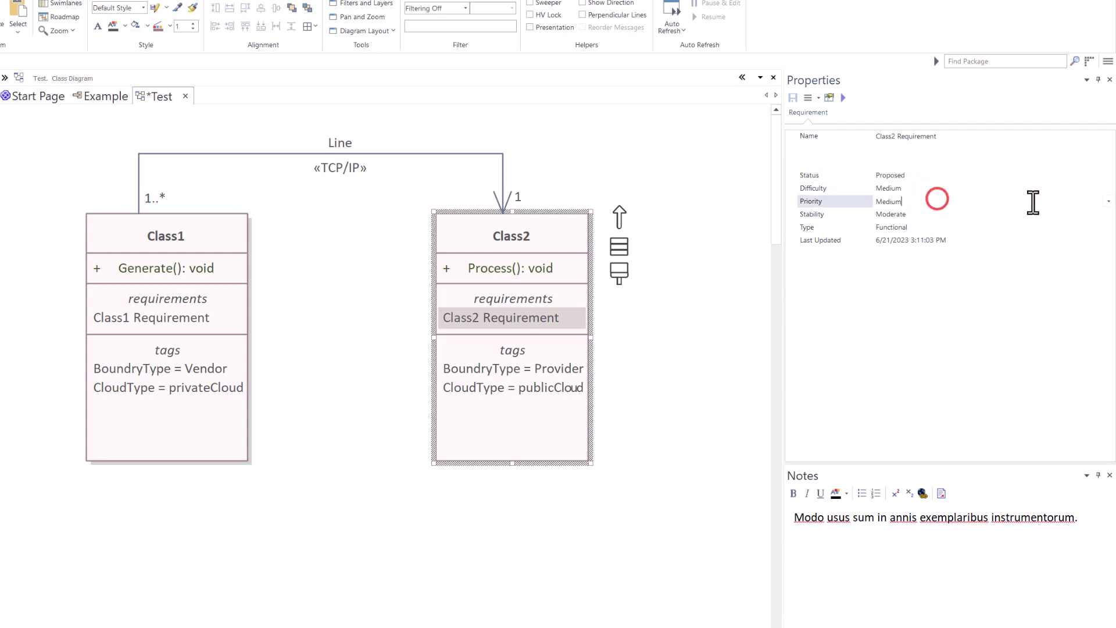
left_click(1108, 201)
left_click(930, 216)
left_click(874, 527)
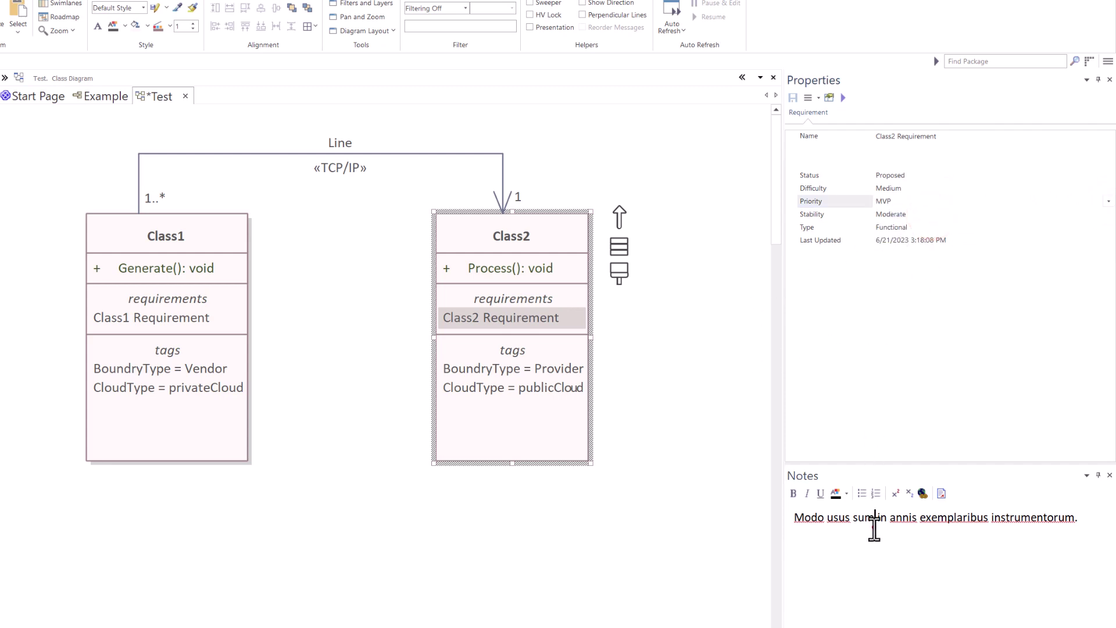
left_click_drag(1080, 519, 781, 519)
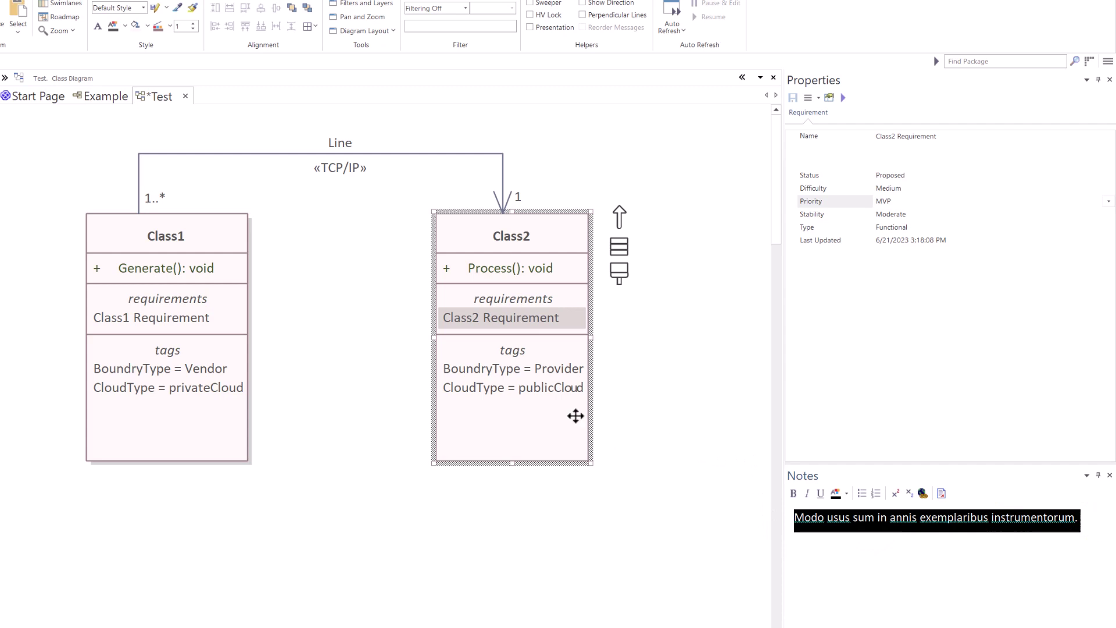
left_click(648, 320)
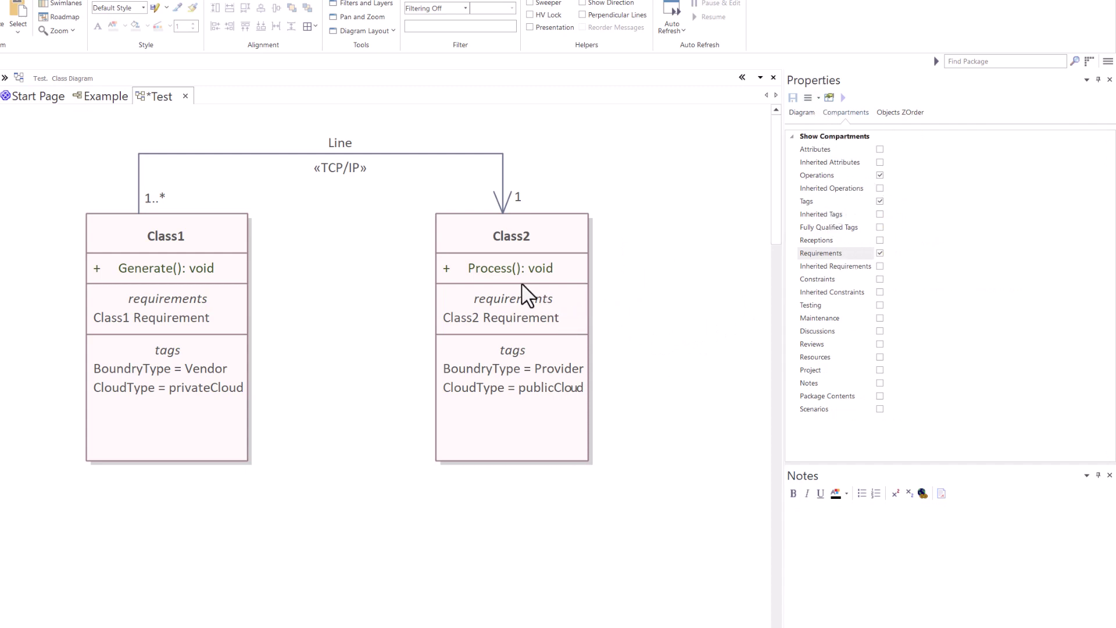
Step: View the properties and tags of the Process operation in Class2
left_click(506, 276)
left_click(493, 267)
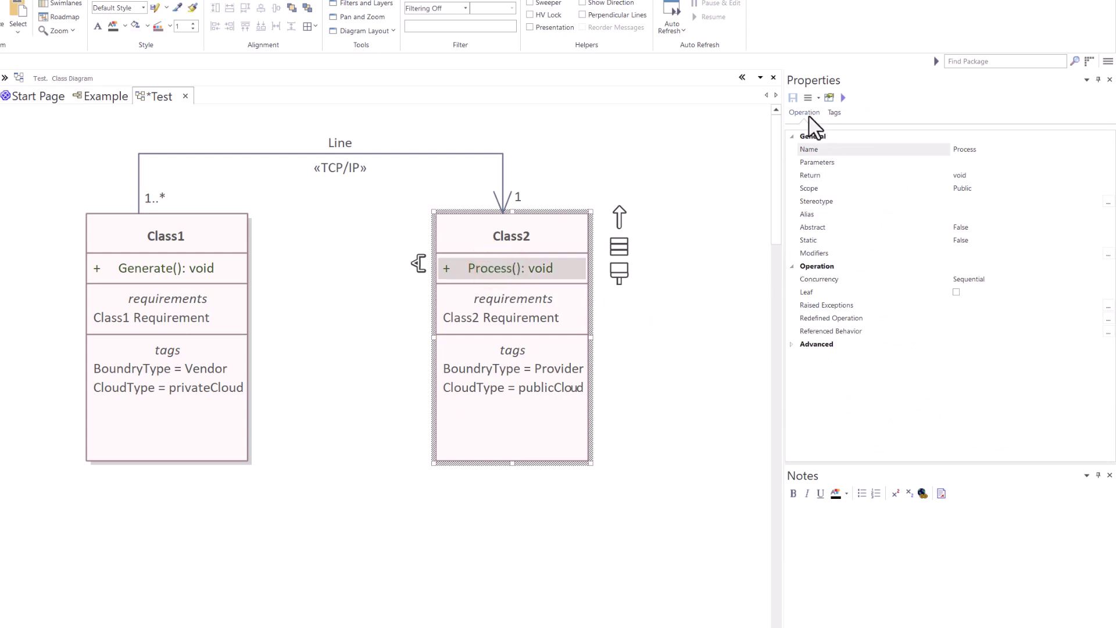
left_click(835, 112)
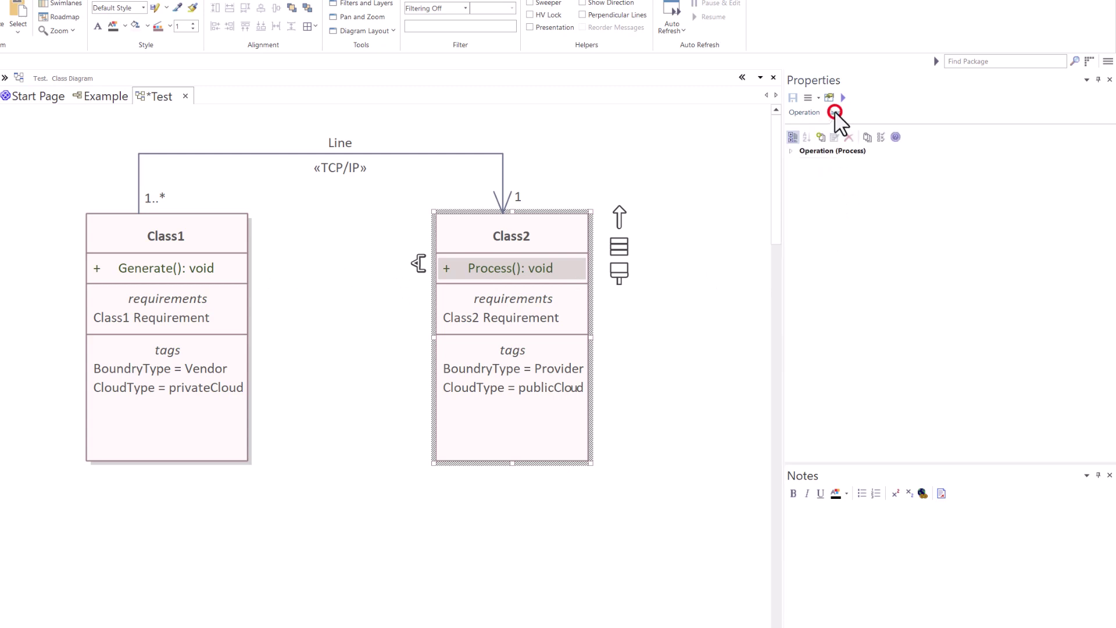
left_click(804, 112)
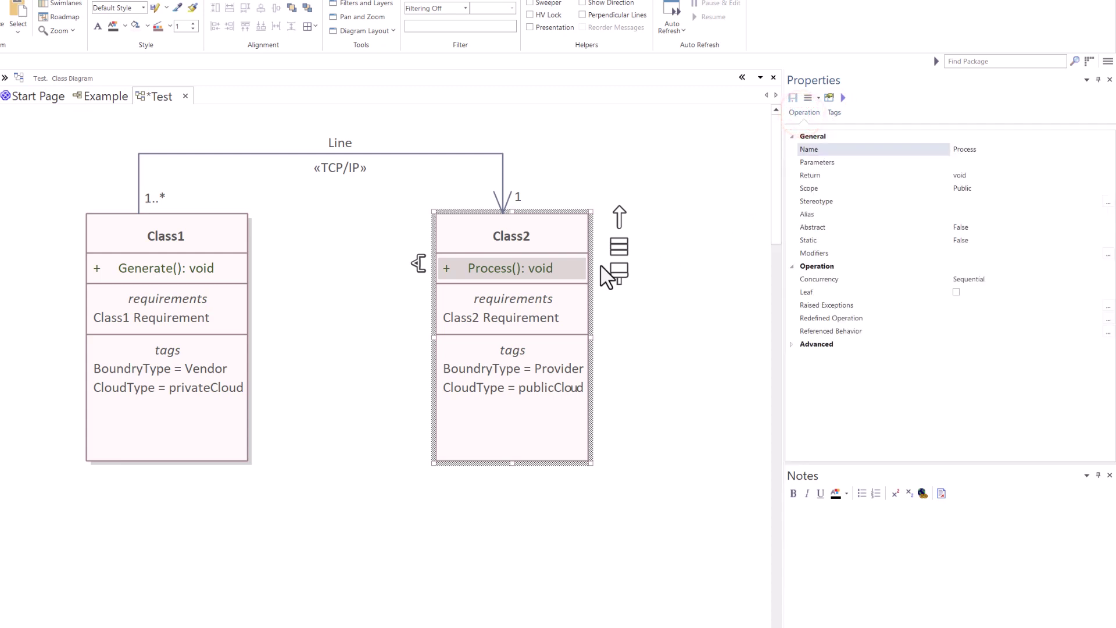
Step: View the properties of Class2 Requirement and the BoundryType tag of Class2
left_click(519, 320)
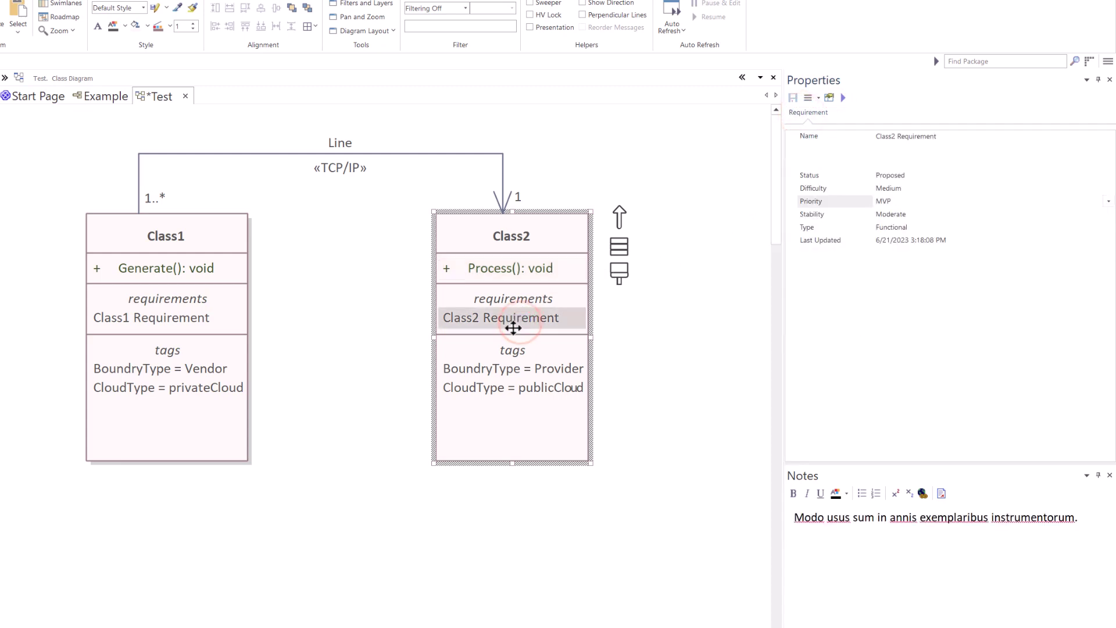
left_click(491, 369)
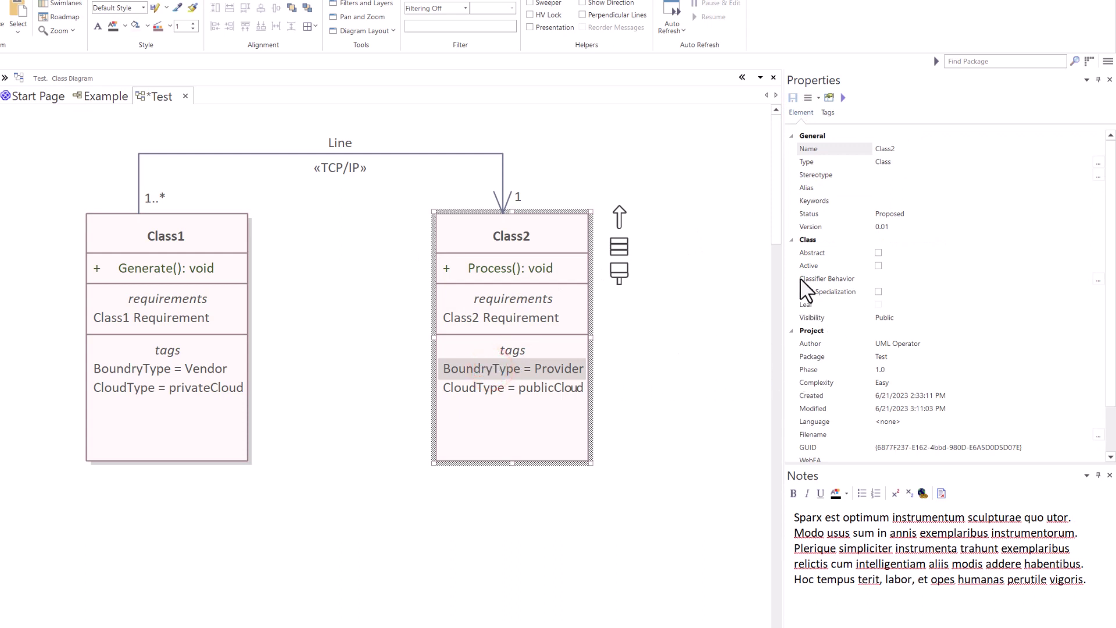
left_click(828, 112)
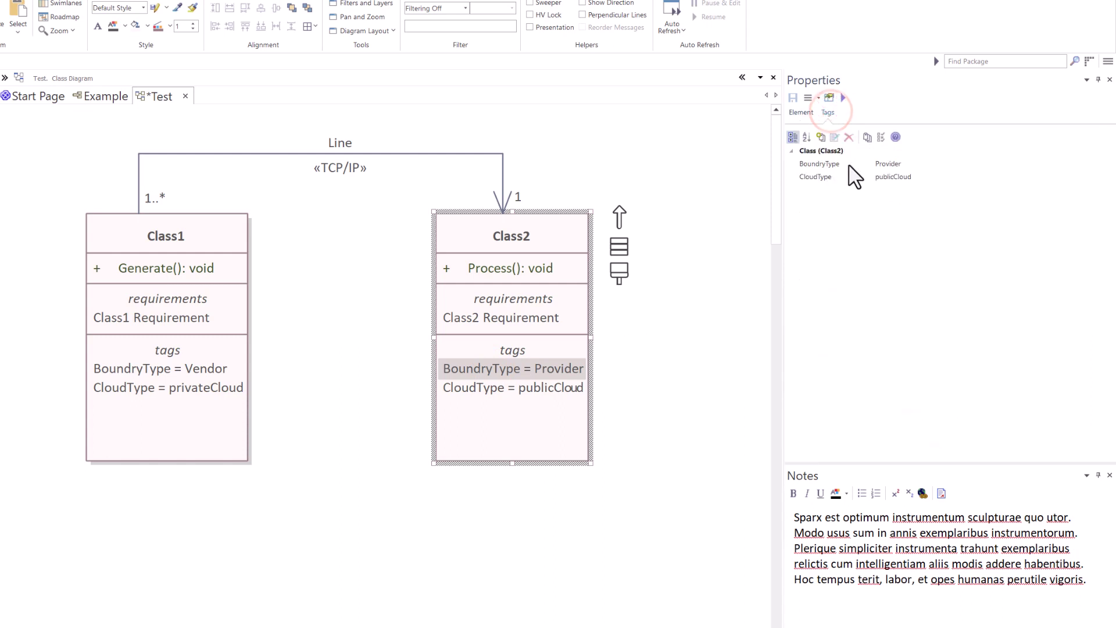
left_click(827, 164)
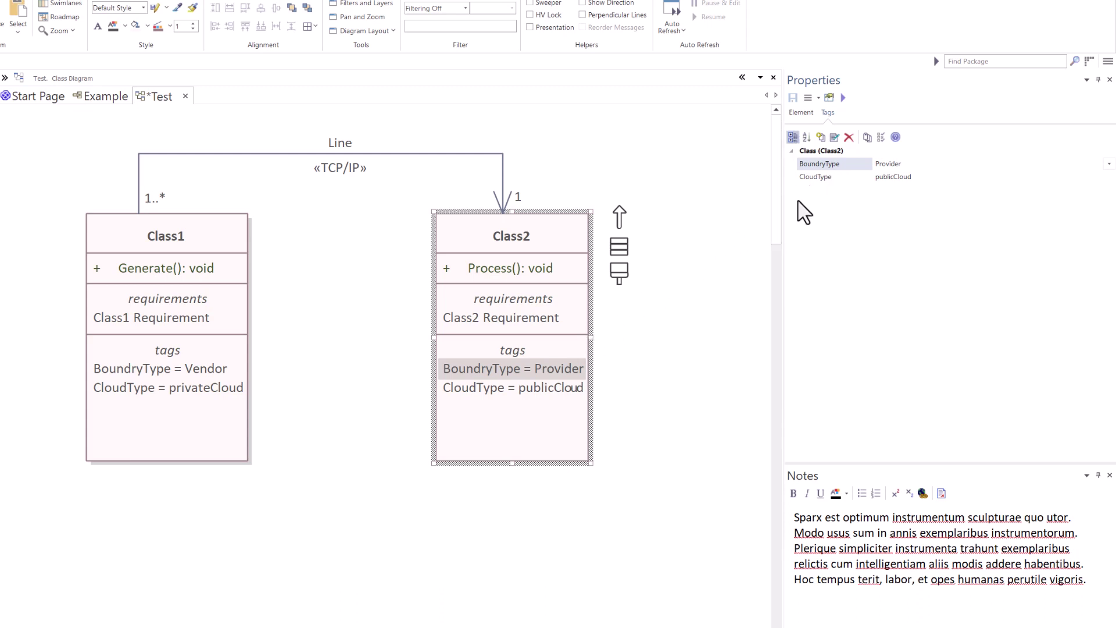
Step: Show the Attributes compartment for the Test diagram alongside Operations, Tags and Requirements
left_click(631, 346)
left_click(875, 151)
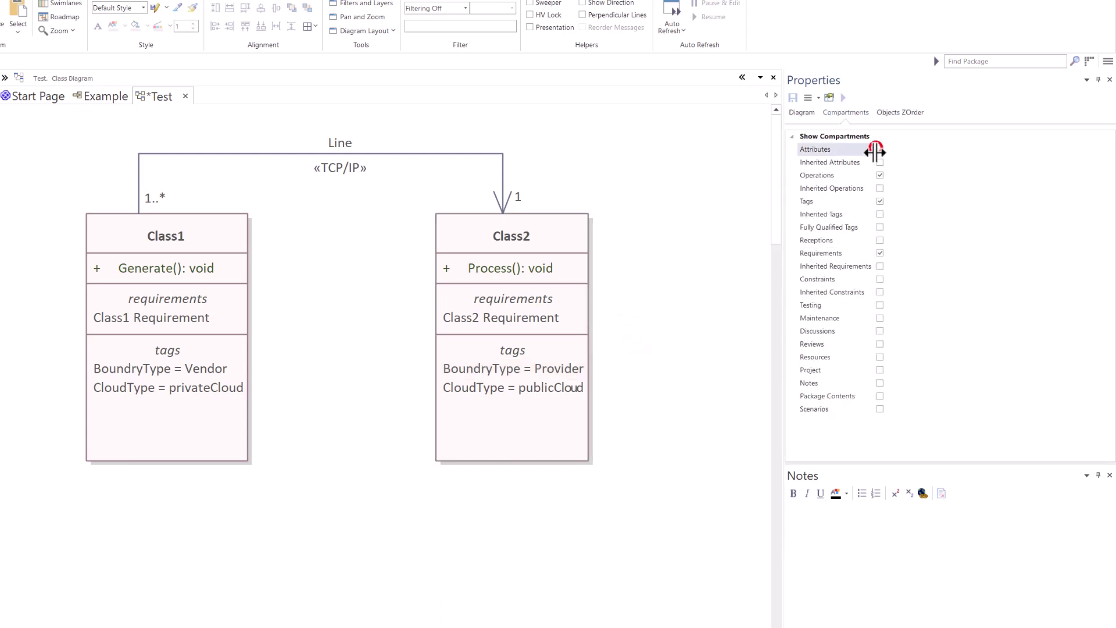
left_click(880, 149)
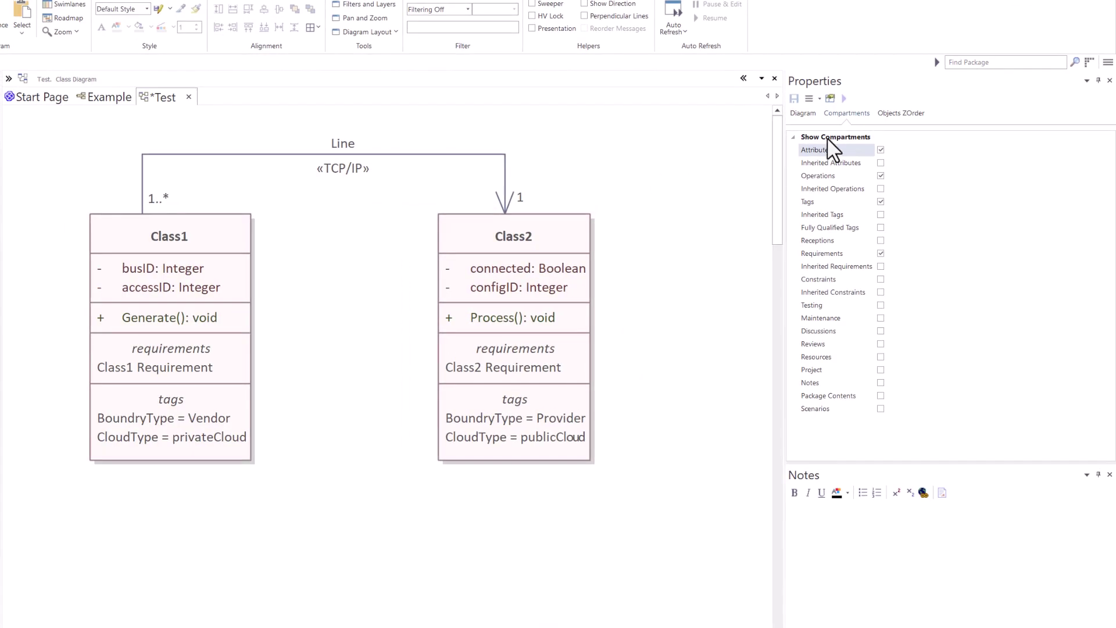
Step: View the Z-order list of the objects on the Test diagram, Class1 and Class2
left_click(898, 114)
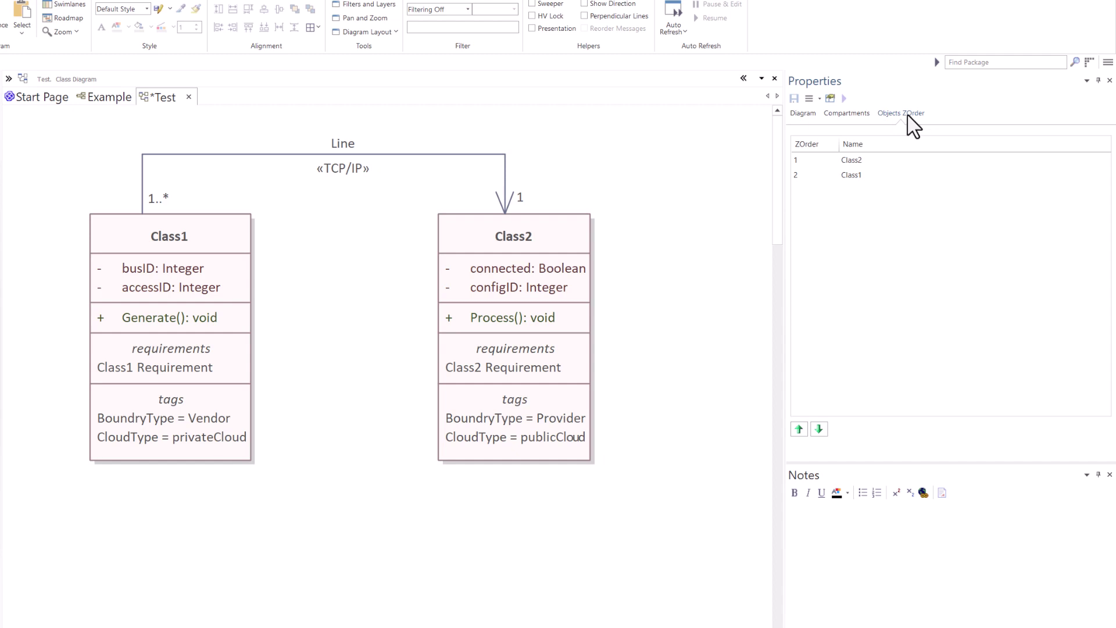
left_click_drag(593, 494, 125, 214)
left_click(670, 238)
Step: Switch to the Example diagram and look through the Z-order list of all its objects
left_click(108, 100)
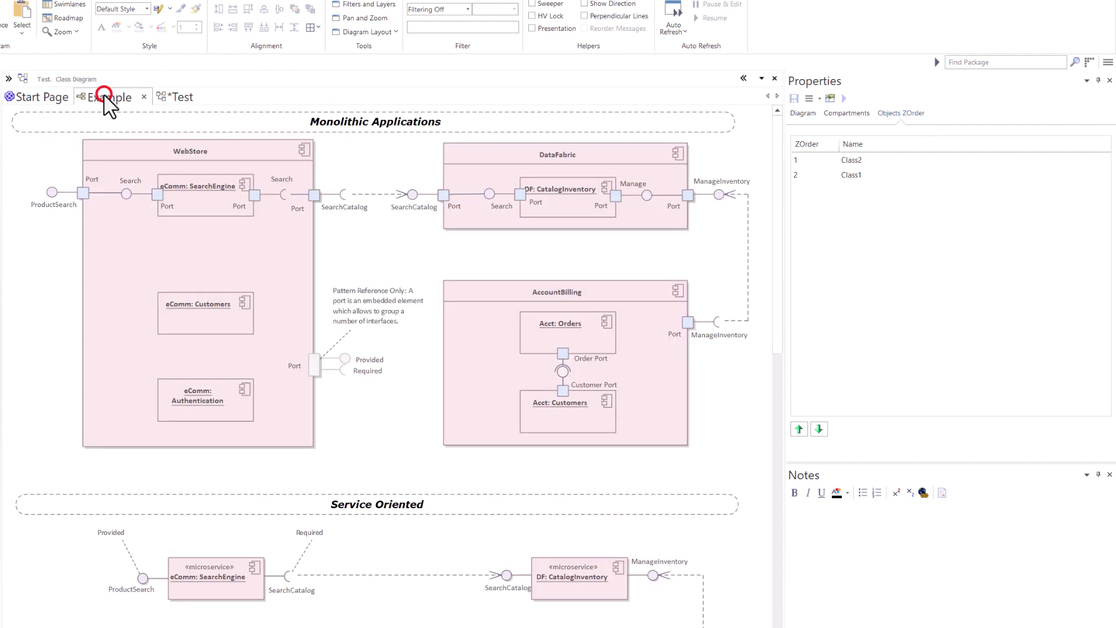
left_click(367, 243)
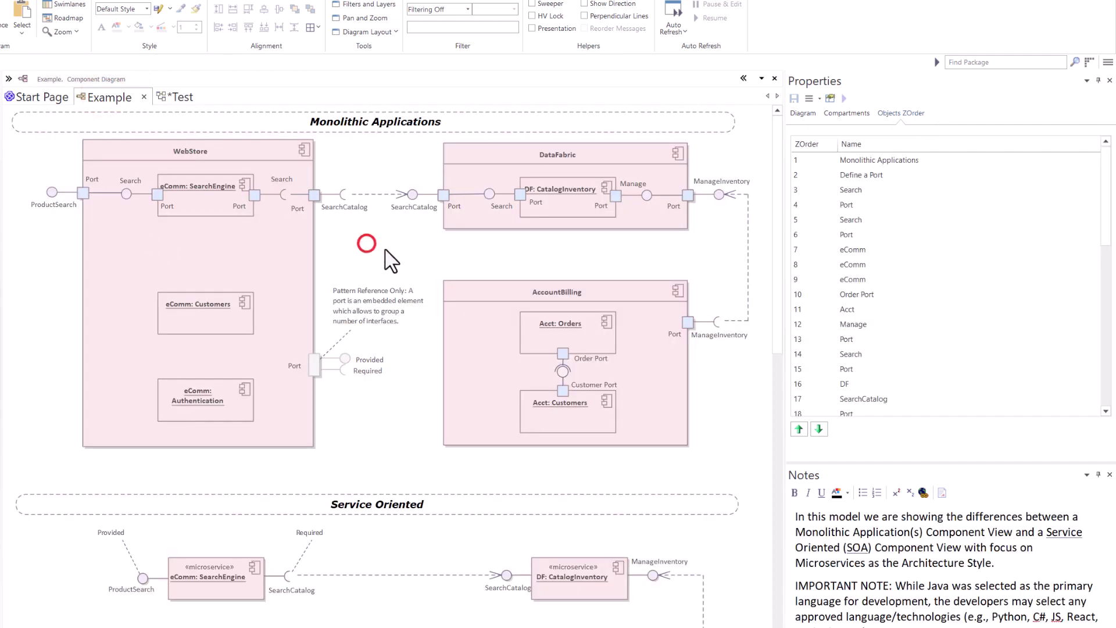
scroll(840, 274, "down", 6)
scroll(864, 342, "down", 3)
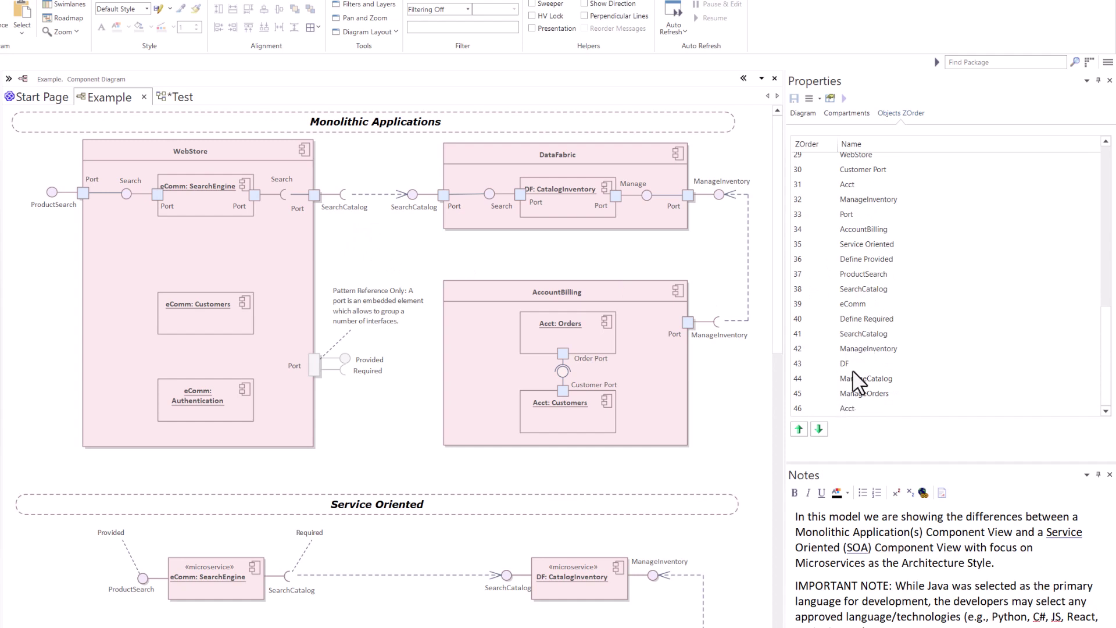
scroll(859, 314, "up", 3)
scroll(837, 198, "up", 6)
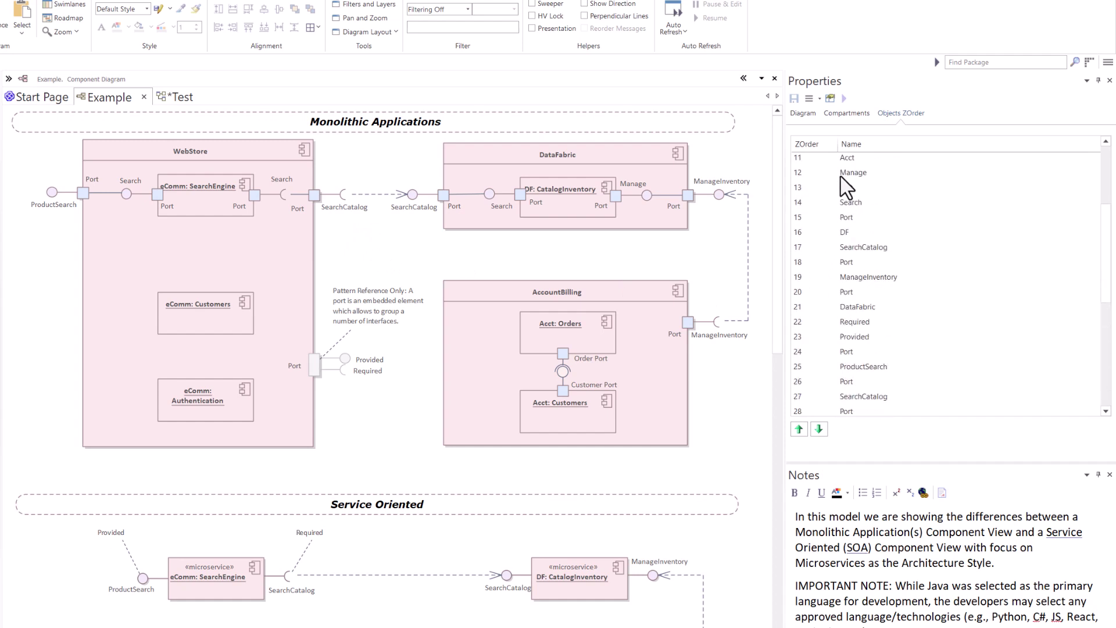
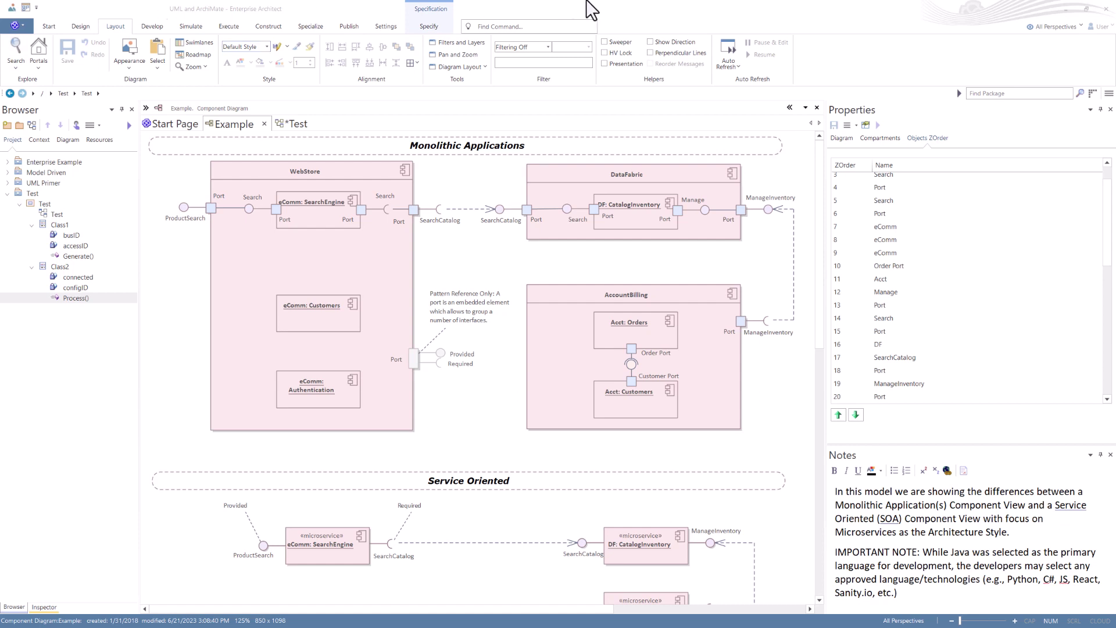
Step: Select Order Port, Monolithic Applications, Define a Port and eComm: Authentication in turn in the Z-order list to locate them on the diagram
left_click(484, 430)
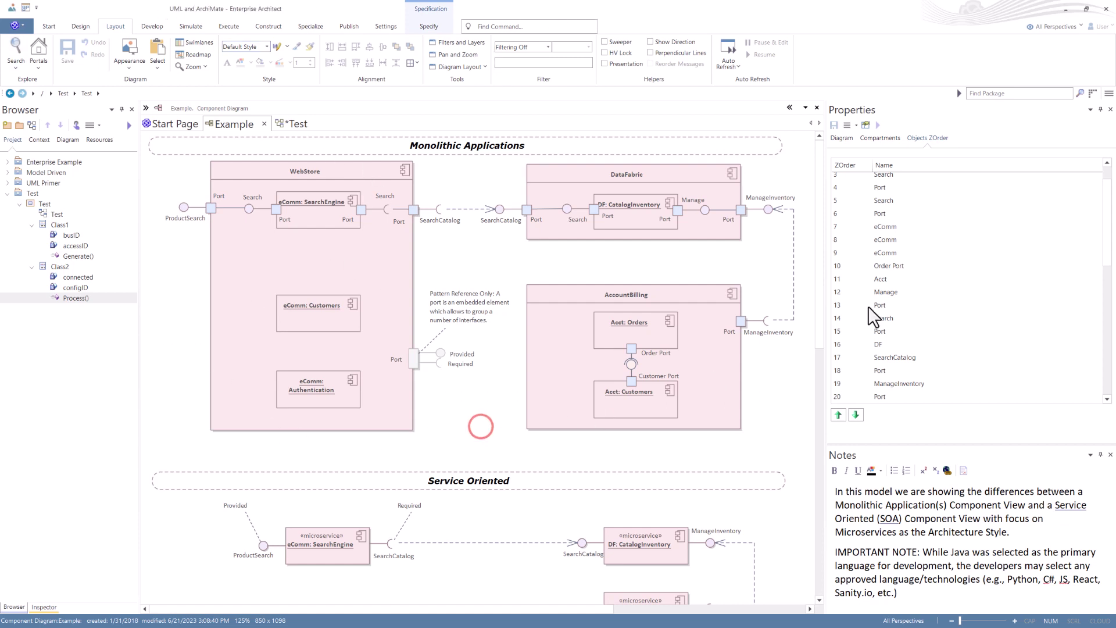
left_click(888, 267)
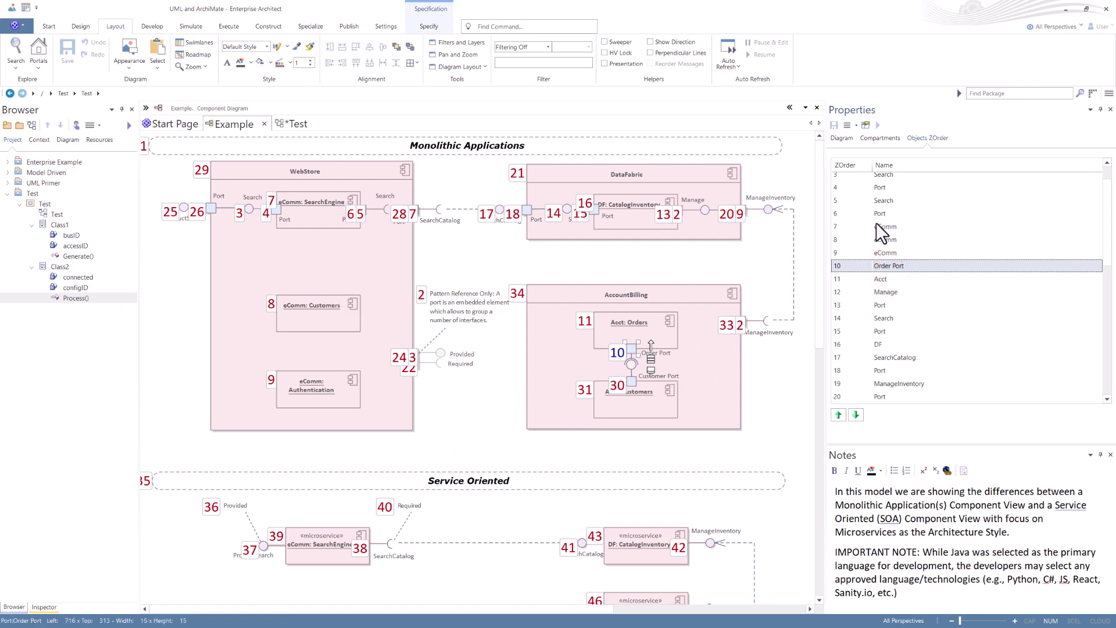
scroll(869, 244, "up", 1)
left_click(846, 180)
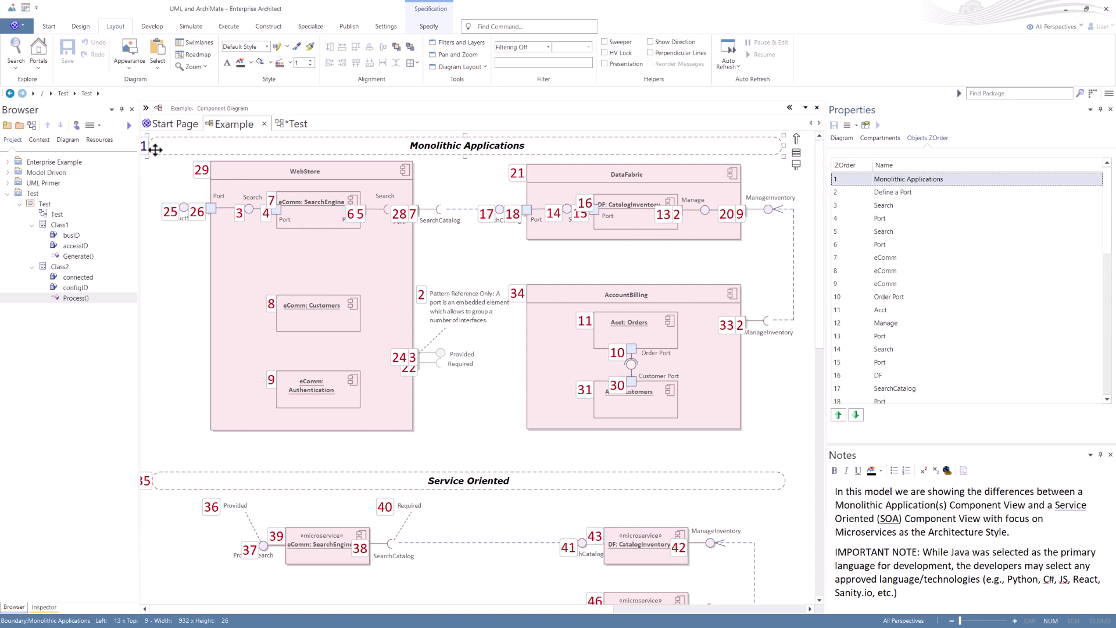
left_click(891, 192)
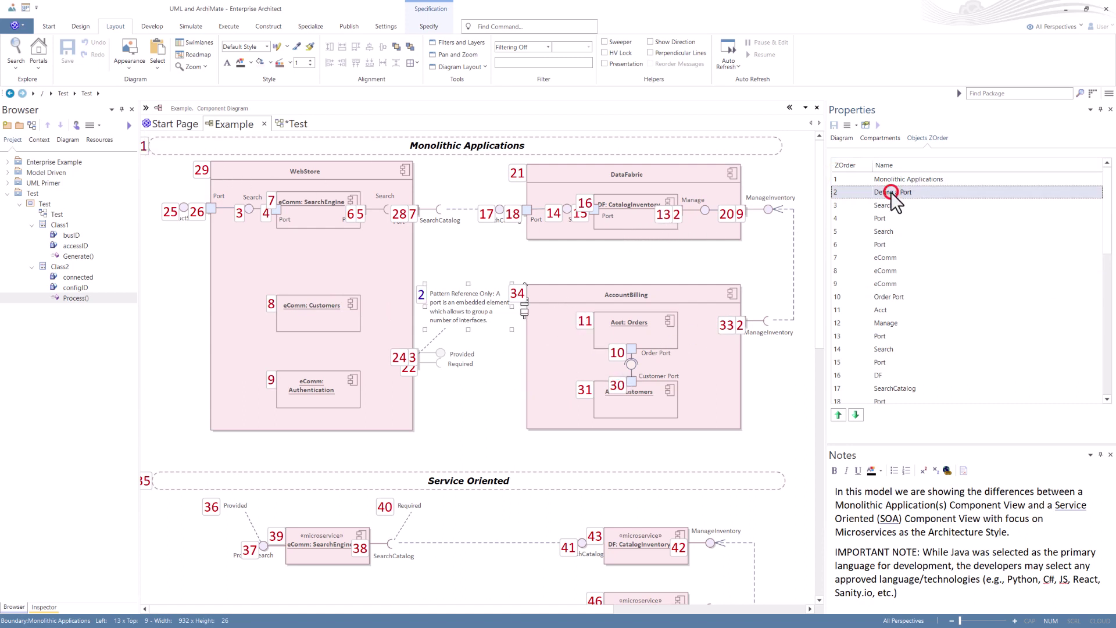
left_click(880, 283)
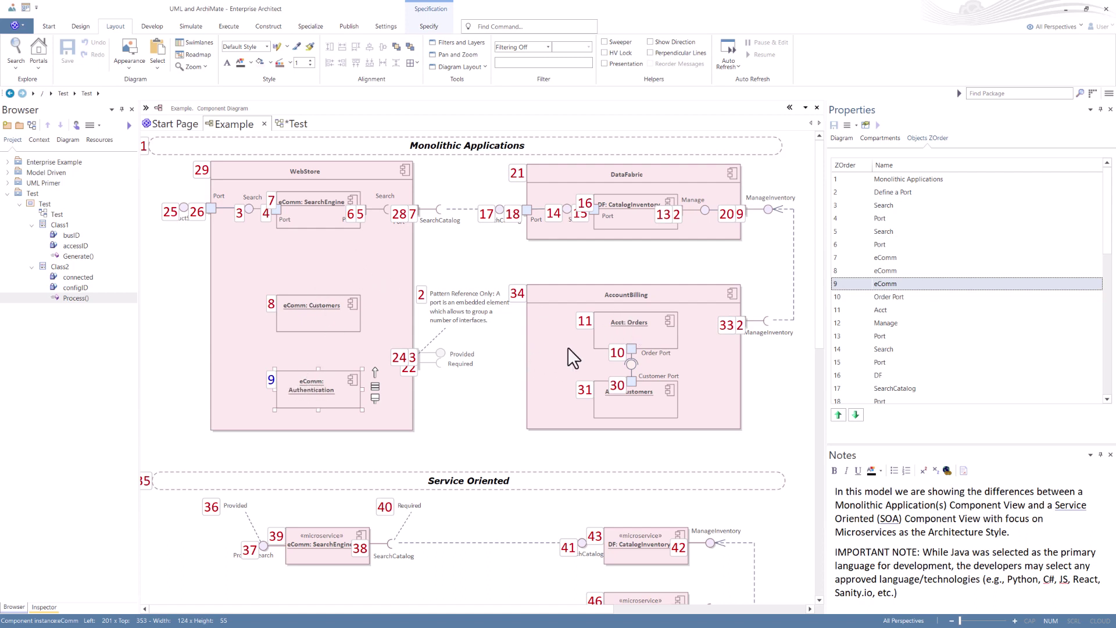
Step: Examine the Z-order numbers in the Service Oriented section and the remaining entries of the Z-order list
scroll(527, 410, "down", 5)
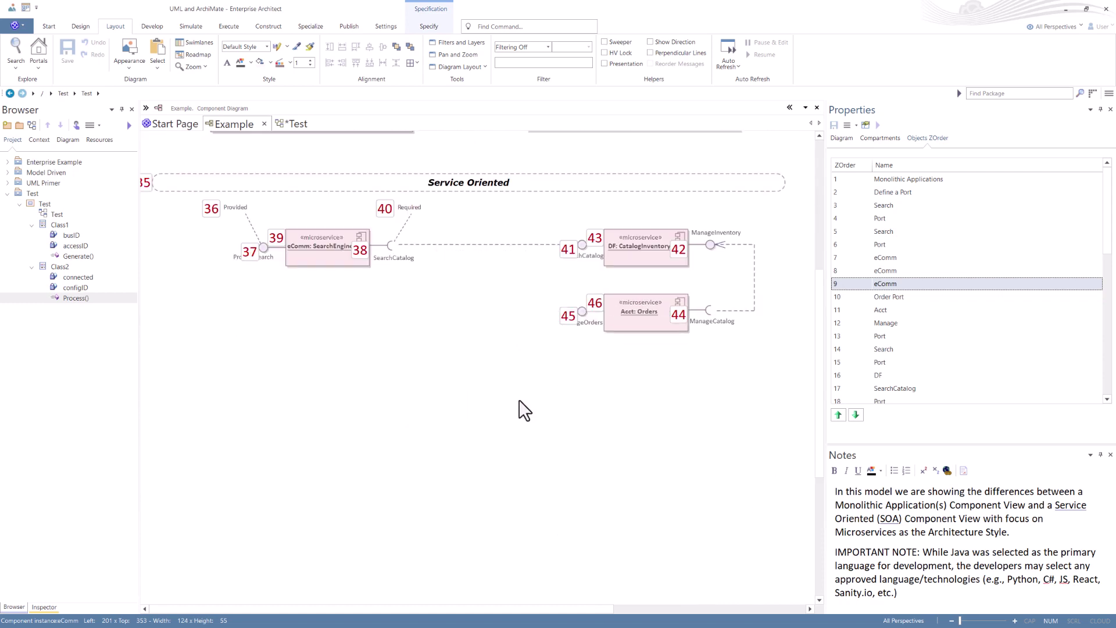
scroll(519, 406, "up", 5)
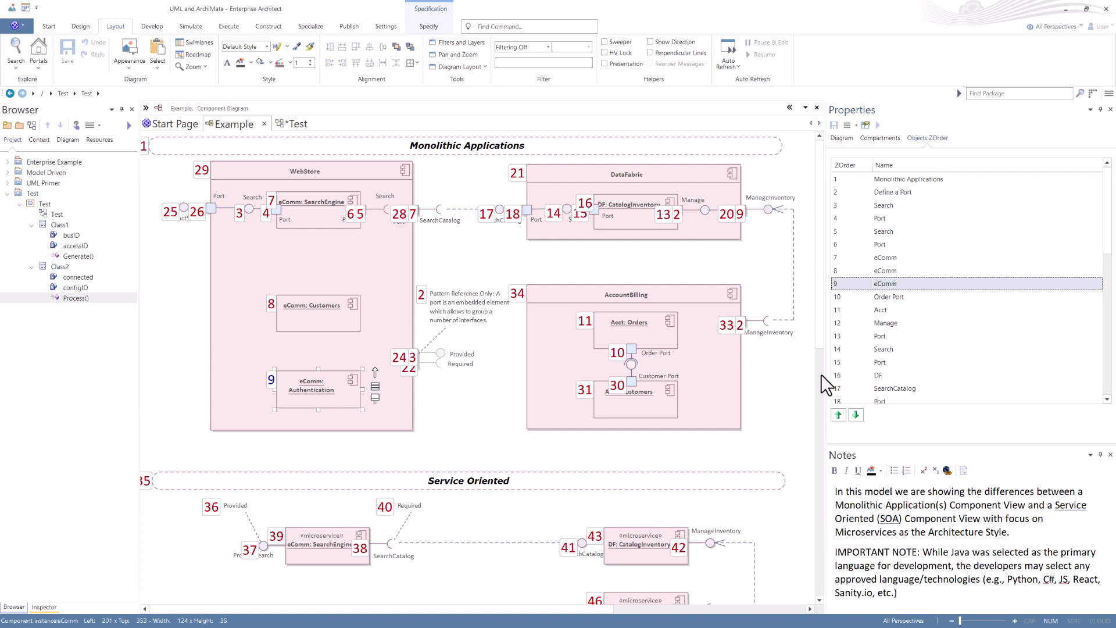
scroll(988, 285, "down", 9)
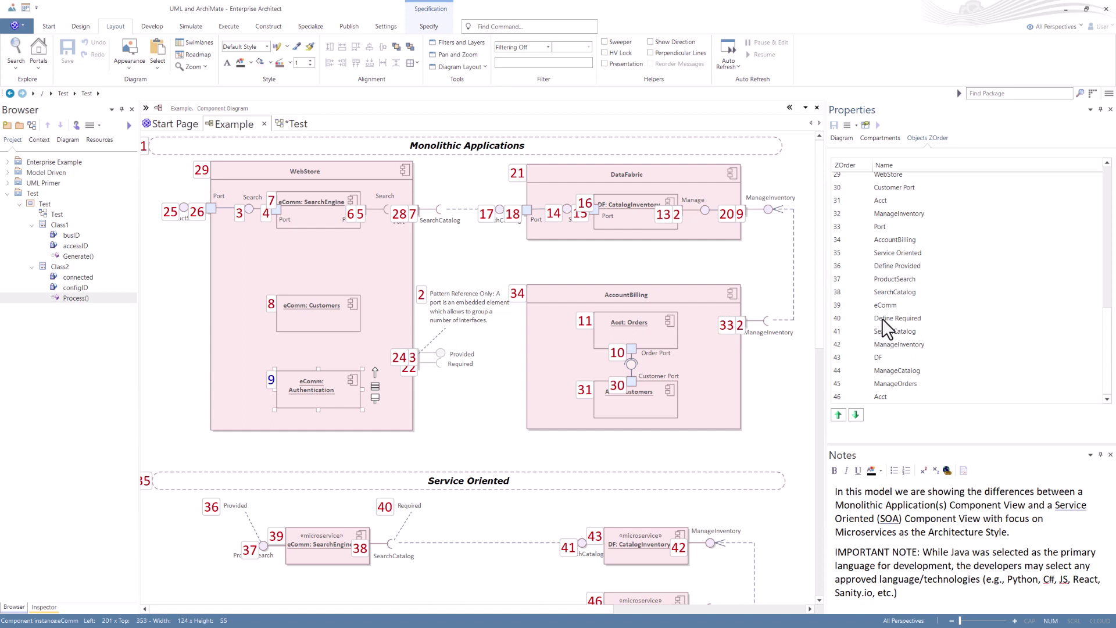
scroll(888, 322, "up", 9)
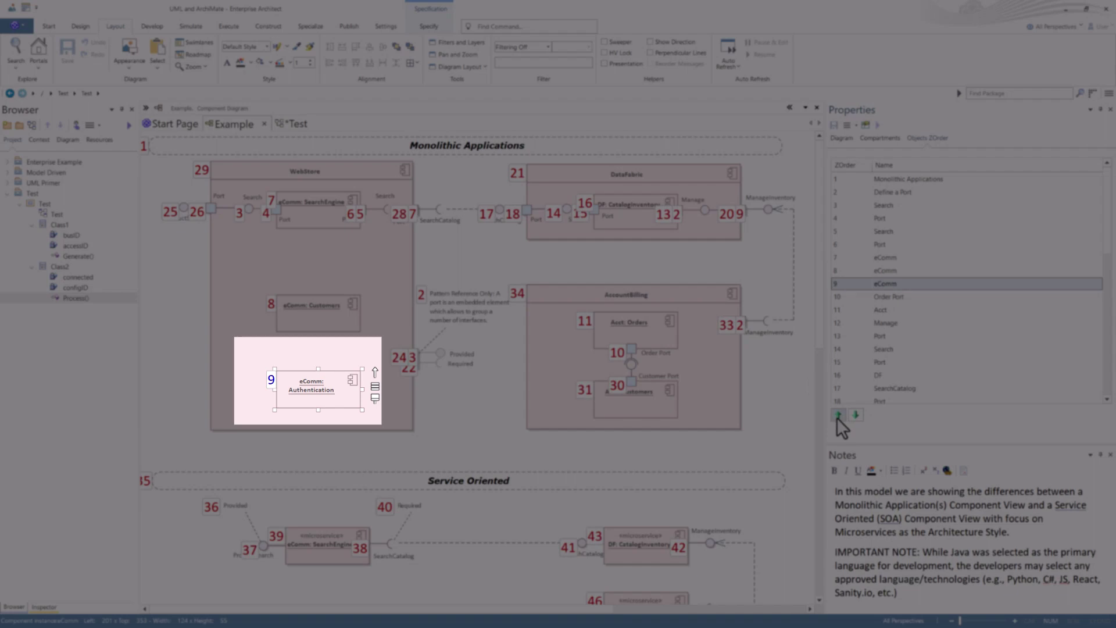
Step: Move eComm: Authentication up one Z-order position and back, and Acct: Orders down one position and back
left_click(839, 415)
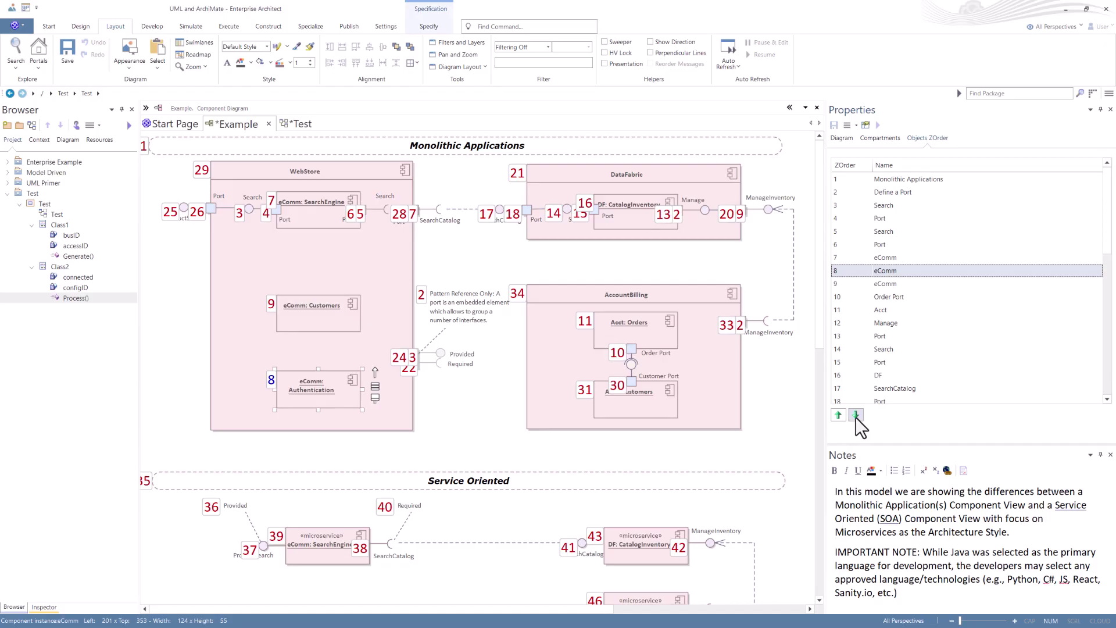
left_click(855, 415)
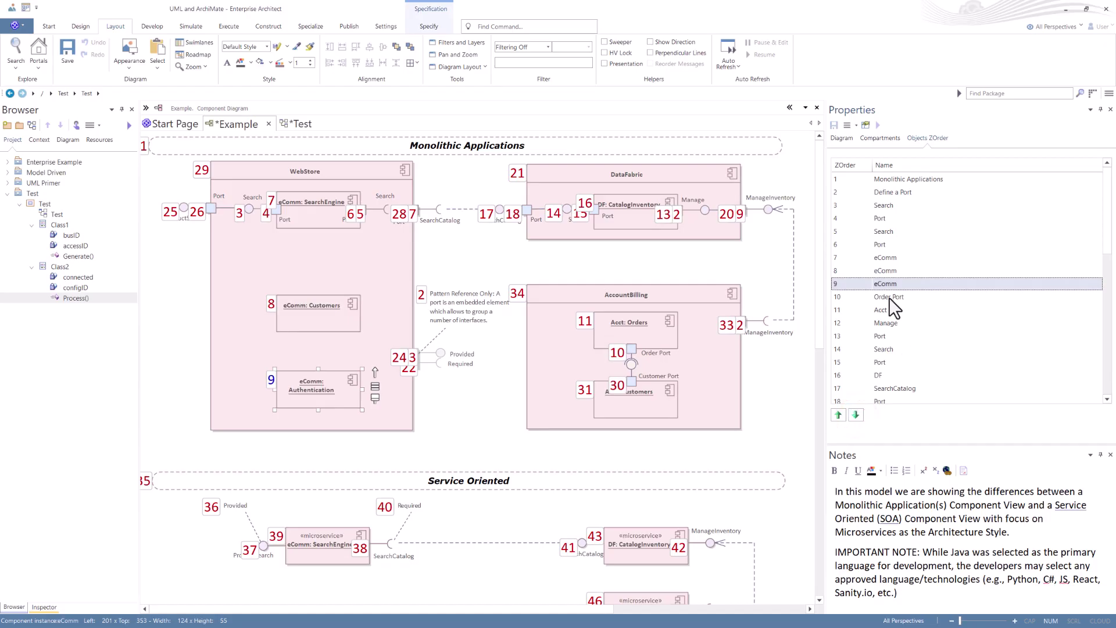
left_click(880, 311)
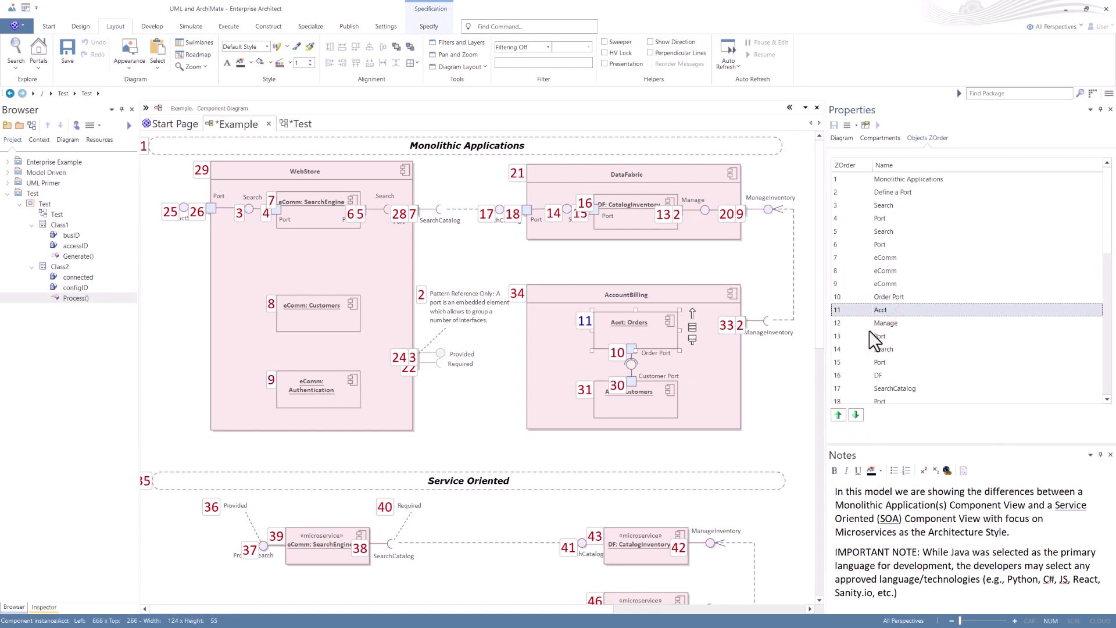
left_click(855, 415)
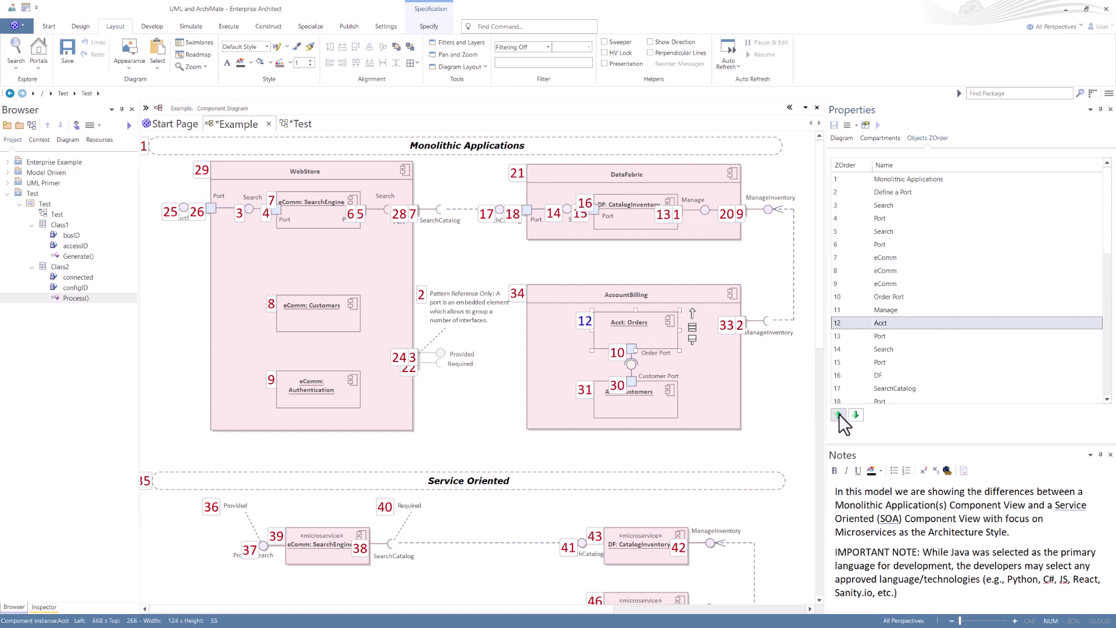
left_click(838, 413)
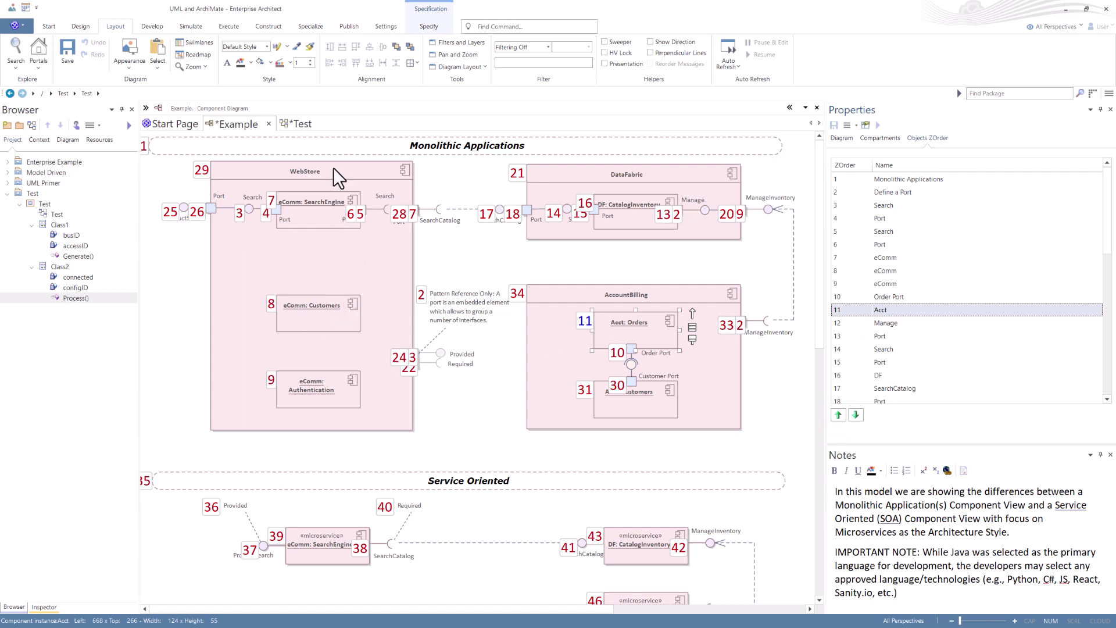
Step: Send the eComm: Customers component inside WebStore to the back of the Z-order
left_click(459, 257)
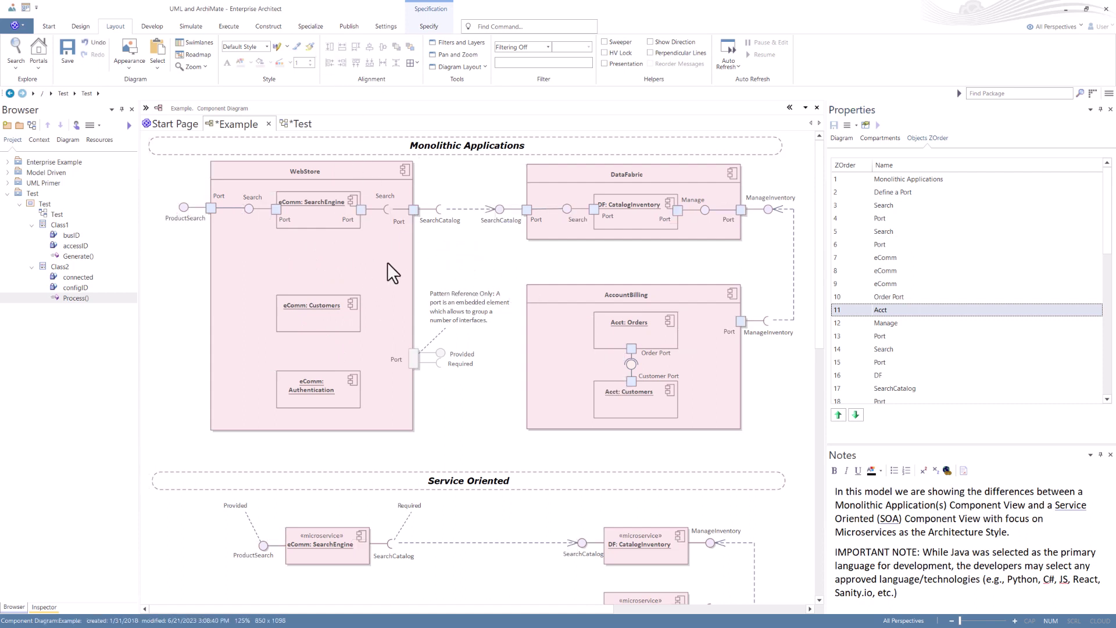
left_click(361, 271)
left_click(427, 192)
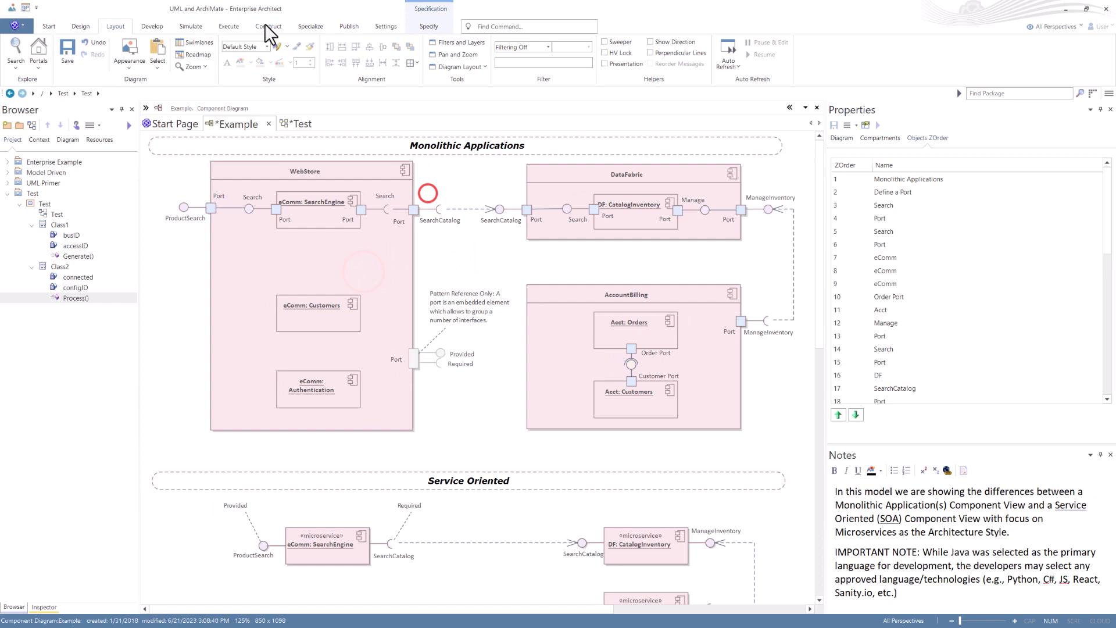
left_click(116, 26)
left_click(313, 318)
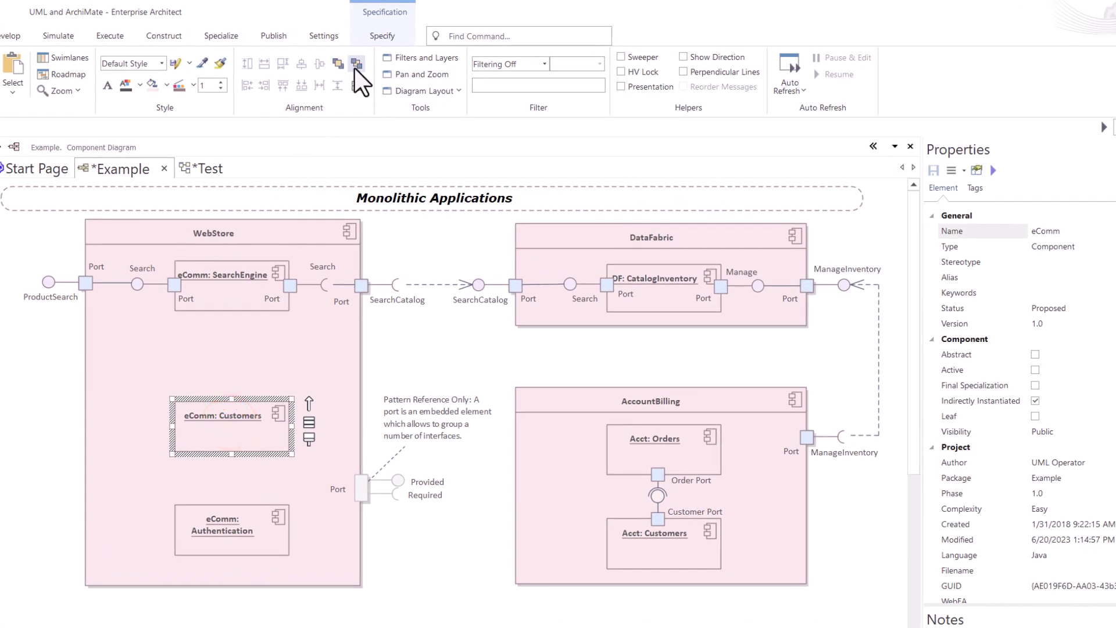
left_click(357, 64)
left_click(449, 348)
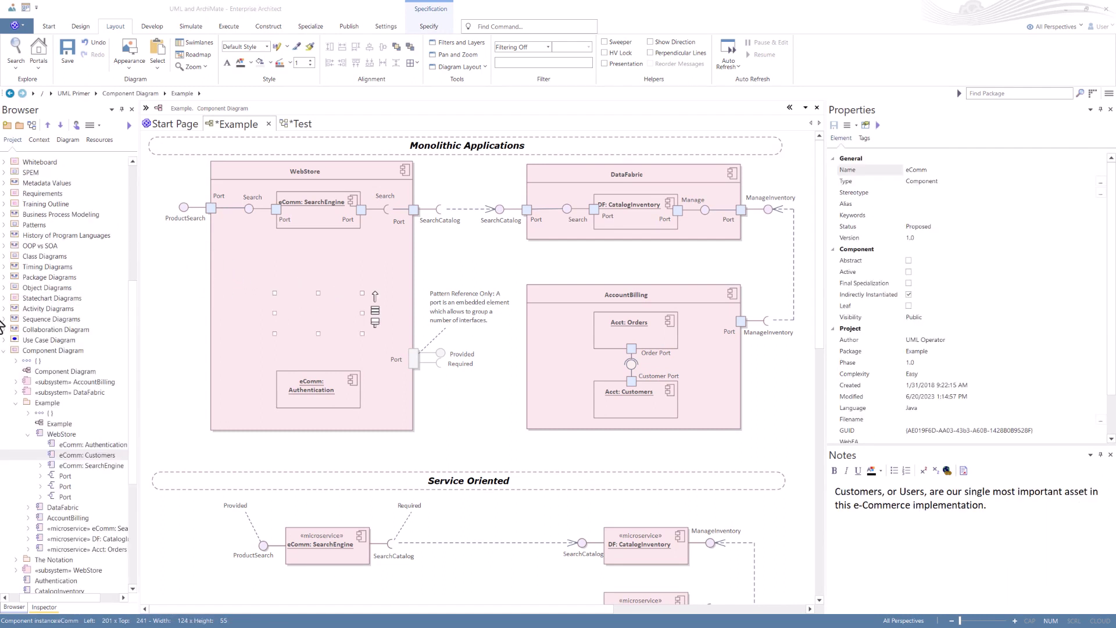
Step: Locate eComm: Customers from the project tree in the current diagram and bring it to the front
left_click(86, 455)
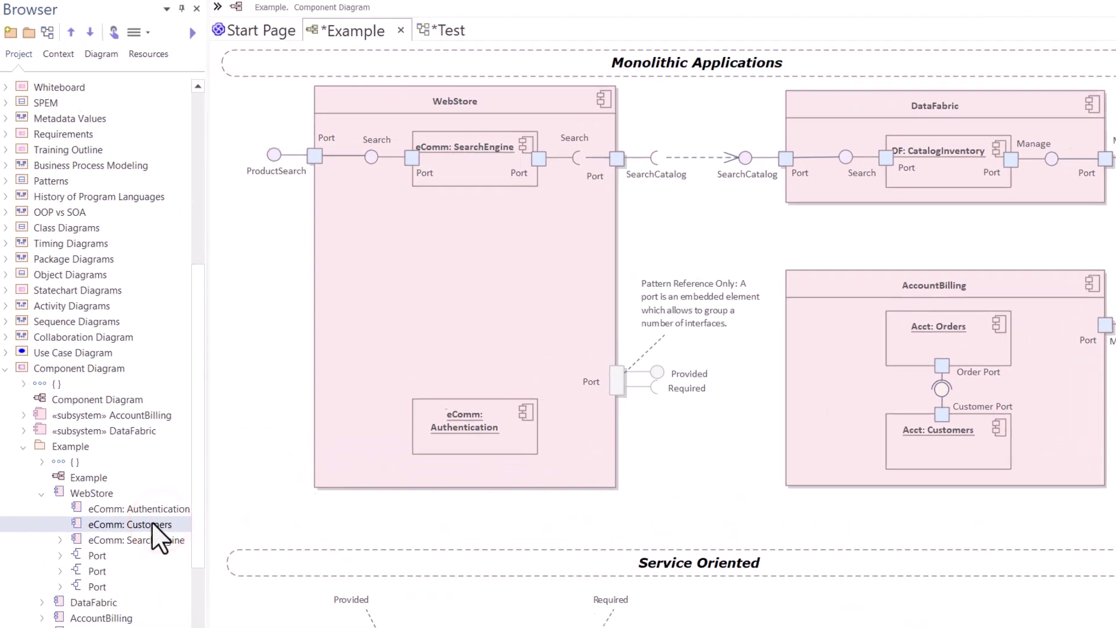
right_click(105, 456)
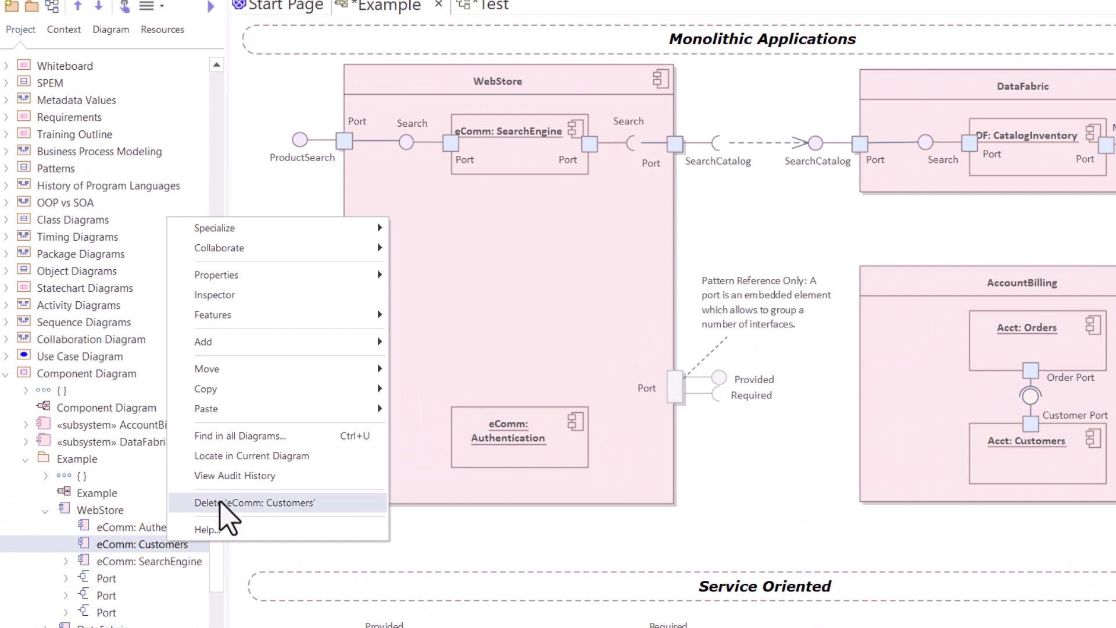
left_click(248, 452)
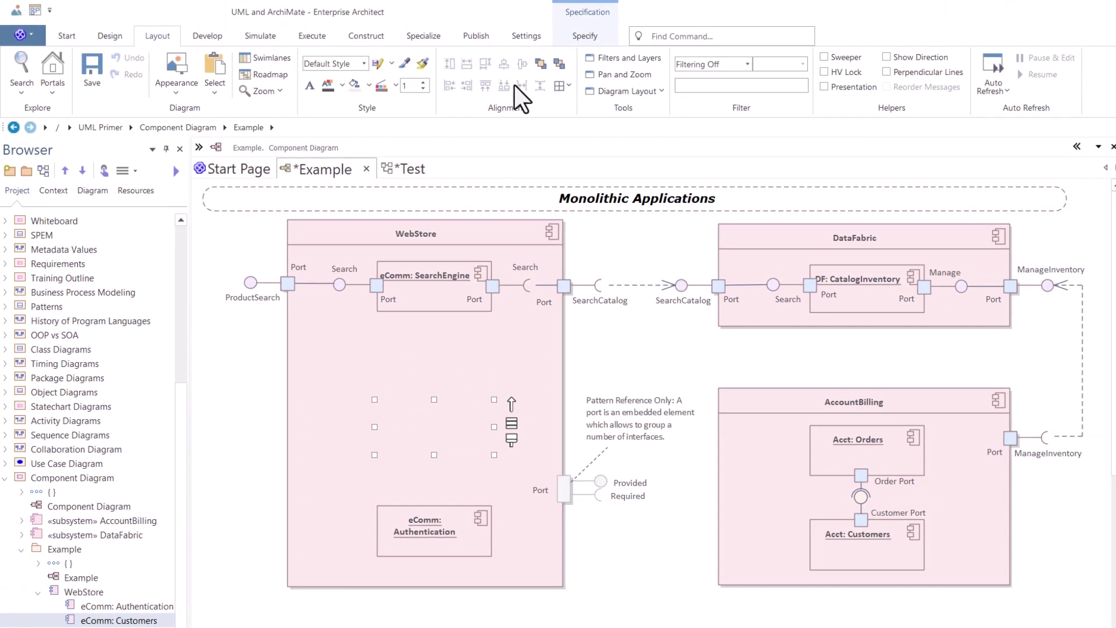
left_click(540, 61)
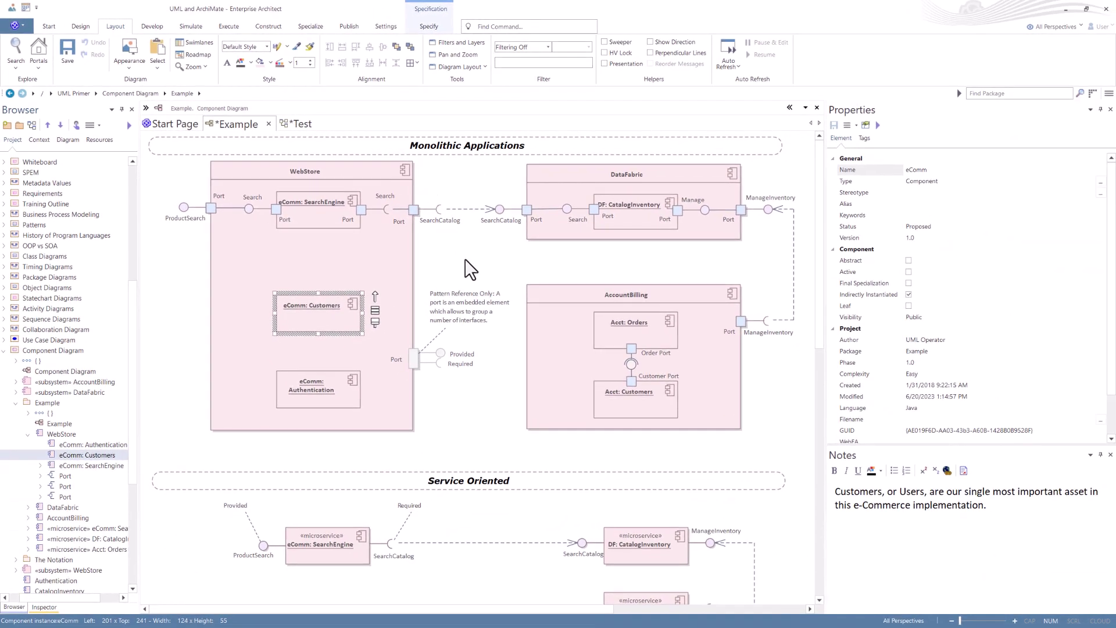
Step: Display the Example diagram's Z-order numbers and move eComm: Customers down from the front to position 9
left_click(465, 259)
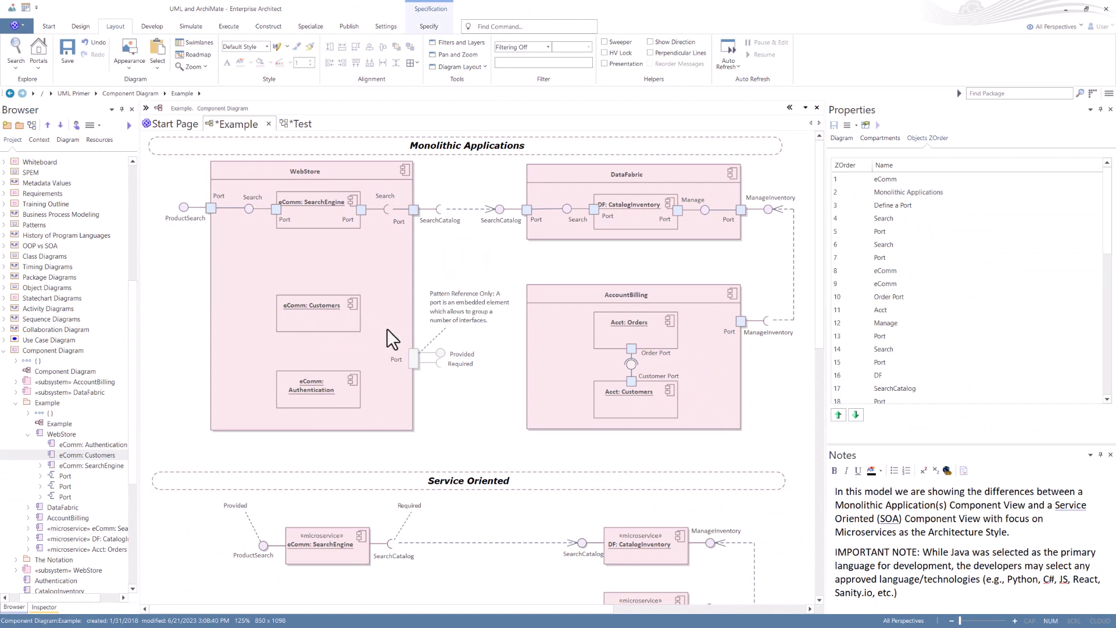
left_click(880, 296)
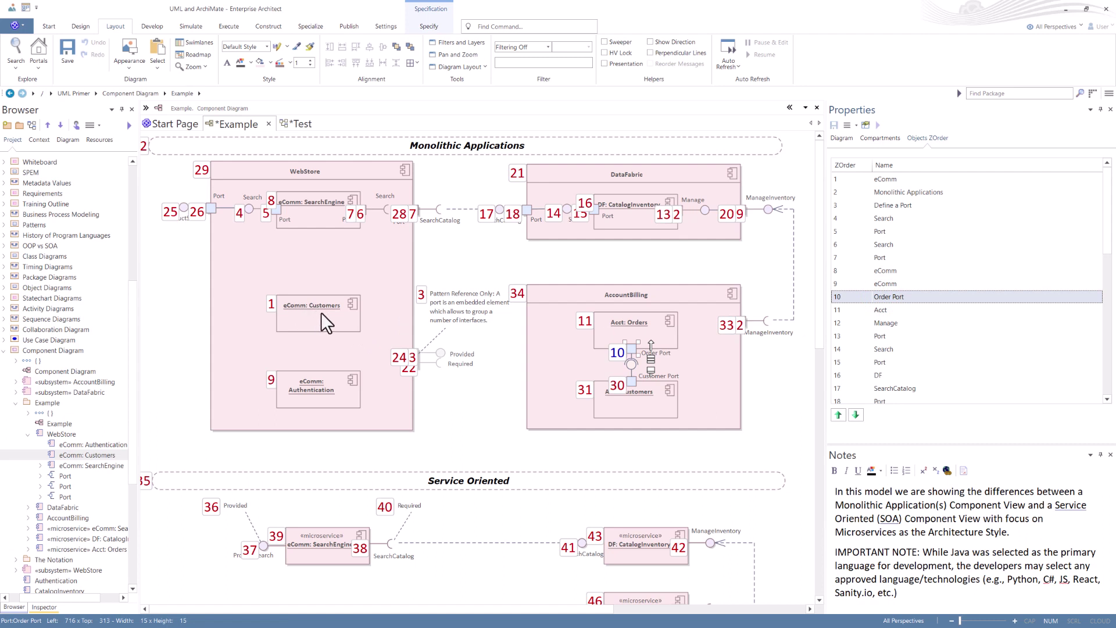
left_click(884, 179)
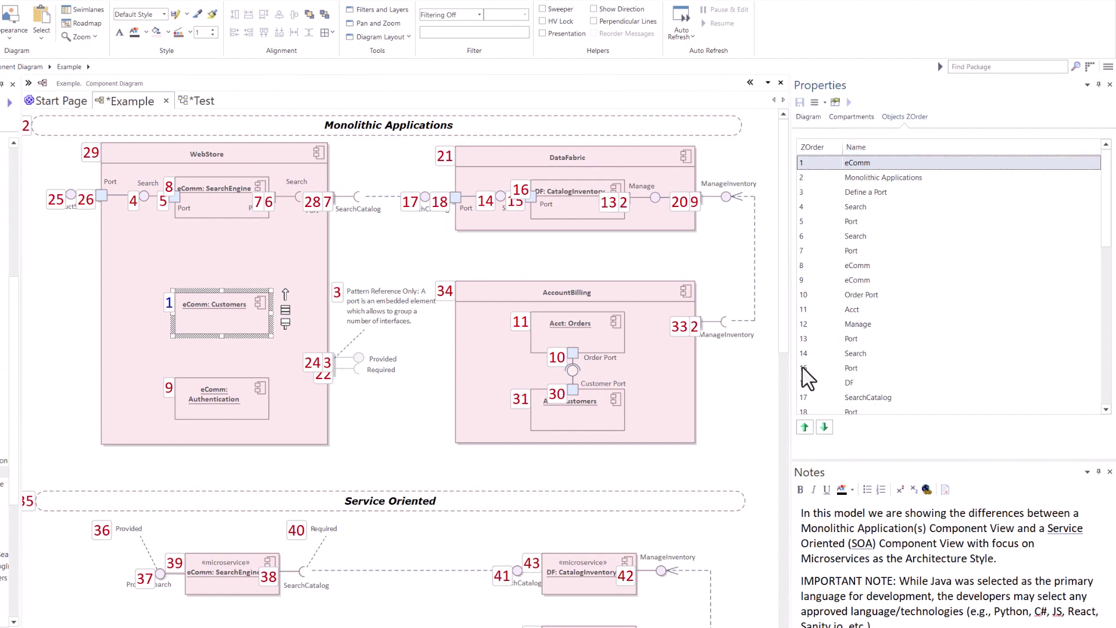
left_click(824, 427)
left_click(824, 428)
left_click(824, 427)
left_click(824, 427)
left_click(824, 427)
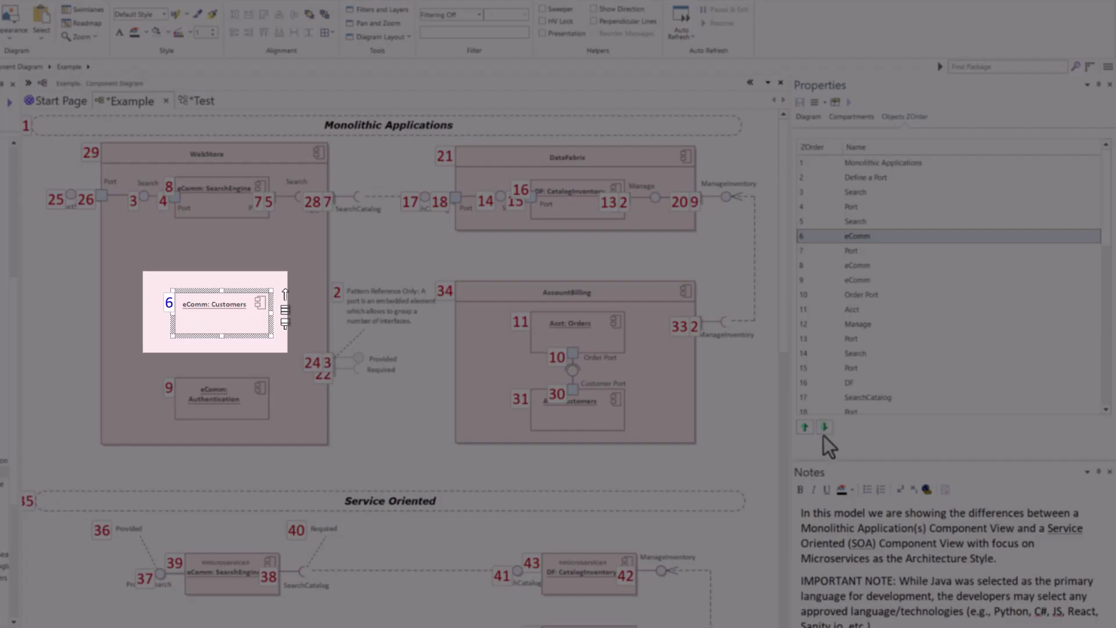
left_click(824, 429)
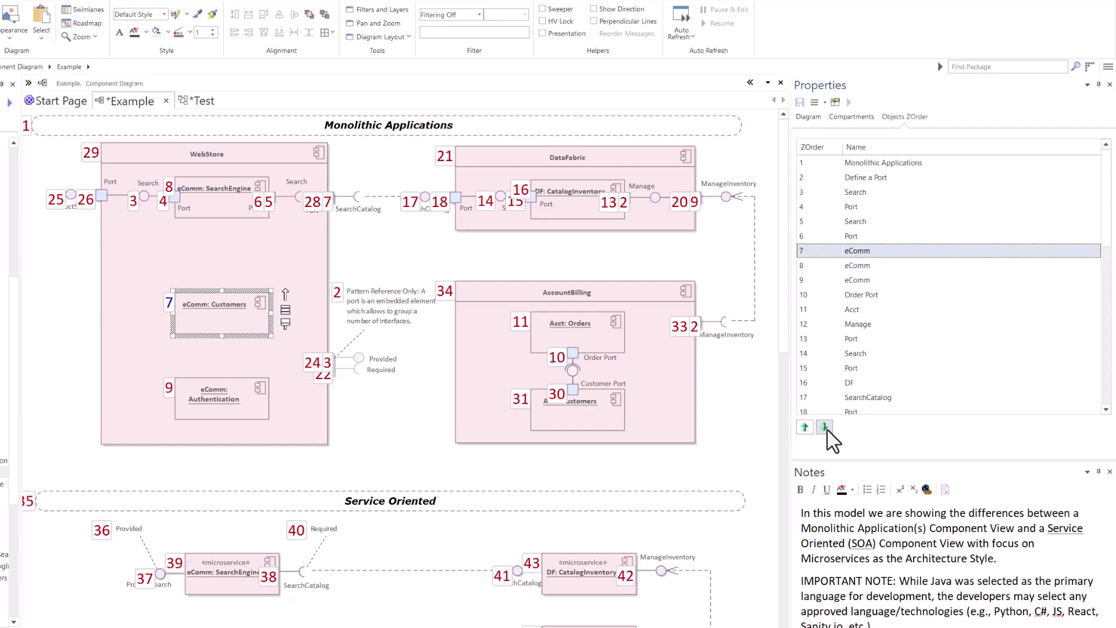
left_click(825, 428)
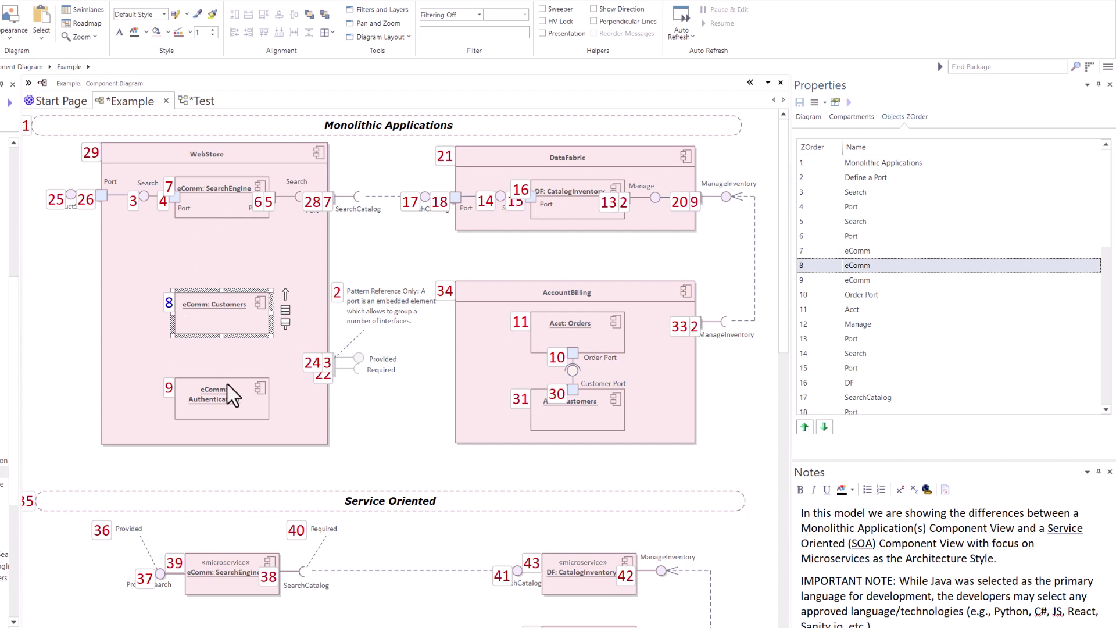
left_click(825, 429)
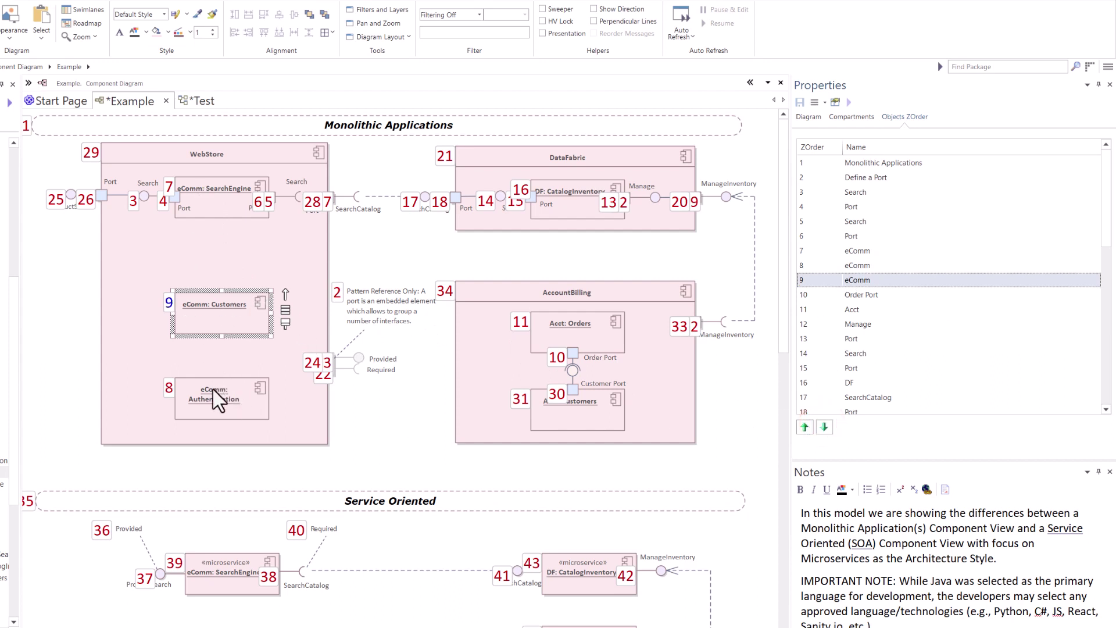
Step: Move the eComm: Customers component inside WebStore up one Z-order position to 8
left_click(804, 427)
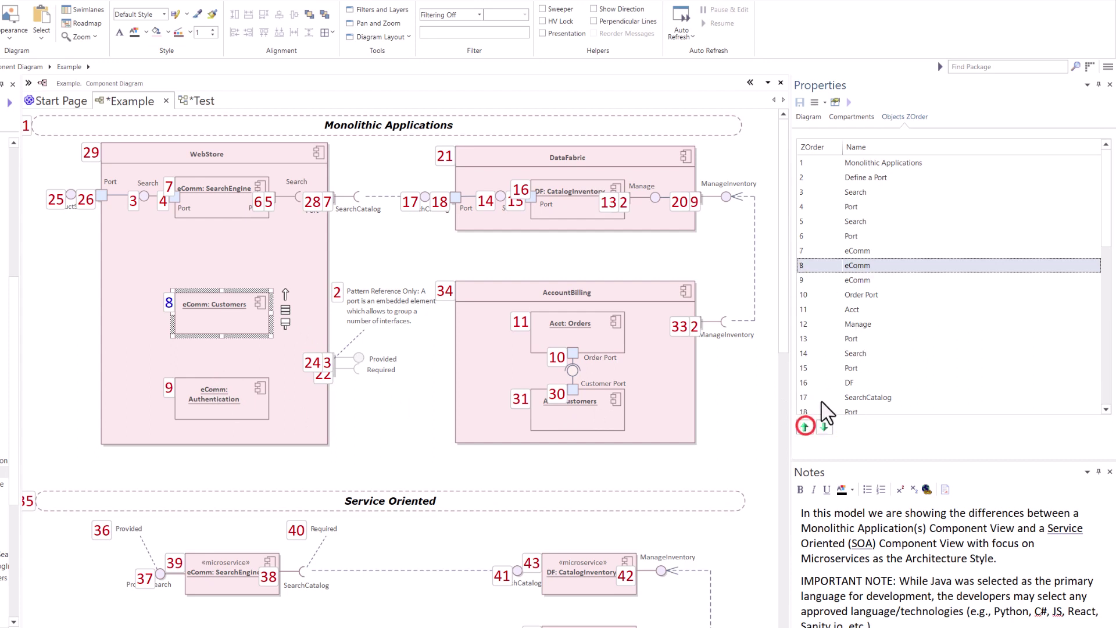
left_click(858, 266)
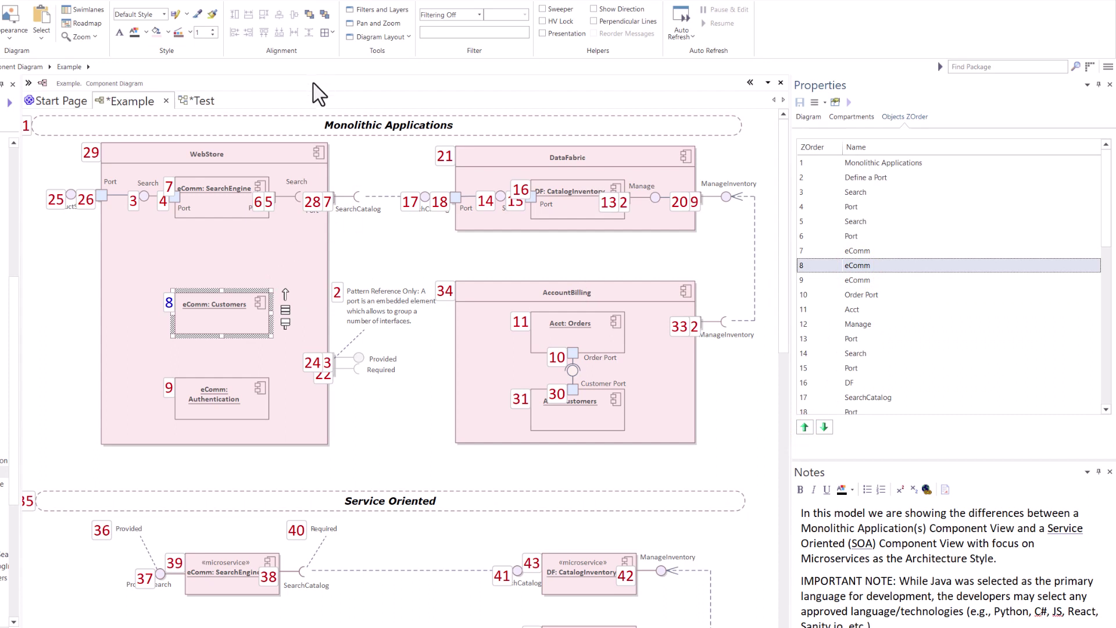
Step: Bring the WebStore component and all objects inside and attached to it to the front of the Z-order together
left_click_drag(71, 448, 341, 141)
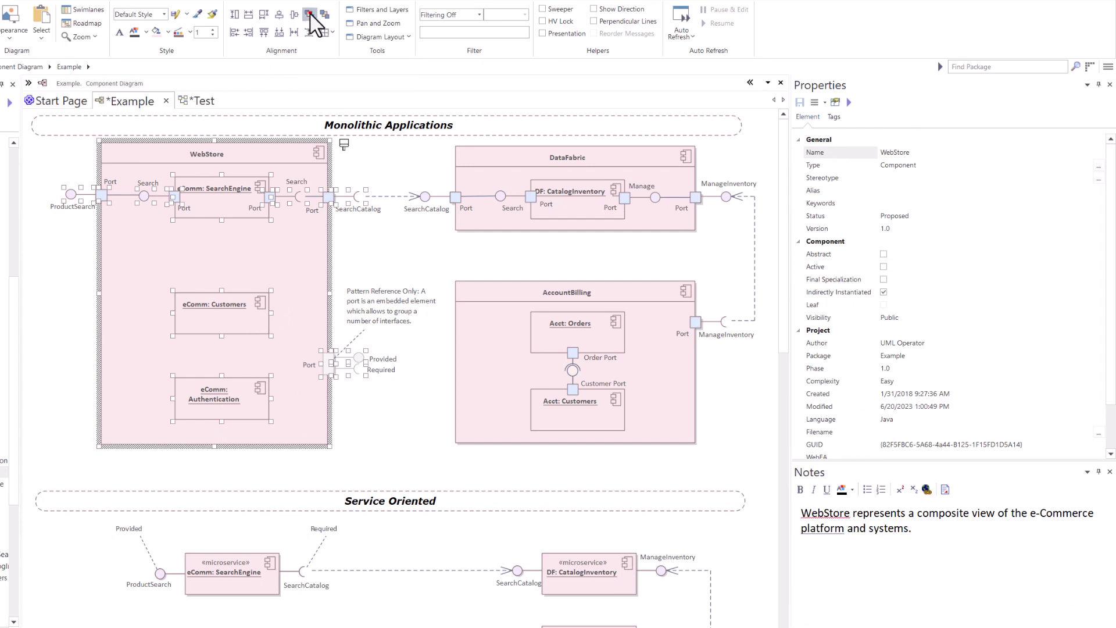
left_click(309, 13)
left_click(754, 394)
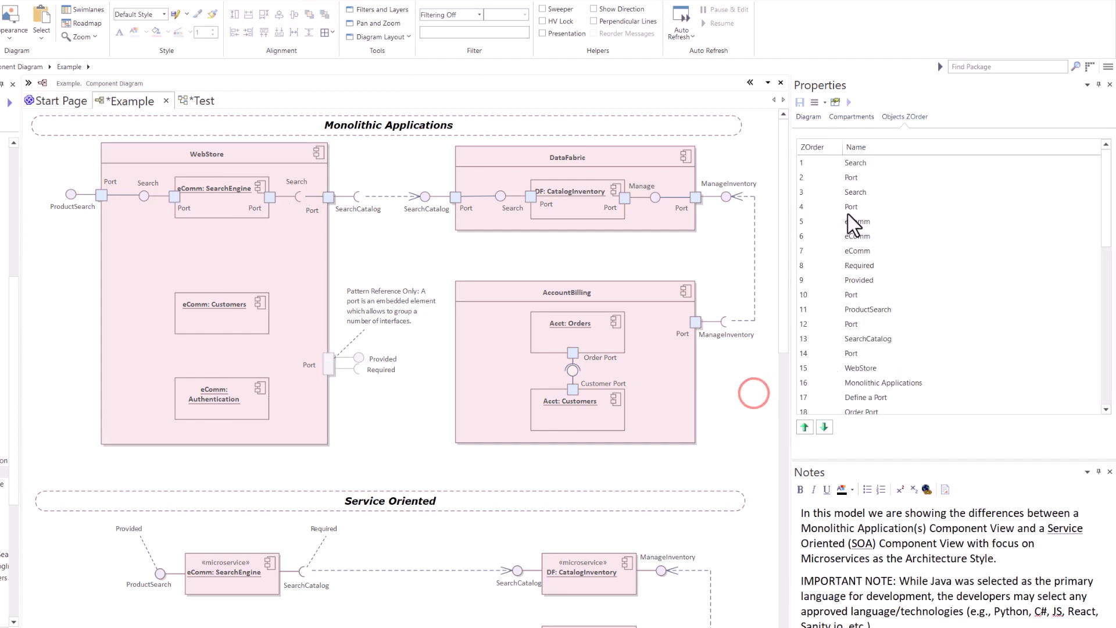
Step: Display the Z-order numbers and check the position of the Monolithic Applications boundary relative to the WebStore objects
left_click(858, 166)
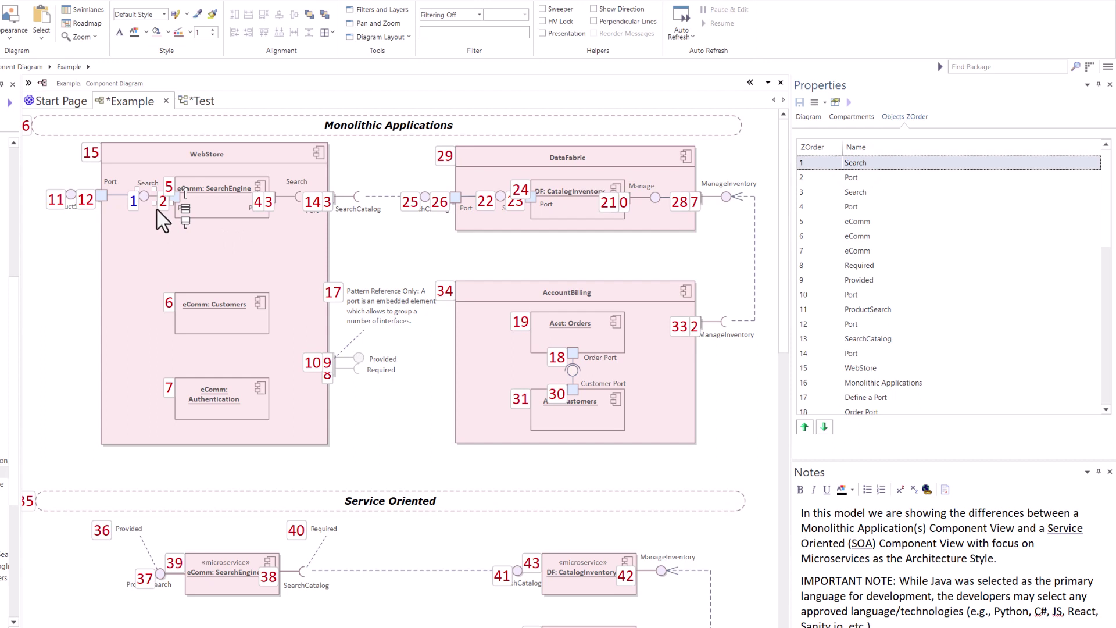
left_click(120, 122)
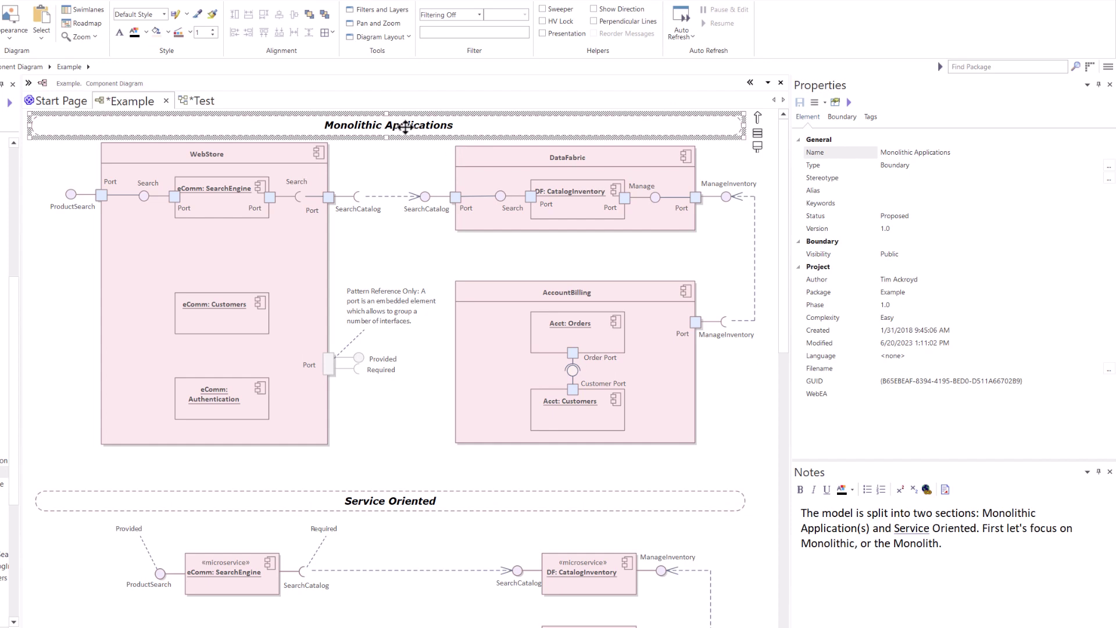
left_click(397, 170)
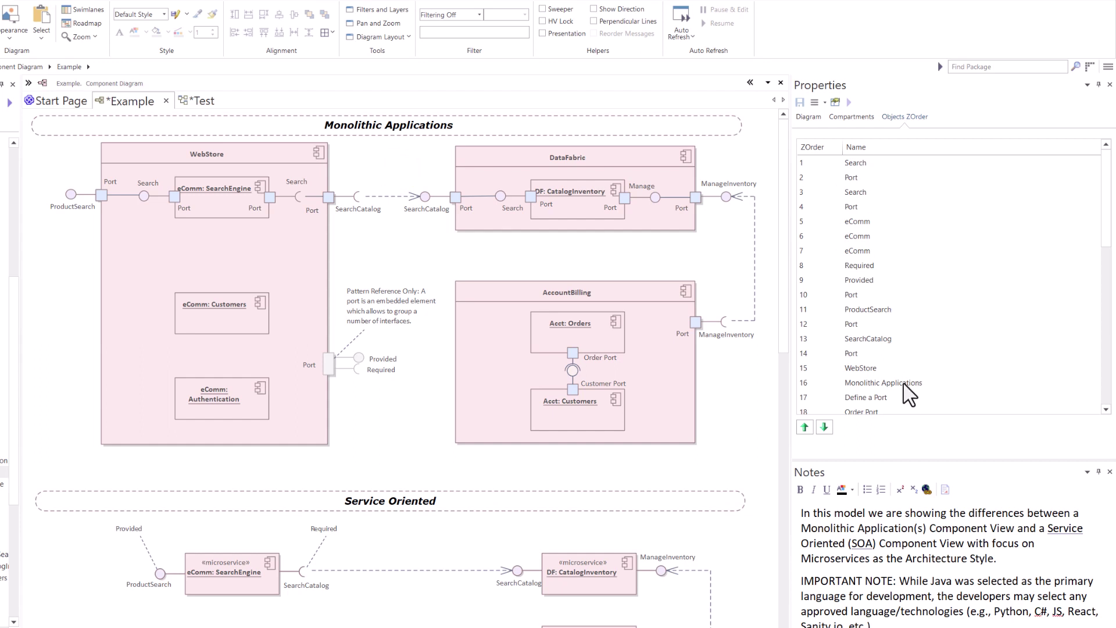
left_click(898, 384)
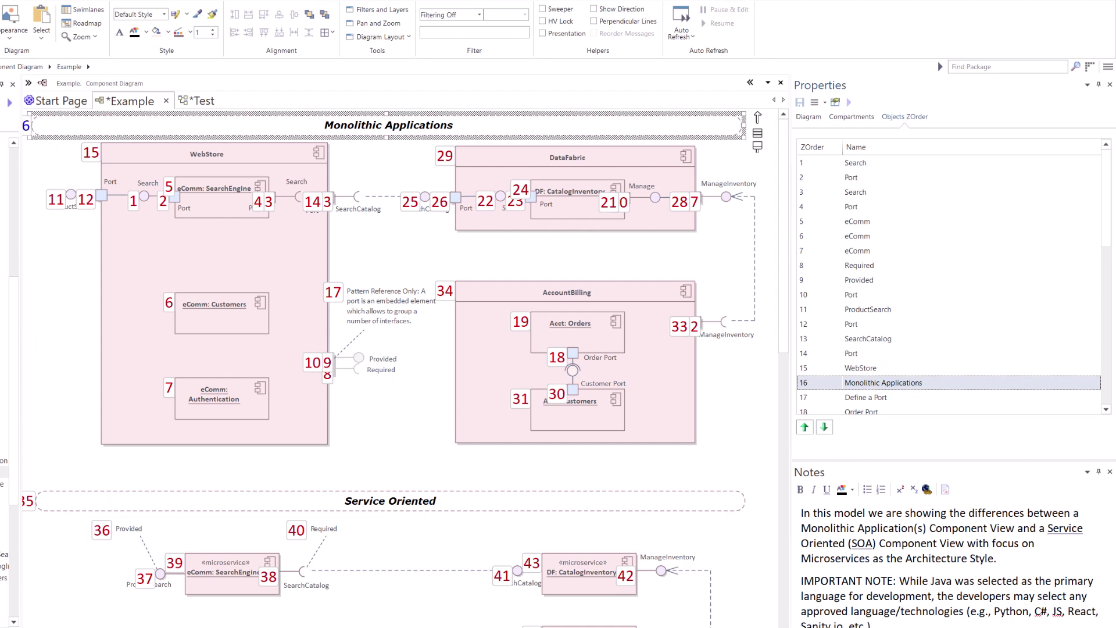
left_click(45, 411)
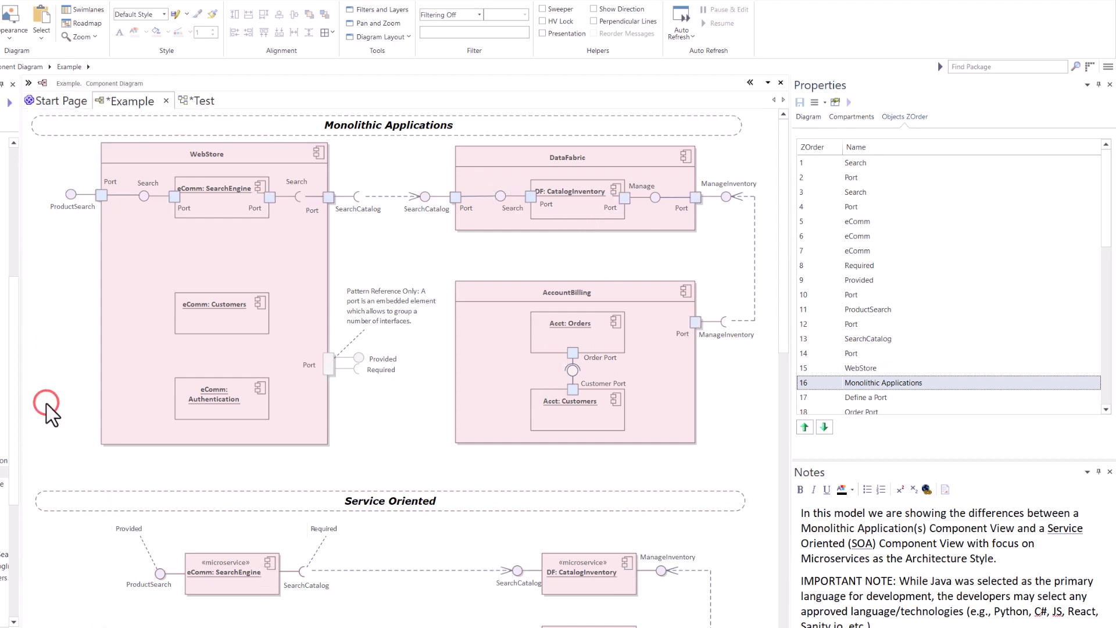
Step: Select every object in the Example diagram and shift them all slightly to the right
key("ctrl+a")
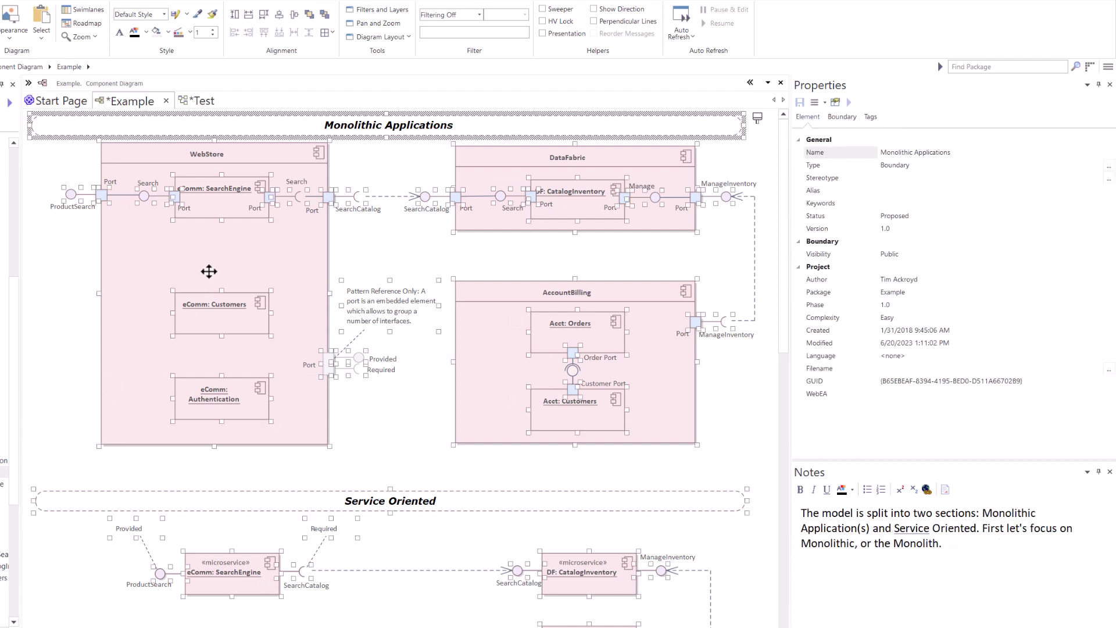
left_click(204, 255)
left_click_drag(226, 257, 248, 258)
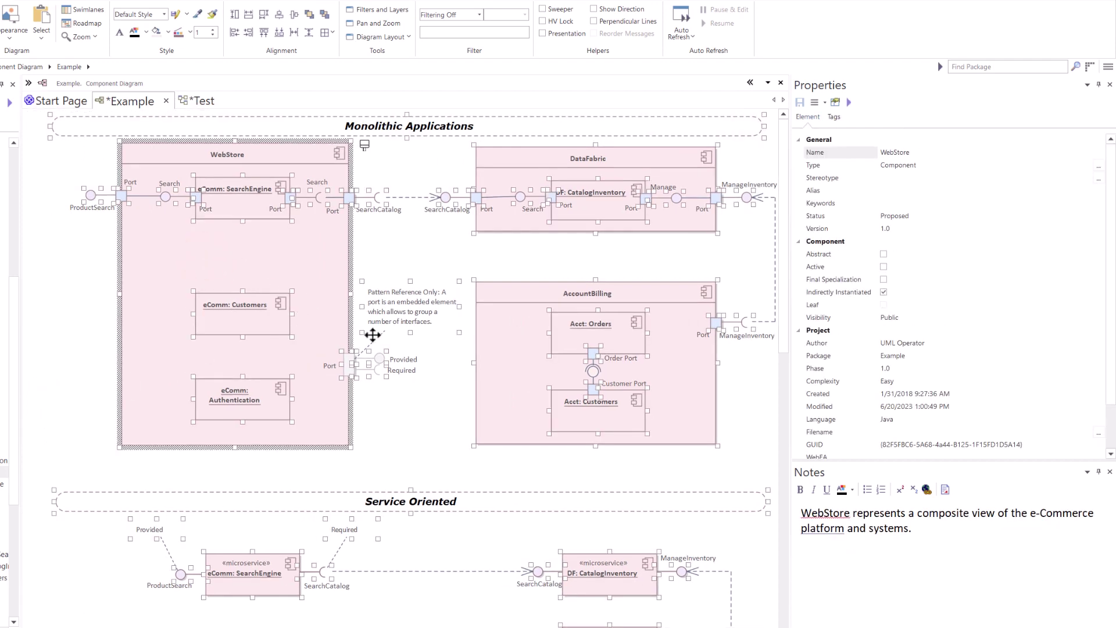
left_click(447, 423)
Step: Move the Monolithic Applications boundary up through the Z-order to position 1
left_click(854, 385)
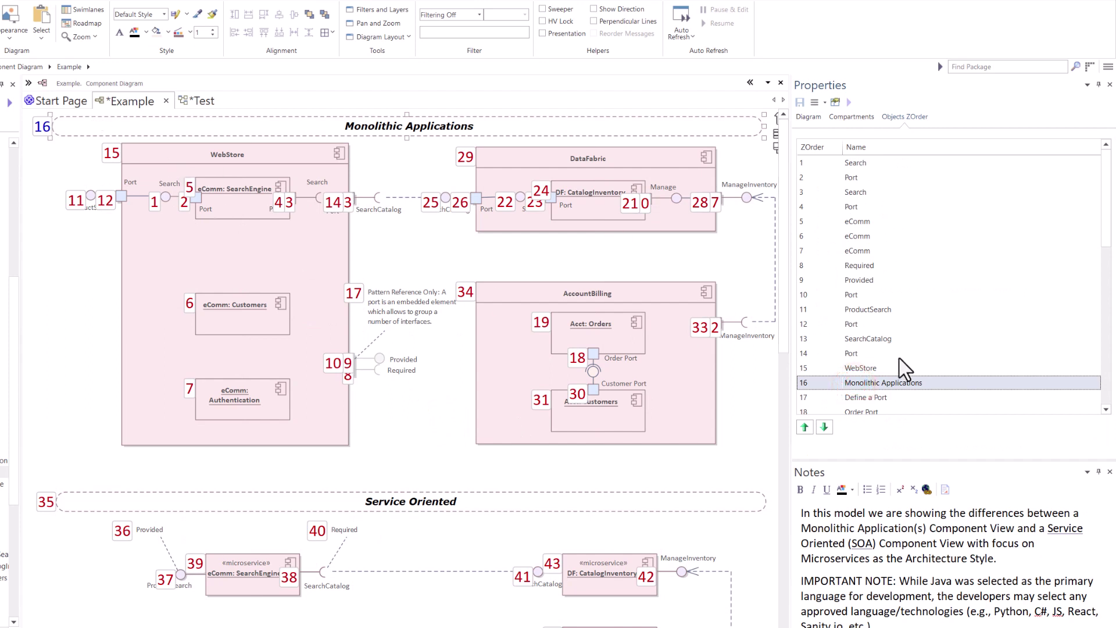
left_click(805, 428)
left_click(805, 428)
left_click(805, 428)
left_click(805, 427)
left_click(807, 427)
left_click(806, 427)
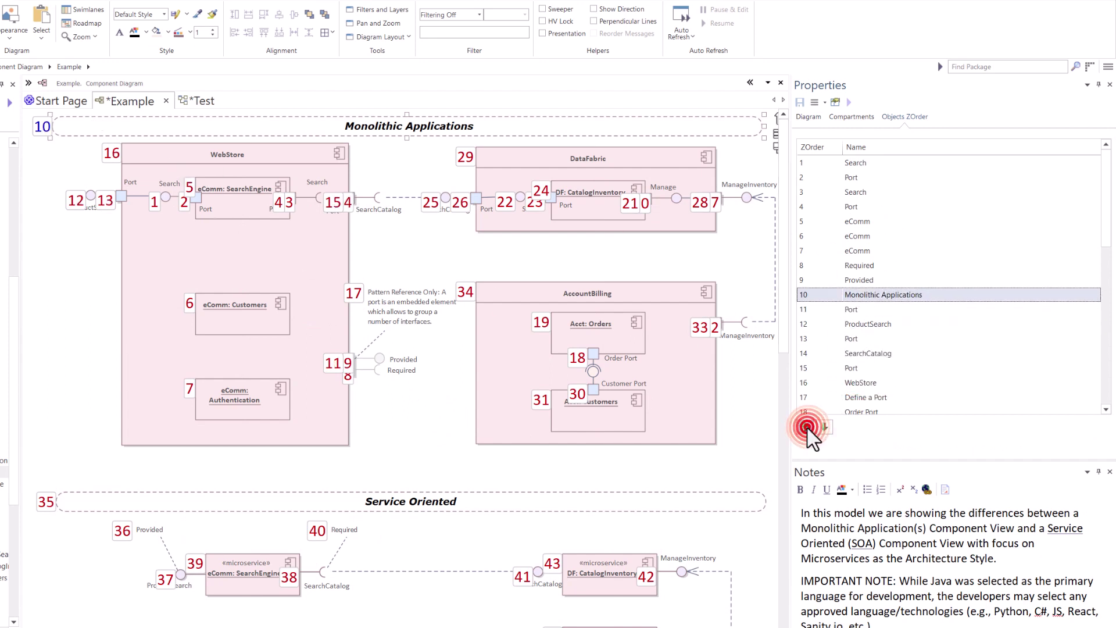
left_click(806, 427)
left_click(806, 427)
left_click(806, 427)
left_click(806, 427)
left_click(805, 428)
left_click(805, 428)
left_click(805, 428)
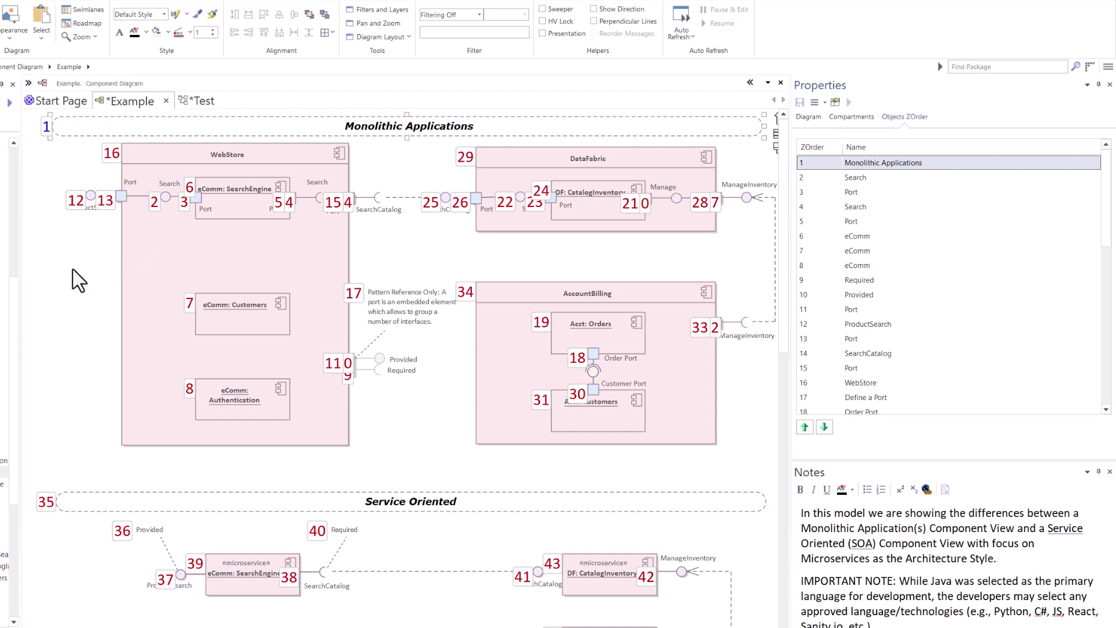
left_click(68, 254)
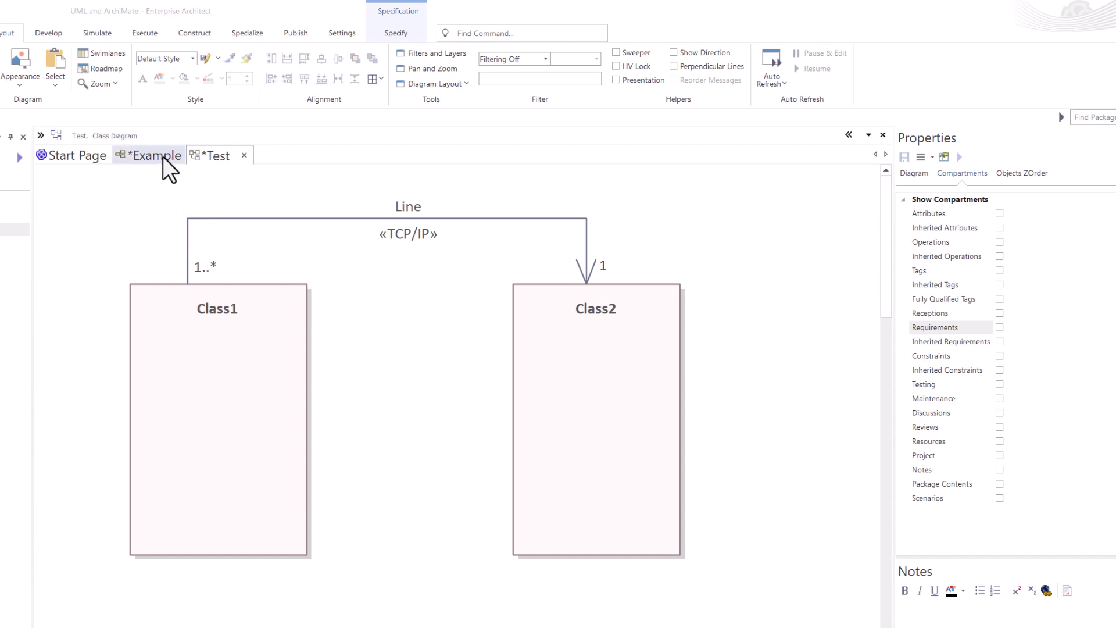
Step: Float the Properties window over the Test diagram, then dock it back above Notes with a greater height
left_click(81, 243)
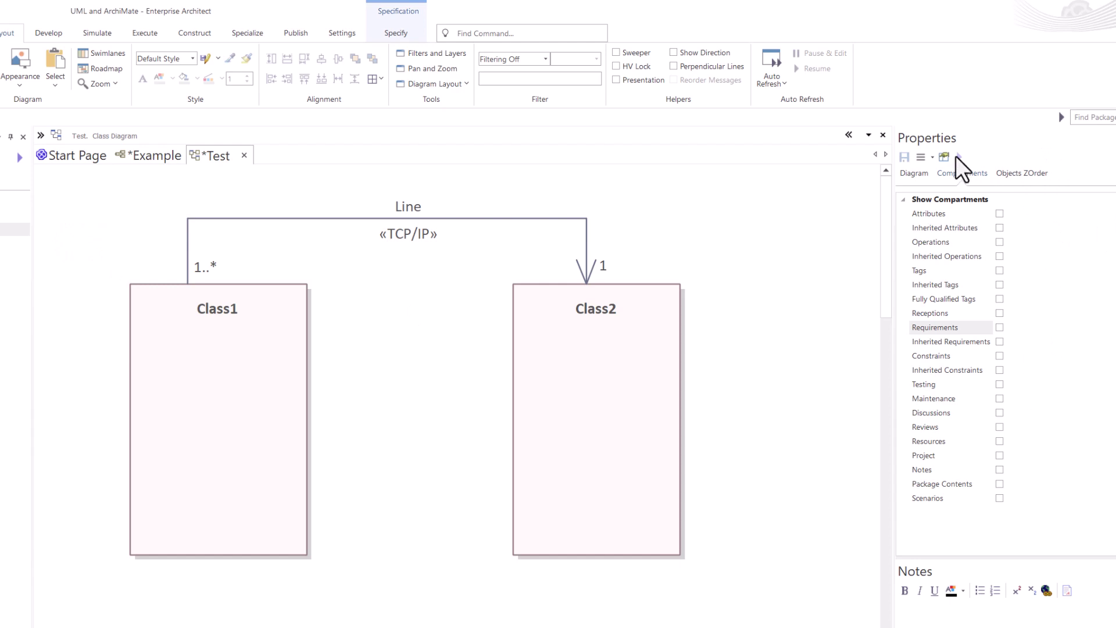
left_click_drag(979, 141, 423, 200)
left_click_drag(521, 192, 1078, 423)
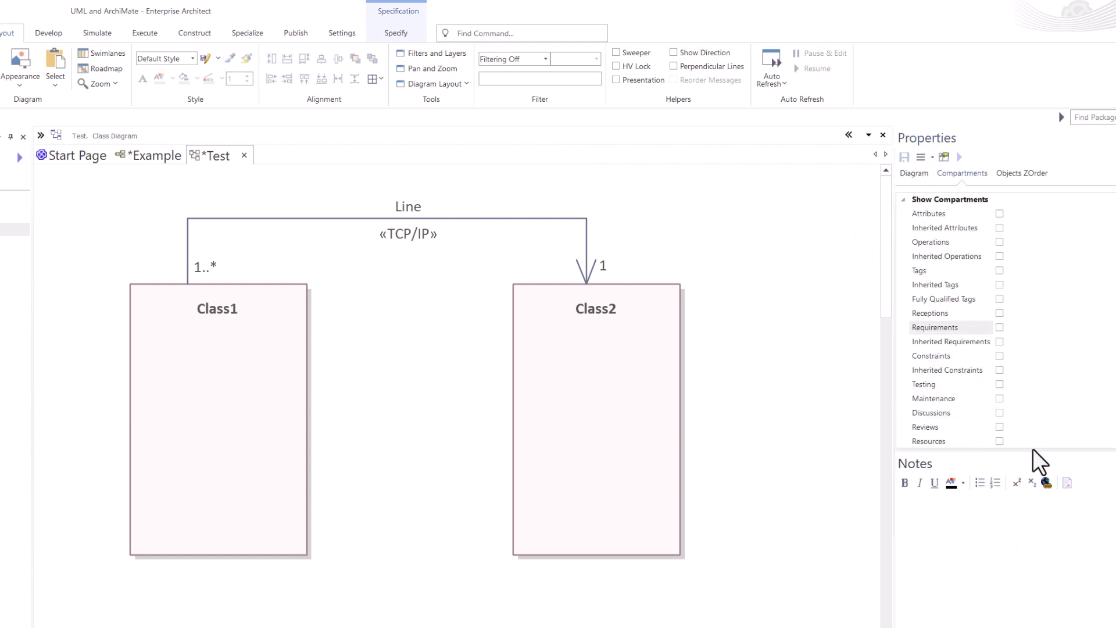
left_click_drag(1033, 450, 1047, 617)
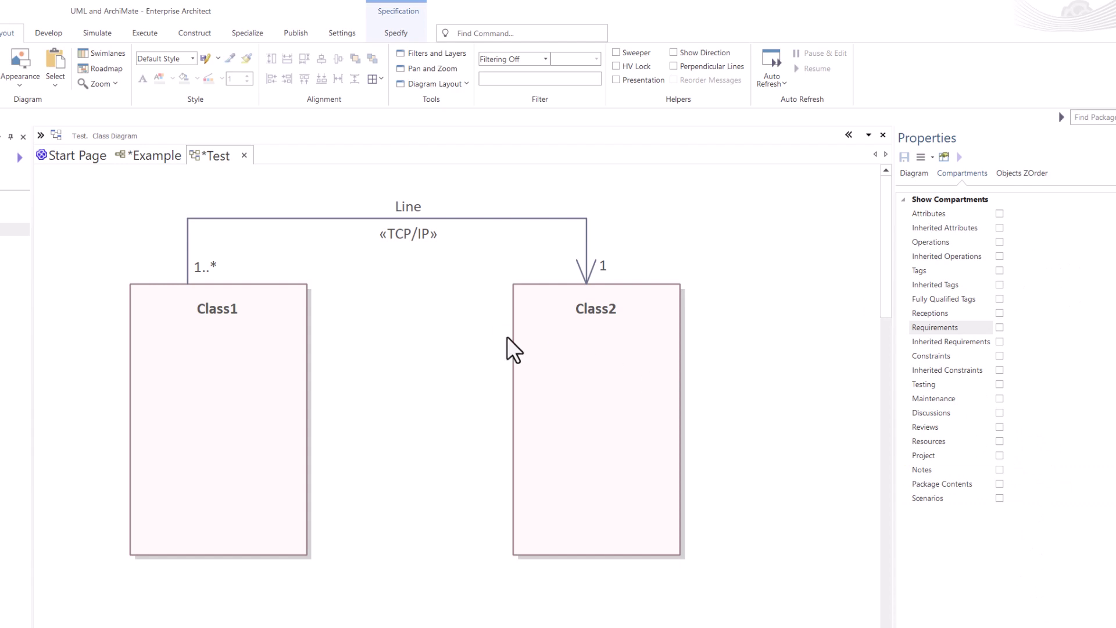
Step: Review the Test diagram's own properties, its compartment visibility options and its objects' Z-order list
left_click(913, 173)
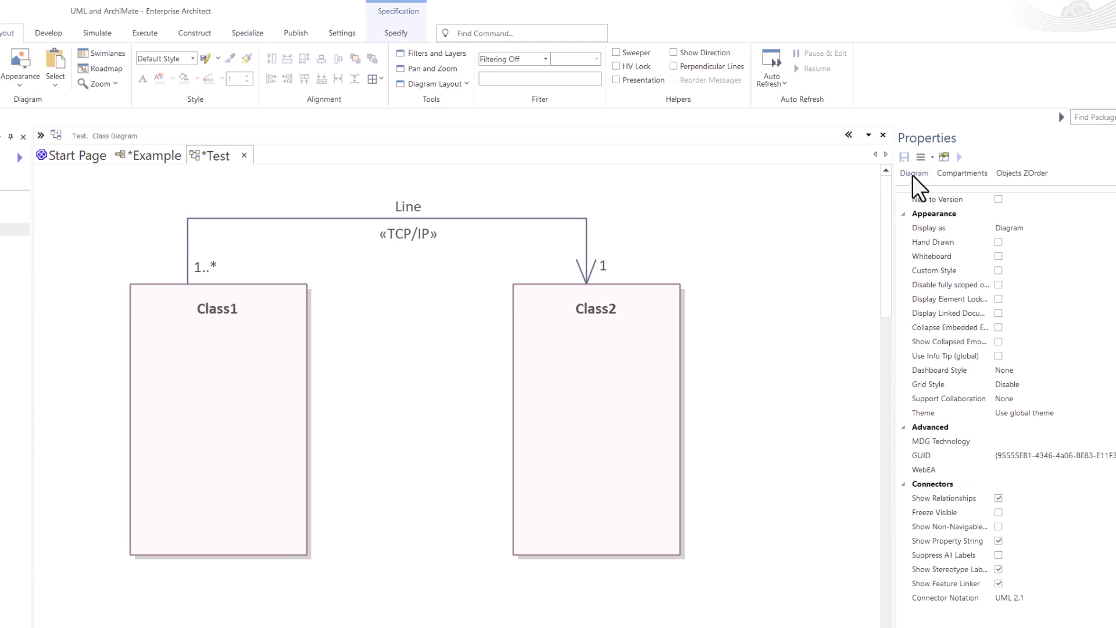
left_click(963, 173)
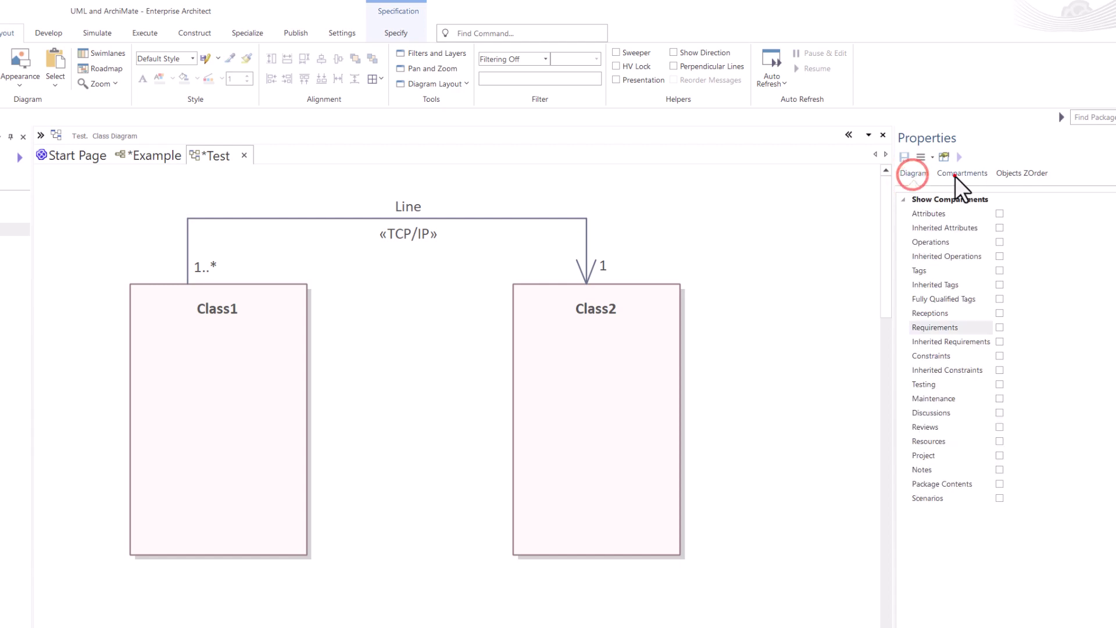
left_click(1015, 174)
left_click(914, 173)
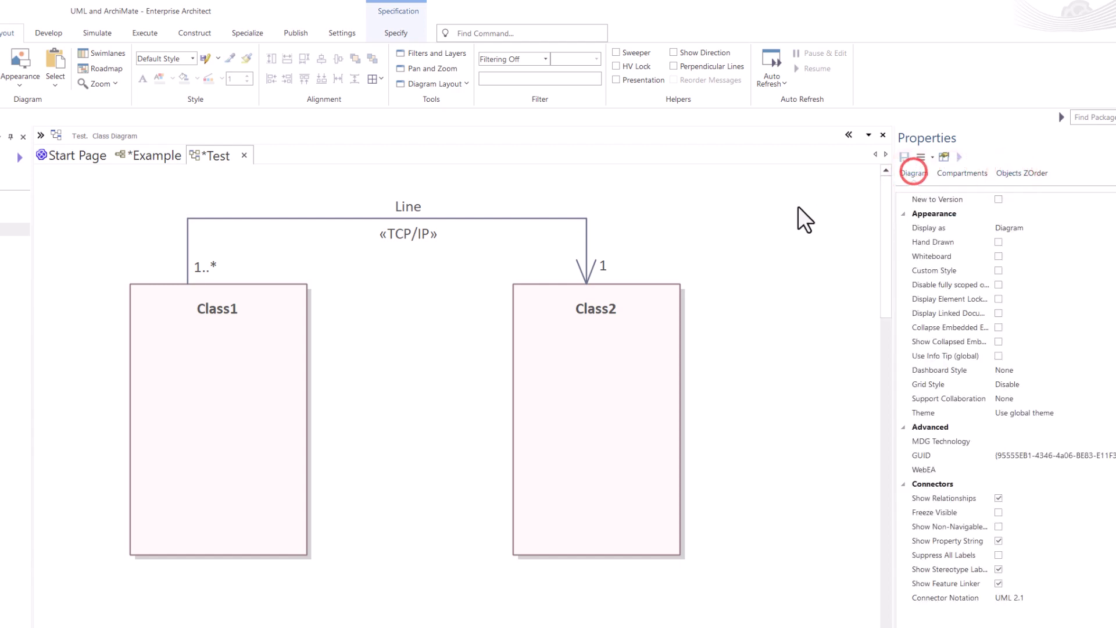
left_click(761, 235)
left_click(917, 172)
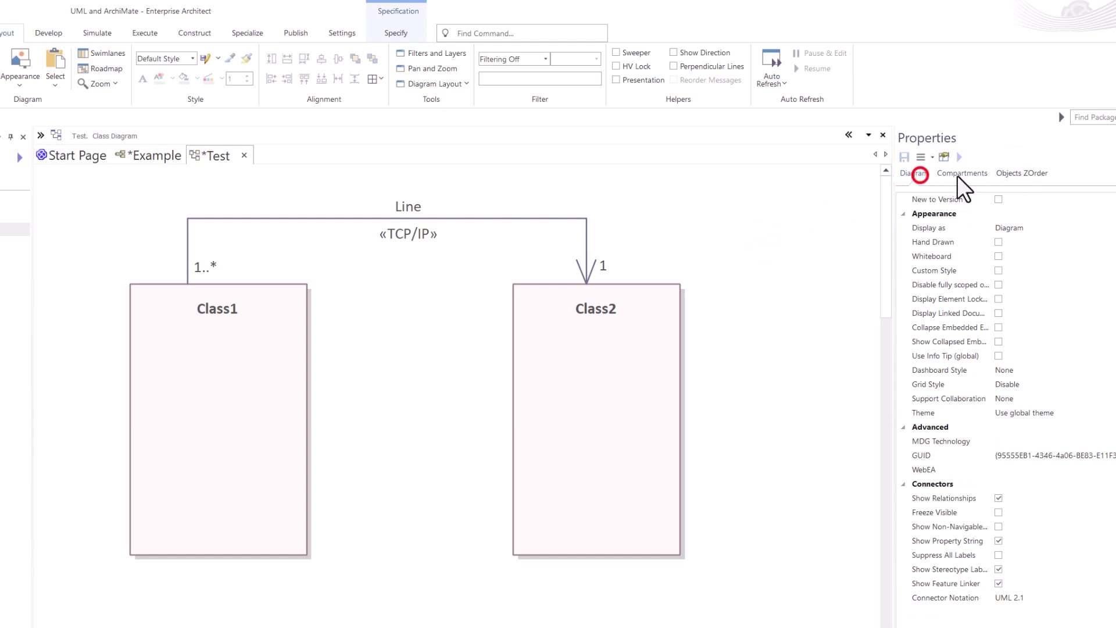
left_click(959, 173)
left_click(1021, 173)
left_click(962, 174)
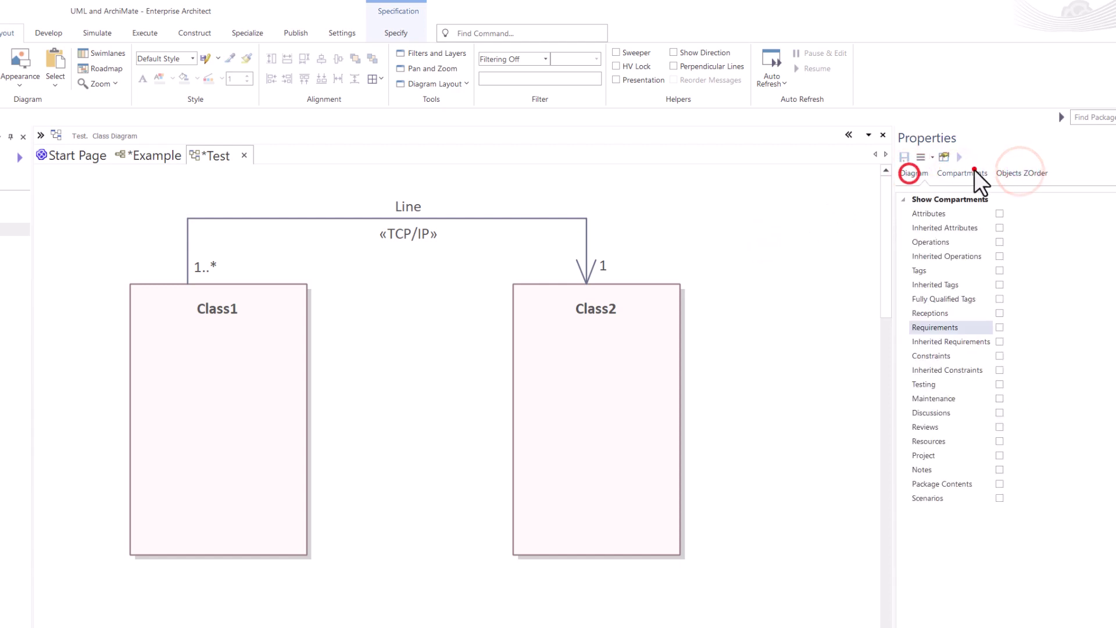
left_click(1021, 174)
Step: Review the element properties and tagged values of Class1
left_click(258, 315)
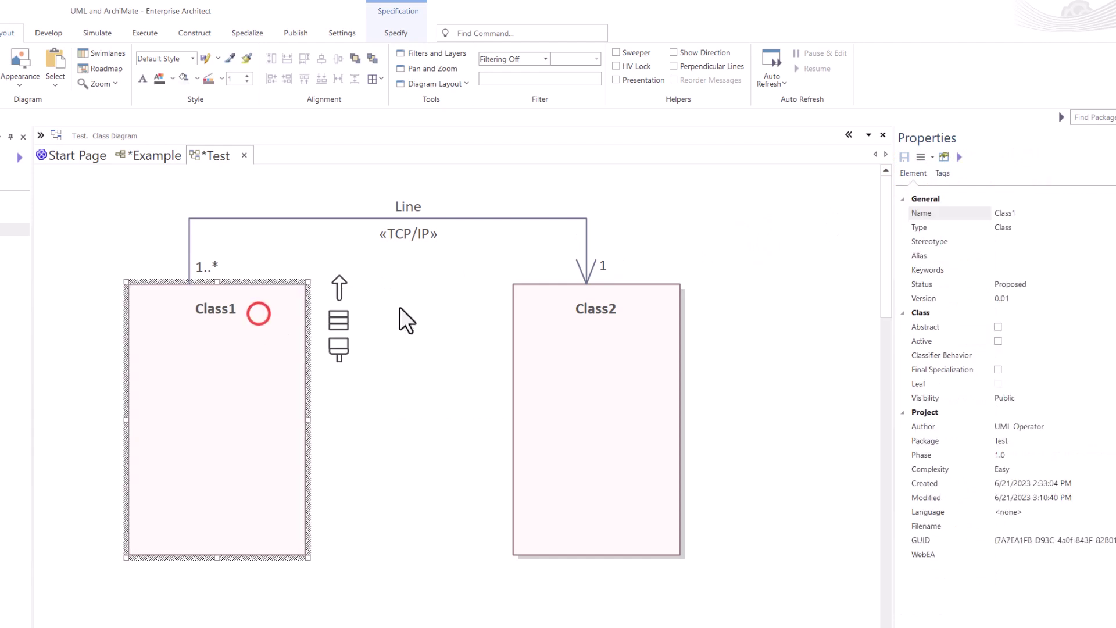
left_click(913, 174)
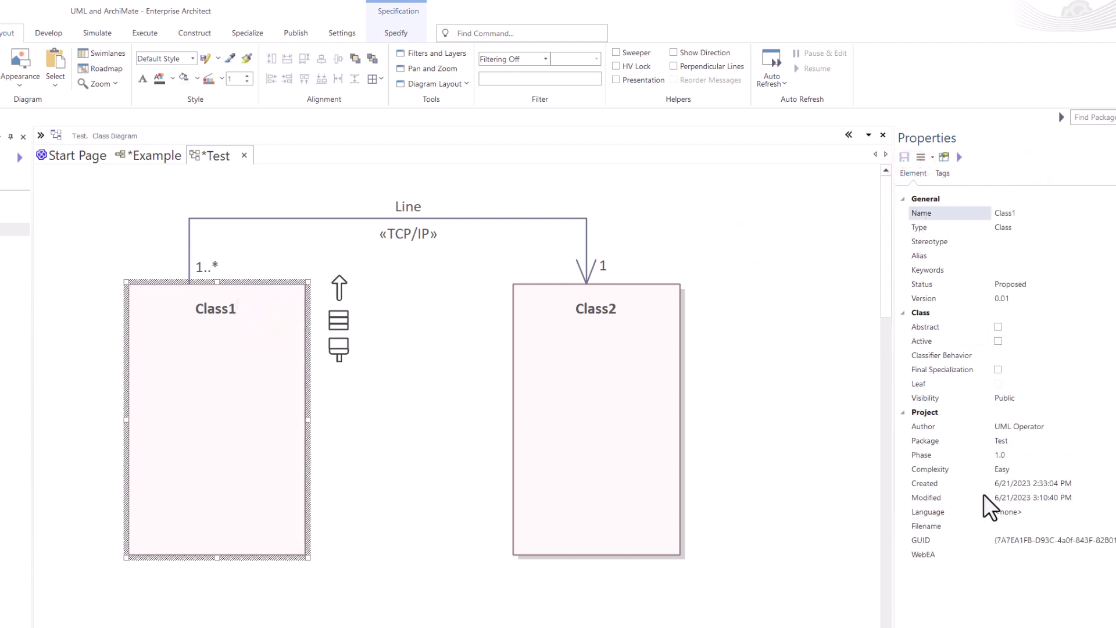
left_click(942, 174)
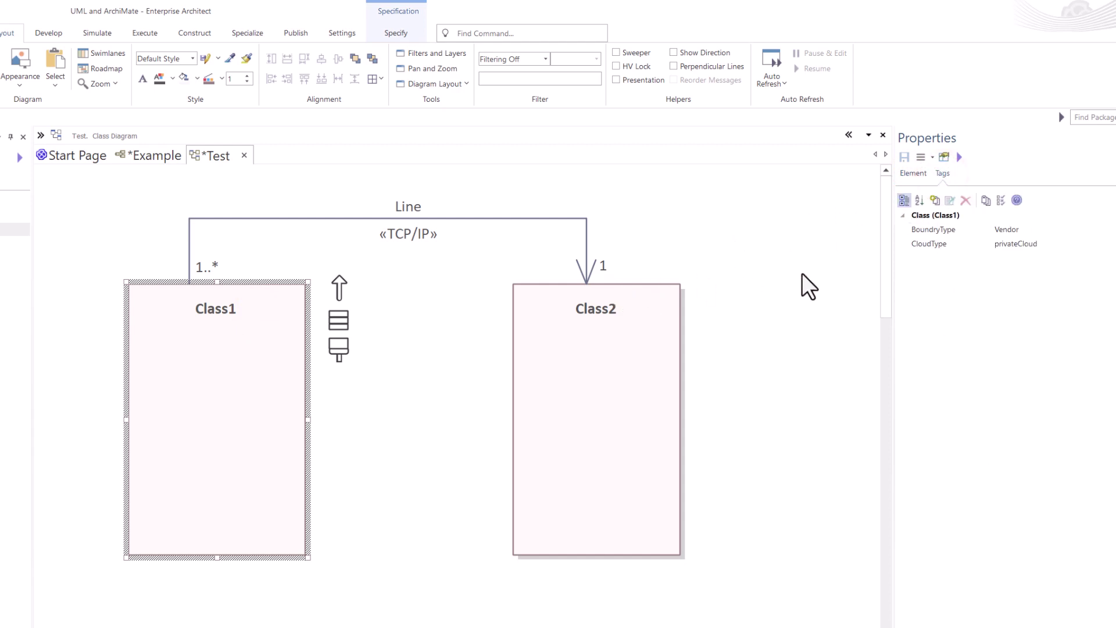
left_click(765, 300)
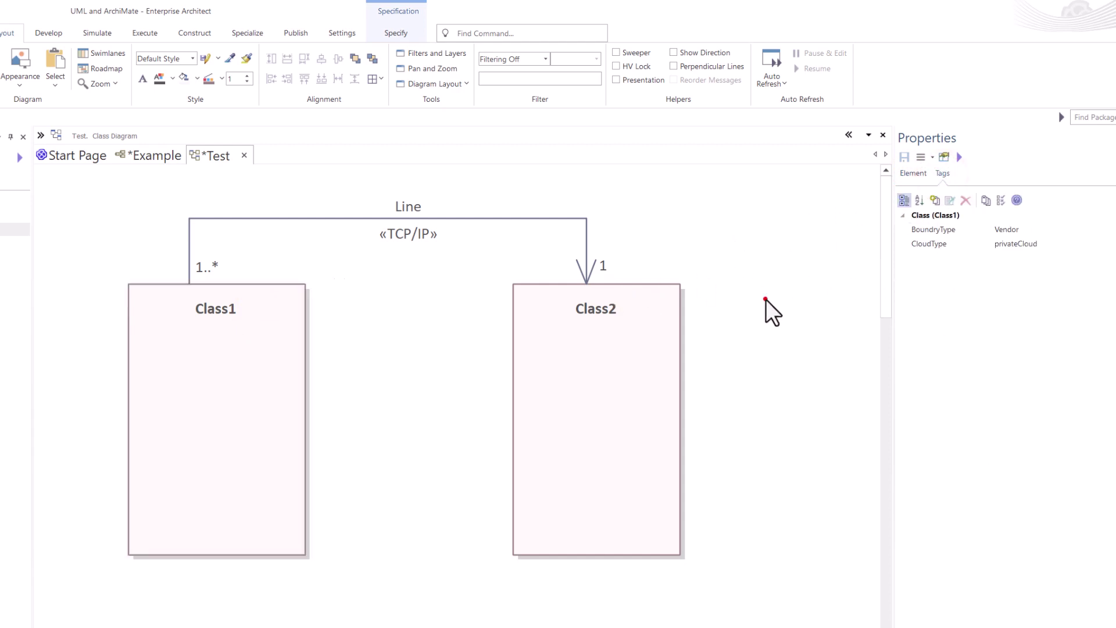
Step: Review the Line association's source, target, constraint, binding, tag and general connector properties
left_click(471, 218)
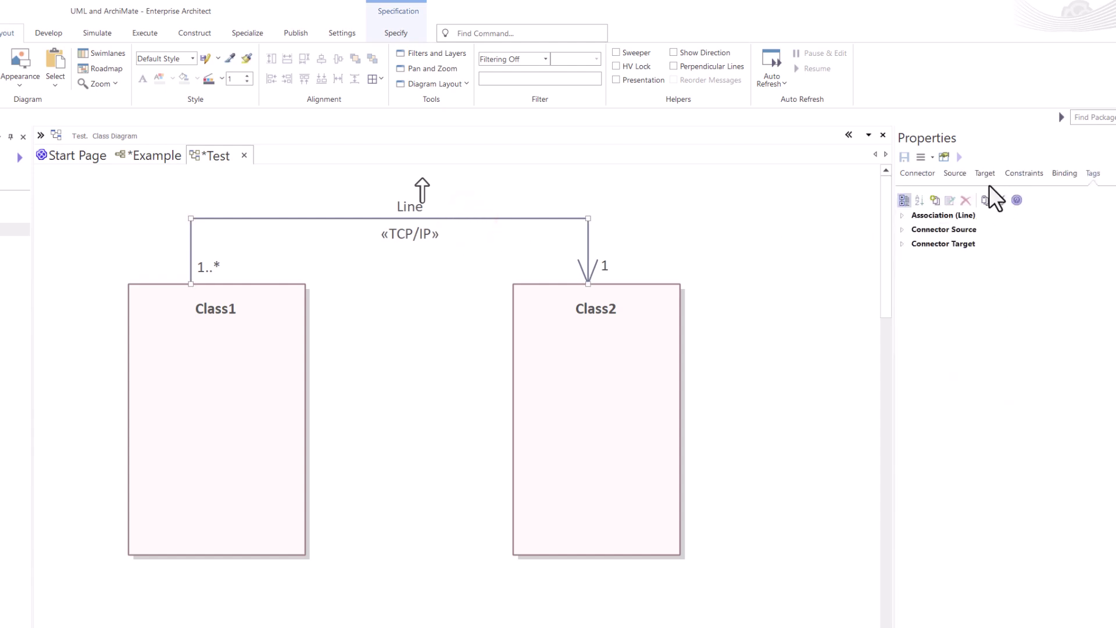
left_click(955, 173)
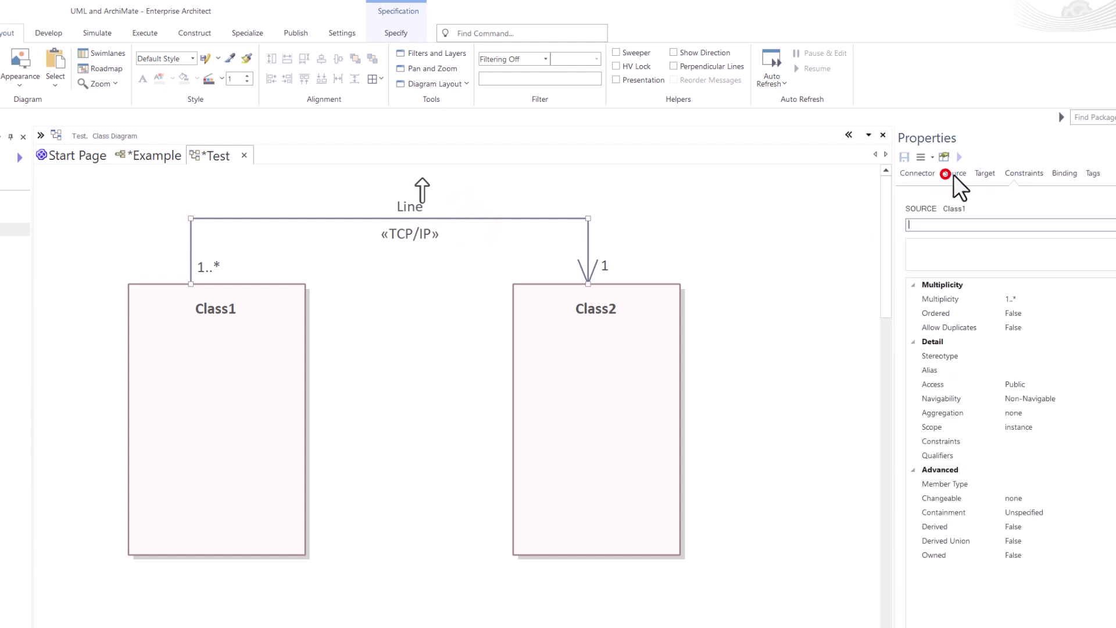
left_click(986, 174)
left_click(1031, 173)
left_click(1092, 173)
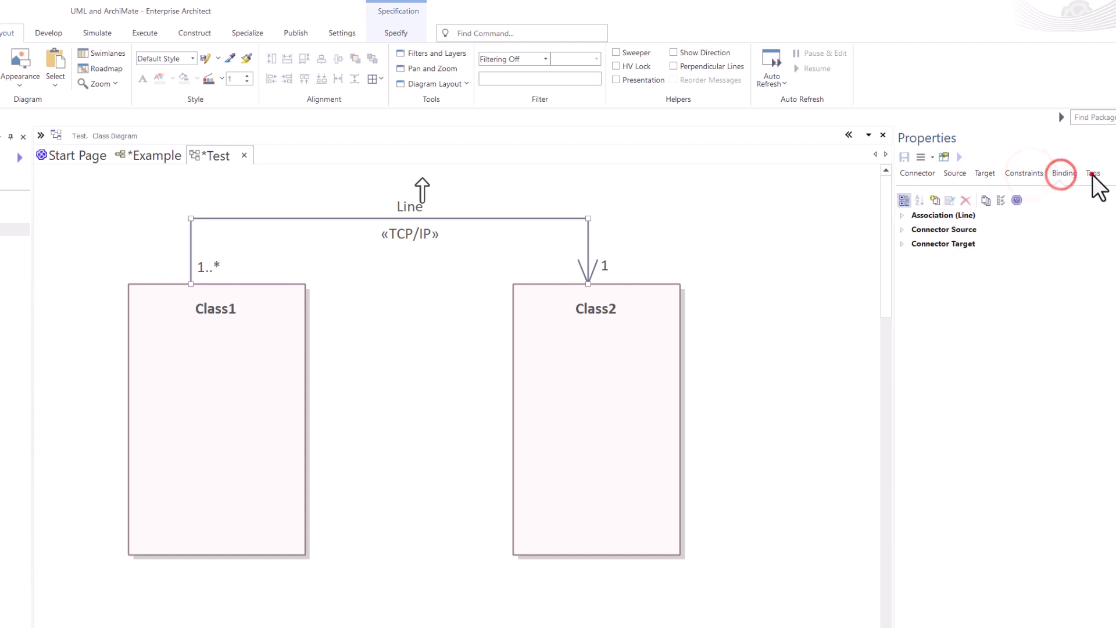
left_click(917, 173)
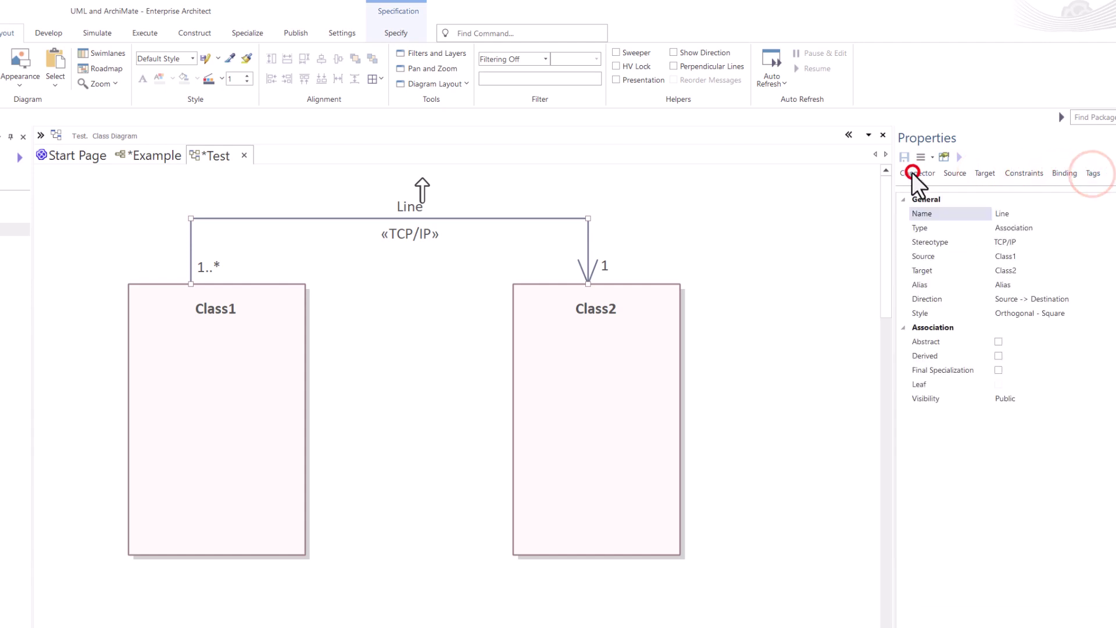
left_click(434, 308)
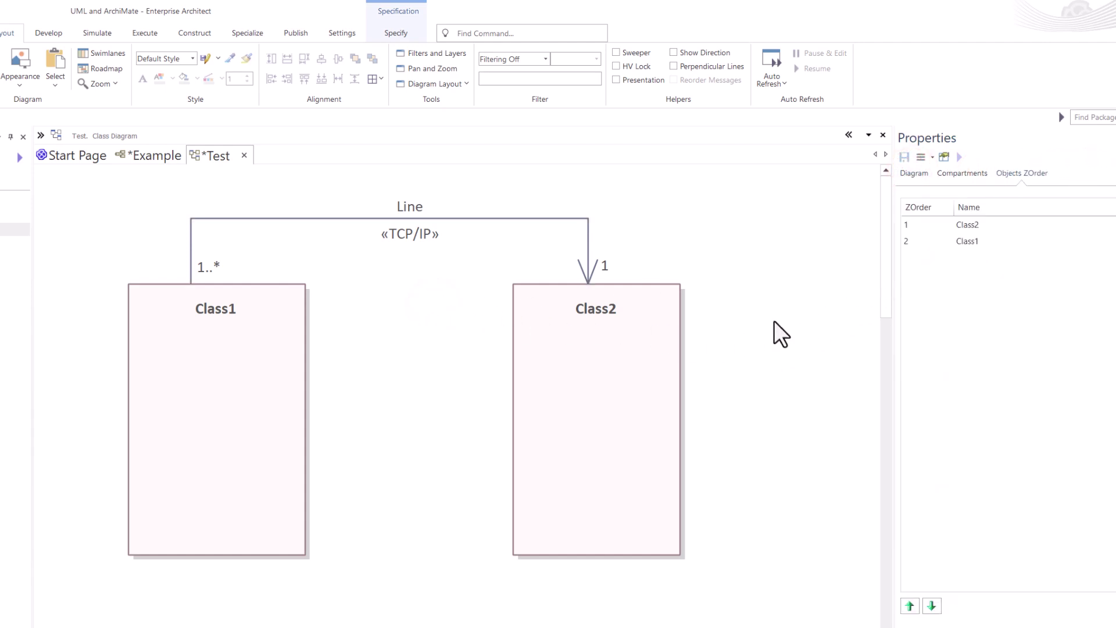
Step: Show the Attributes and Operations compartments for the classes in the Test diagram
left_click(949, 175)
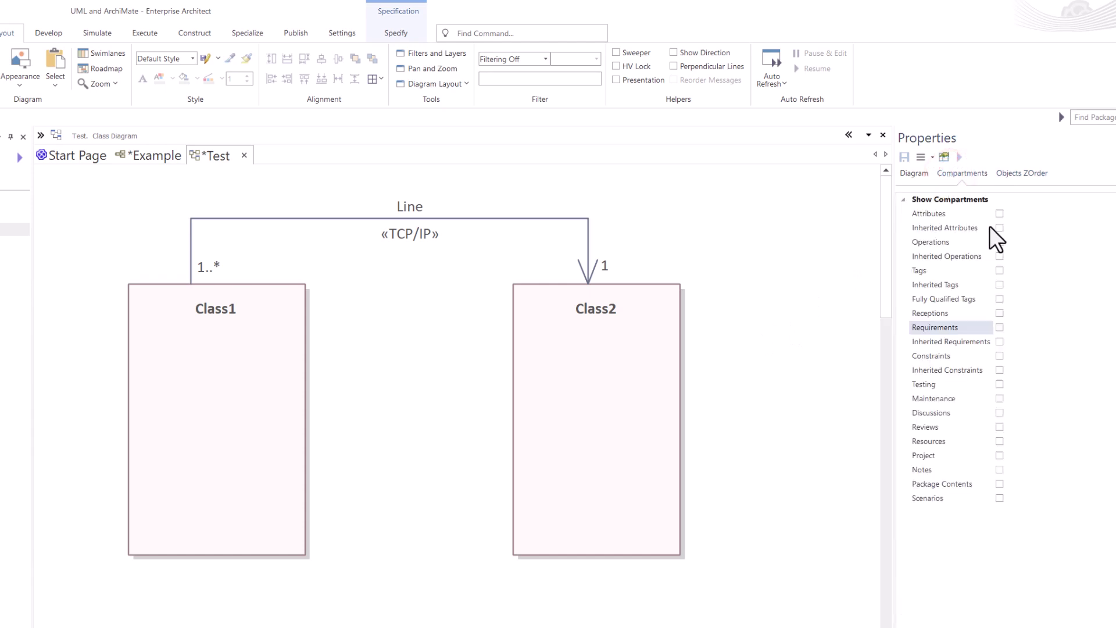
left_click(999, 213)
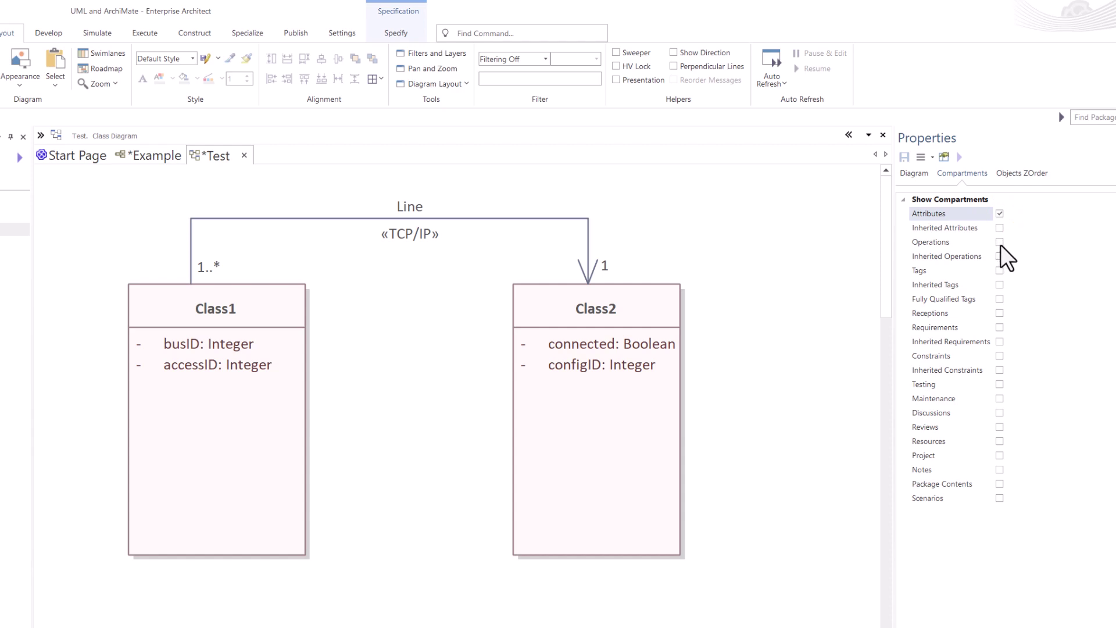
left_click(999, 241)
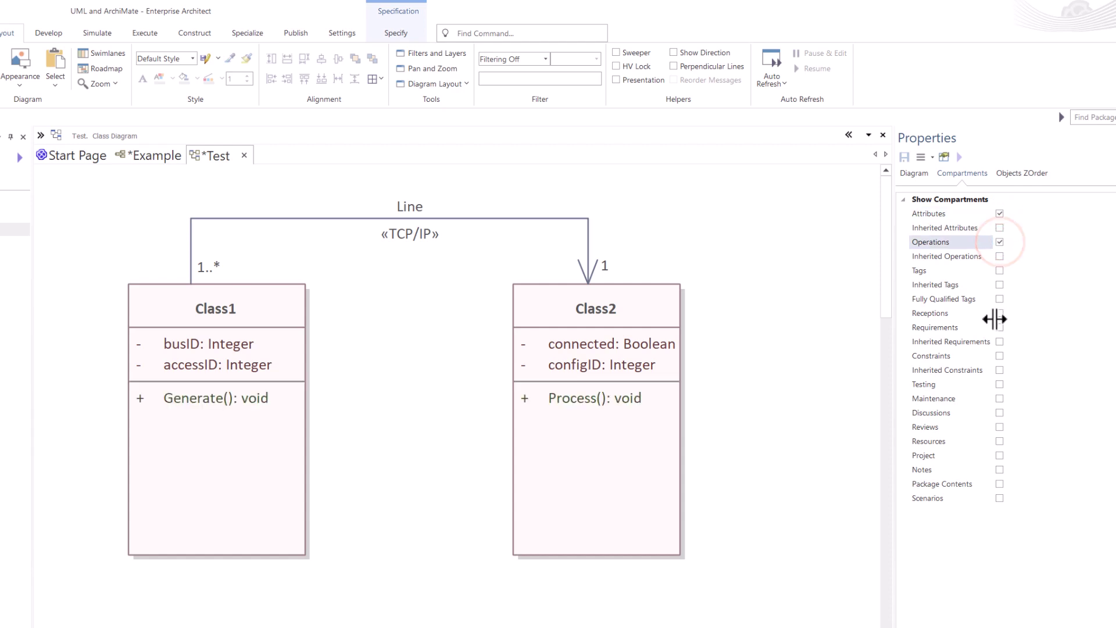
Step: Show the Requirements compartment for the classes in the Test diagram
left_click(1000, 327)
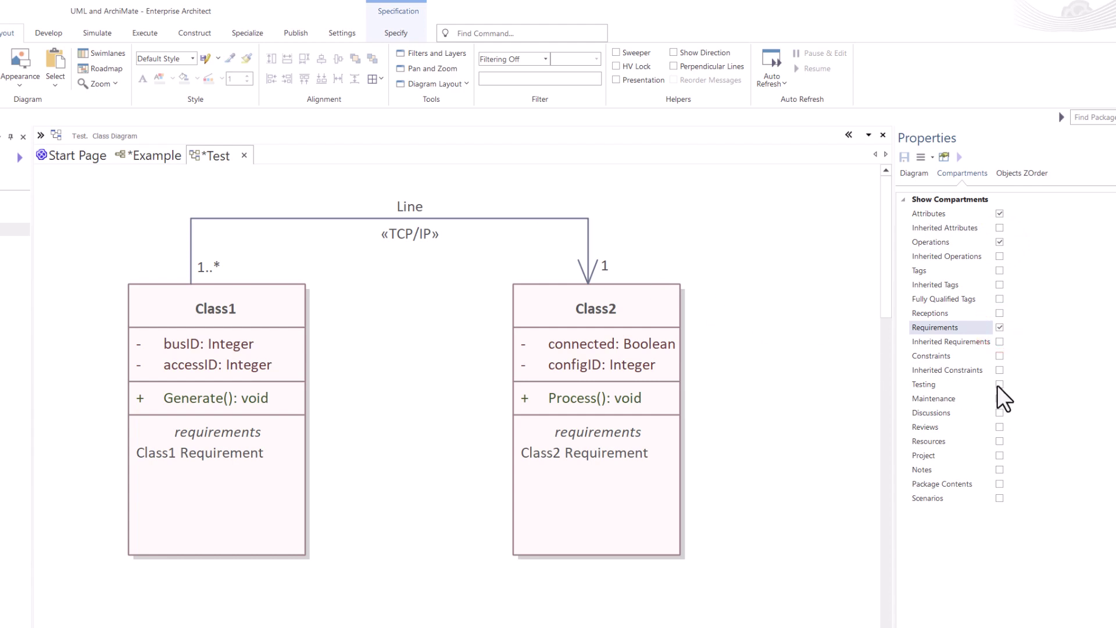
Step: Switch to the Example component diagram, save its pending changes and locate it in the Browser
left_click(153, 156)
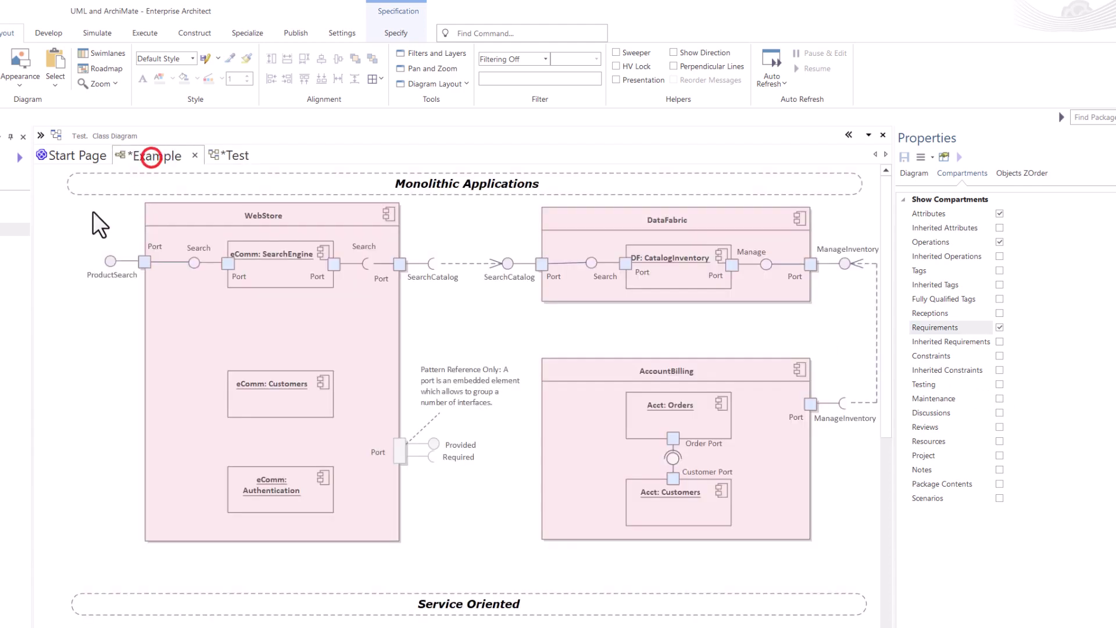
right_click(62, 241)
left_click(143, 476)
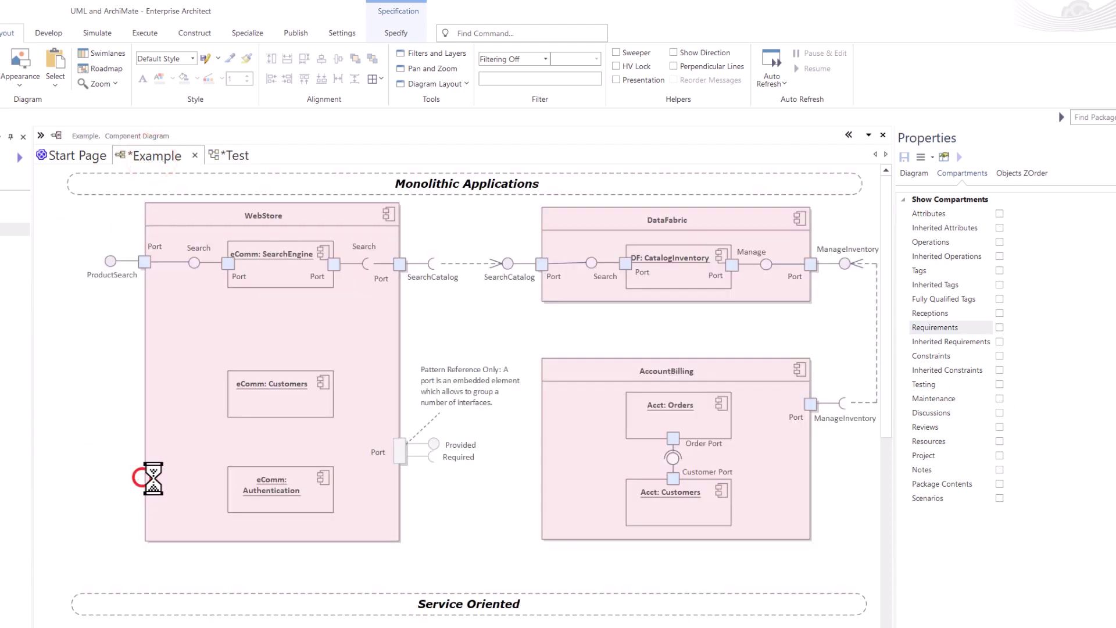
right_click(76, 324)
left_click(145, 536)
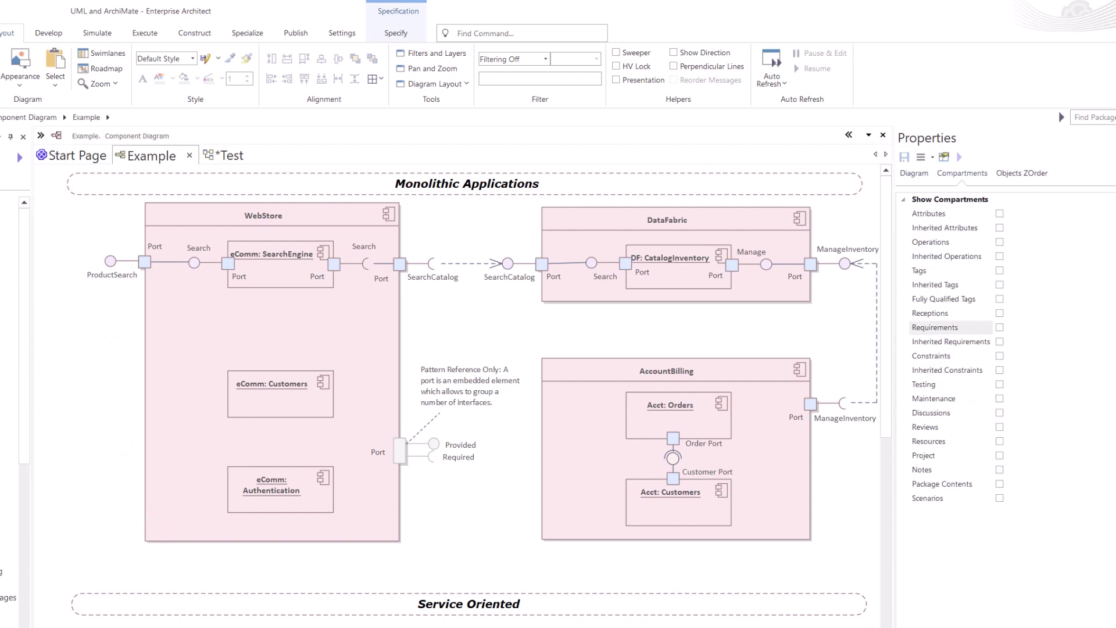
Step: Open the eCommerce, eCommerce Responsibilities and eCommerce Custom diagrams from the Enterprise Example model's eCommerce package
double_click(50, 182)
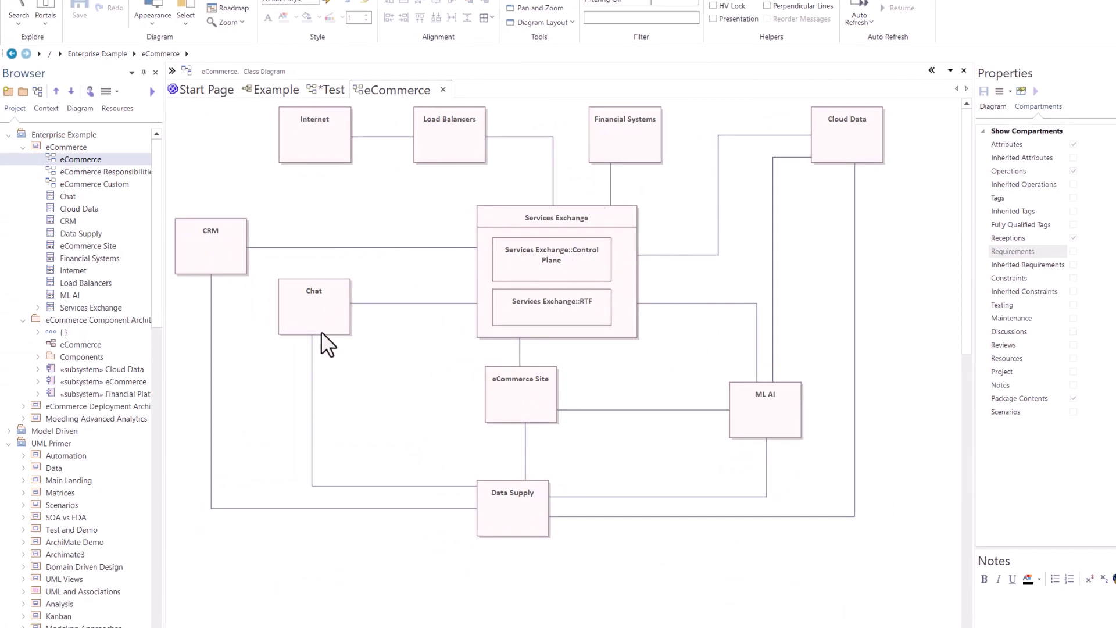
double_click(96, 172)
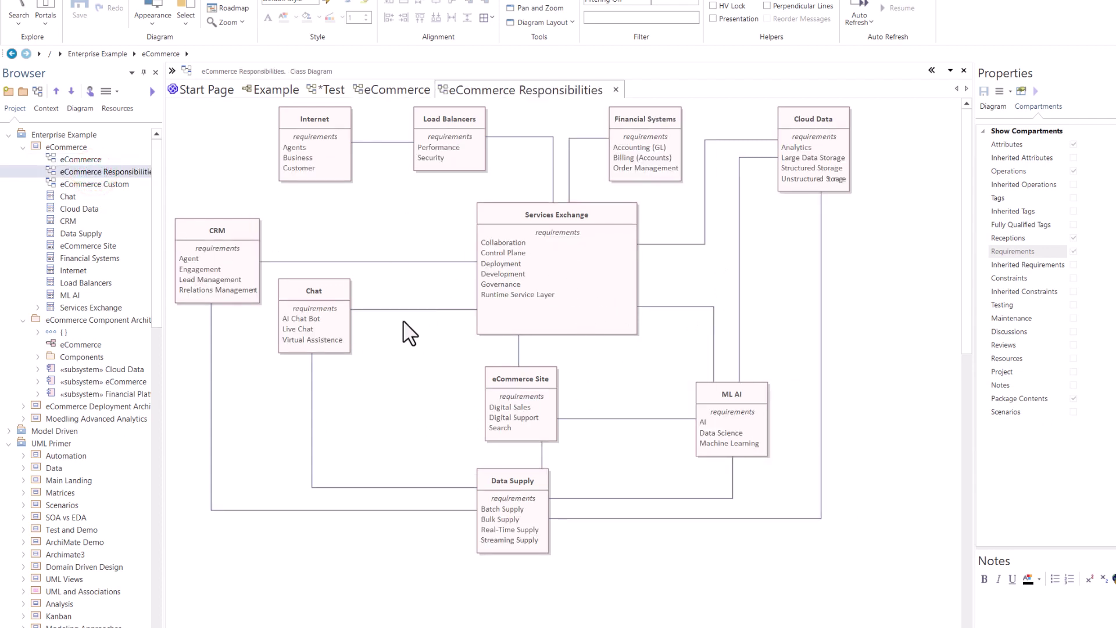
left_click(107, 184)
double_click(106, 184)
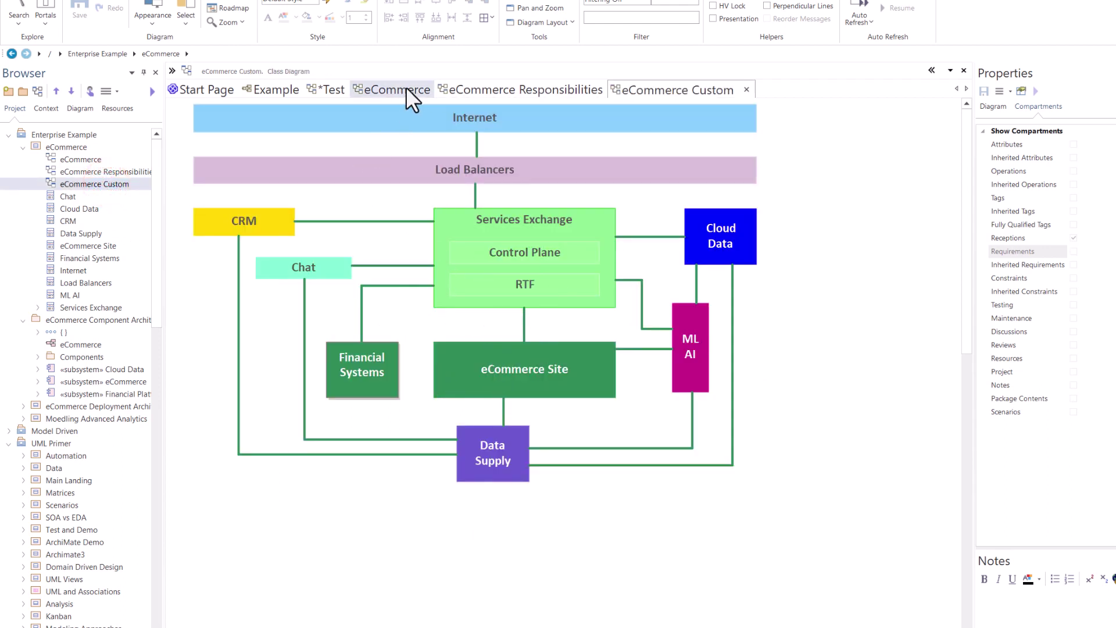
Step: Compare the three open eCommerce diagrams' compartments and styling, ending on the plain eCommerce diagram
left_click(386, 87)
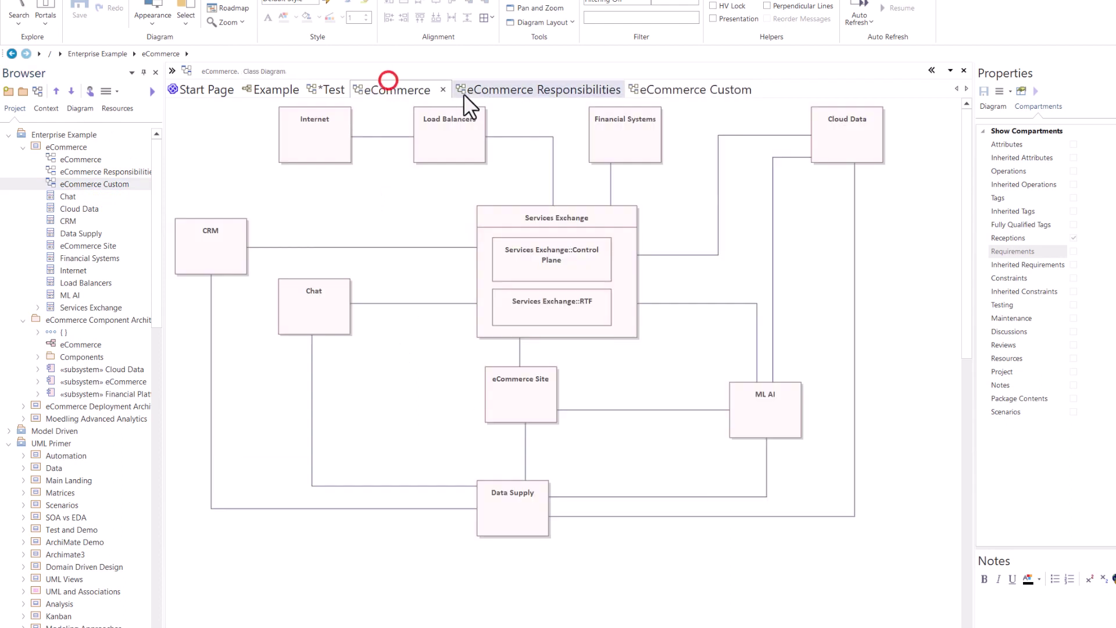
left_click(471, 90)
left_click(654, 93)
left_click(546, 91)
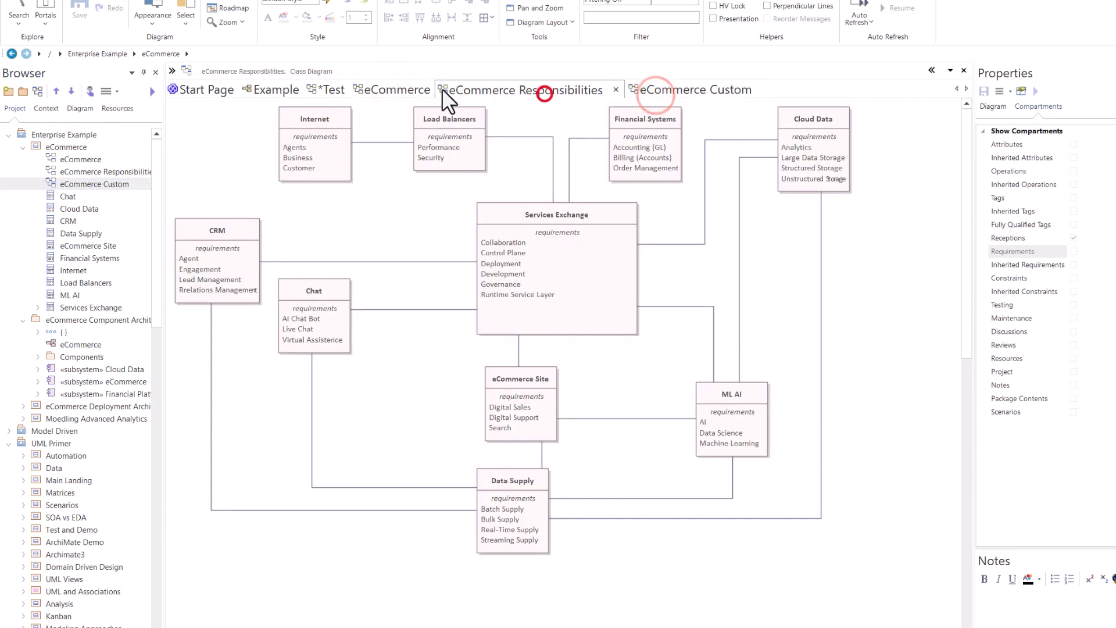
left_click(400, 90)
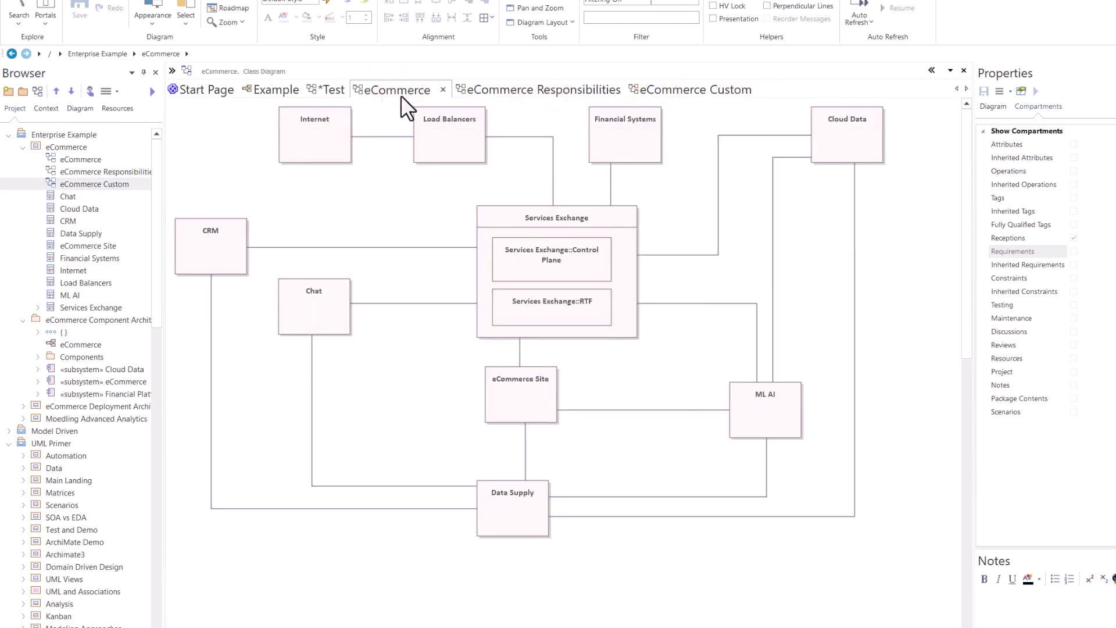